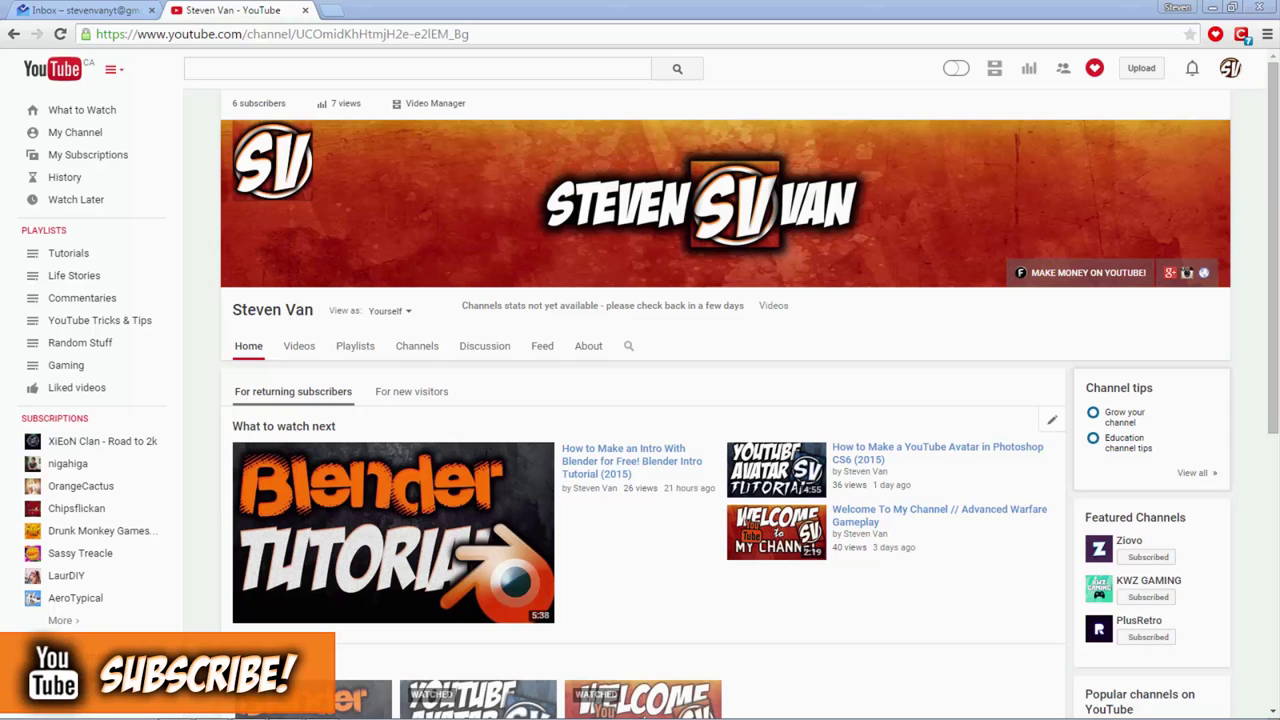
scroll(1050, 420, "down", 3)
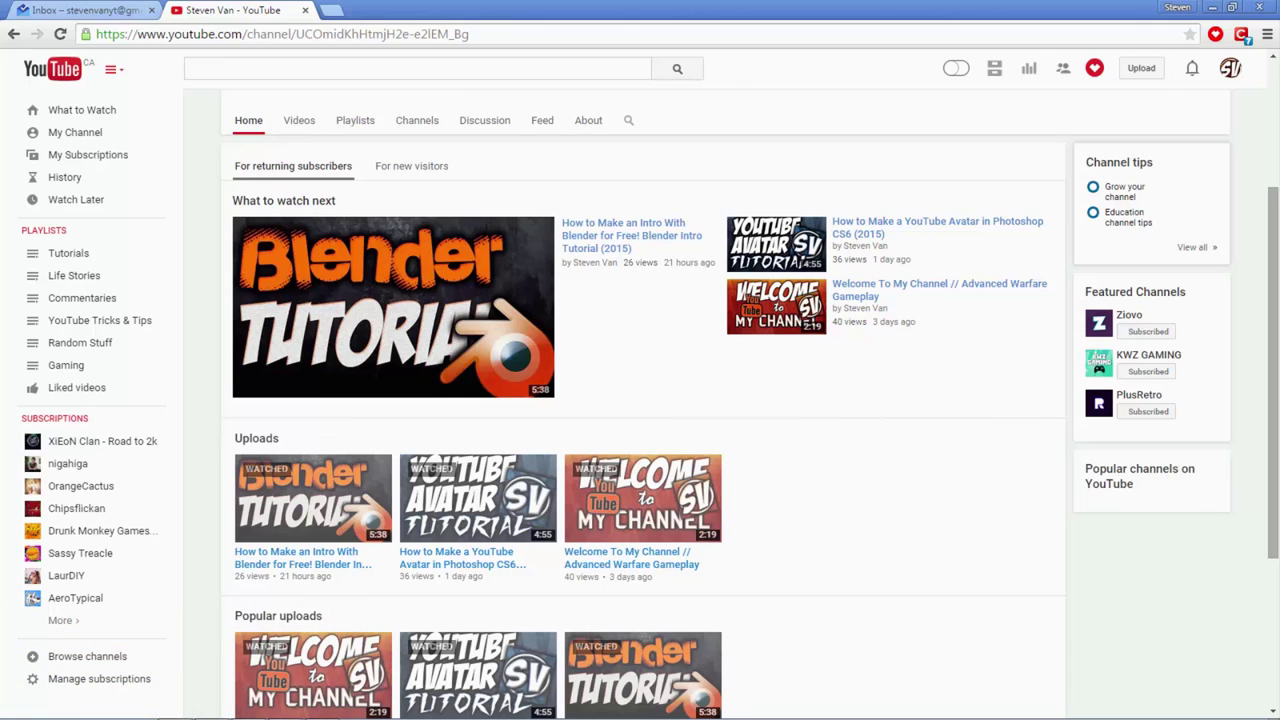
left_click_drag(1273, 400, 1273, 406)
scroll(730, 405, "up", 1)
scroll(730, 405, "down", 3)
scroll(730, 405, "up", 4)
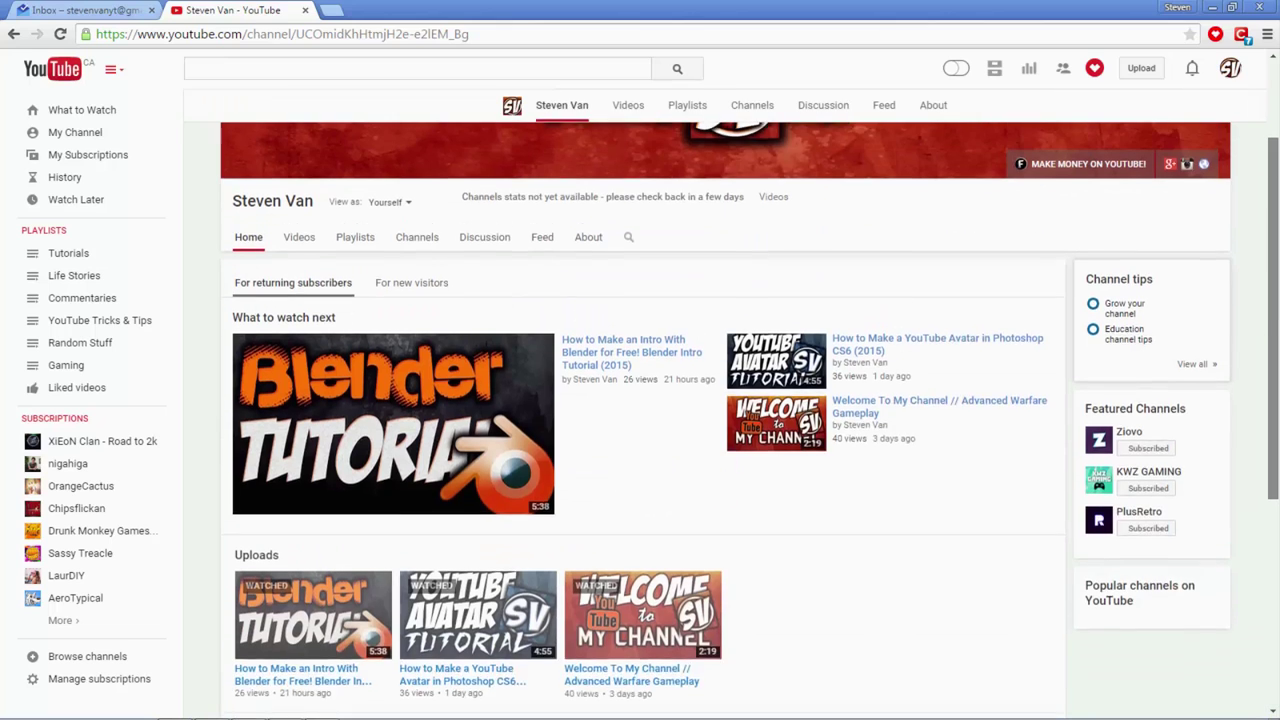
scroll(705, 400, "up", 2)
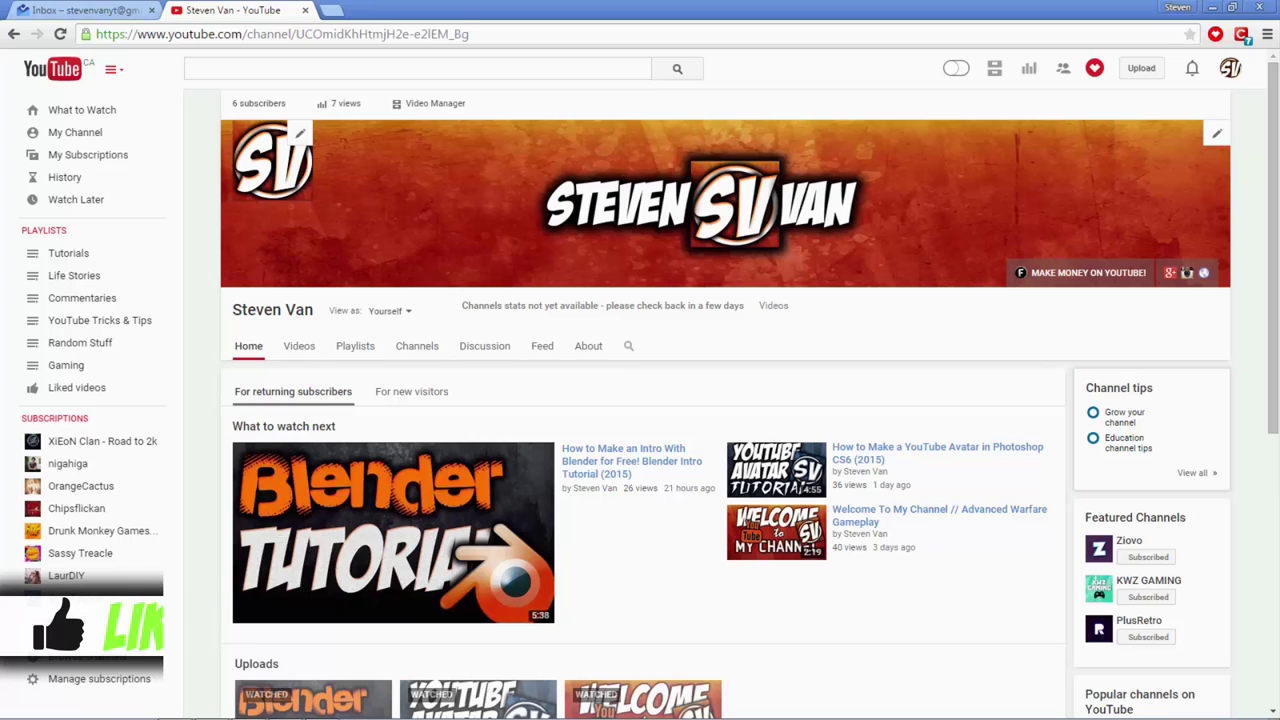
Step: Search Google Images for "green grunge background" in a new browser tab
key("ctrl+t")
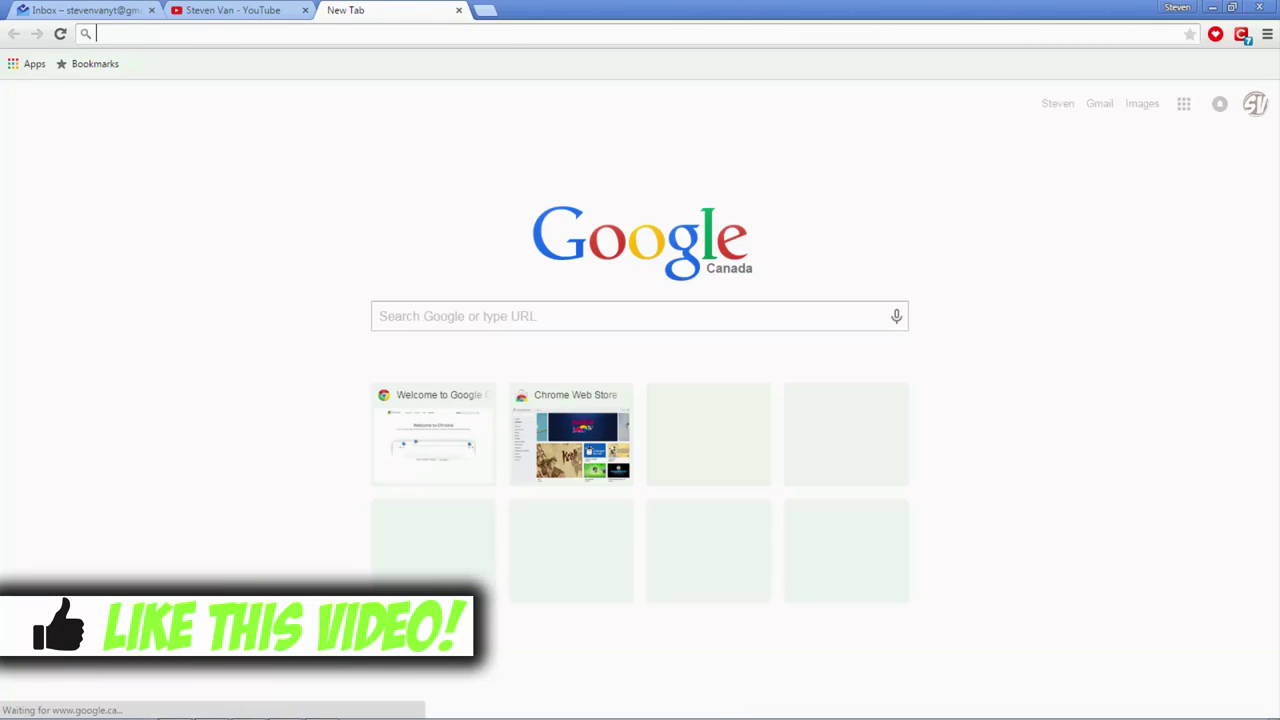
type("bac")
key("BackSpace")
key("BackSpace")
key("BackSpace")
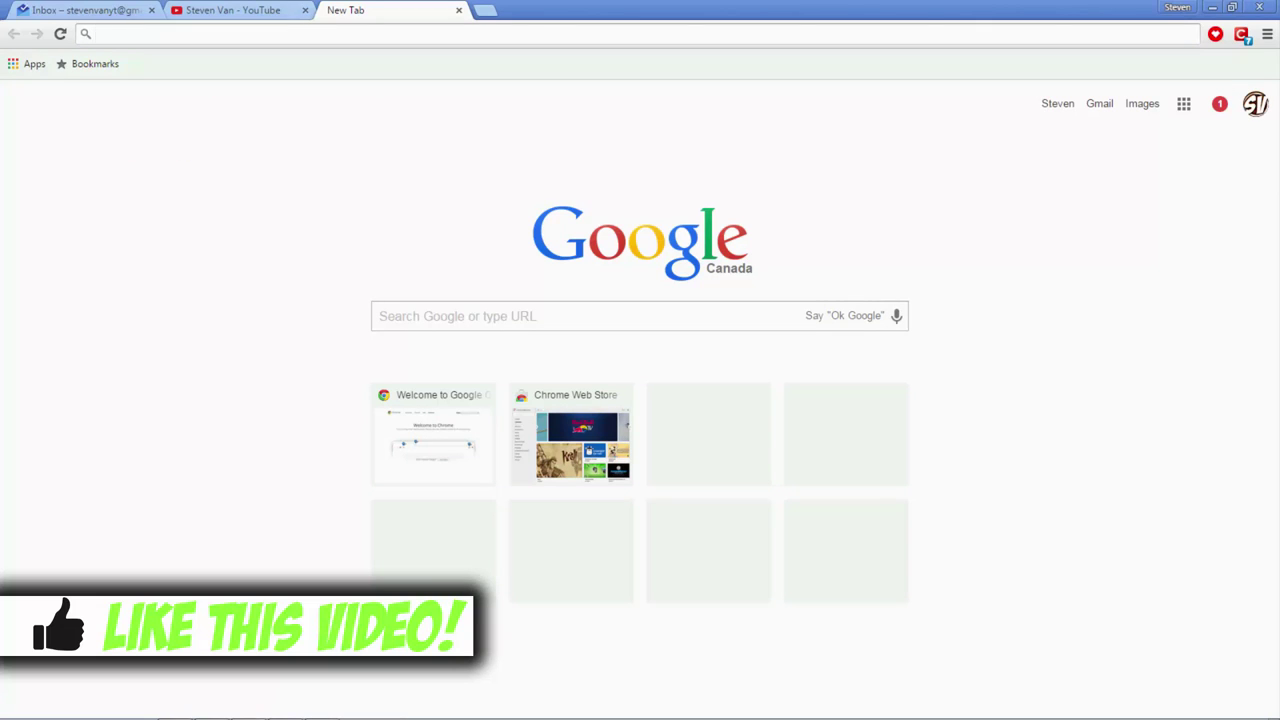
type("GREEN F")
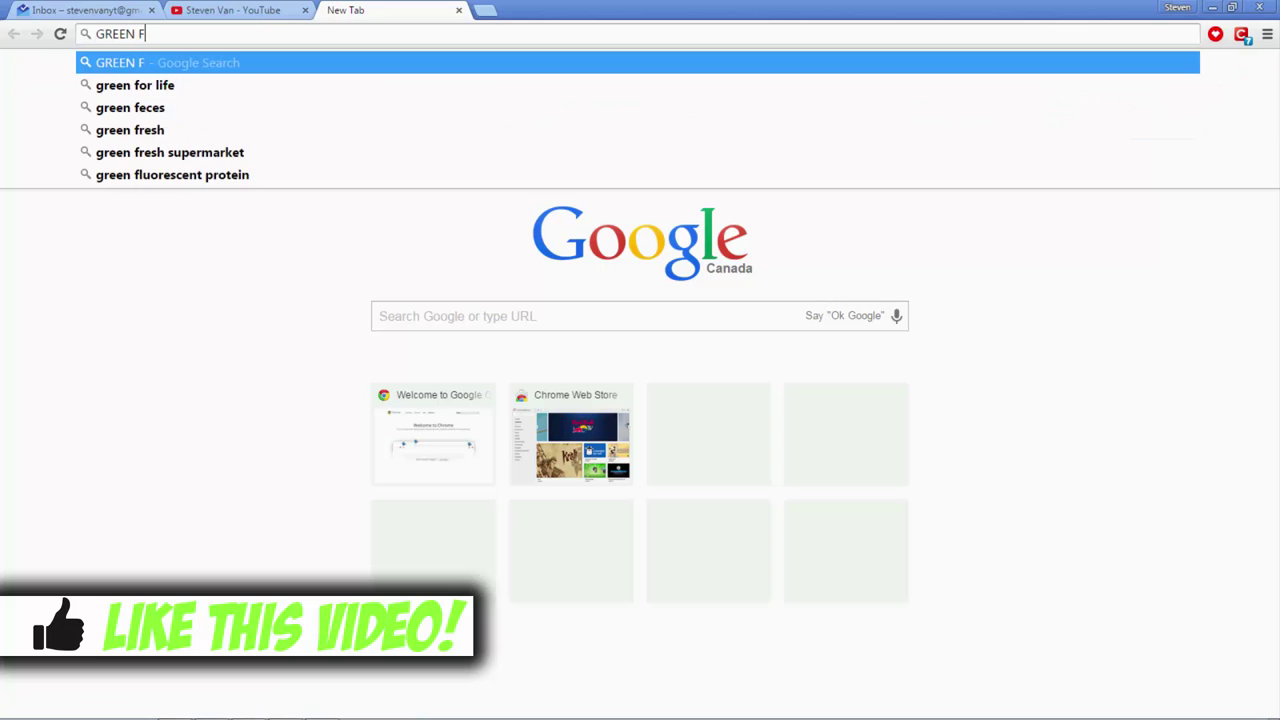
key("BackSpace")
type("GR")
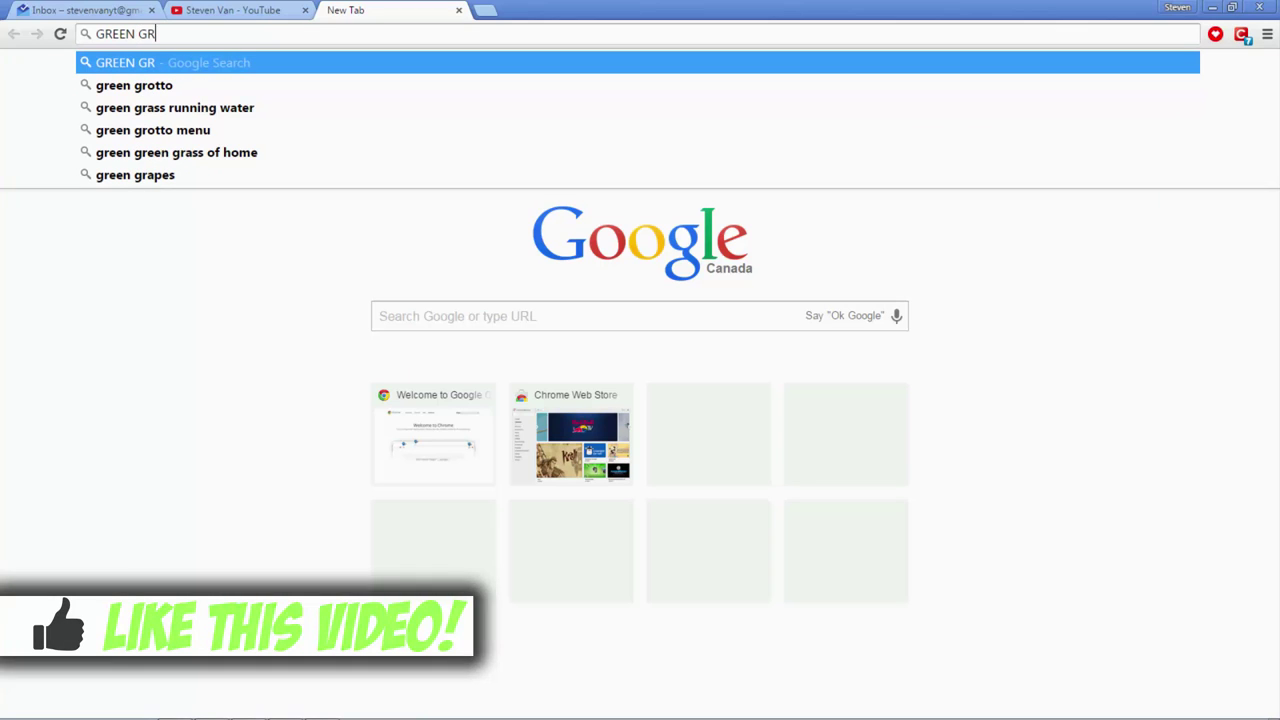
type("UNGE")
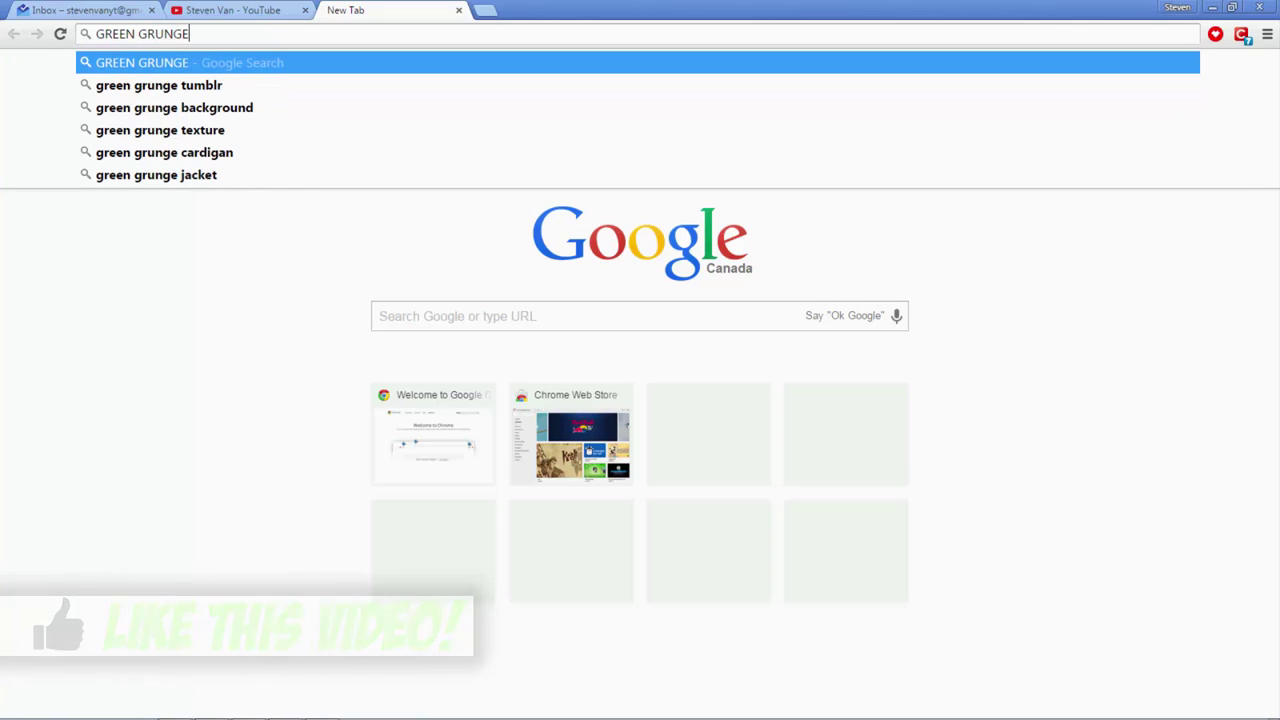
key("Down")
key("Down")
key("Return")
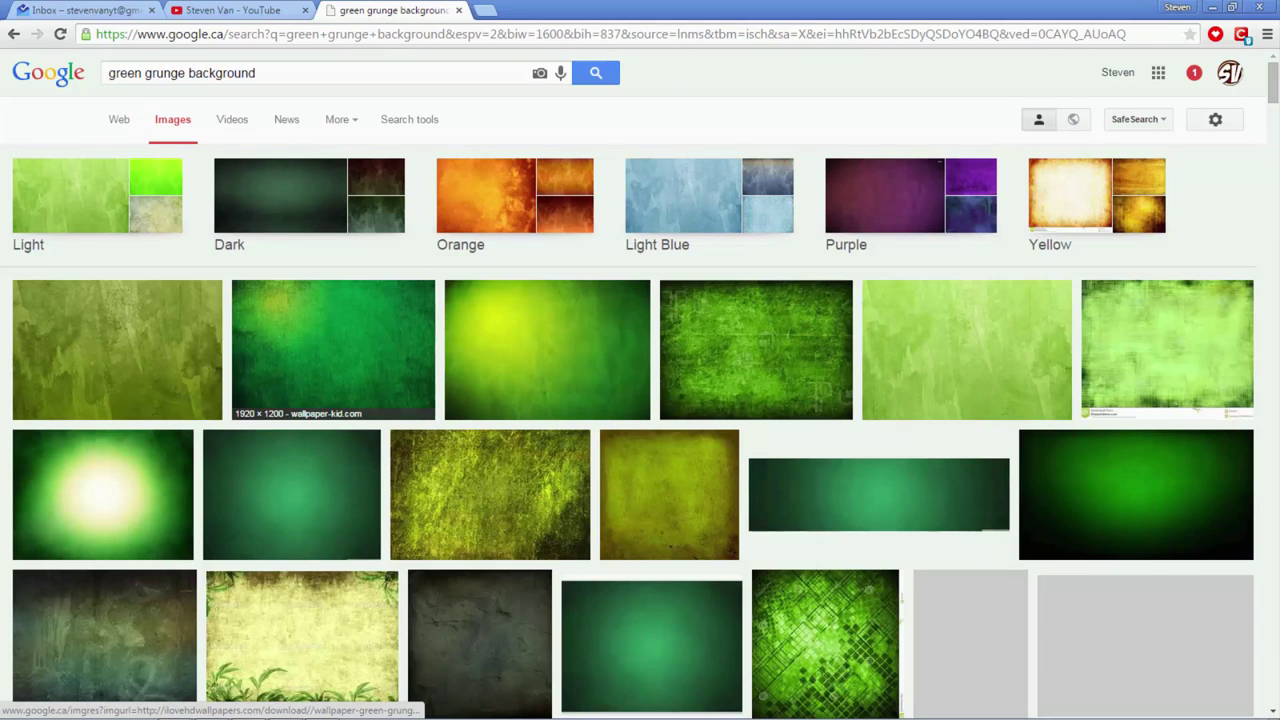
Step: Open the 1920 × 1200 green grunge wallpaper from wallpaper-kid.com and save it as the JPEG wallpaper-green-grunge-background-1920x1200
left_click(333, 350)
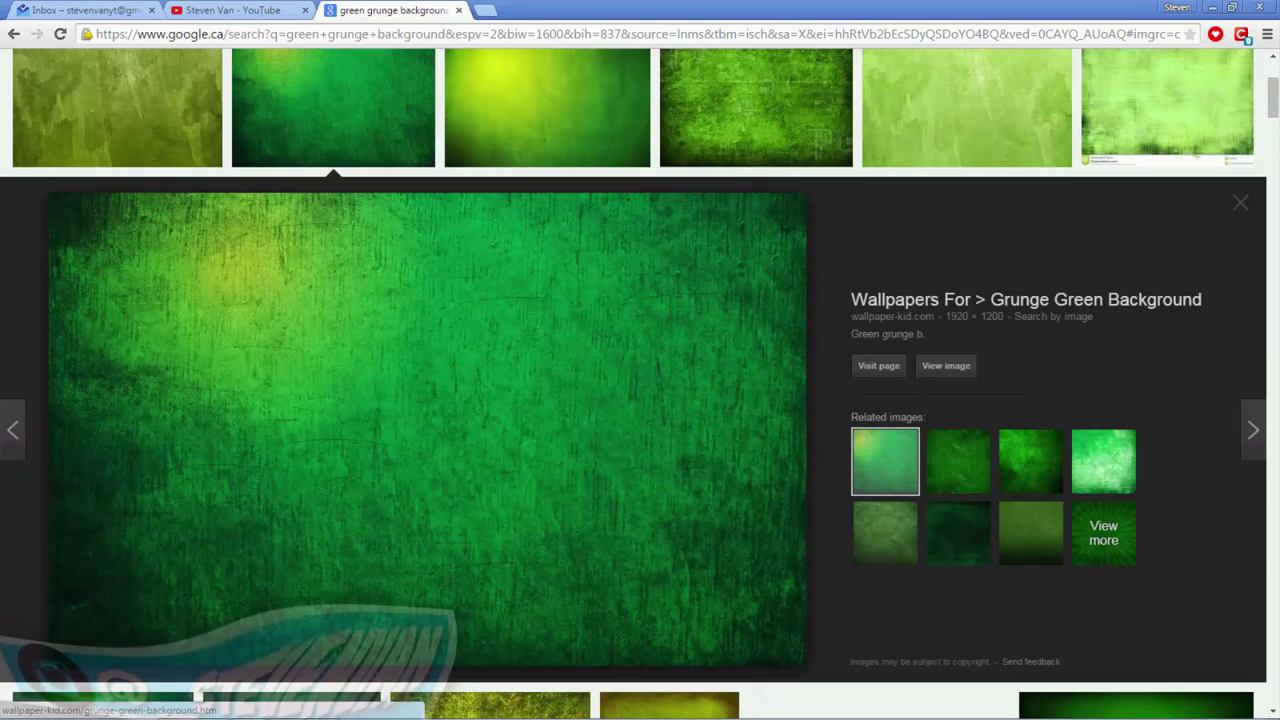
right_click(647, 464)
left_click(700, 580)
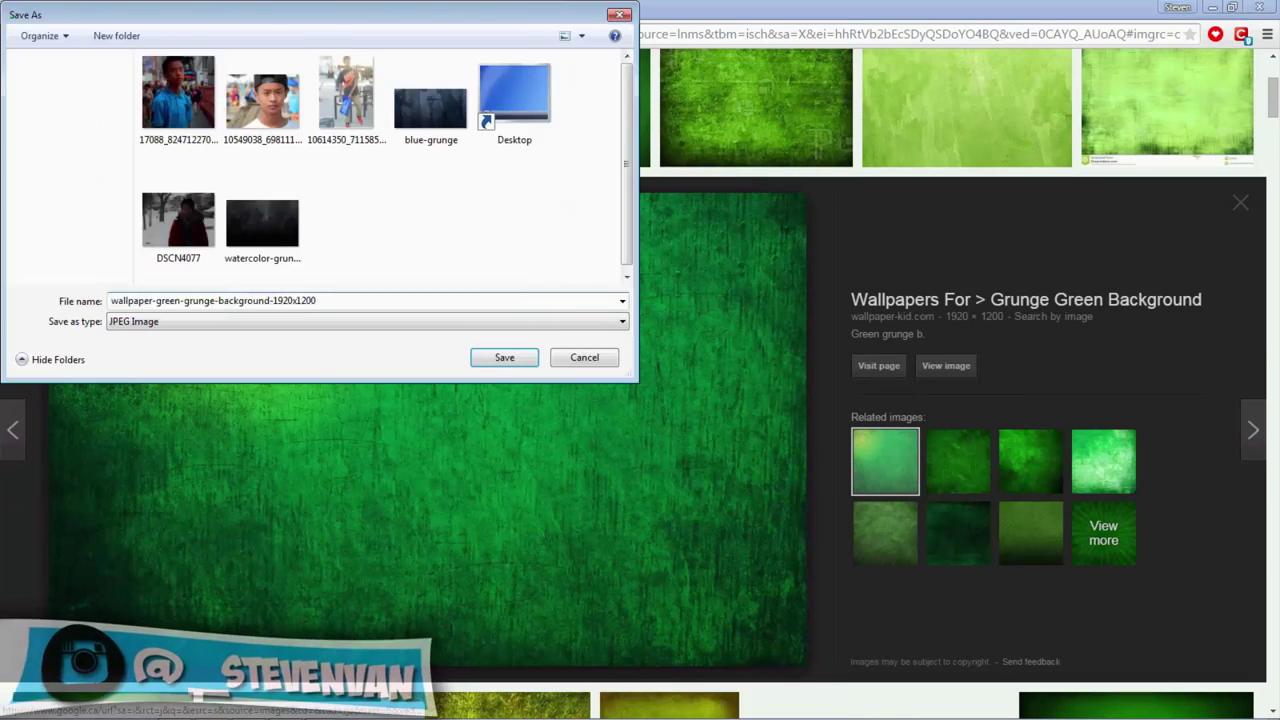
key("Return")
Step: Switch to Photoshop
key("alt+Tab")
key("Tab")
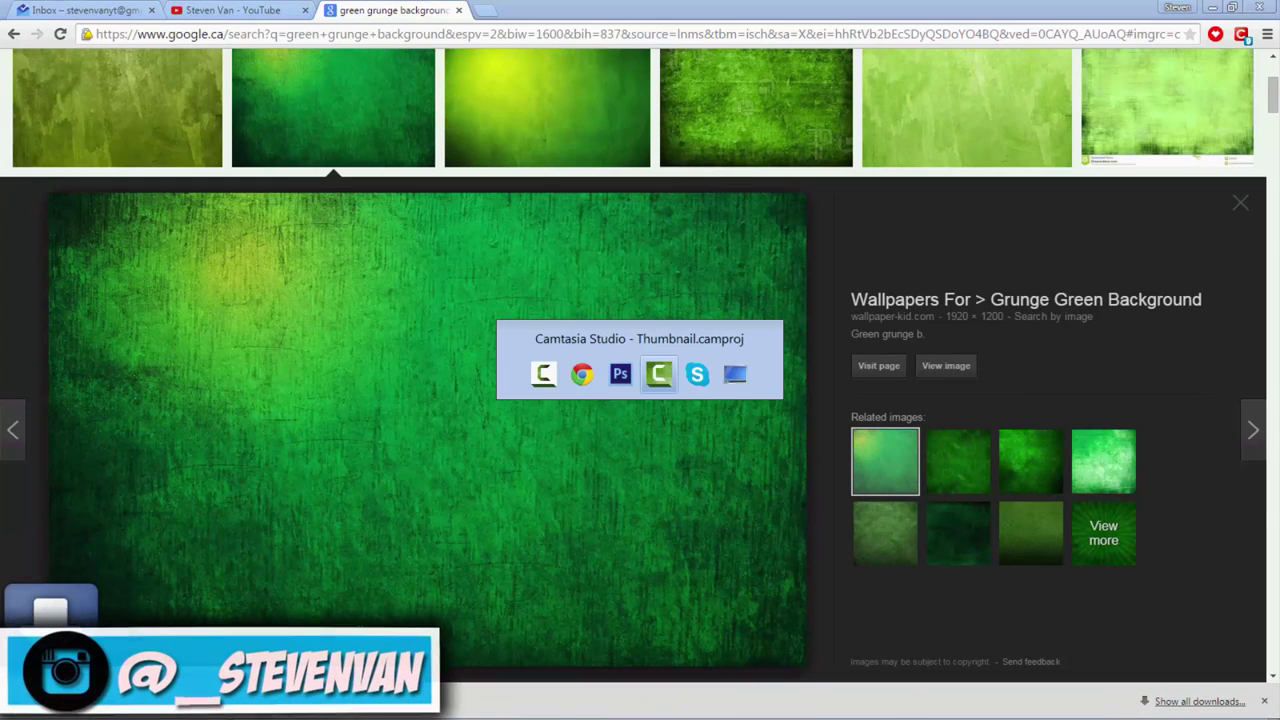
key("Tab")
key("Tab")
key("Tab")
key("Tab")
key("Tab")
key("Tab")
key("Tab")
key("Tab")
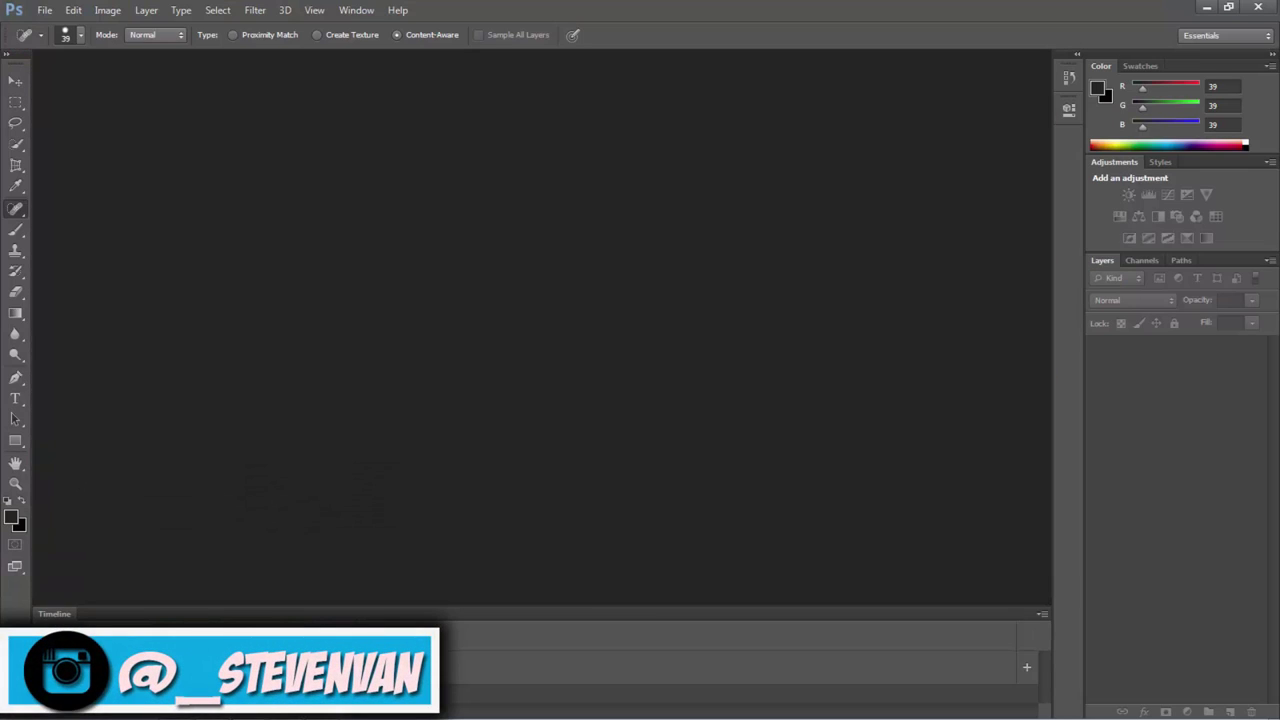
Step: Start a new document and set its dimension units to pixels
left_click(45, 10)
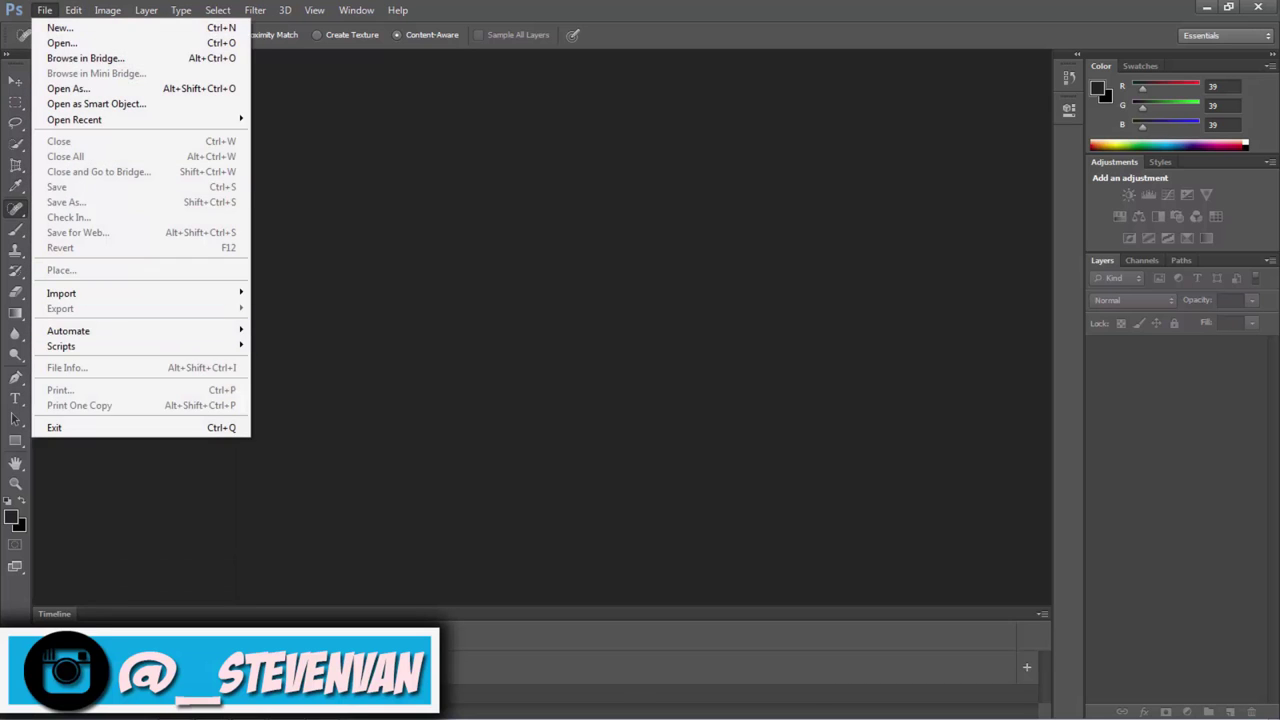
key("Escape")
key("alt+f")
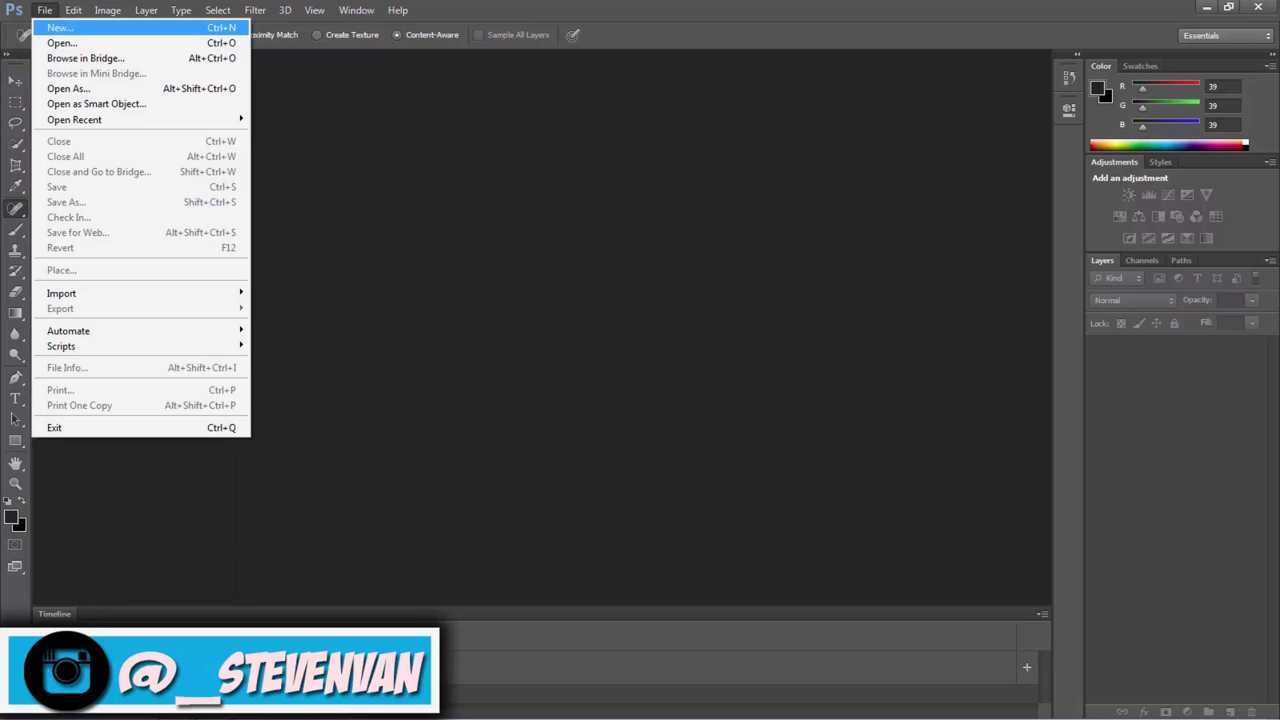
key("Return")
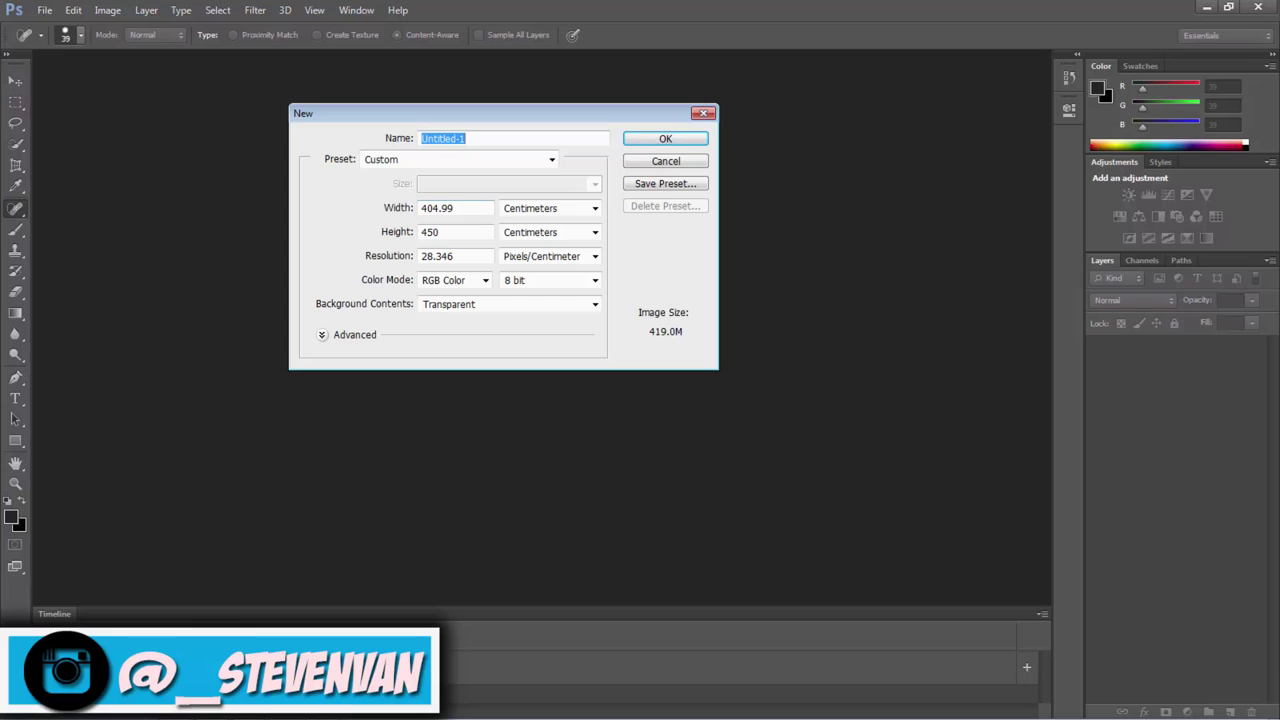
left_click(454, 208)
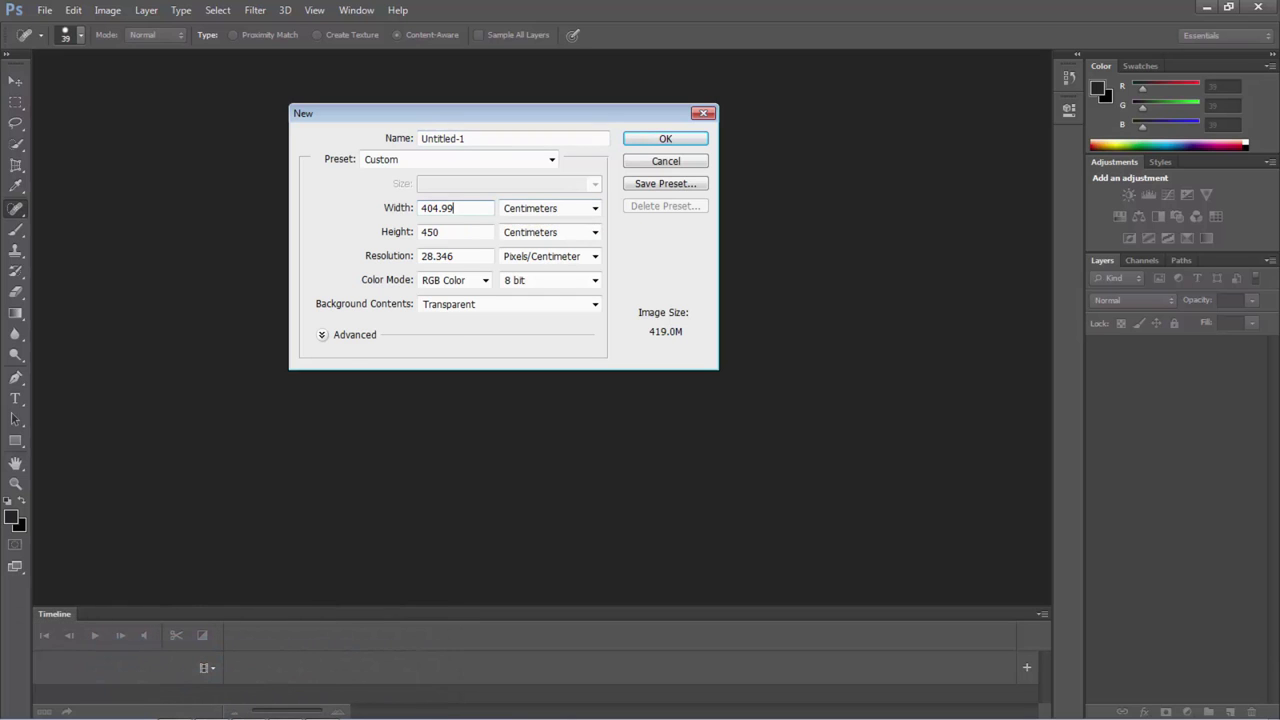
left_click(595, 208)
left_click(530, 223)
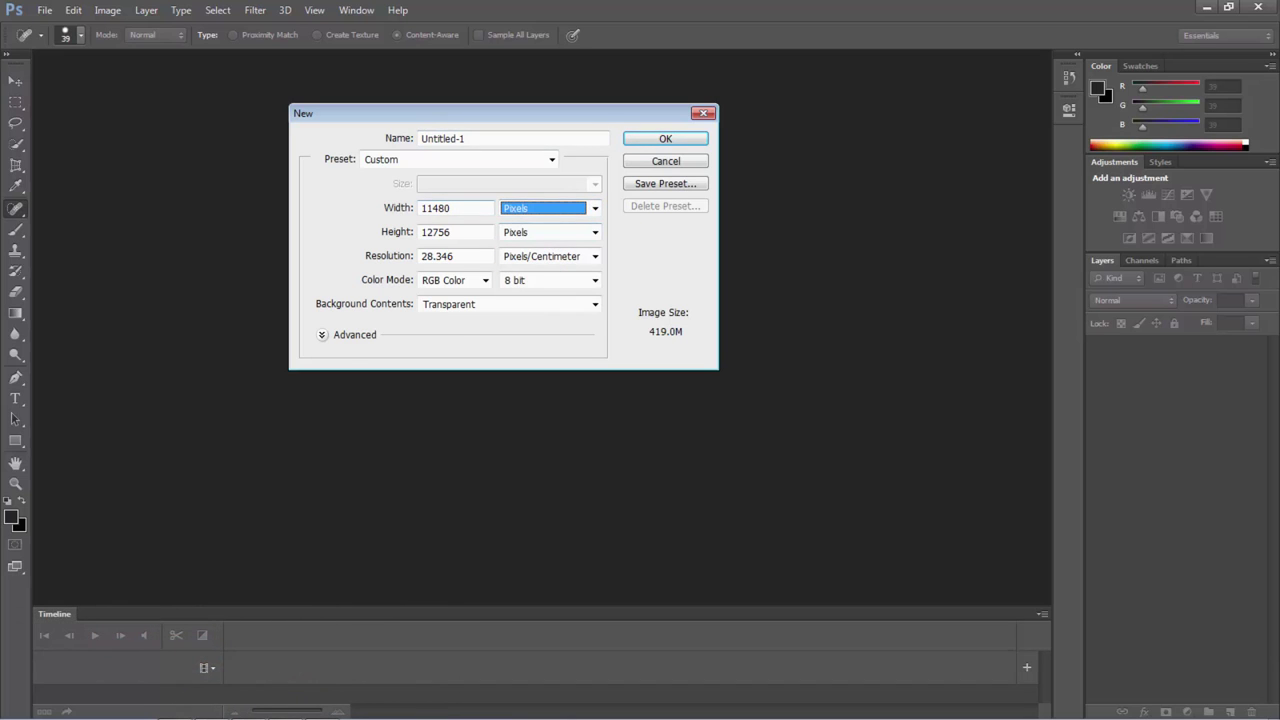
Step: Set the new document's width to 1280 pixels and its height to 720 pixels
key("shift+Tab")
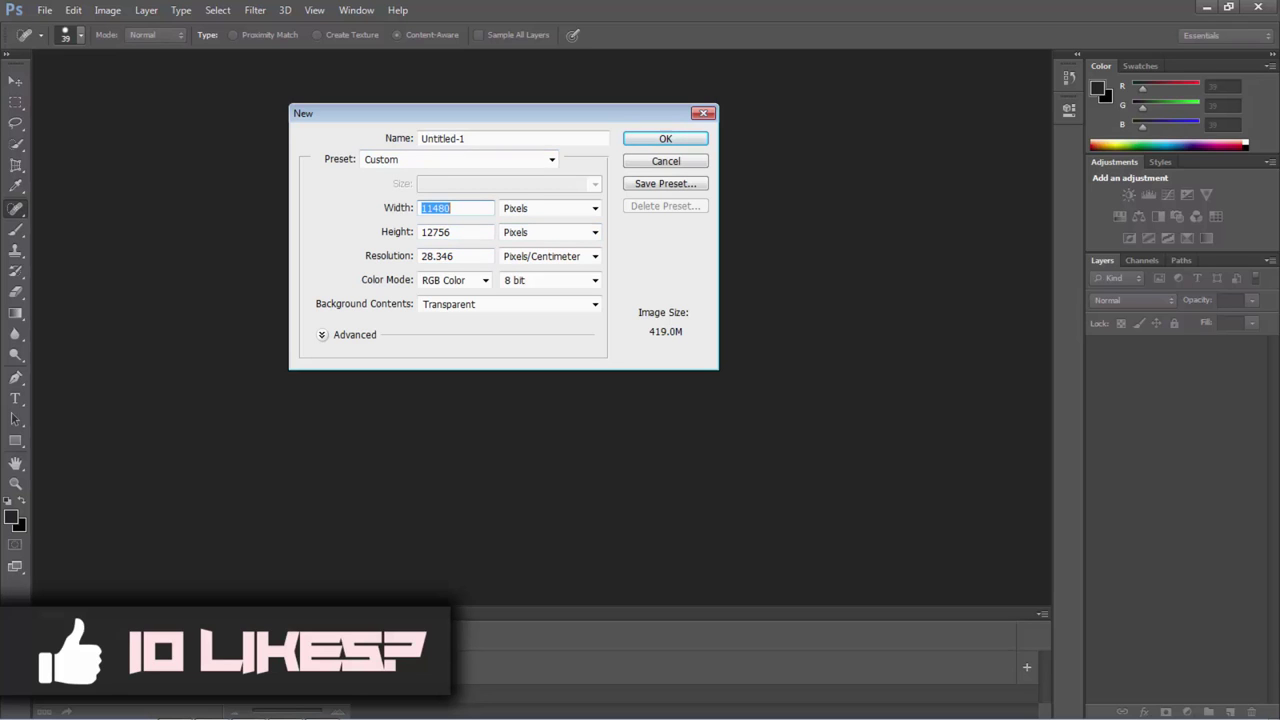
type("500")
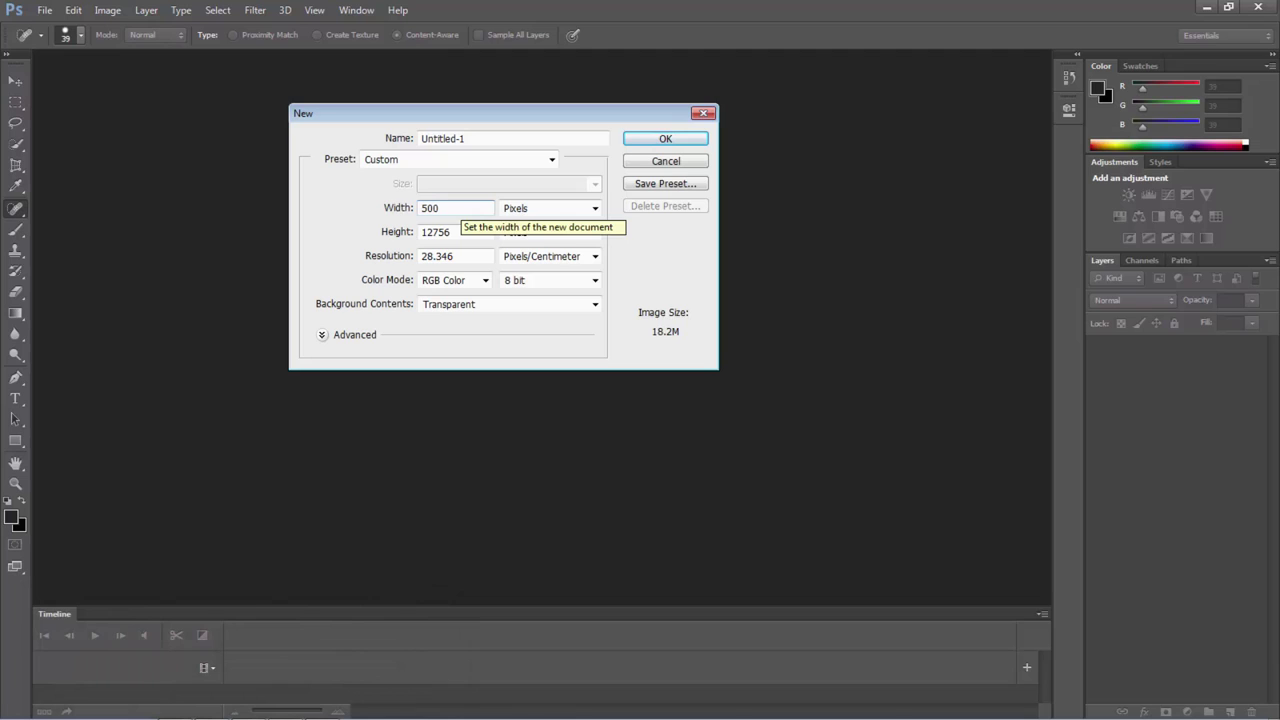
key("BackSpace")
key("BackSpace")
key("BackSpace")
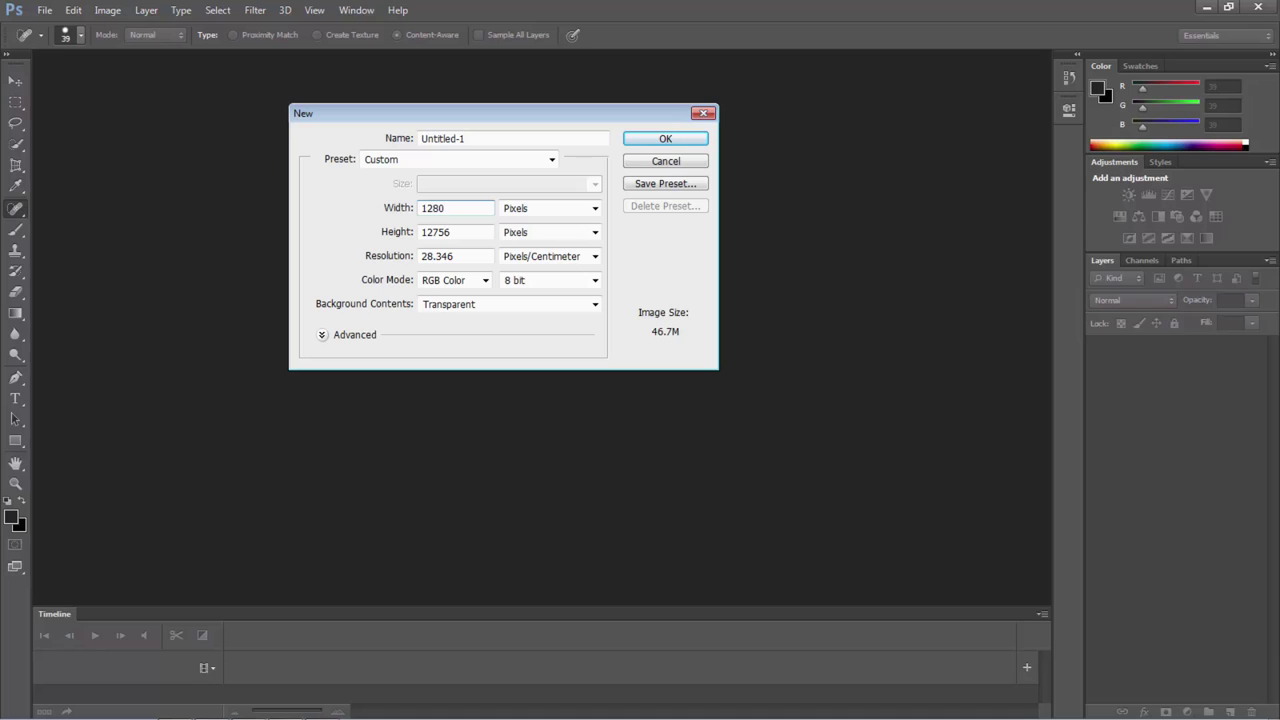
key("Tab")
type("7")
Step: Name the new document "thumbnail"
left_click_drag(467, 139, 459, 139)
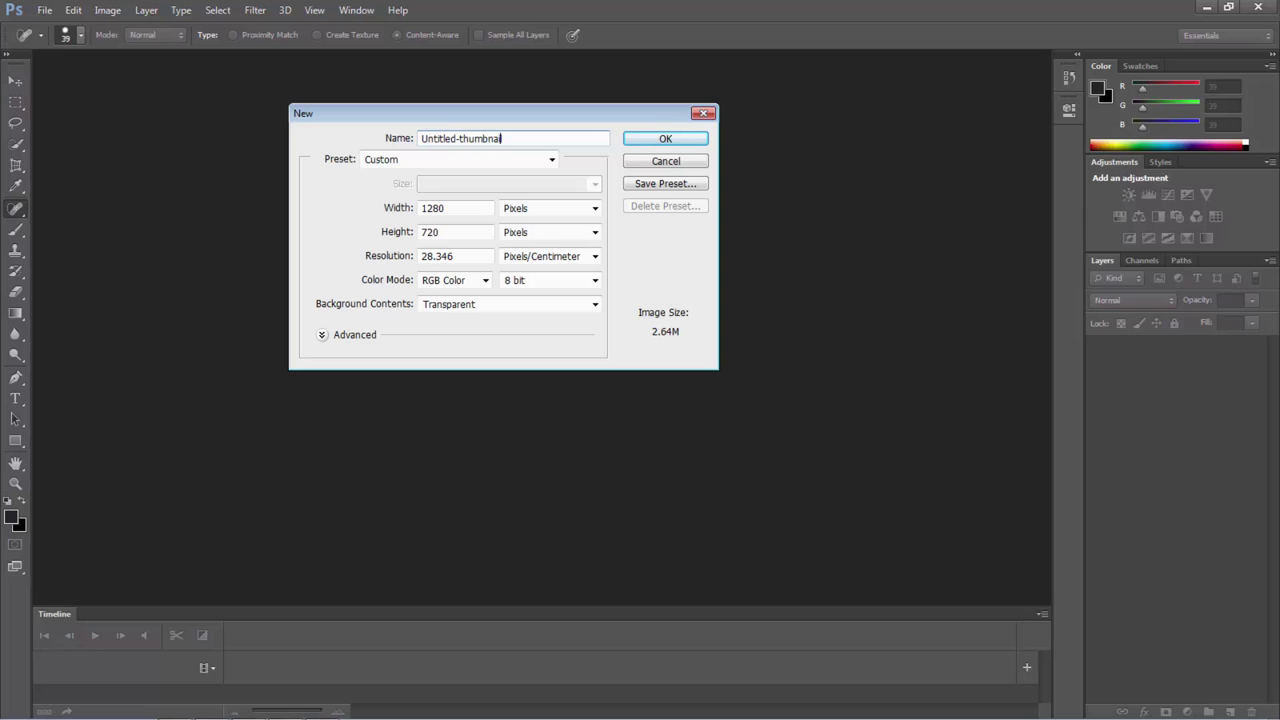
key("BackSpace")
key("BackSpace")
key("BackSpace")
key("BackSpace")
key("BackSpace")
key("BackSpace")
key("BackSpace")
key("BackSpace")
Step: Keep the background contents transparent and create the document
left_click(594, 304)
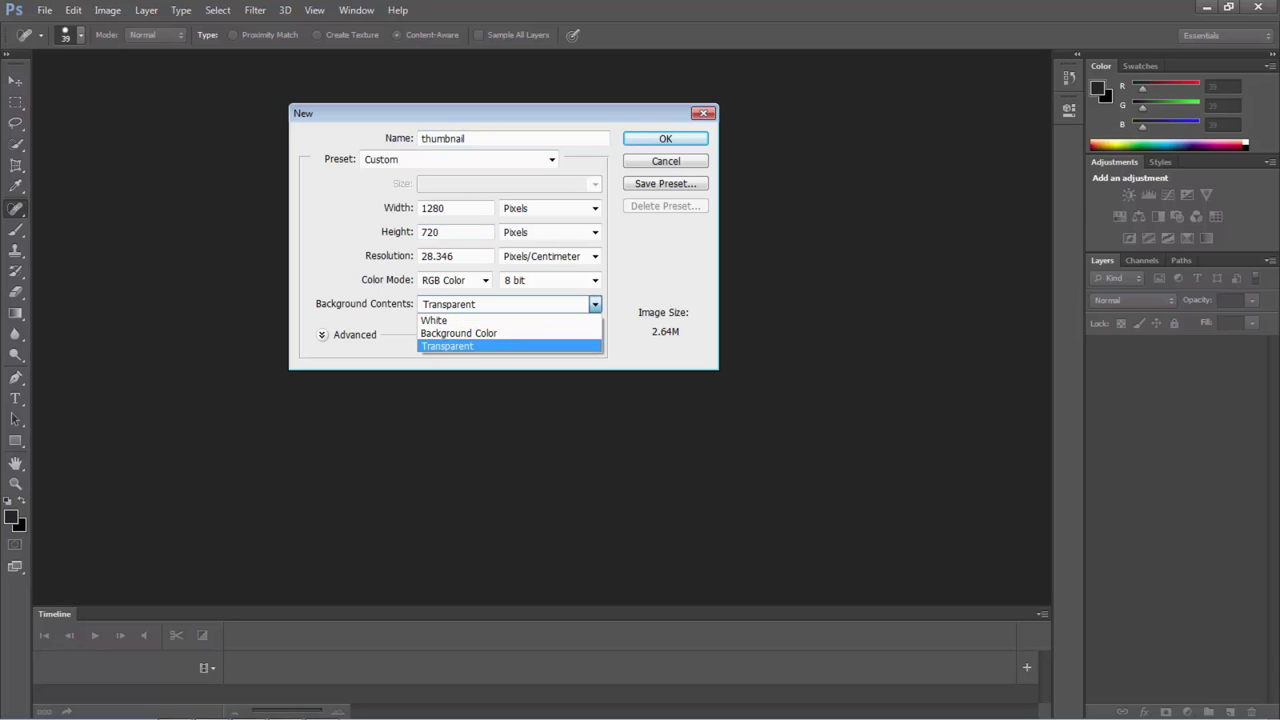
key("Return")
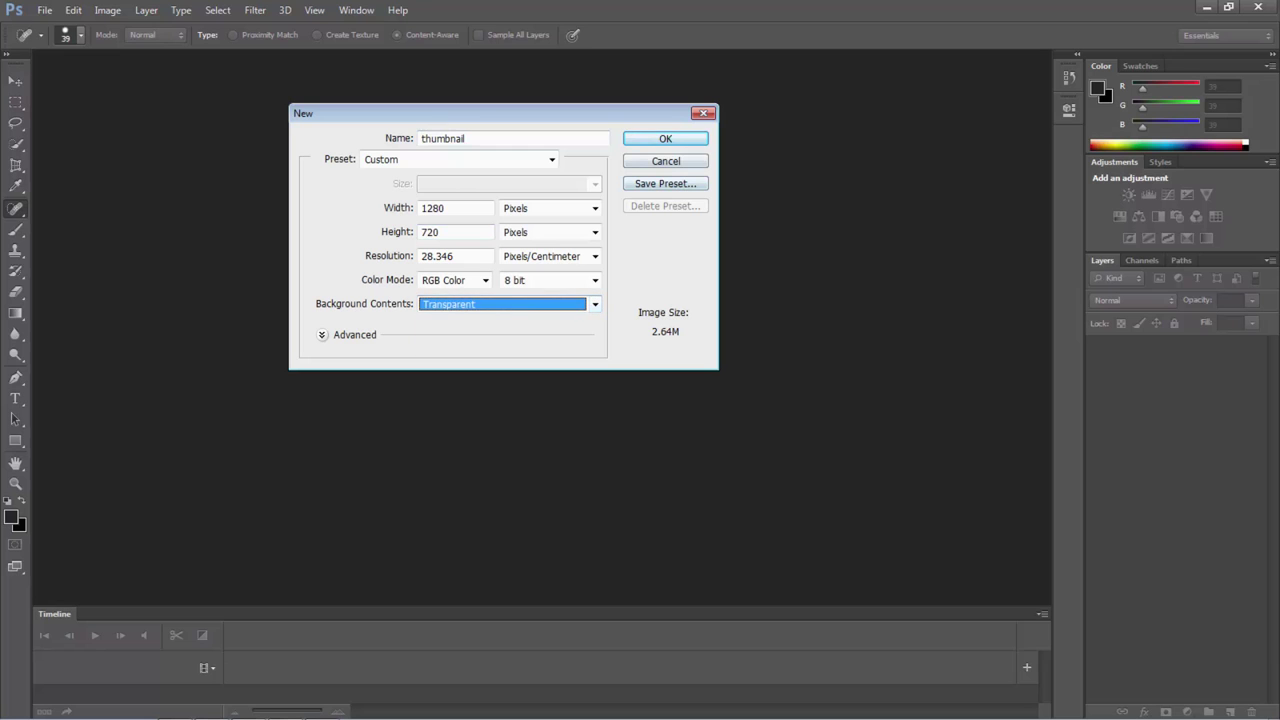
key("Return")
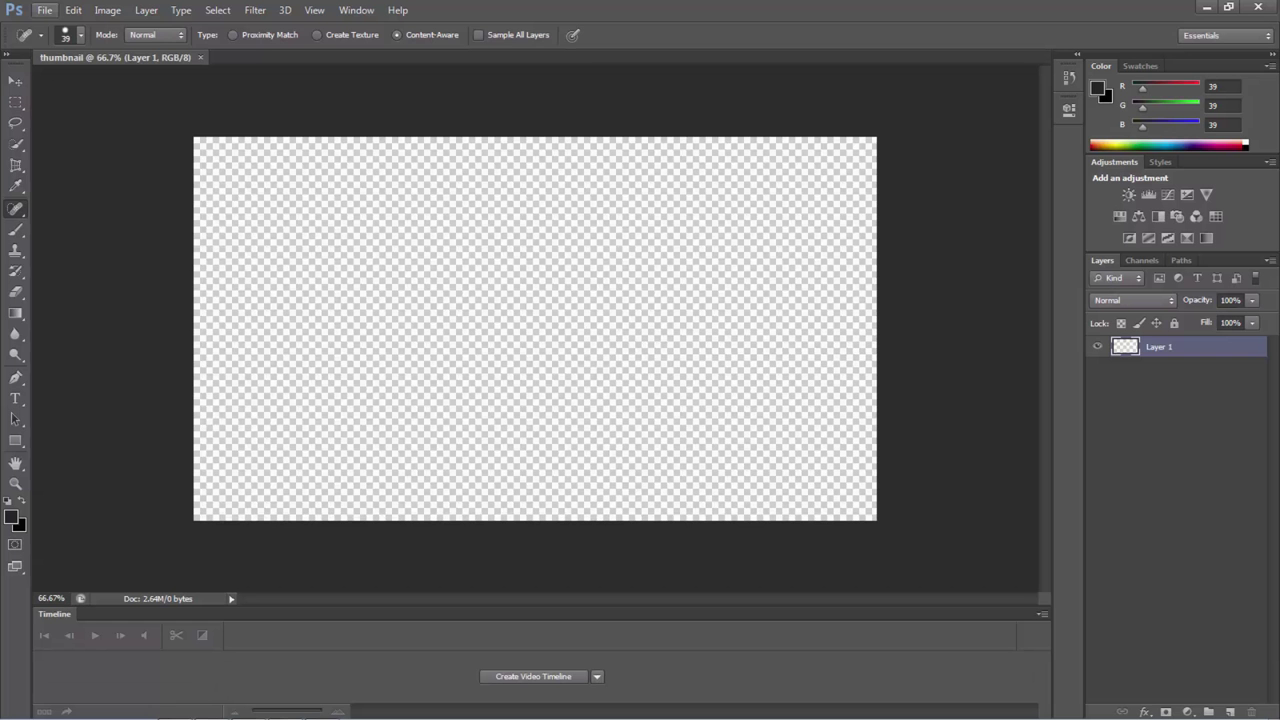
Step: Place the downloaded wallpaper-green-grunge-background-1920x1200 image into the thumbnail document
left_click(44, 10)
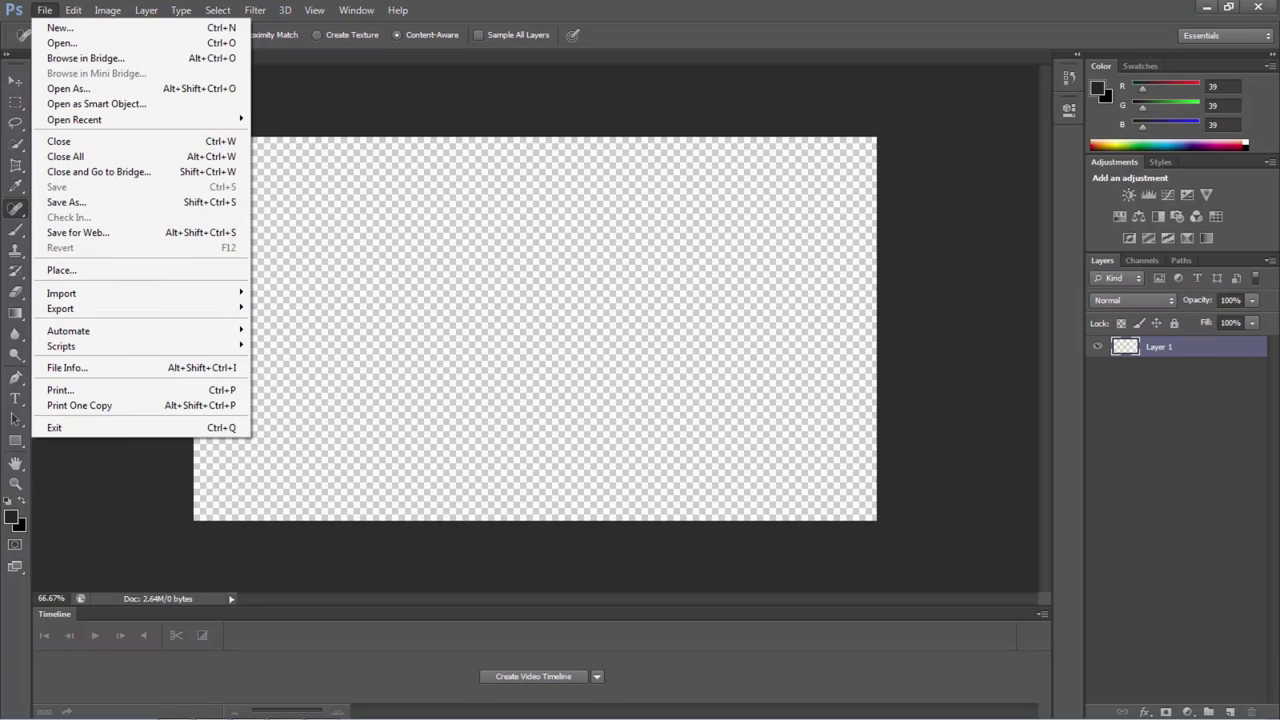
key("Return")
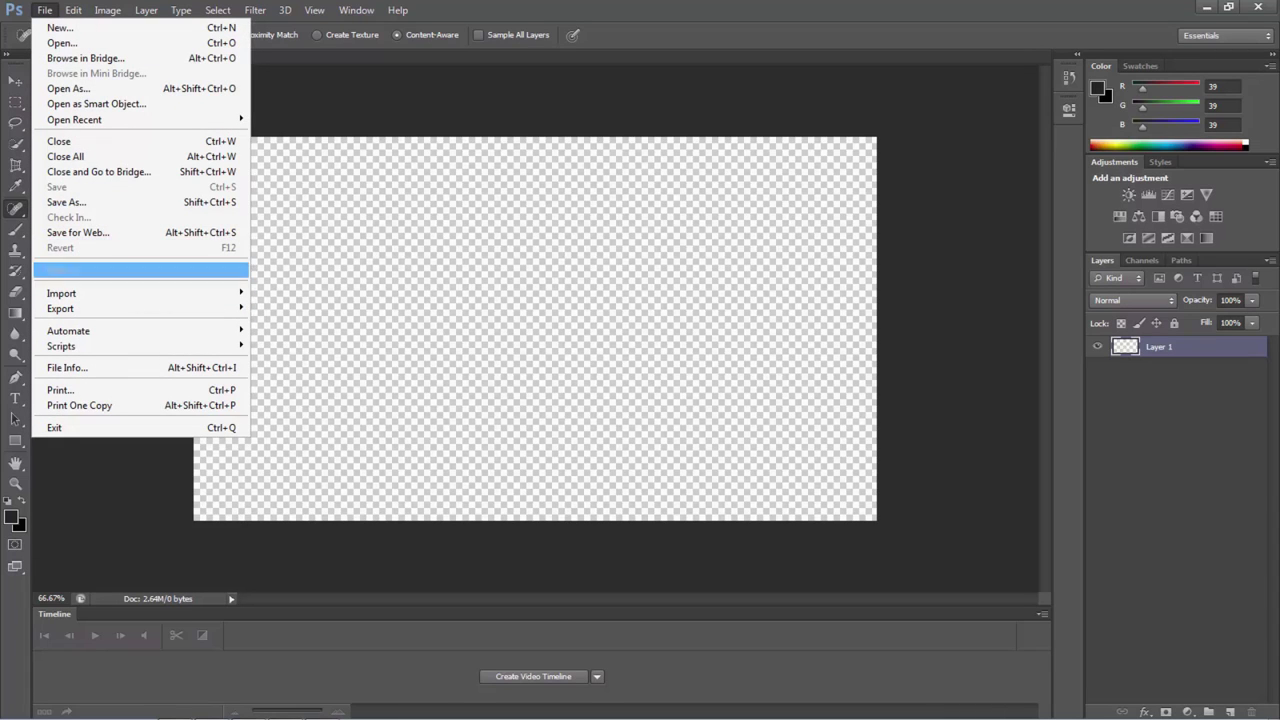
left_click(456, 240)
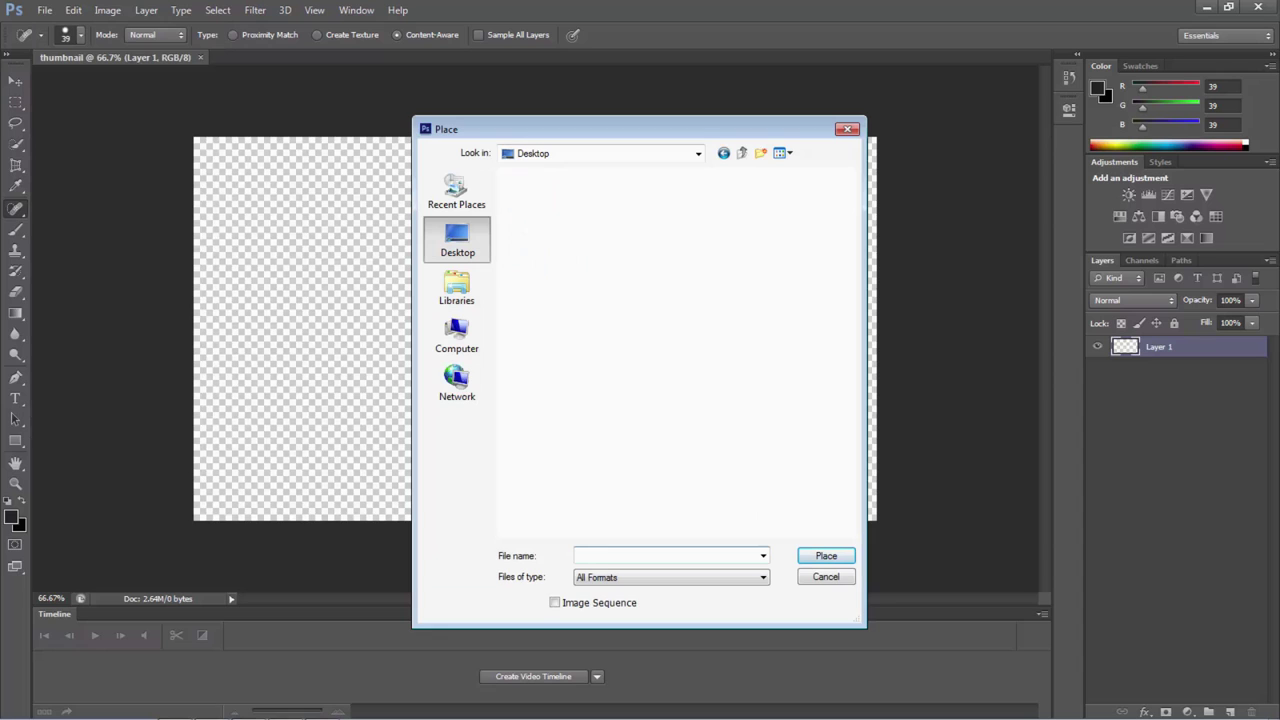
left_click(763, 556)
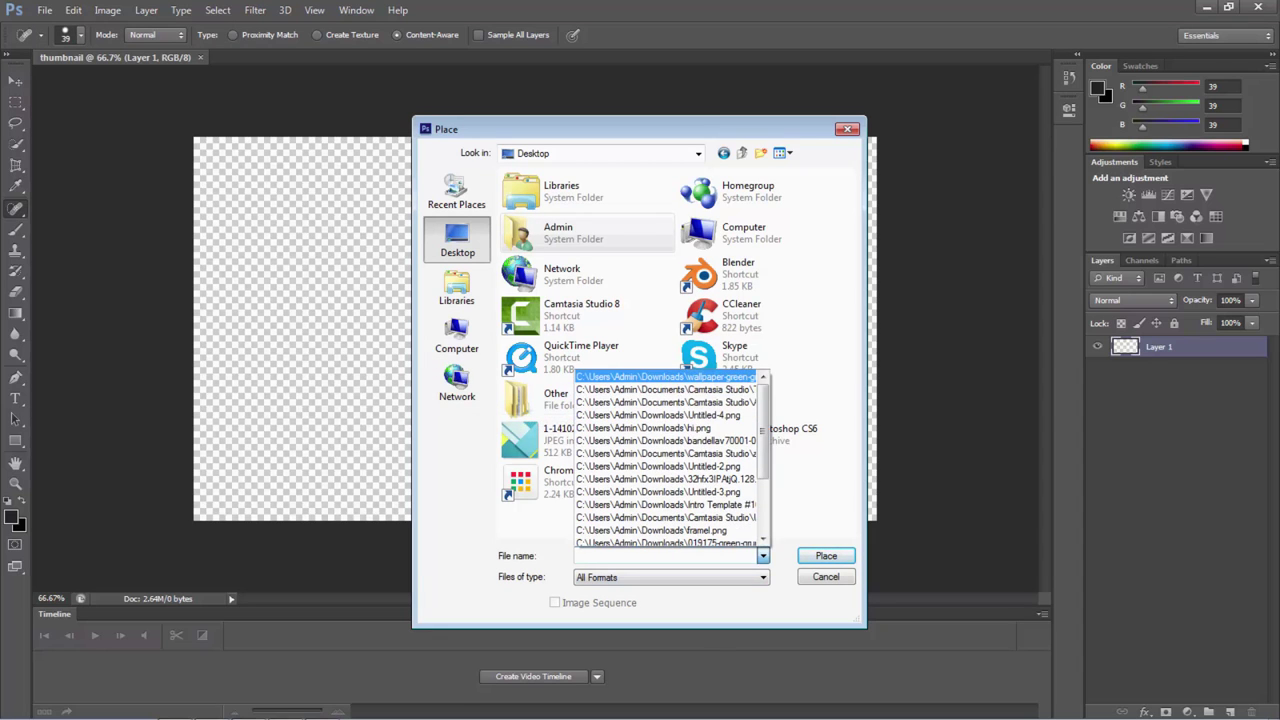
left_click(712, 376)
key("Return")
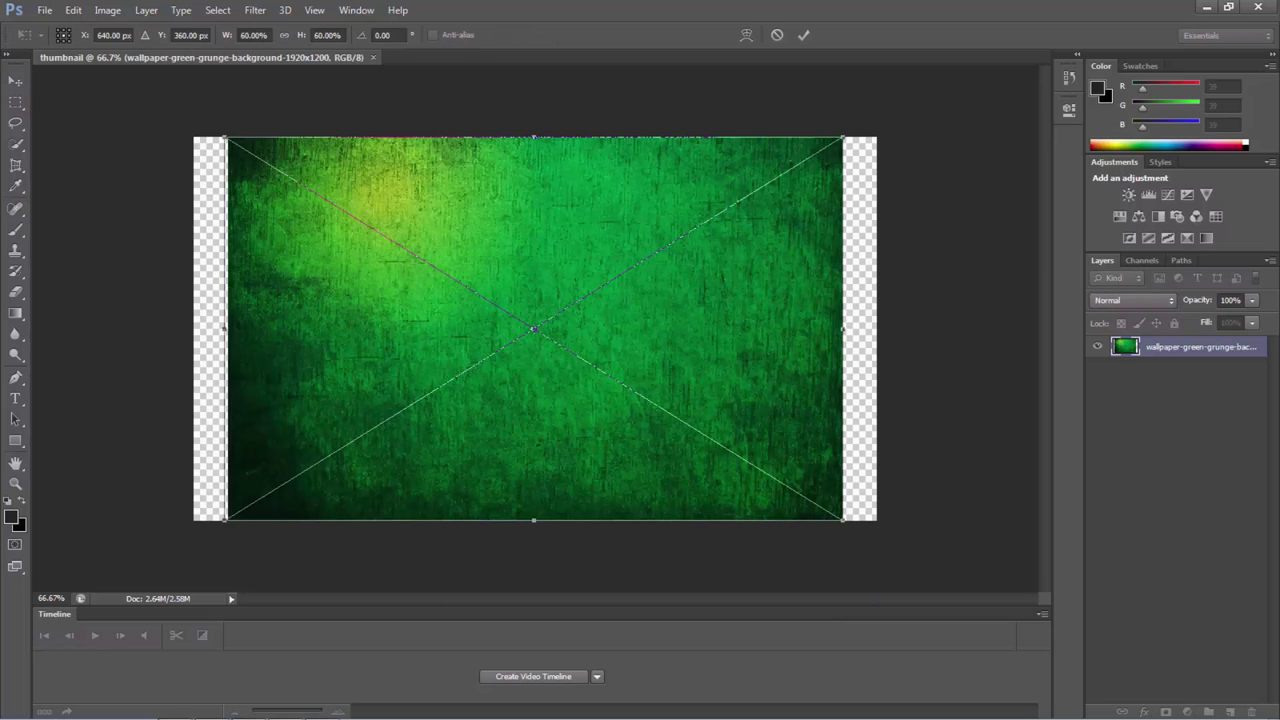
Step: Enlarge the placed green wallpaper to about 66% so it spans the canvas, and commit the placement
left_click_drag(228, 137, 194, 122)
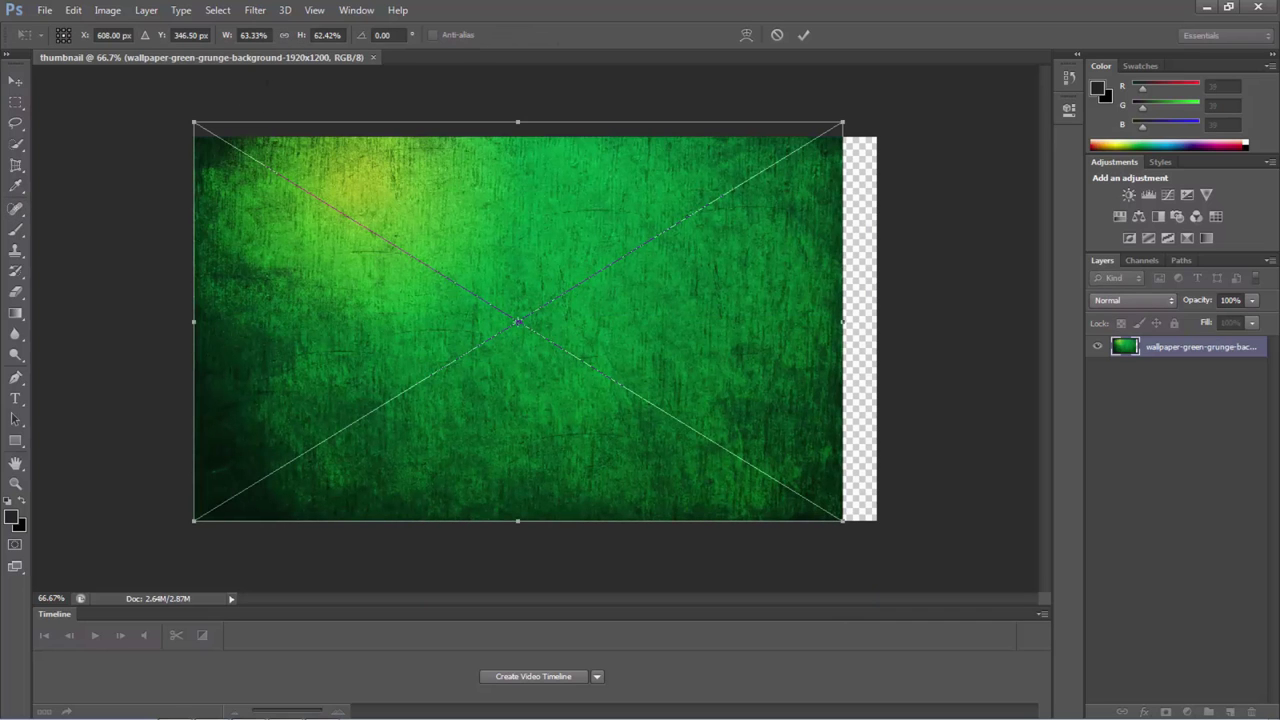
left_click_drag(860, 113, 876, 98)
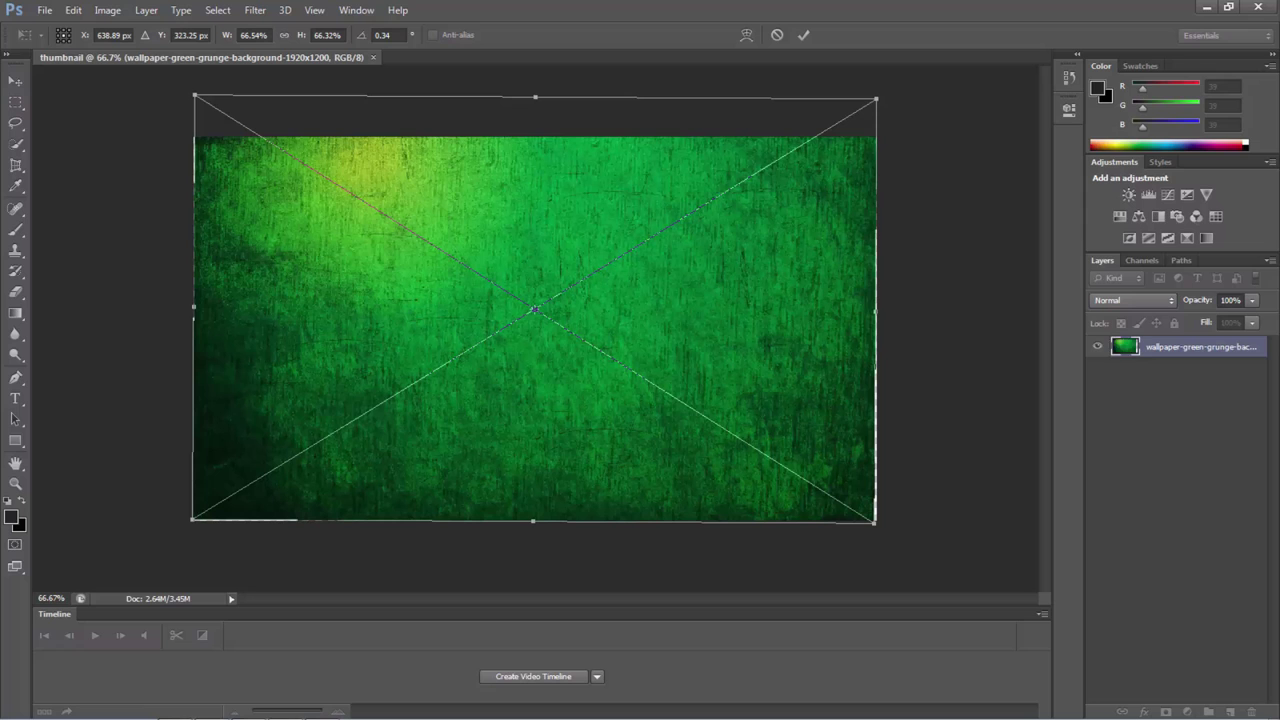
left_click(804, 35)
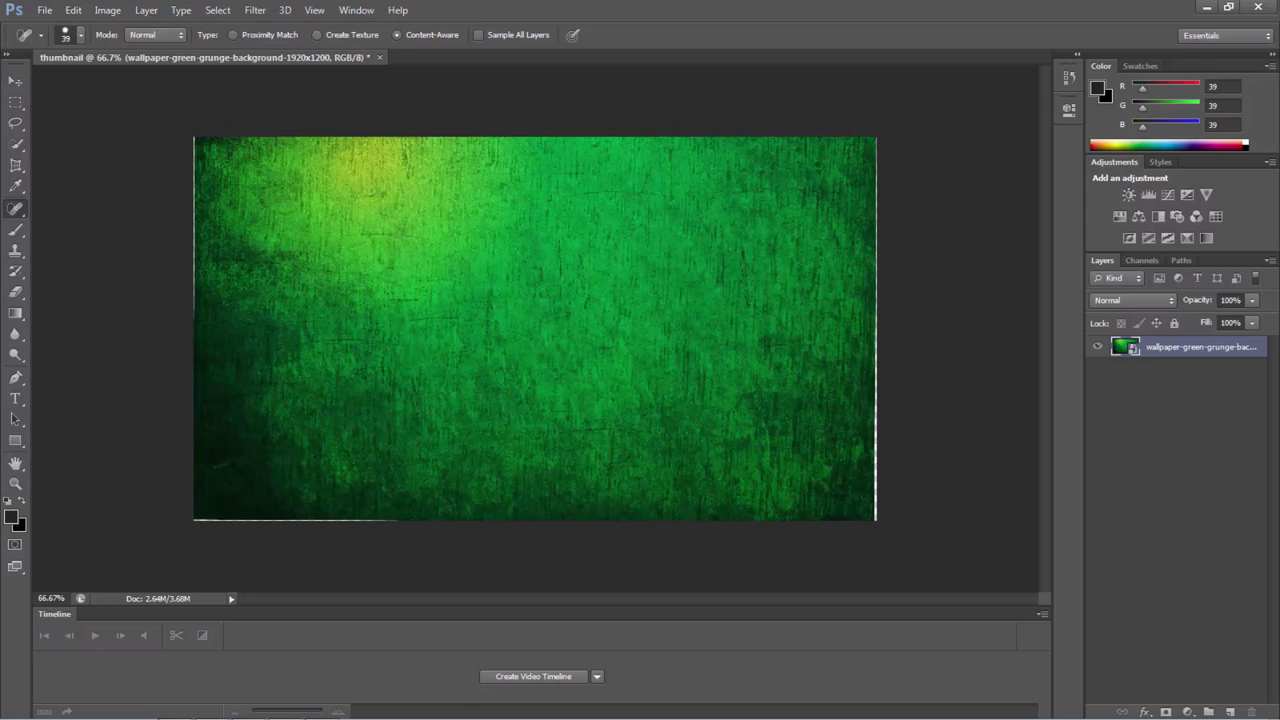
Step: Place the downloaded wallpaper-green-grunge-background-1920x1200 image again, above the existing wallpaper layer
left_click(44, 10)
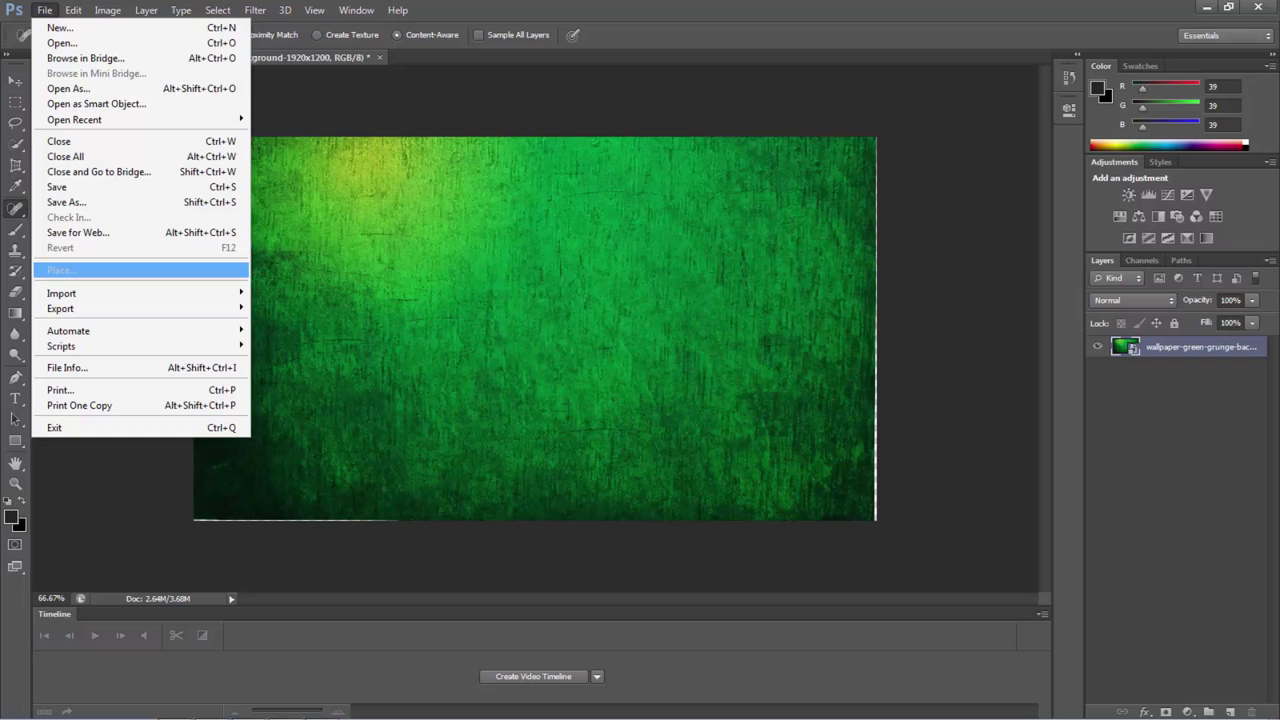
left_click(62, 270)
left_click(763, 556)
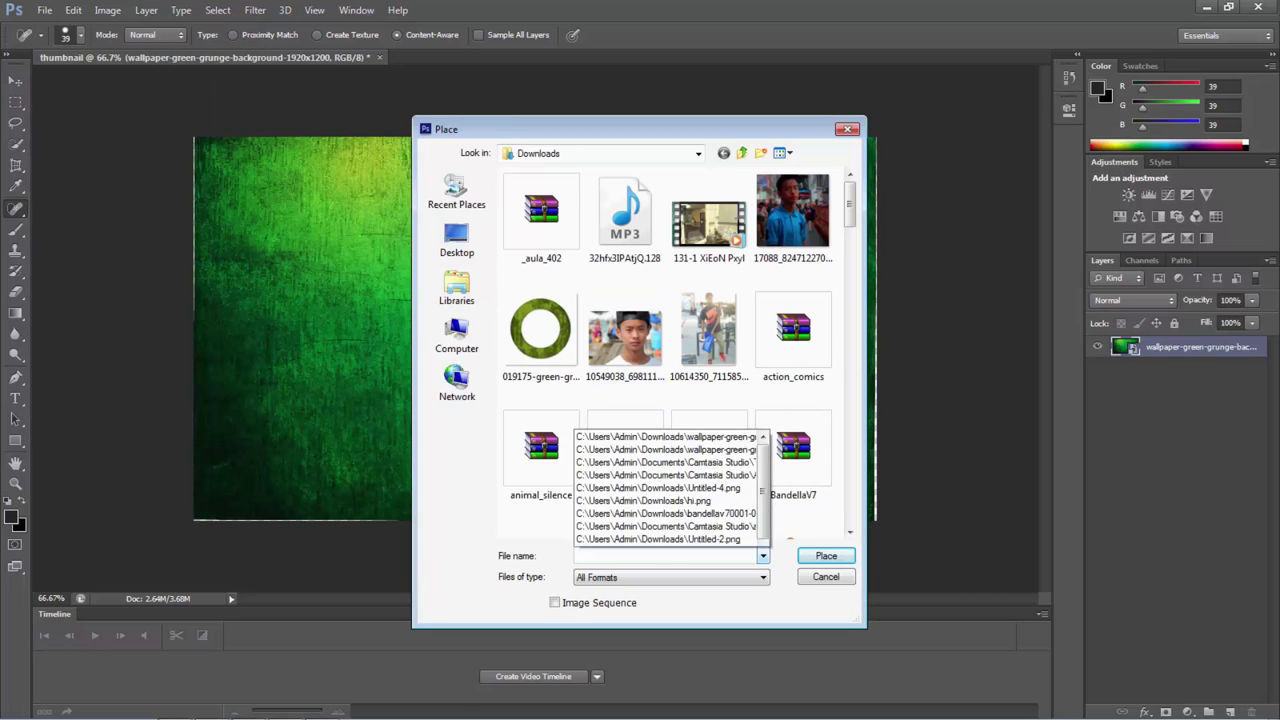
key("Down")
key("Return")
key("Return")
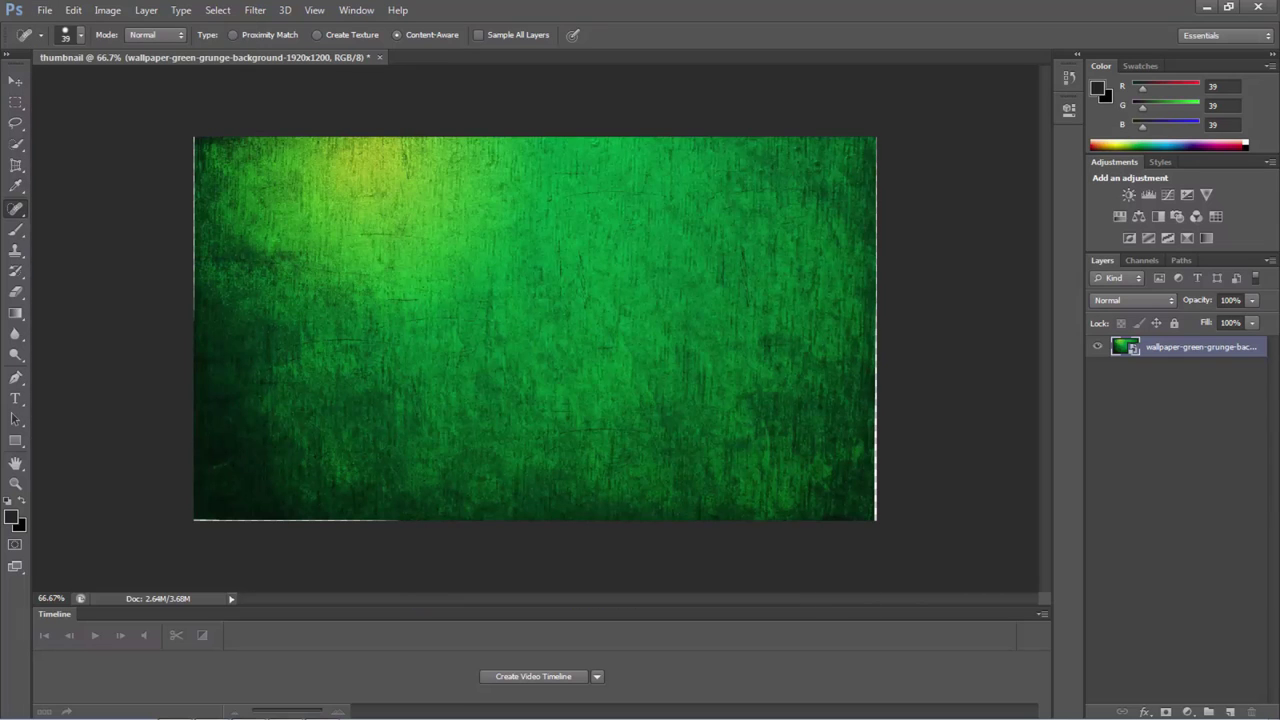
Step: Stretch the new wallpaper to about 66.67% × 66.42% so it covers the whole canvas, commit it, and delete the older wallpaper layer
left_click_drag(228, 137, 193, 113)
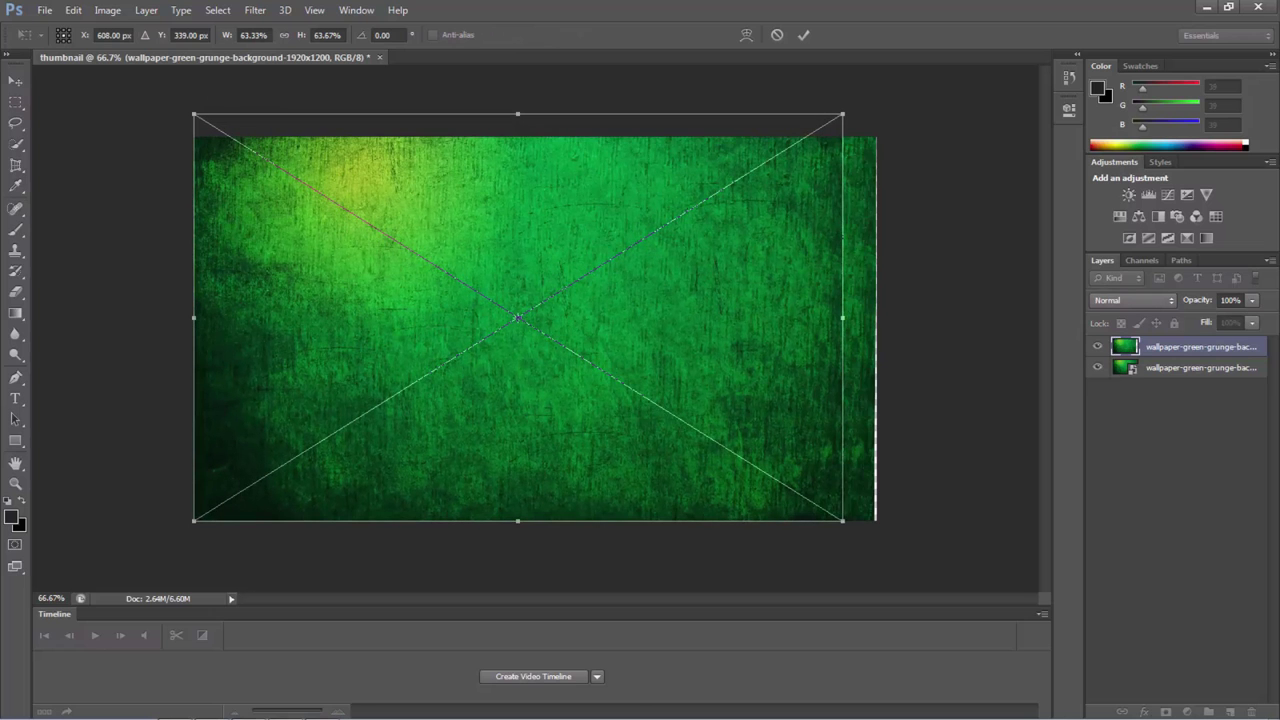
left_click_drag(843, 520, 876, 538)
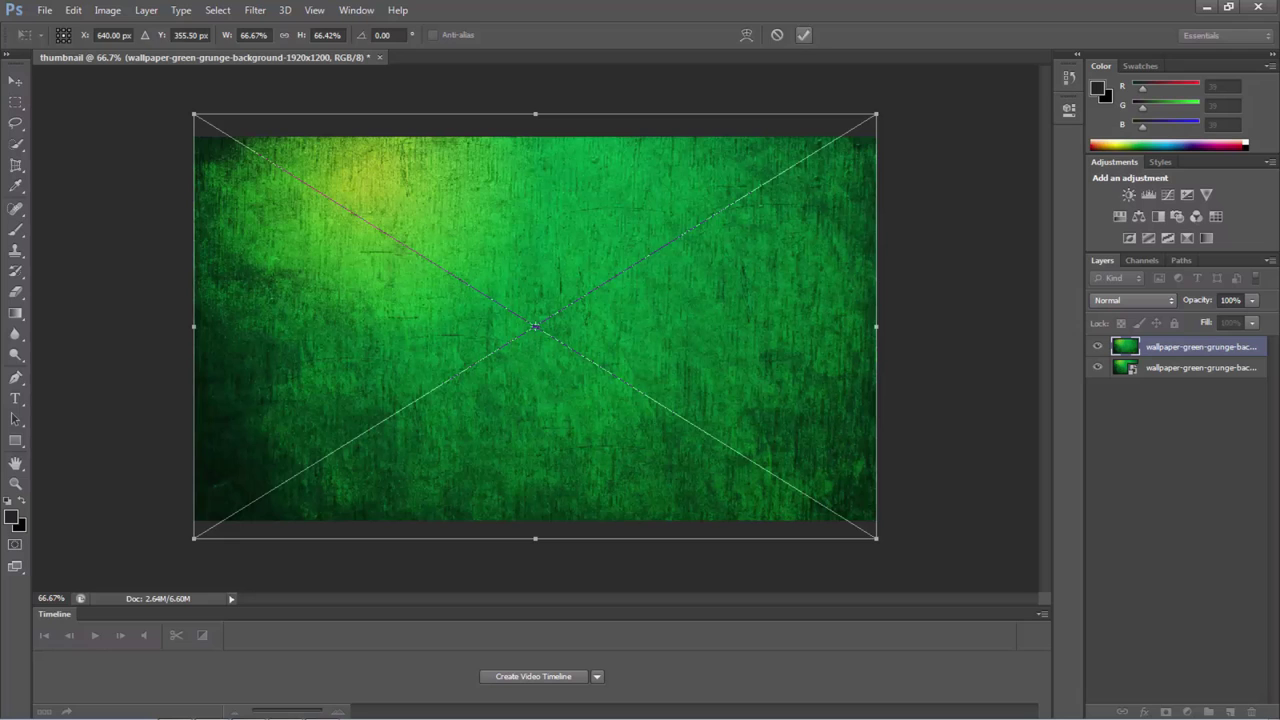
left_click(804, 35)
left_click(1200, 368)
key("Delete")
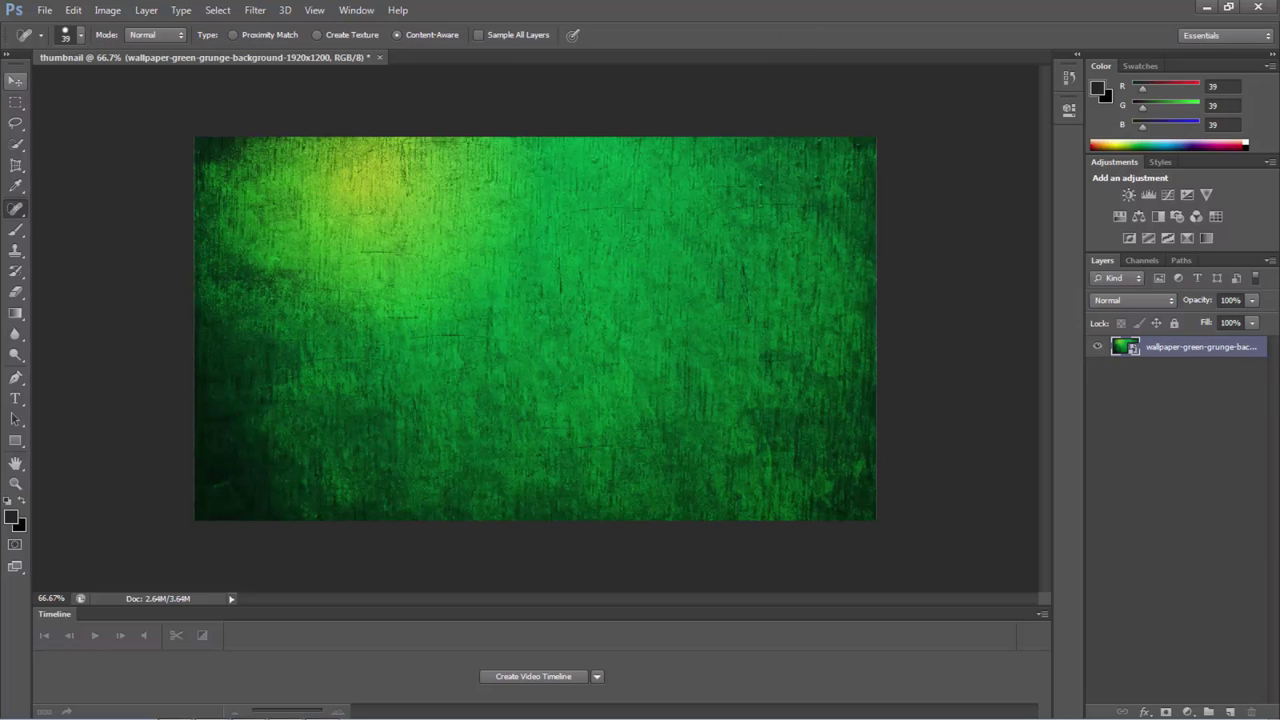
Step: Start a new text layer in the upper-left area of the canvas with the font size set to 300 pt
left_click(6, 53)
key("t")
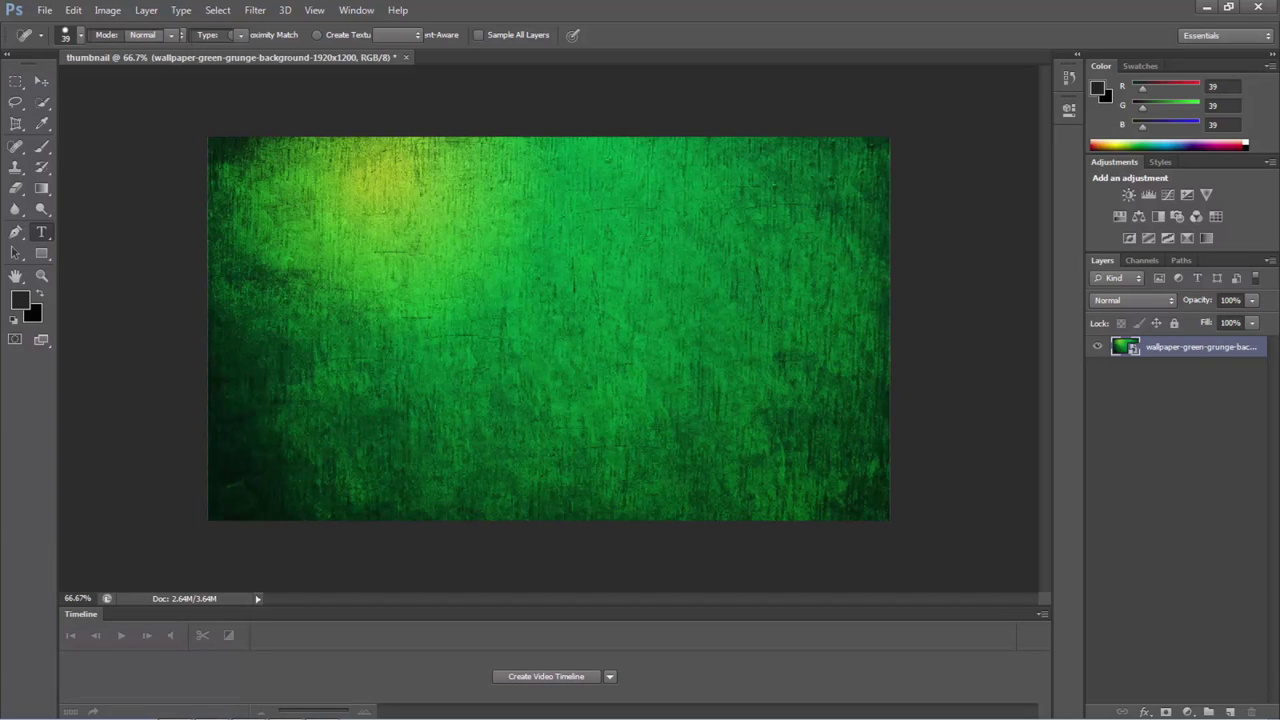
left_click(330, 215)
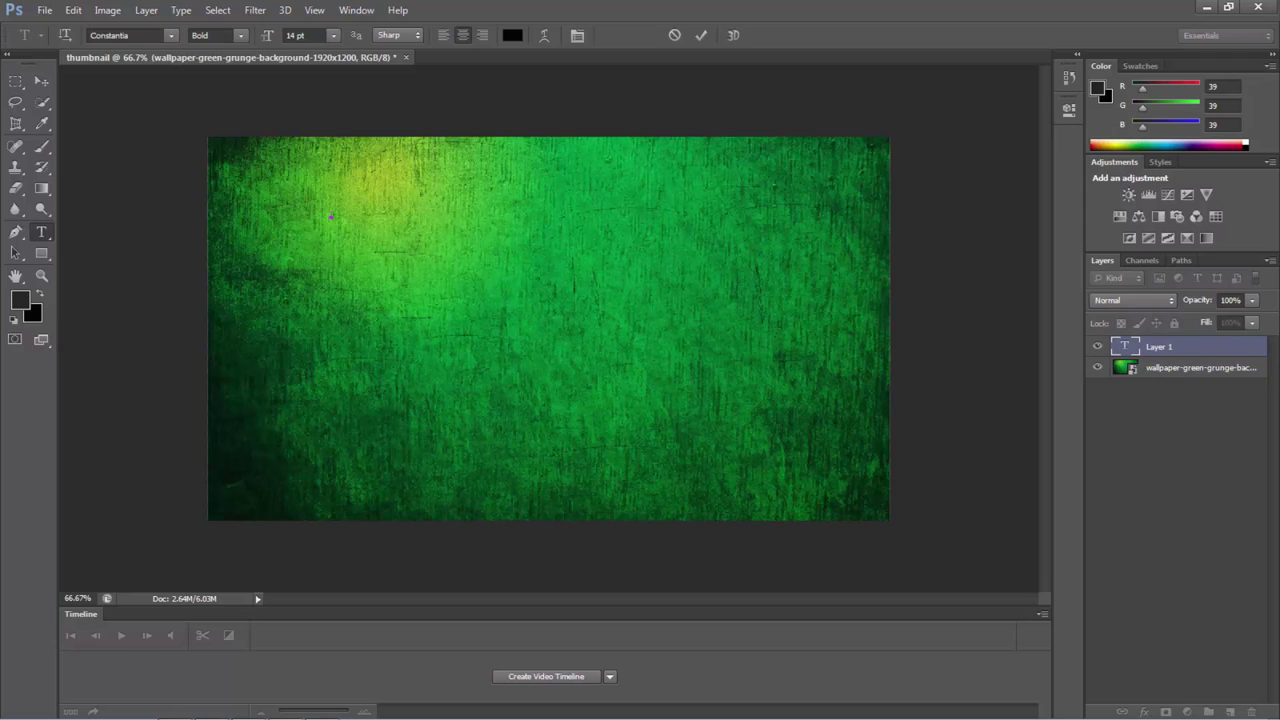
left_click(292, 35)
key("Return")
Step: Set the font of the new text layer to Animal Silence
left_click(171, 36)
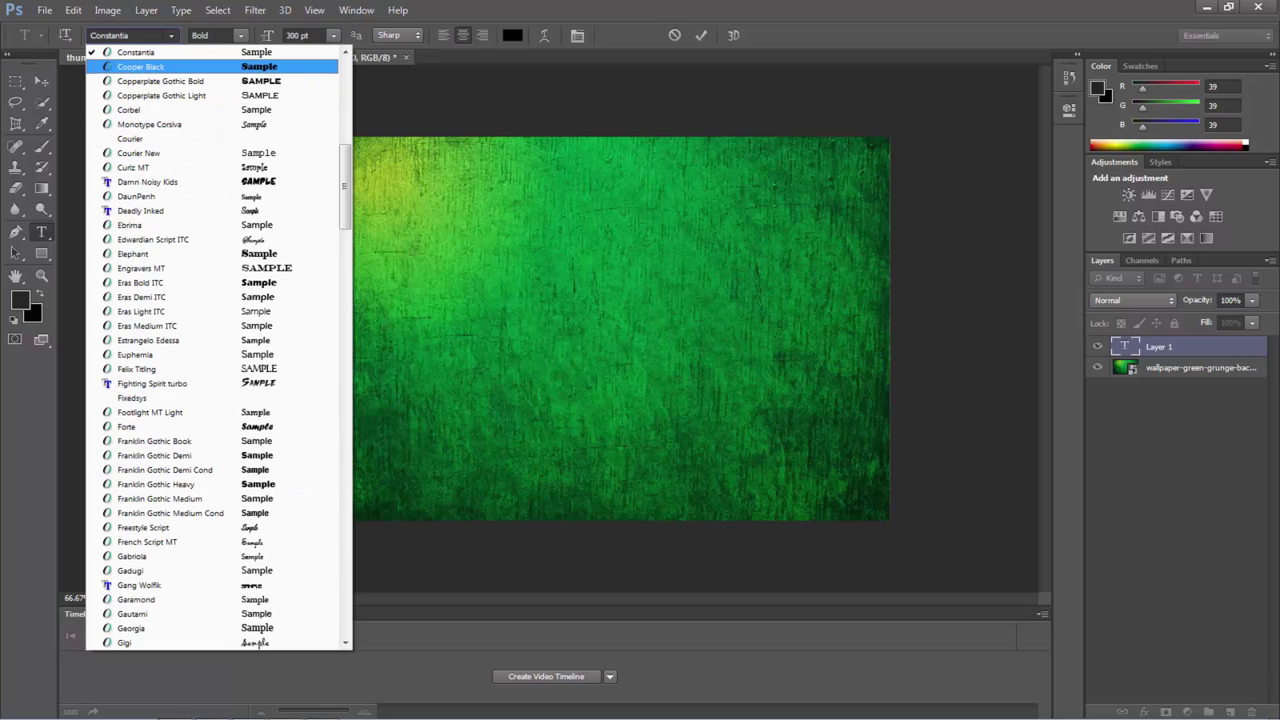
key("Down")
key("Down")
key("Down")
key("Down")
key("Down")
key("Down")
key("Down")
key("Down")
key("Down")
key("Down")
key("Down")
key("Down")
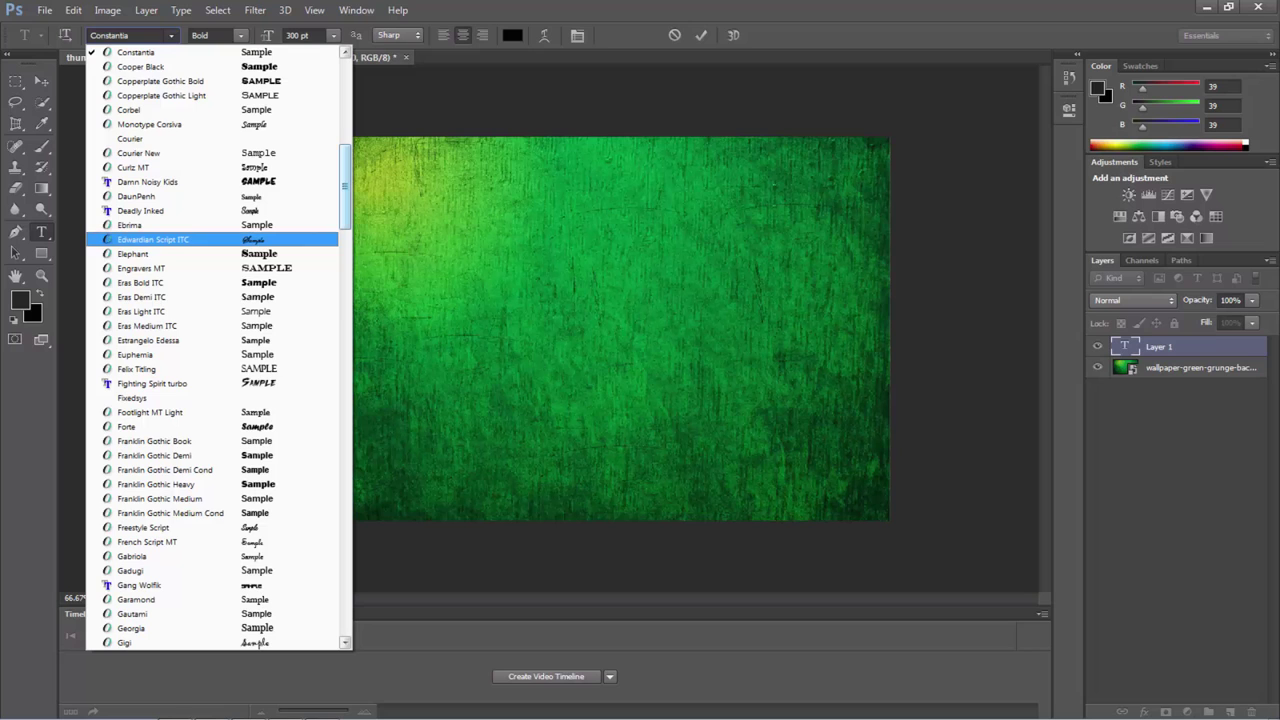
left_click_drag(345, 186, 345, 184)
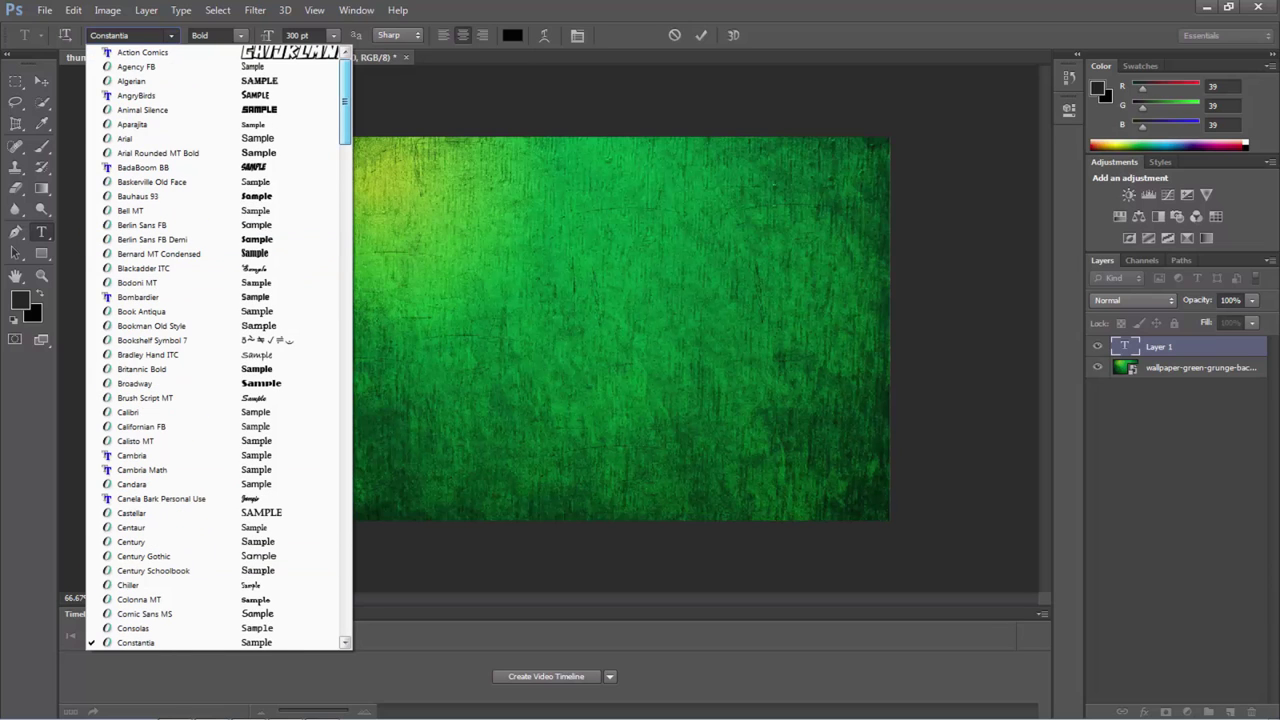
left_click(142, 110)
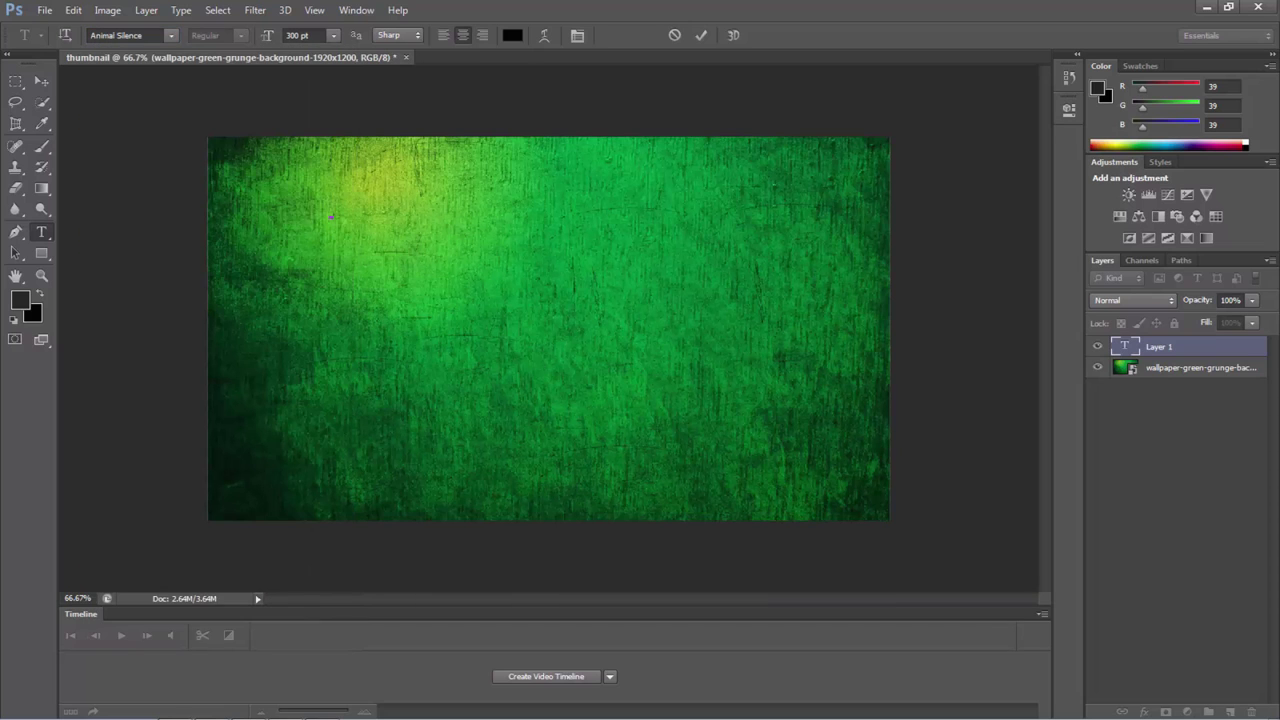
Step: Enter the text "THUM", commit it, and move it fully inside the upper-left corner of the canvas
type("TH")
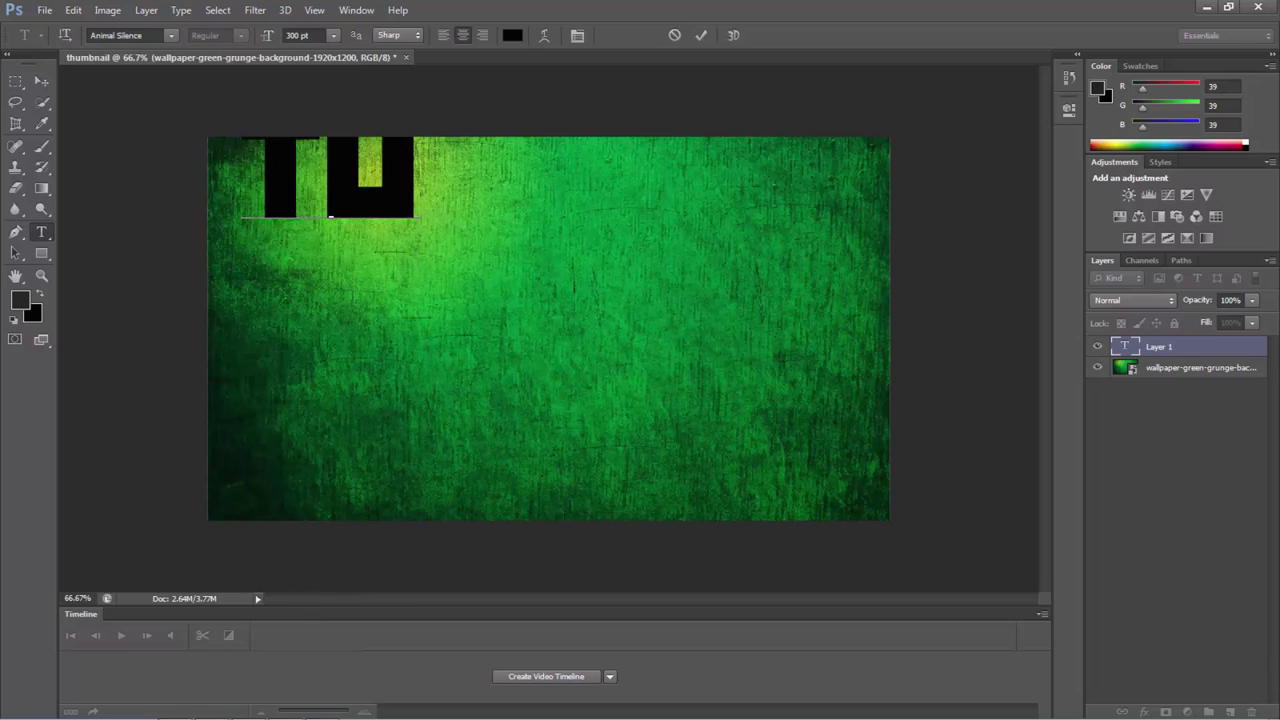
key("BackSpace")
type("HUM")
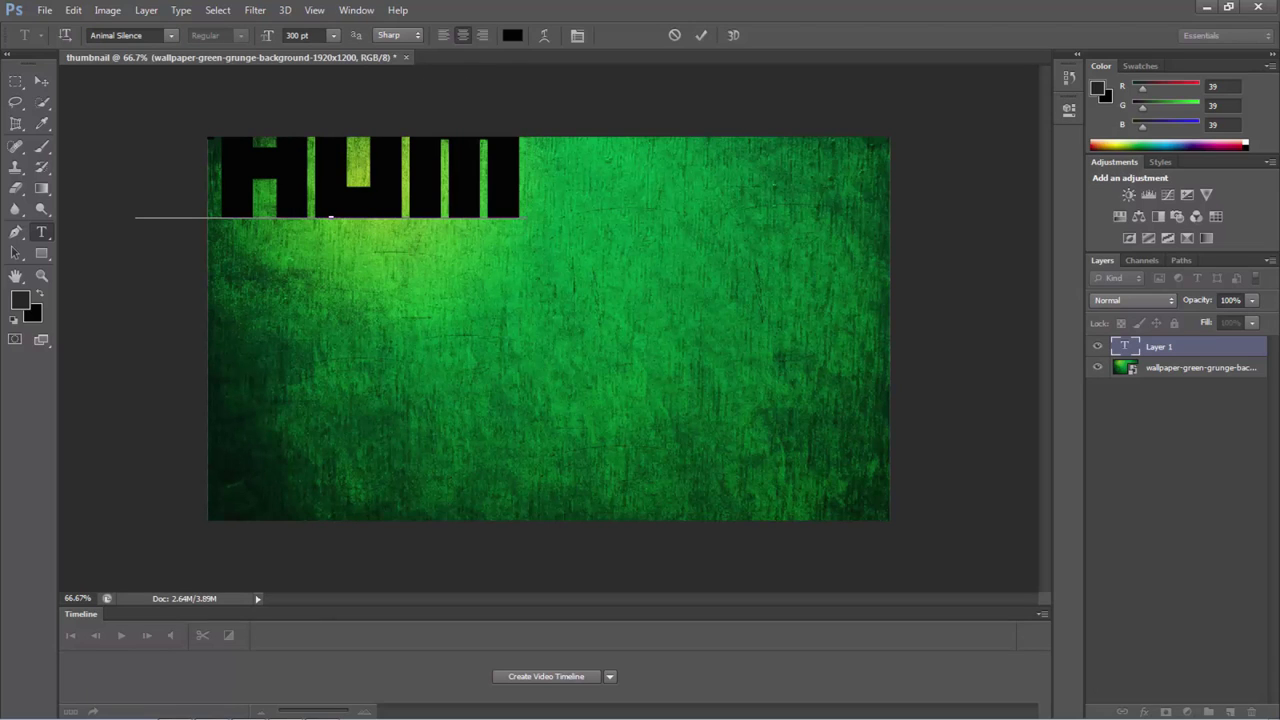
left_click(701, 35)
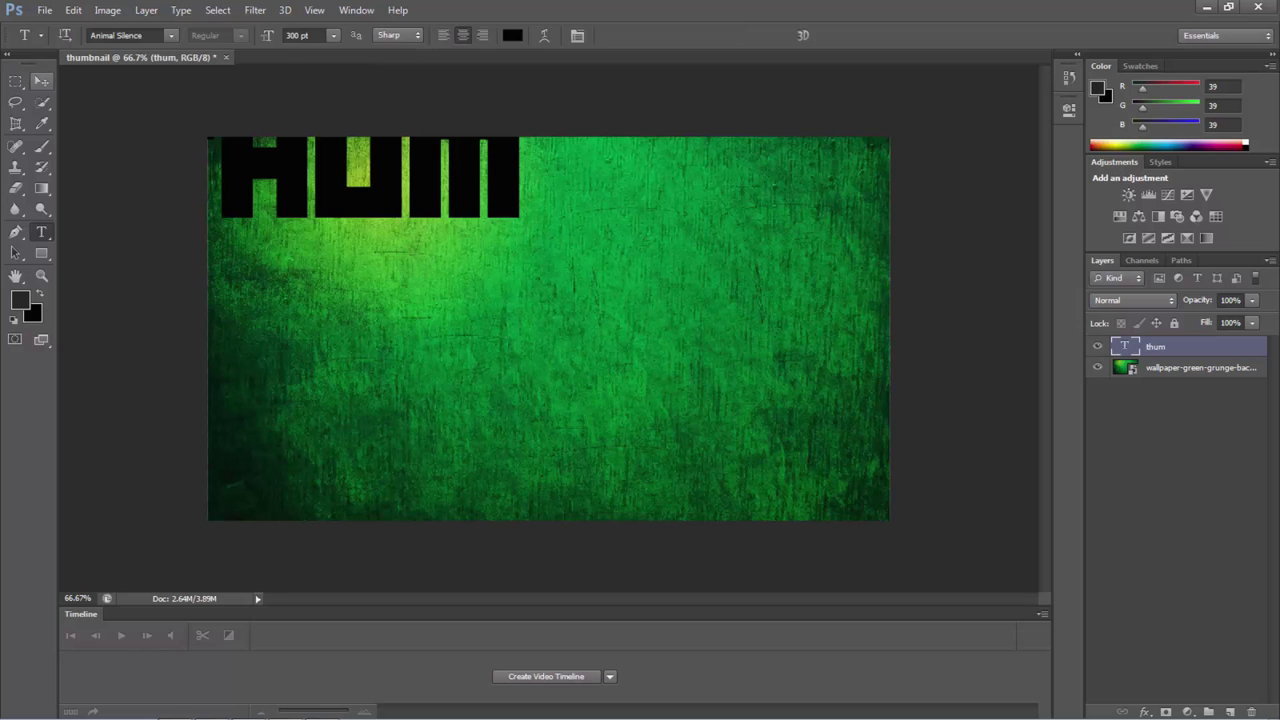
left_click(41, 81)
left_click_drag(377, 123, 458, 173)
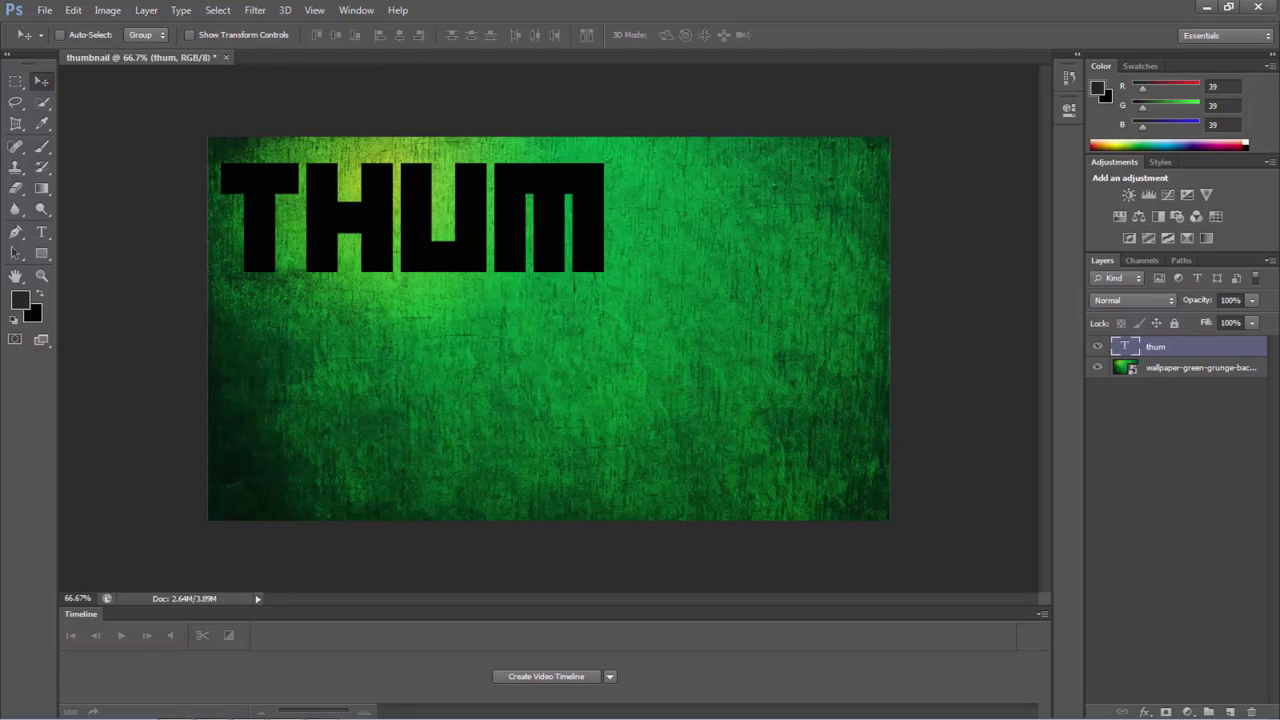
Step: Extend the existing title text by adding "BNAIL" so that it reads "THUMBNAIL"
key("t")
double_click(458, 190)
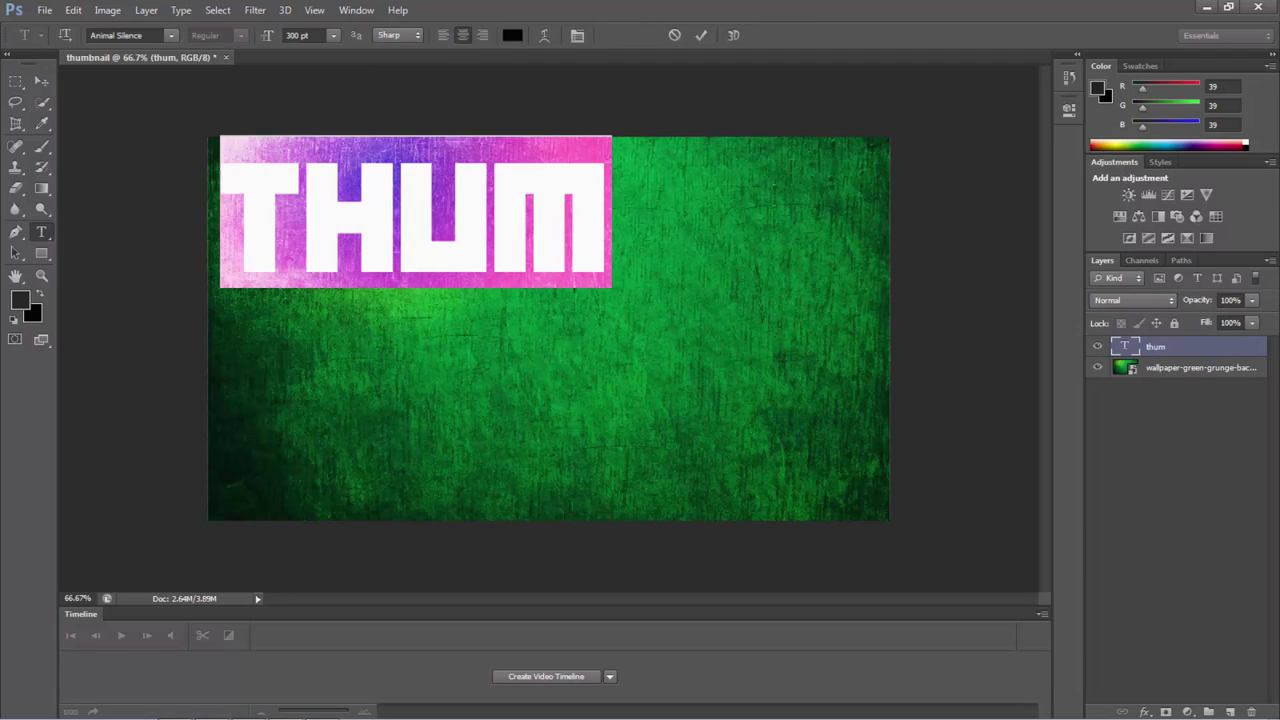
left_click(416, 268)
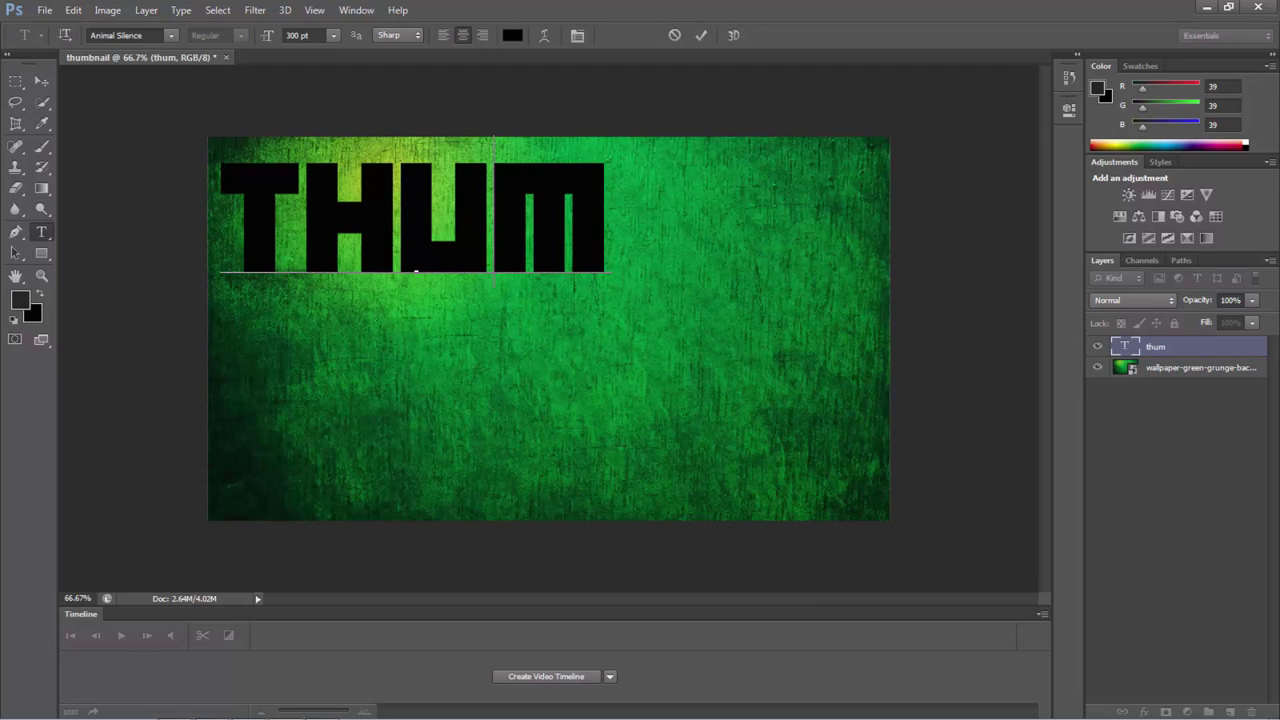
type("B")
key("BackSpace")
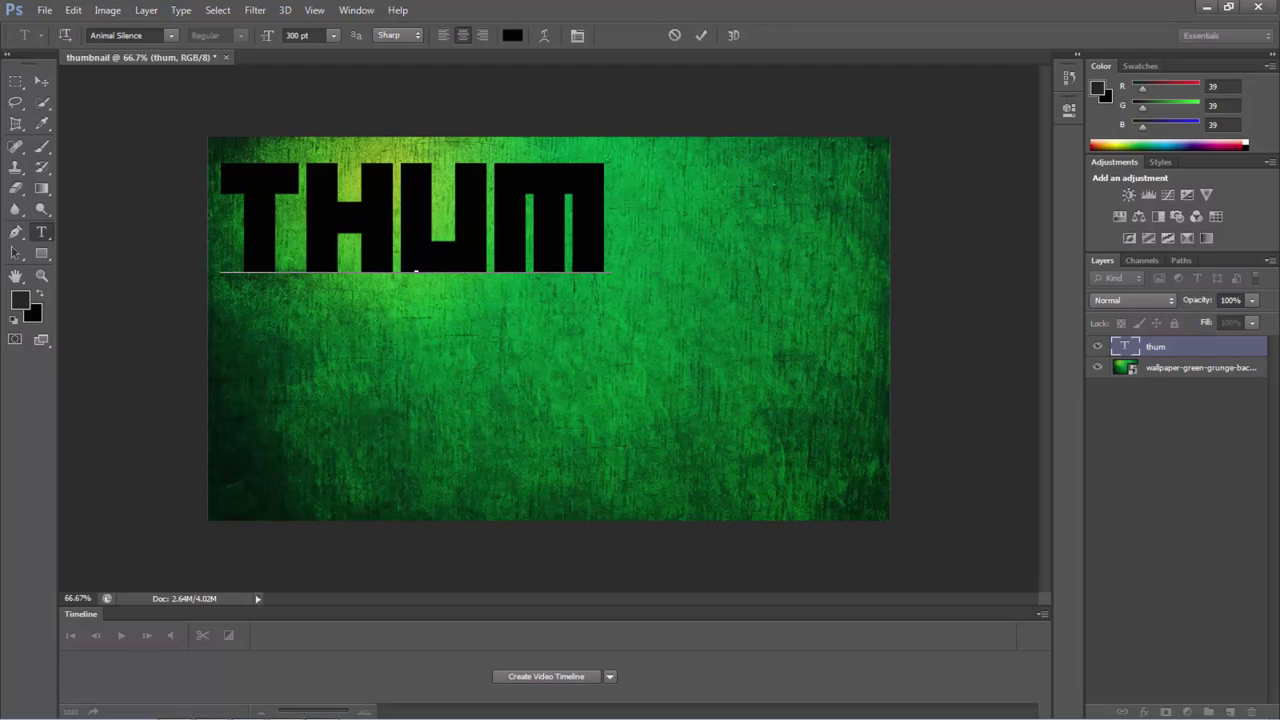
type("BNAI")
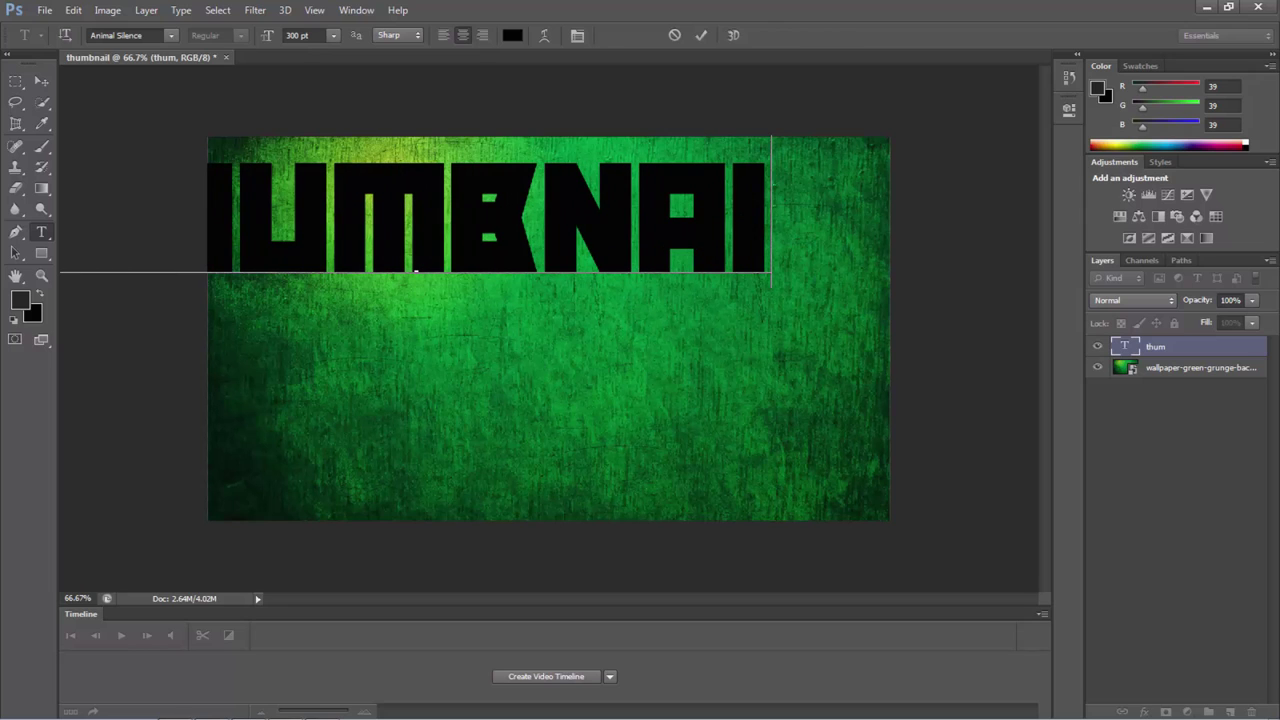
type("L")
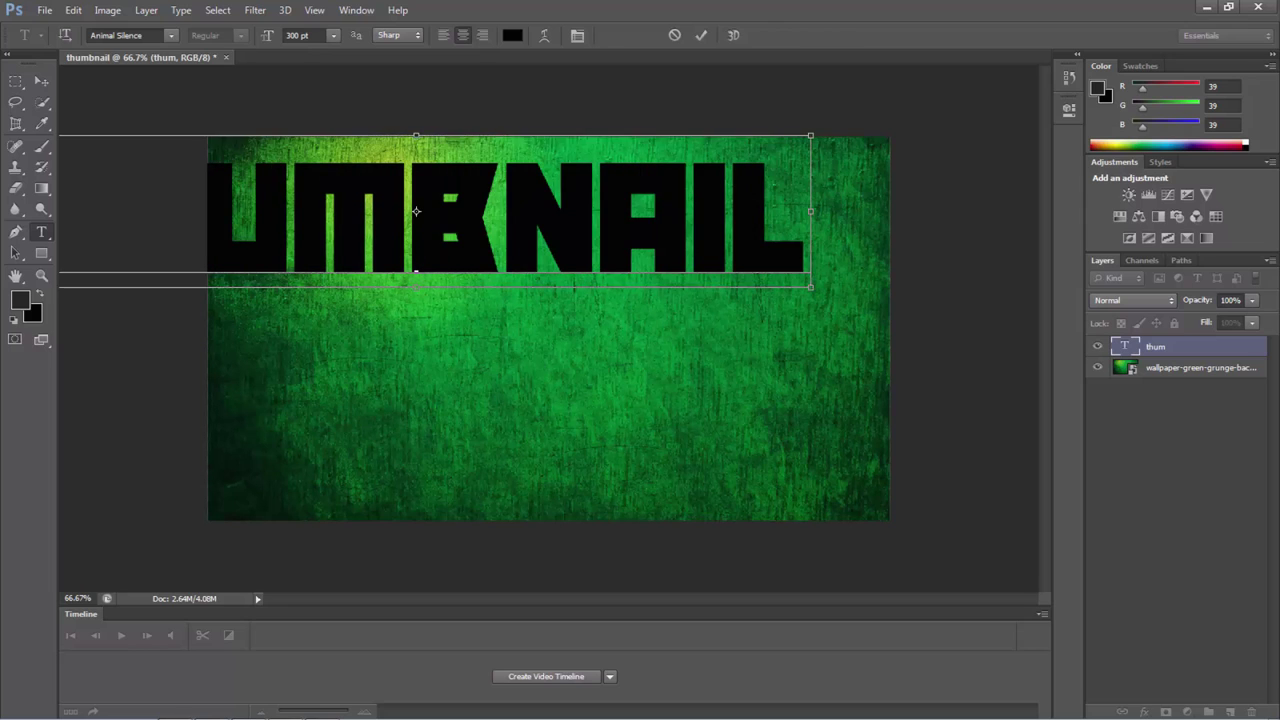
Step: Set the whole THUMBNAIL text to 200 pt and move it so it fits along the canvas's upper edge
key("ctrl+a")
double_click(292, 36)
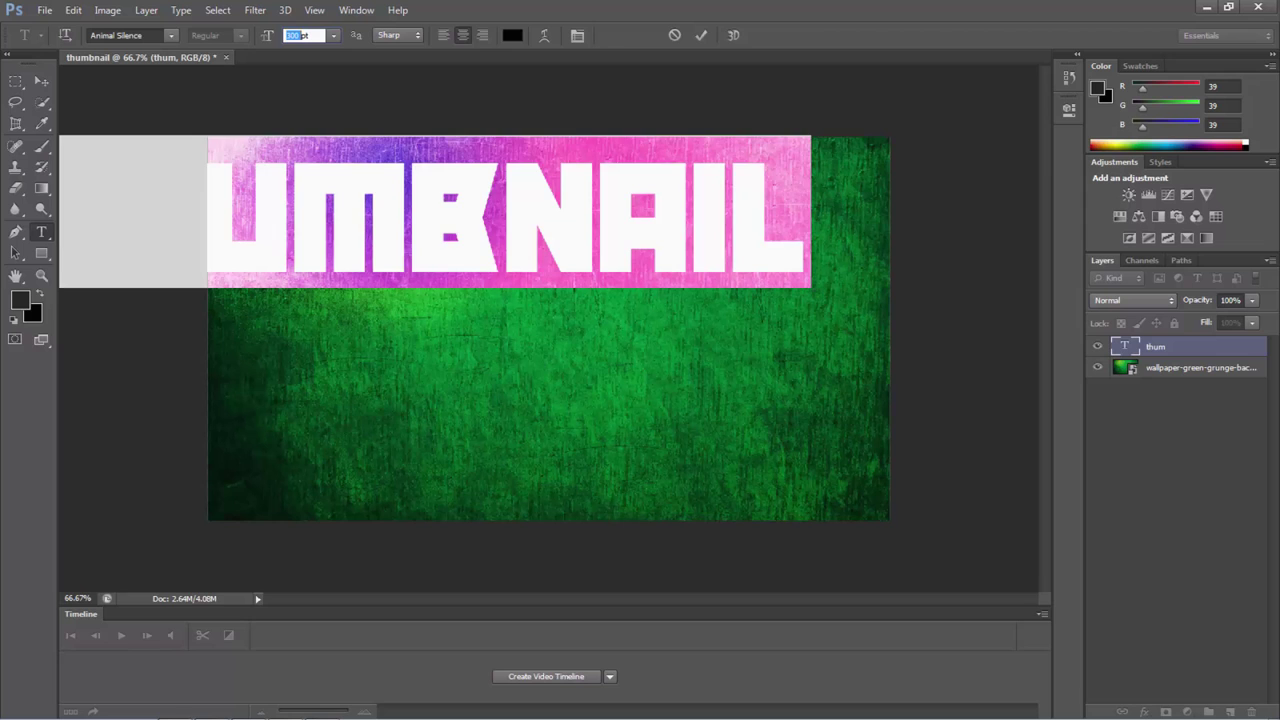
type("200")
left_click(41, 80)
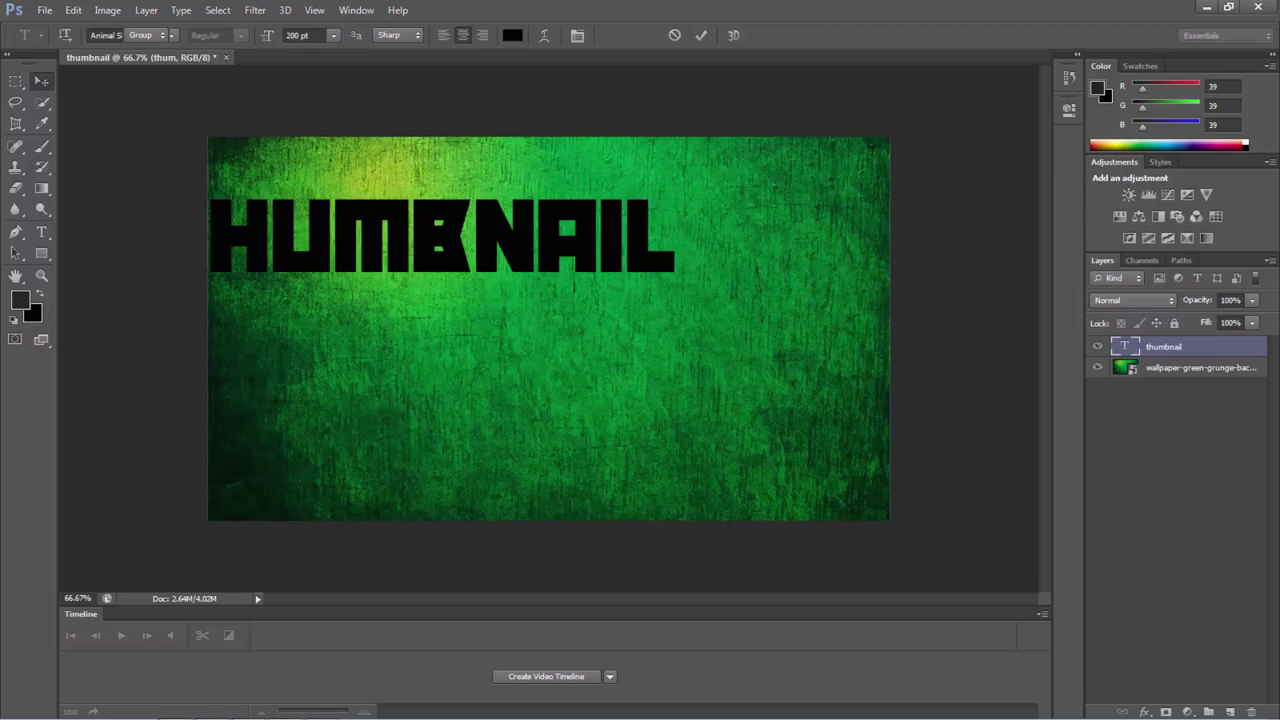
left_click_drag(455, 180, 507, 138)
Step: Change the THUMBNAIL text's font to Superdie and reposition it to span the canvas's upper edge
left_click(41, 232)
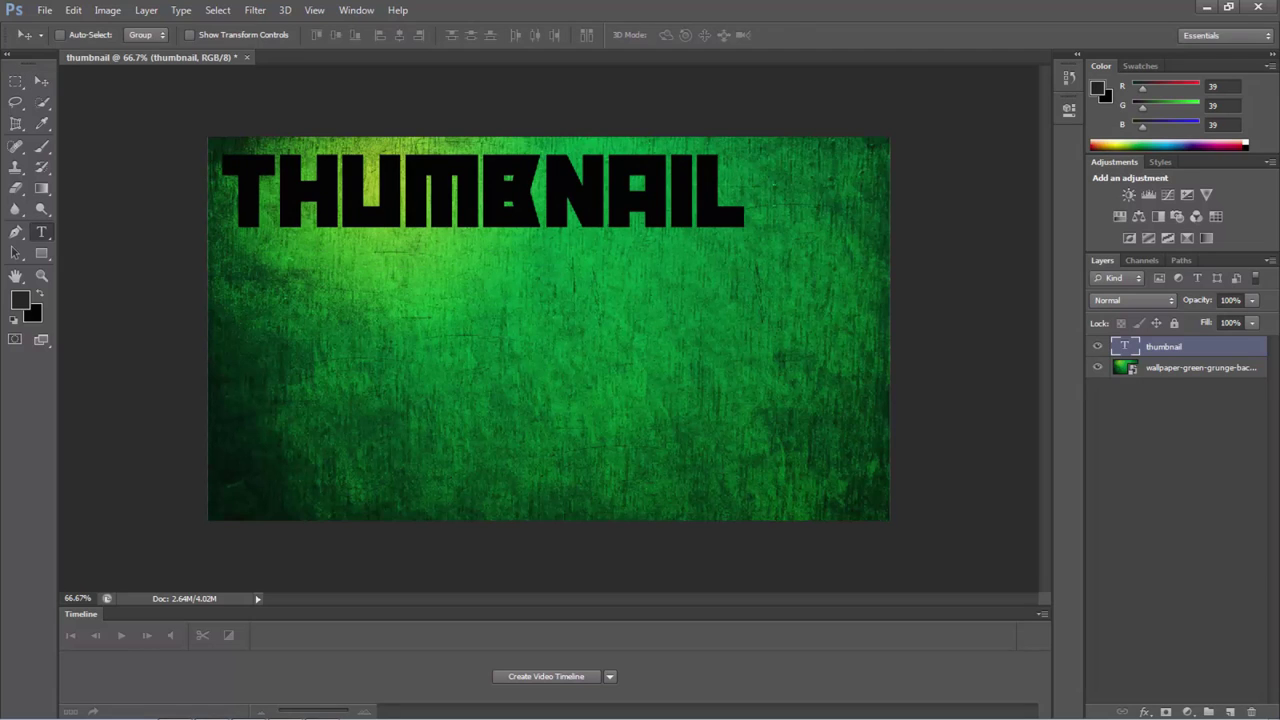
double_click(343, 190)
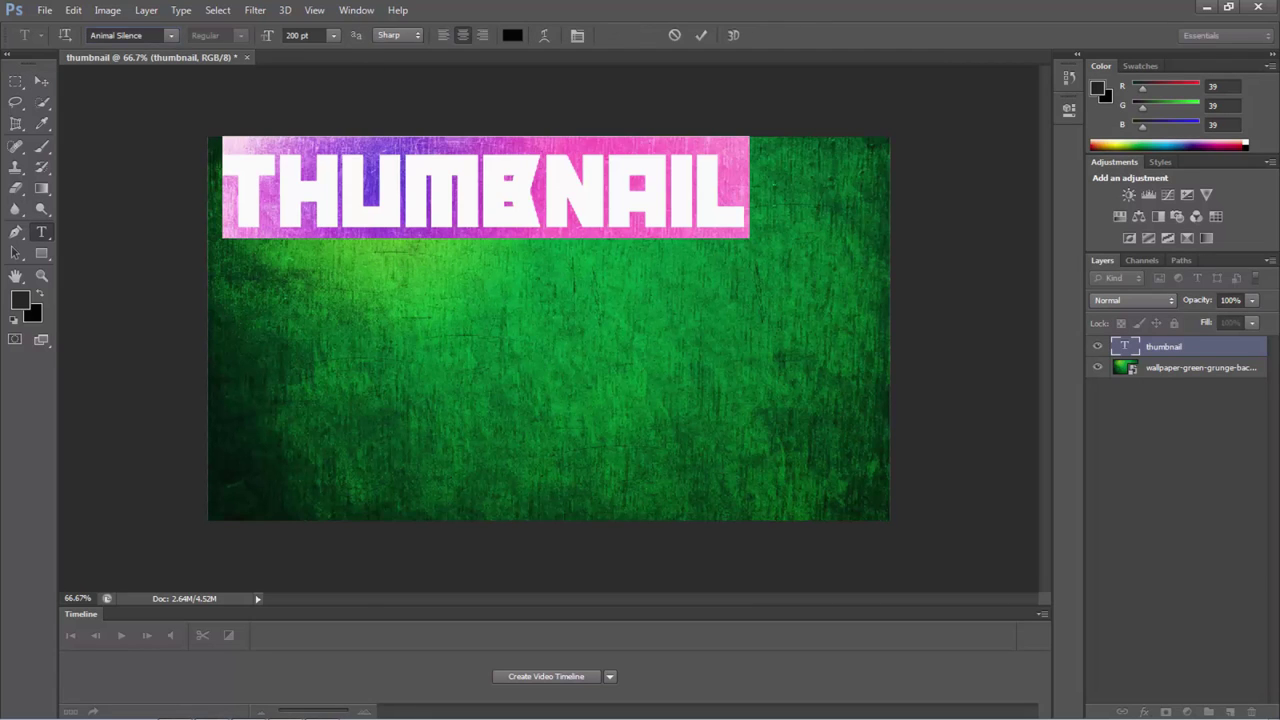
left_click(171, 36)
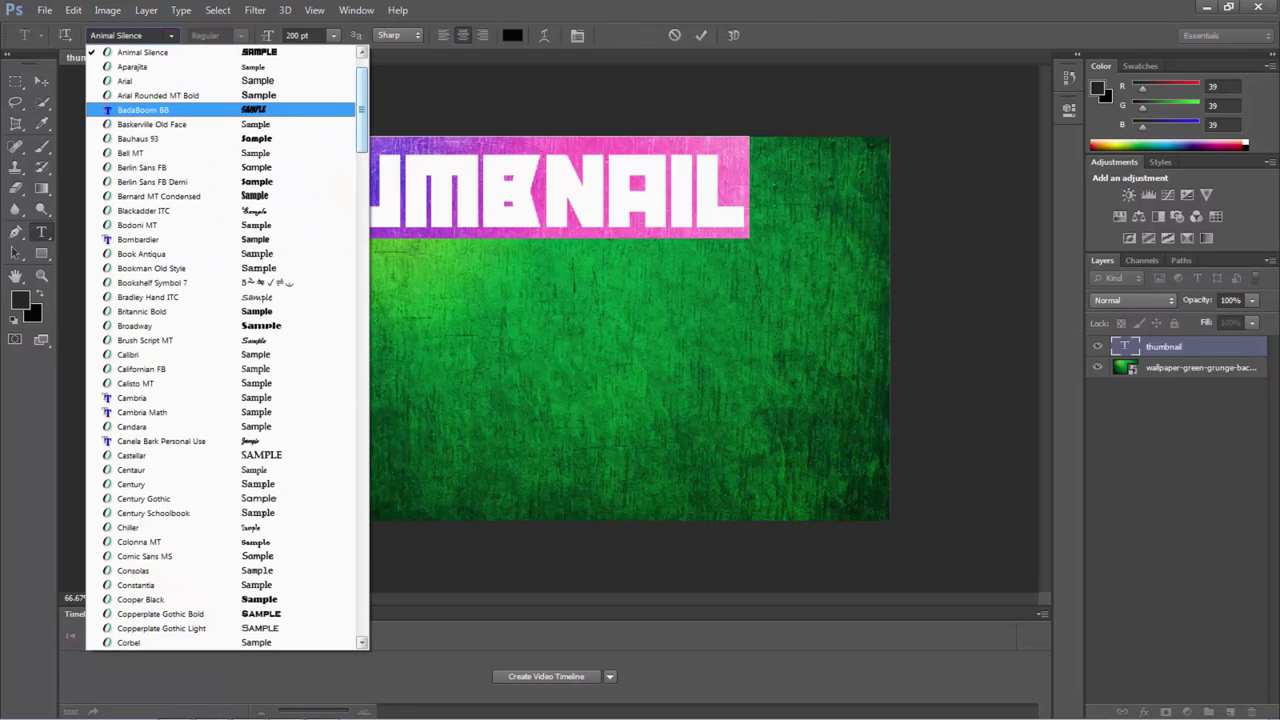
left_click_drag(362, 110, 362, 239)
scroll(220, 350, "down", 20)
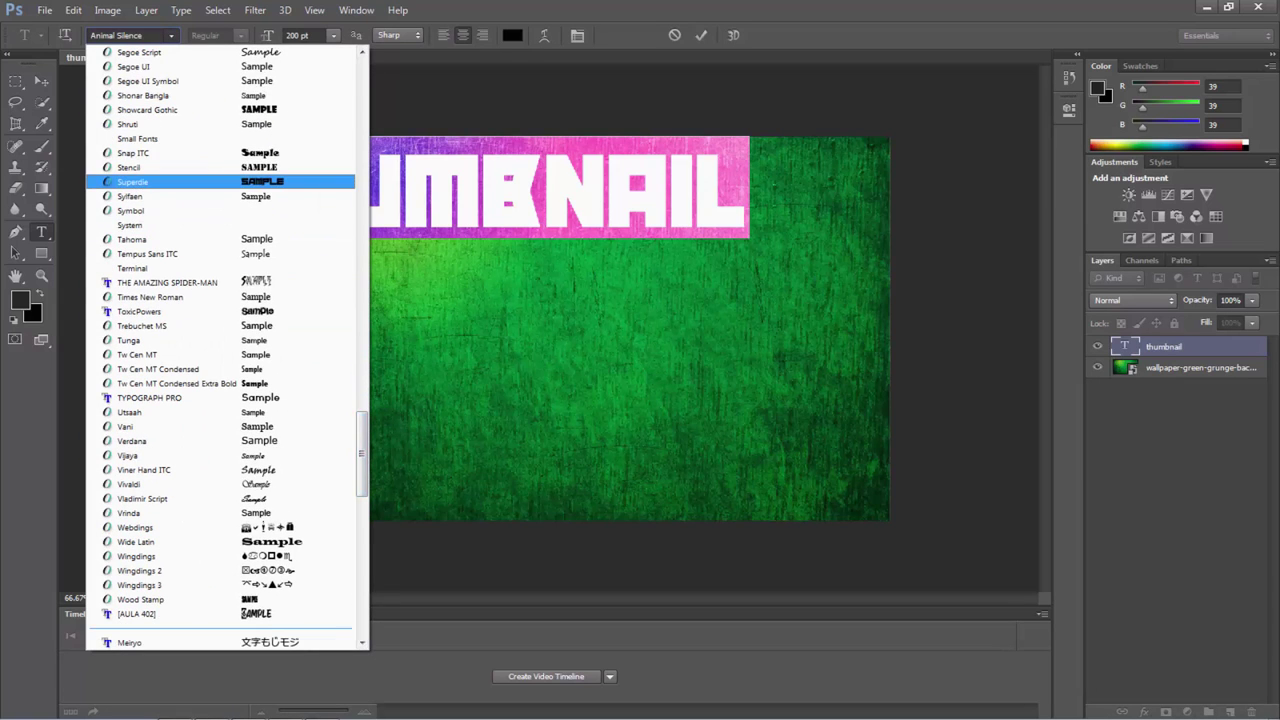
left_click(180, 182)
left_click(41, 81)
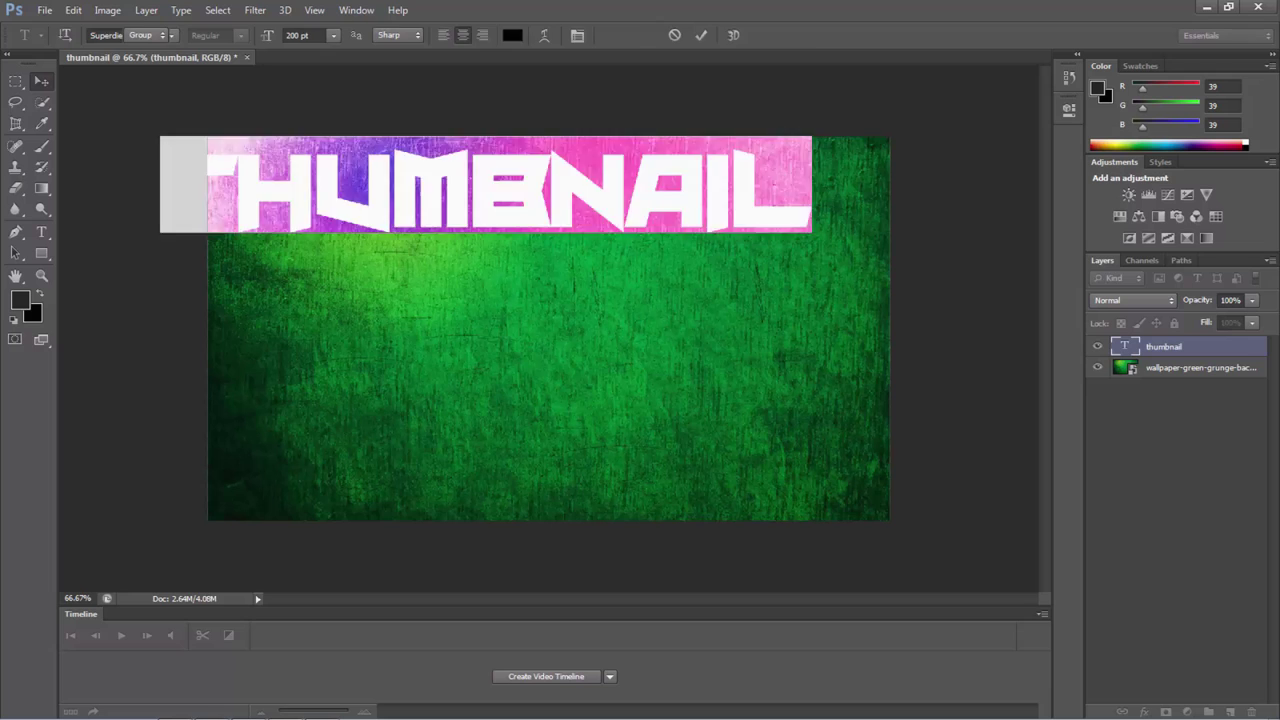
left_click_drag(342, 163, 427, 144)
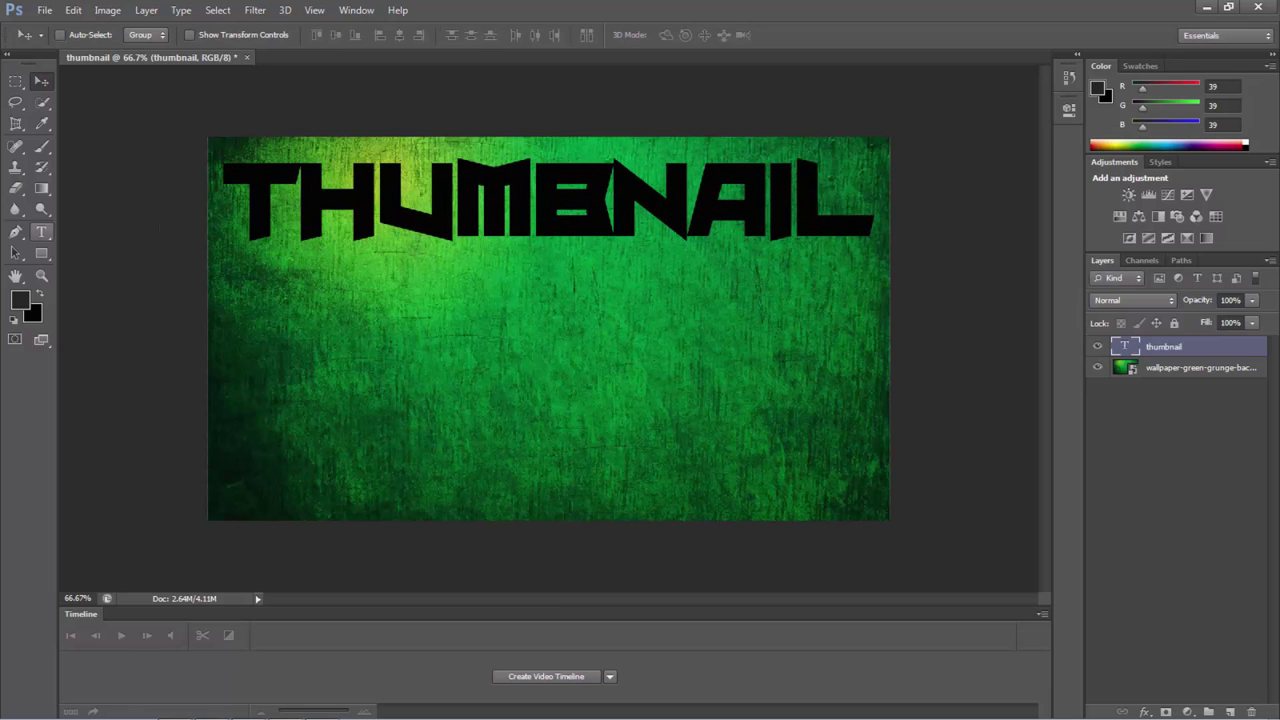
Step: Start a second text layer just below the T of the THUMBNAIL title
left_click(41, 231)
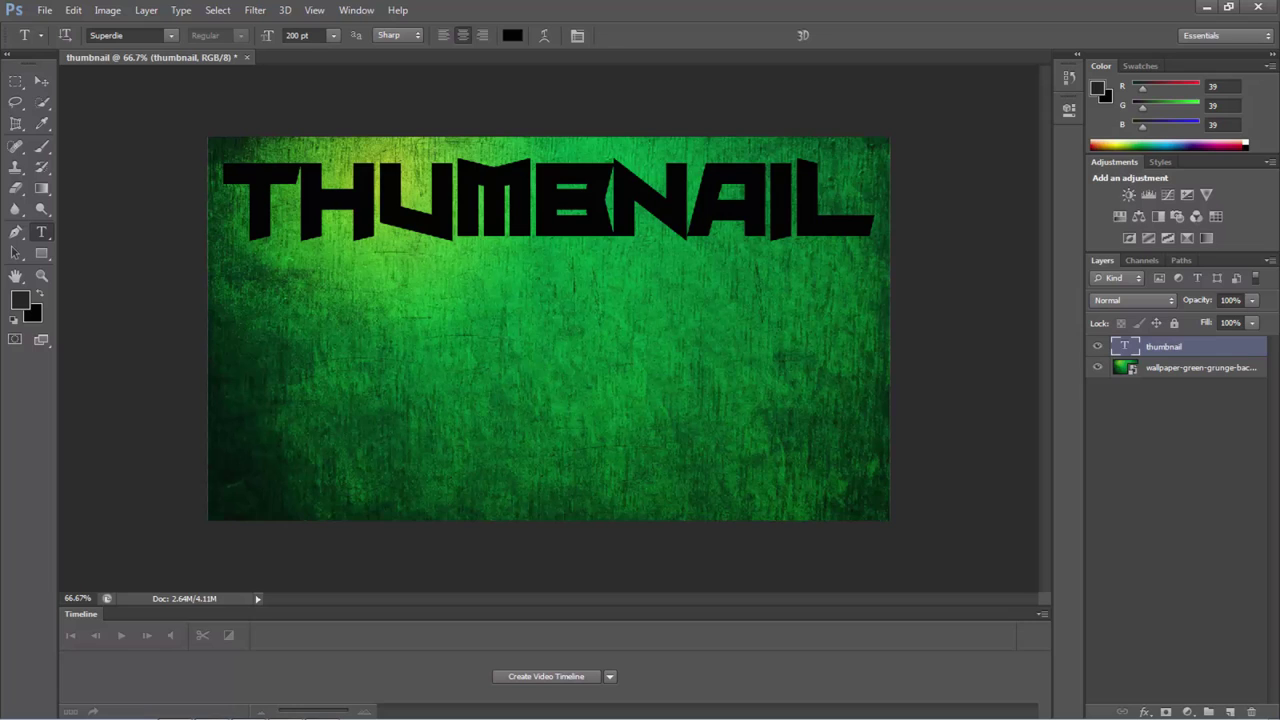
left_click(271, 294)
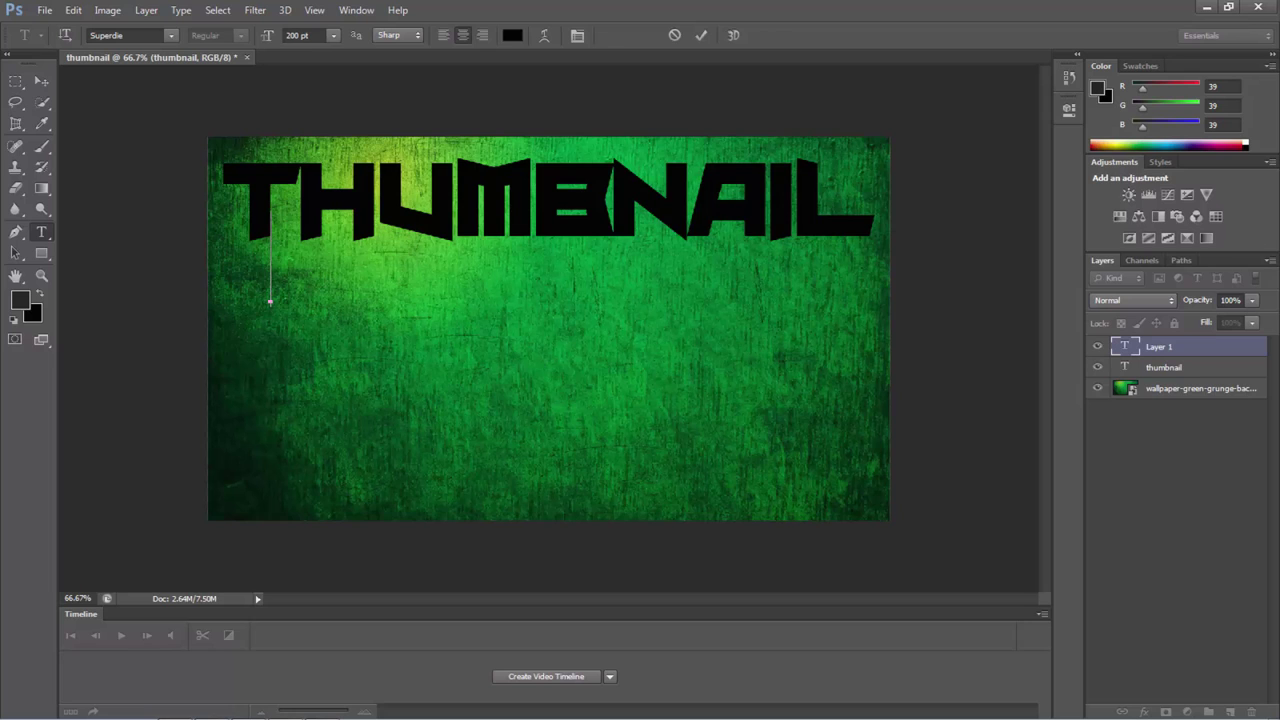
type("BAC")
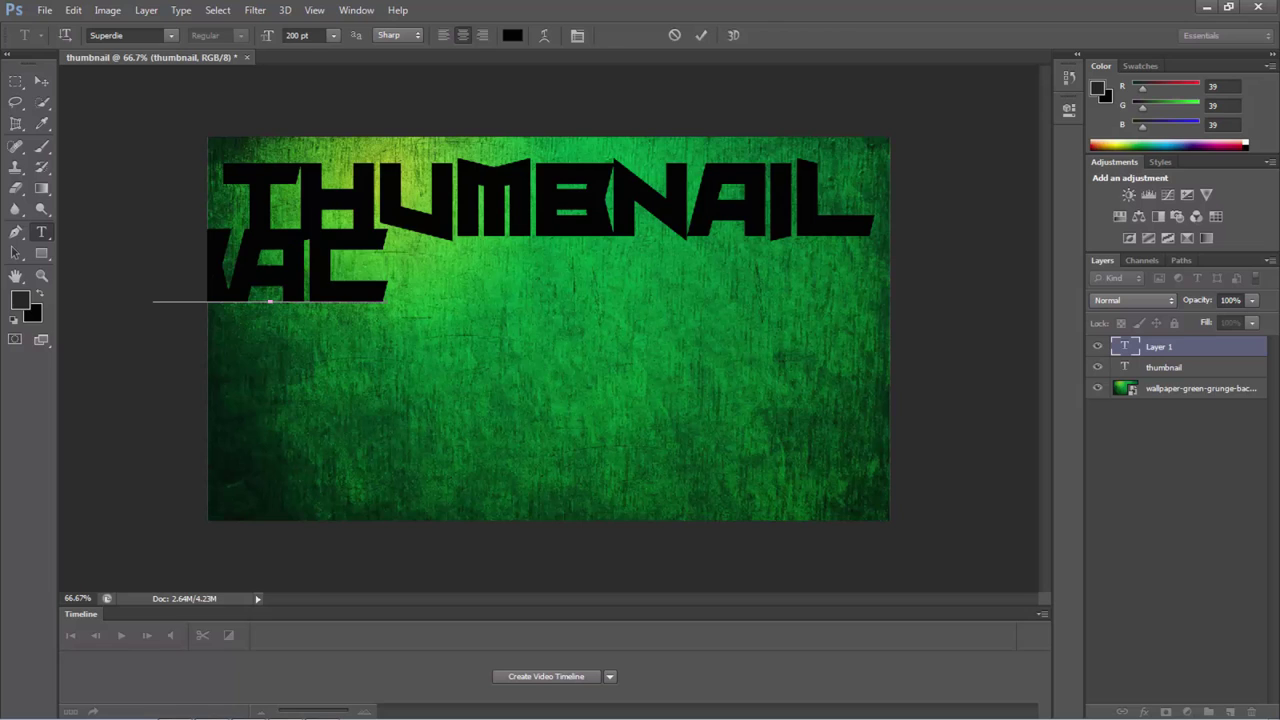
type("KG")
key("BackSpace")
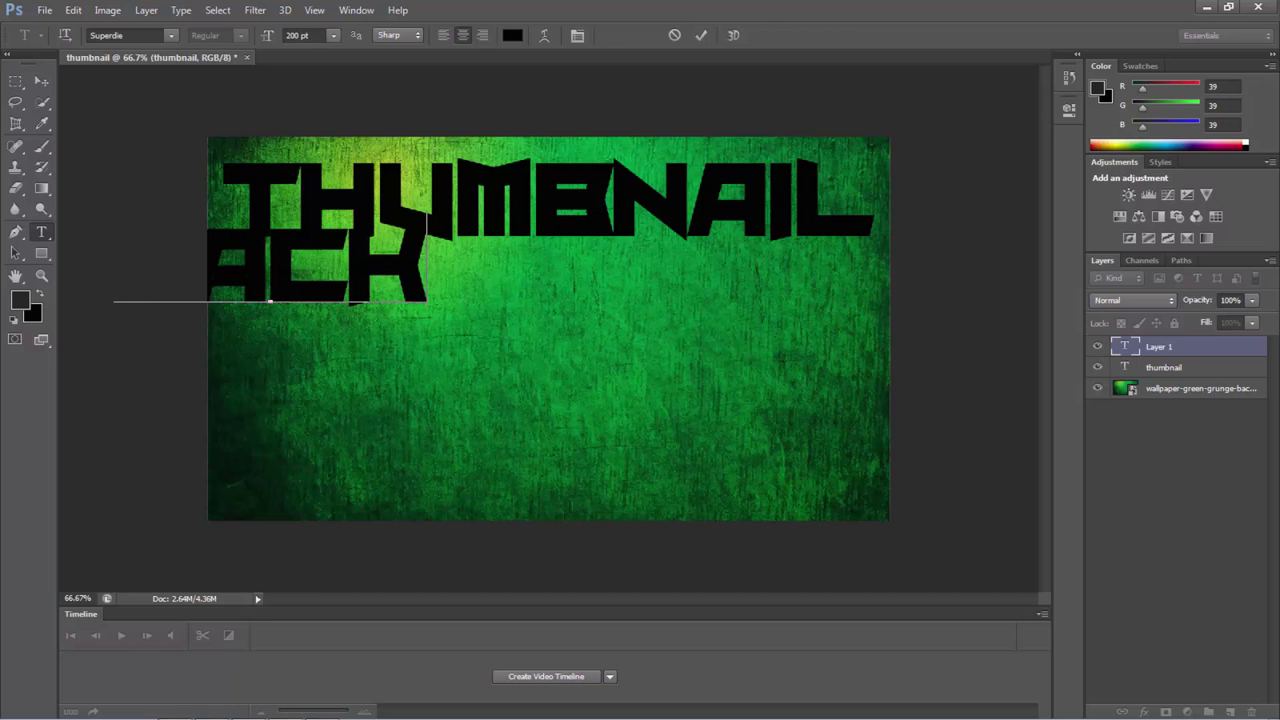
key("BackSpace")
key("BackSpace")
key("BackSpace")
key("BackSpace")
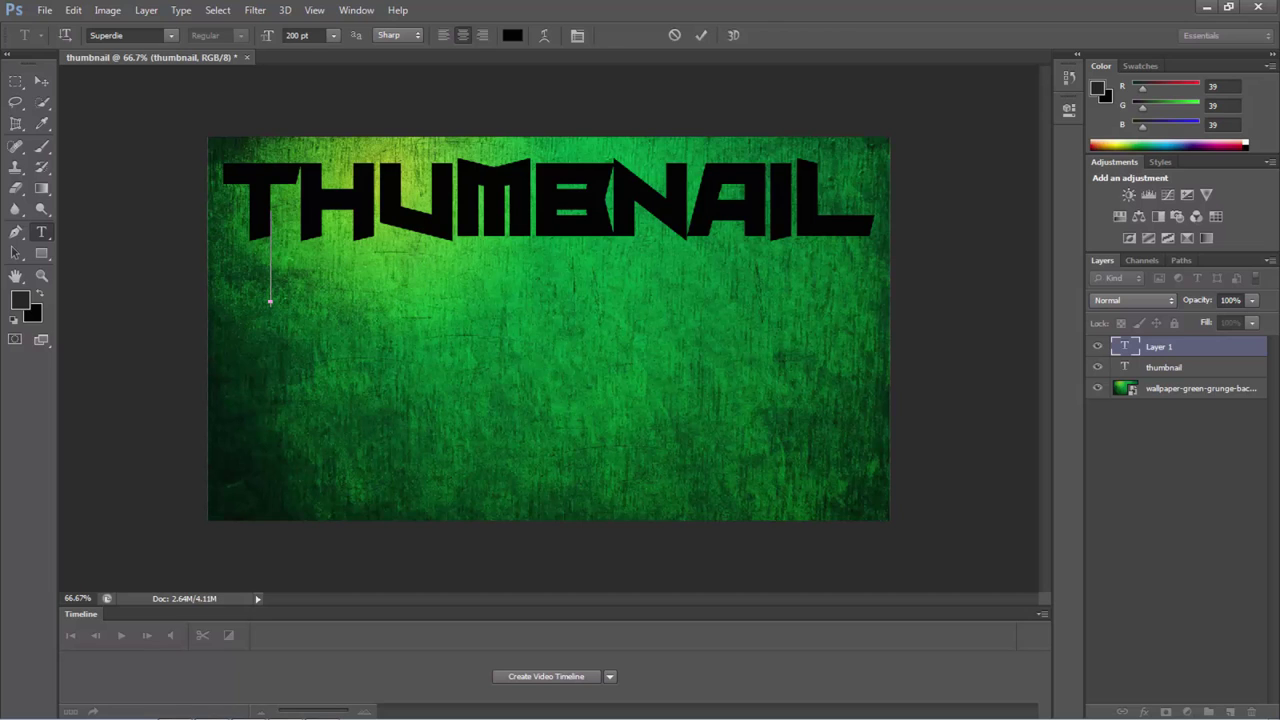
Step: Enter "TUTORIAL" as the second line of title text
type("TU")
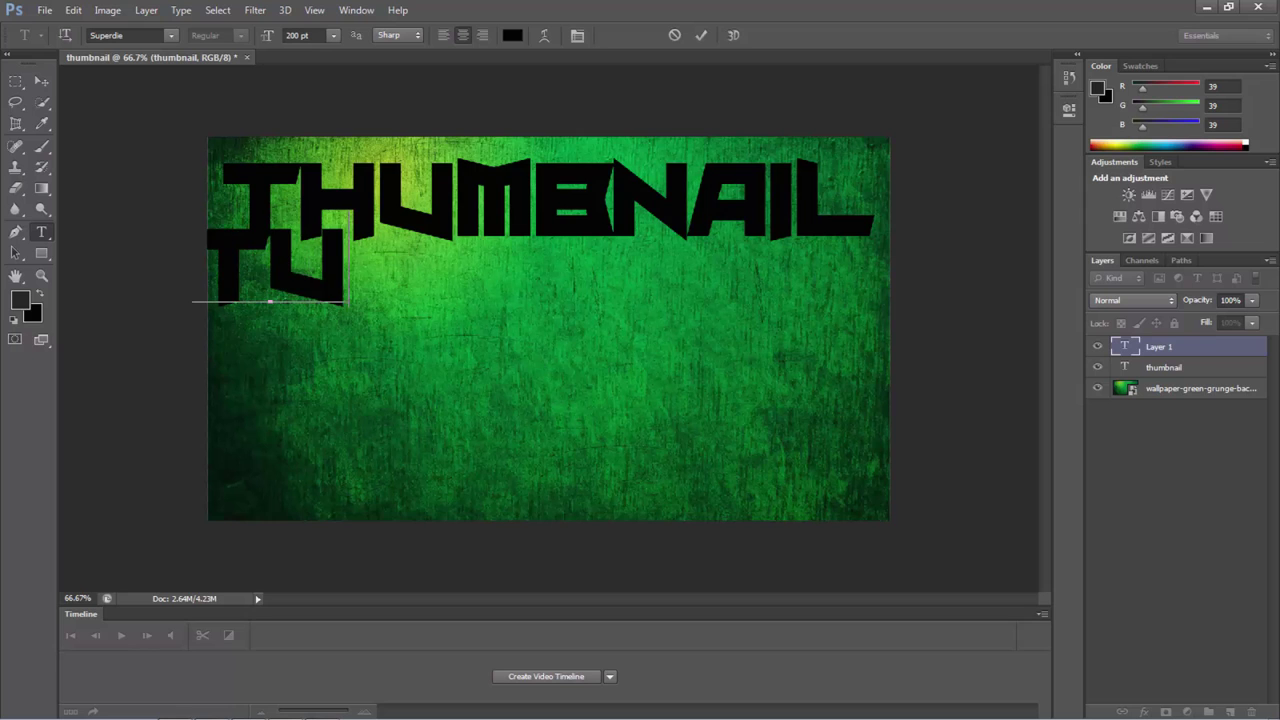
type("TORIAL")
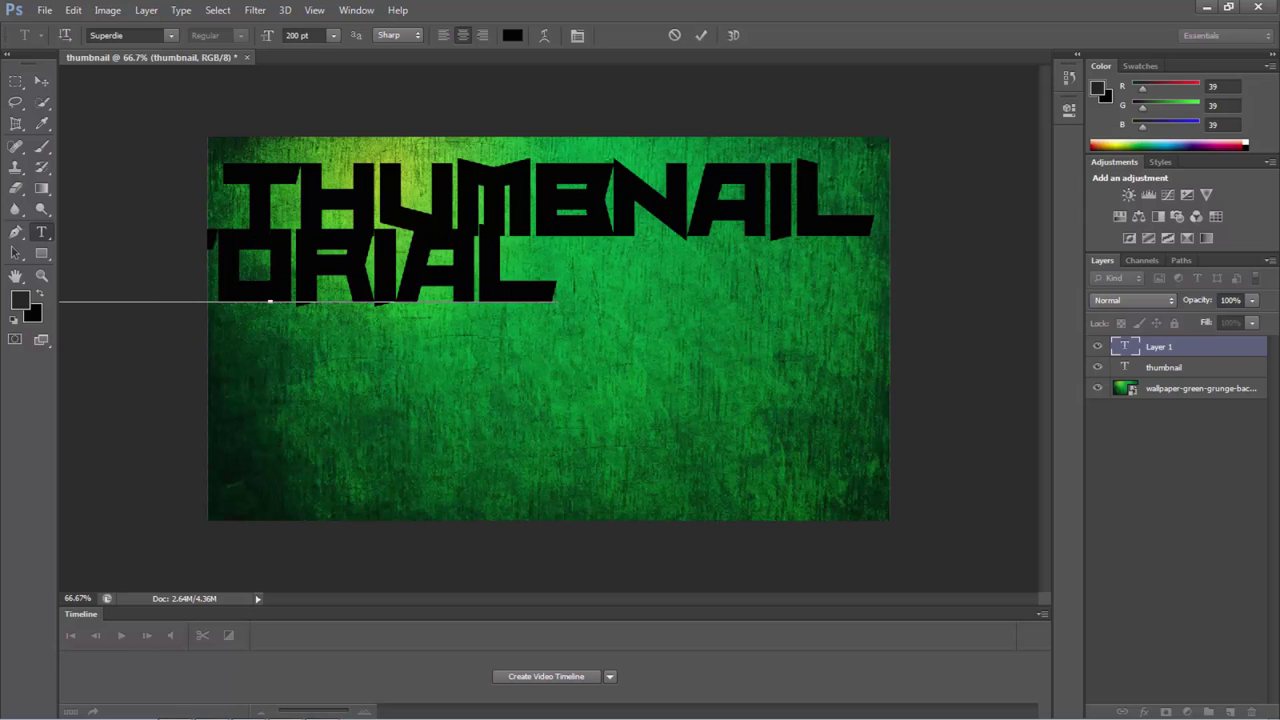
Step: Change the whole TUTORIAL text's font to Fighting Spirit turbo and move it fully onto the canvas just beneath THUMBNAIL
key("ctrl+a")
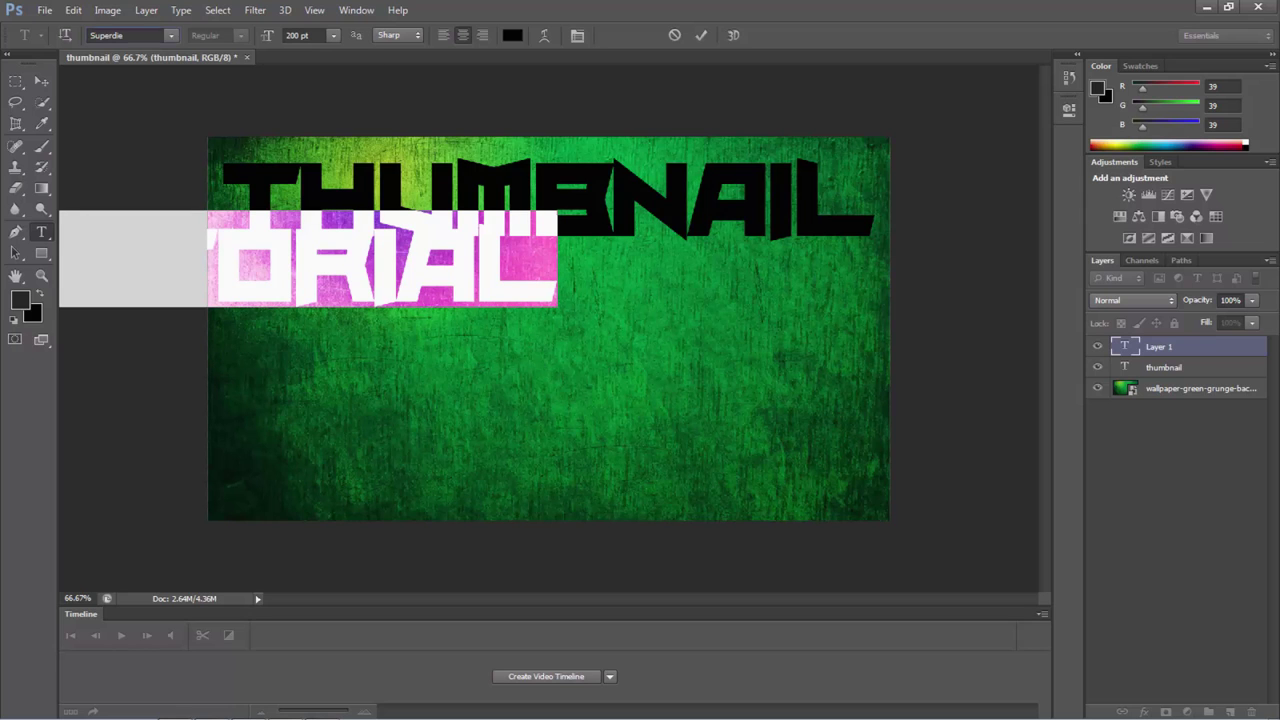
left_click(171, 36)
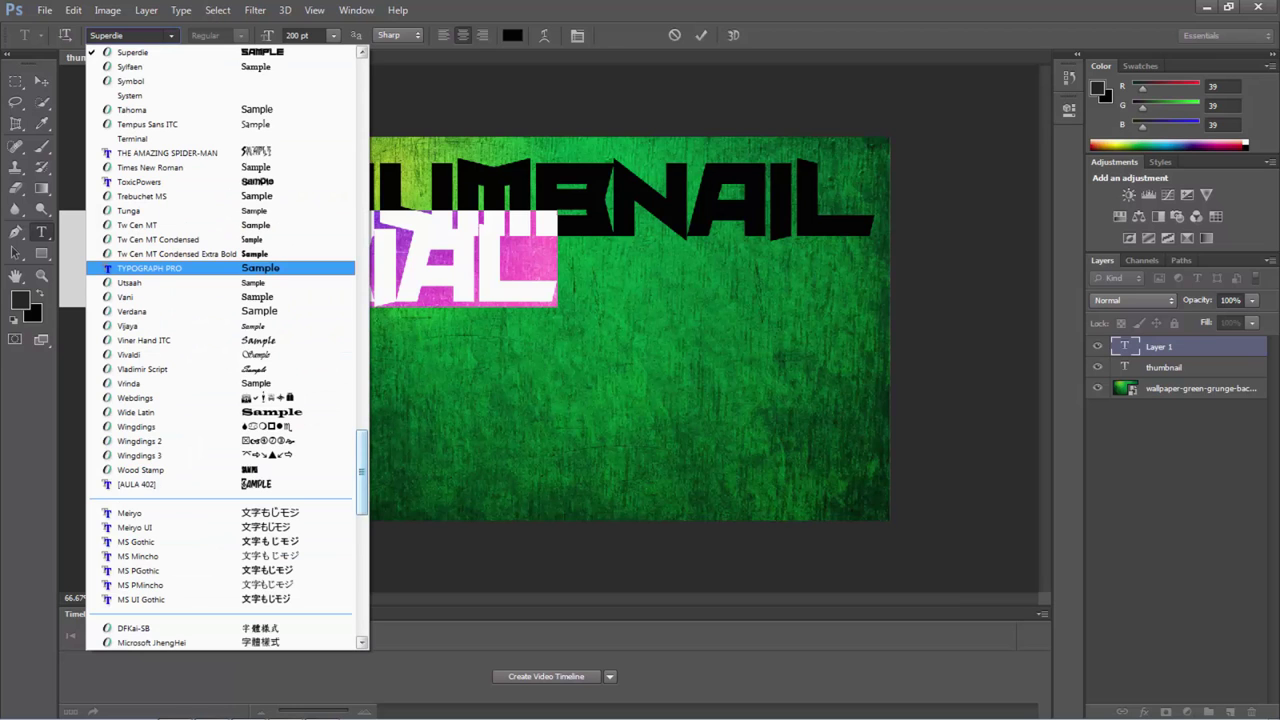
scroll(220, 350, "up", 15)
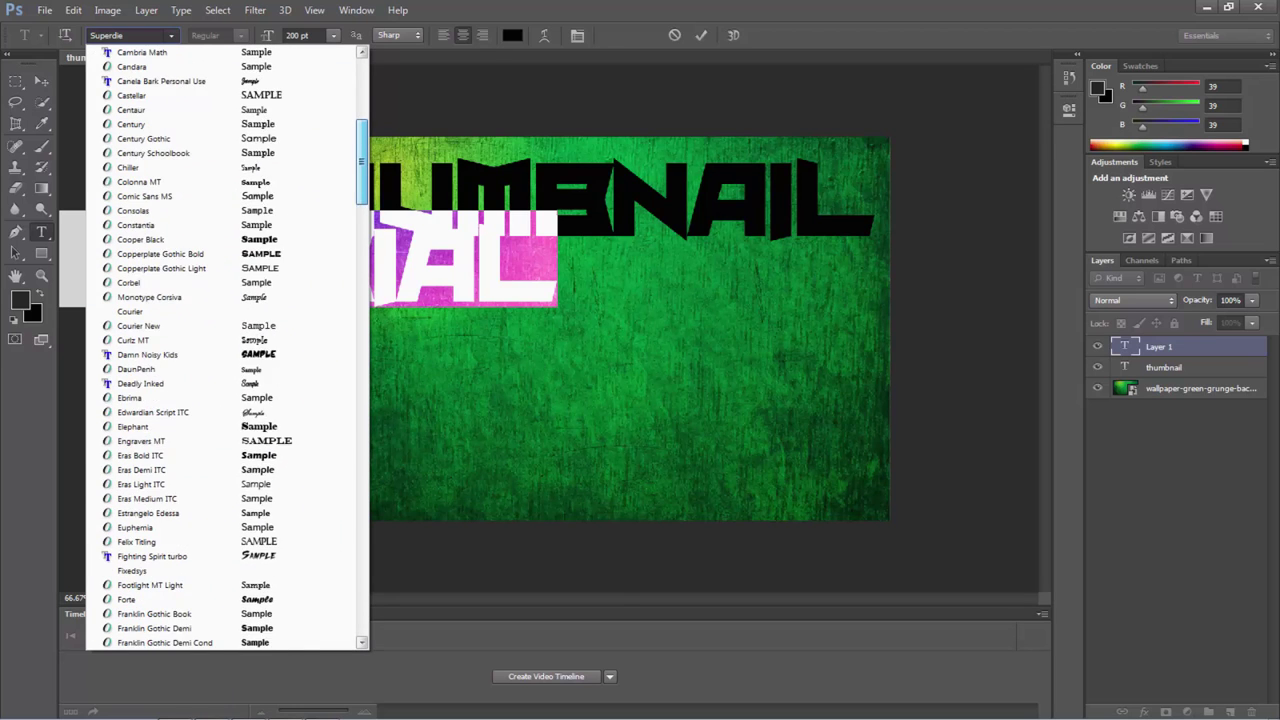
scroll(220, 350, "up", 10)
scroll(220, 350, "down", 10)
left_click_drag(362, 163, 362, 191)
left_click(125, 36)
left_click(125, 36)
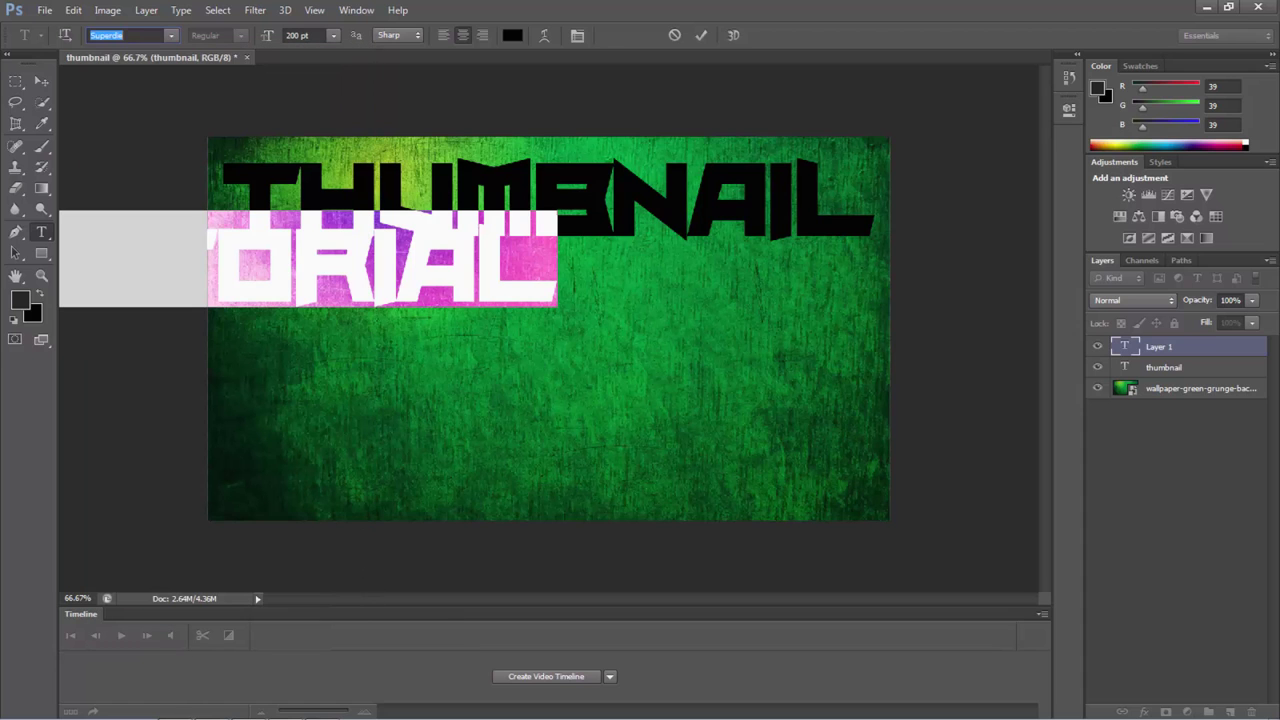
type("Fighting Spirit t...")
key("Return")
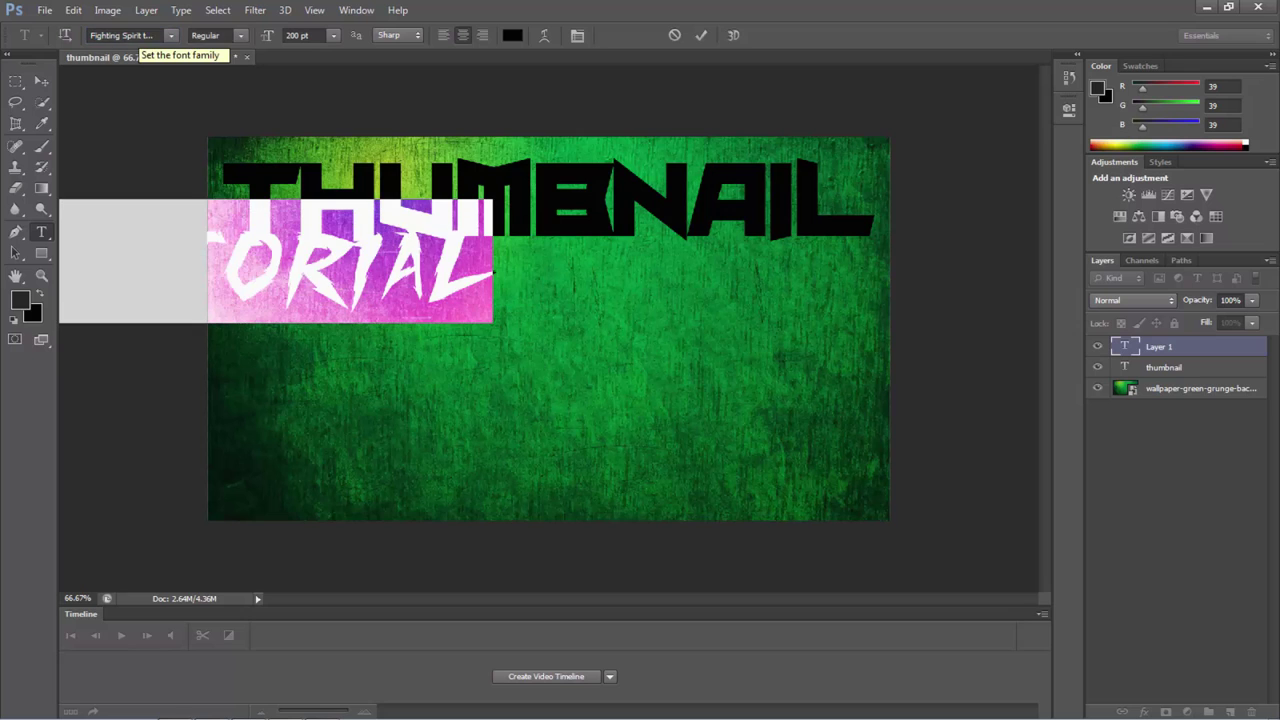
left_click(41, 82)
left_click_drag(429, 291, 613, 305)
Step: Try the Ravie font on the TUTORIAL text
left_click(41, 232)
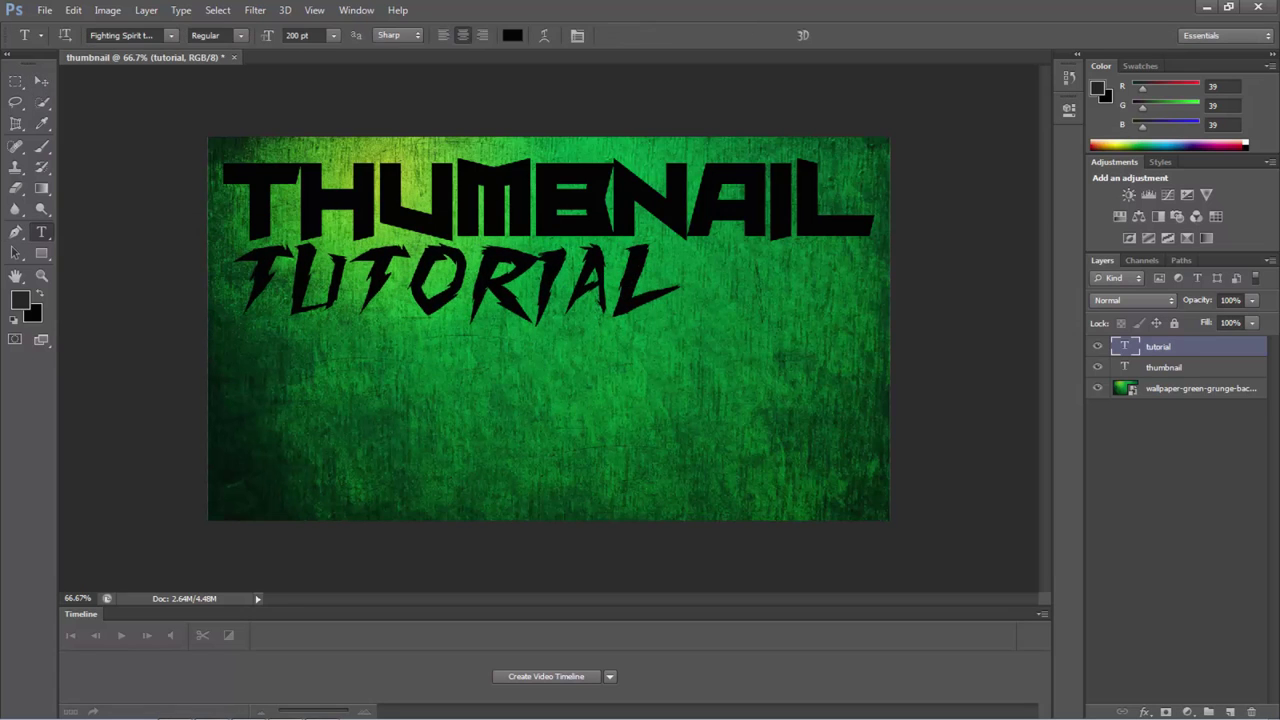
double_click(340, 306)
left_click(171, 35)
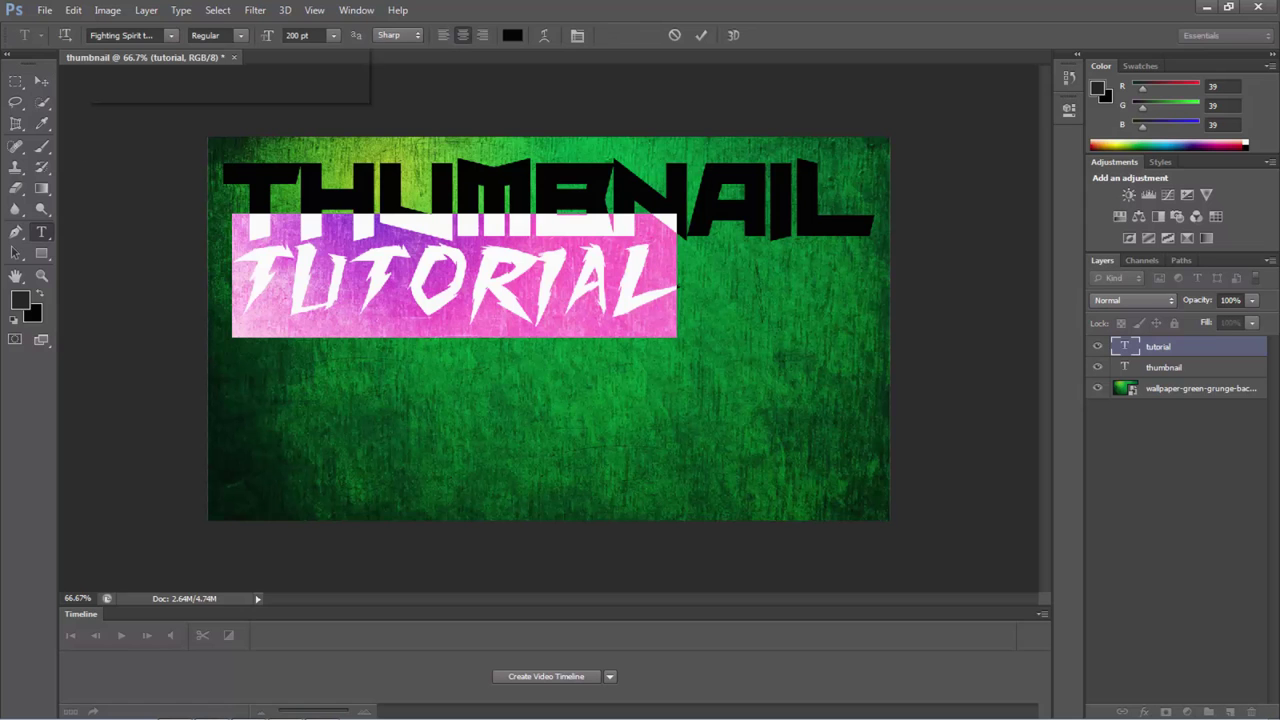
left_click_drag(362, 236, 362, 366)
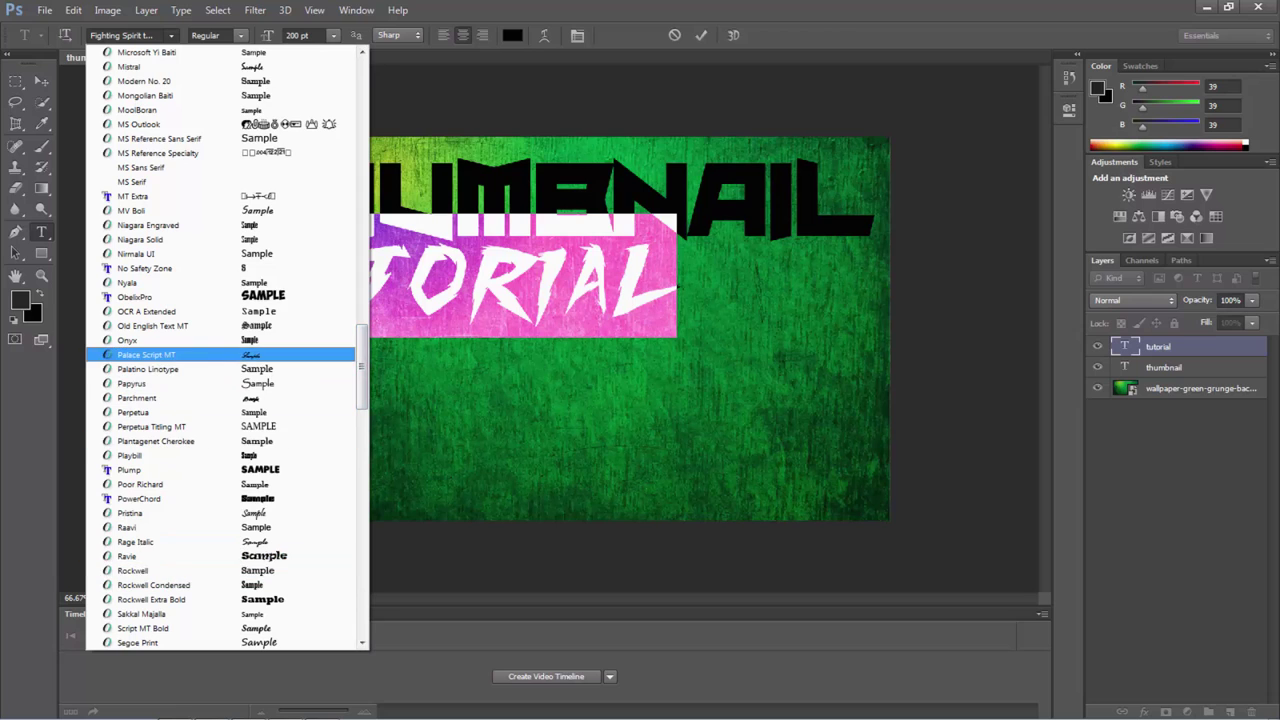
key("Down")
key("Down")
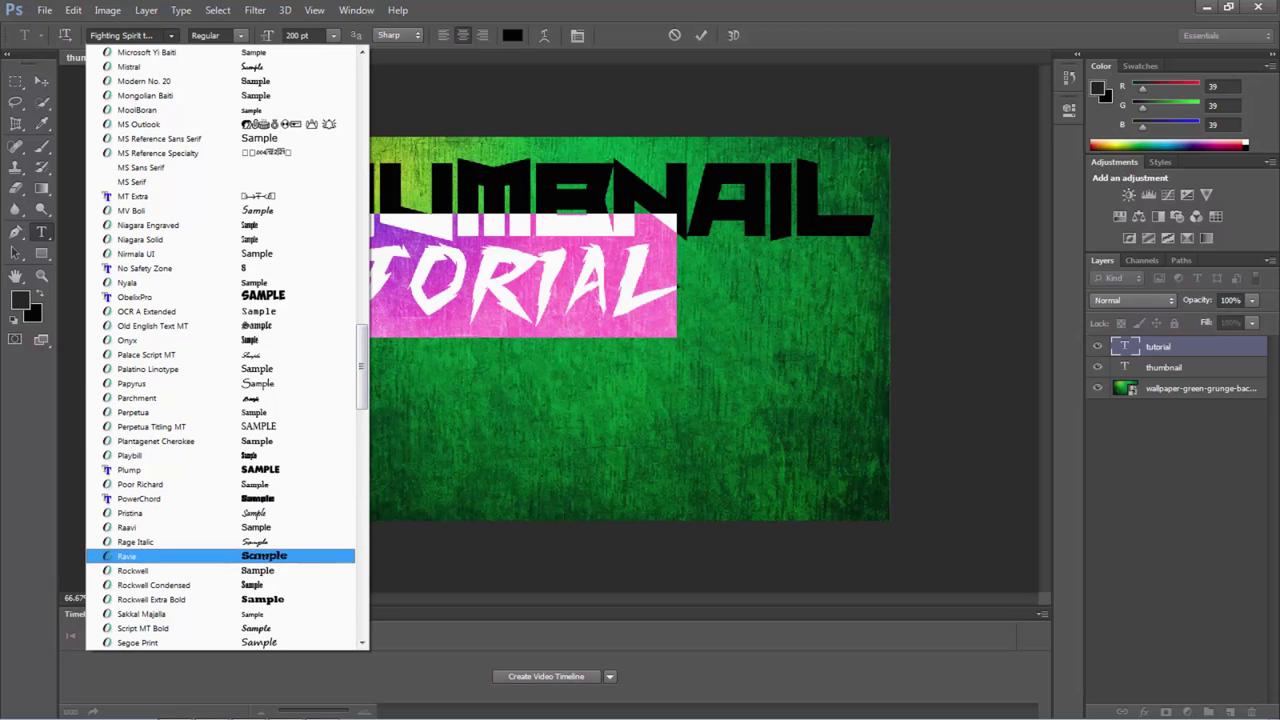
key("Return")
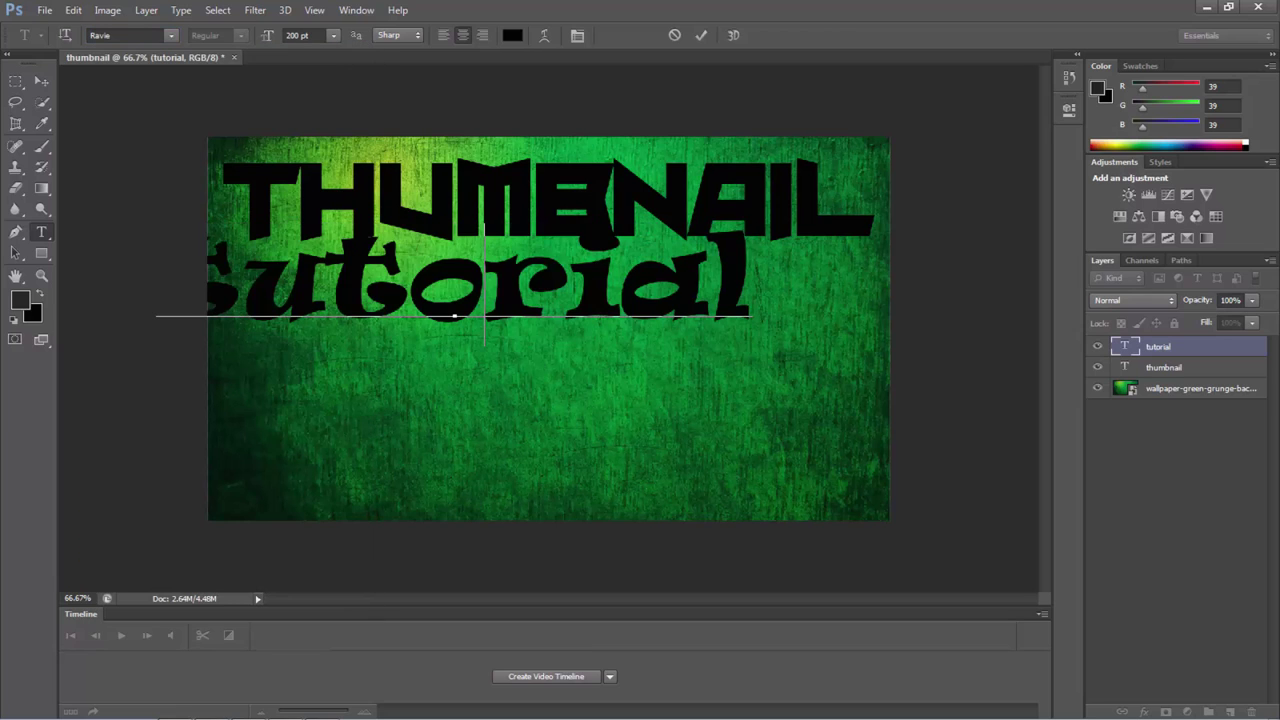
Step: Browse the fonts beyond Ravie for the TUTORIAL text and discard the font change
key("ctrl+a")
left_click(171, 36)
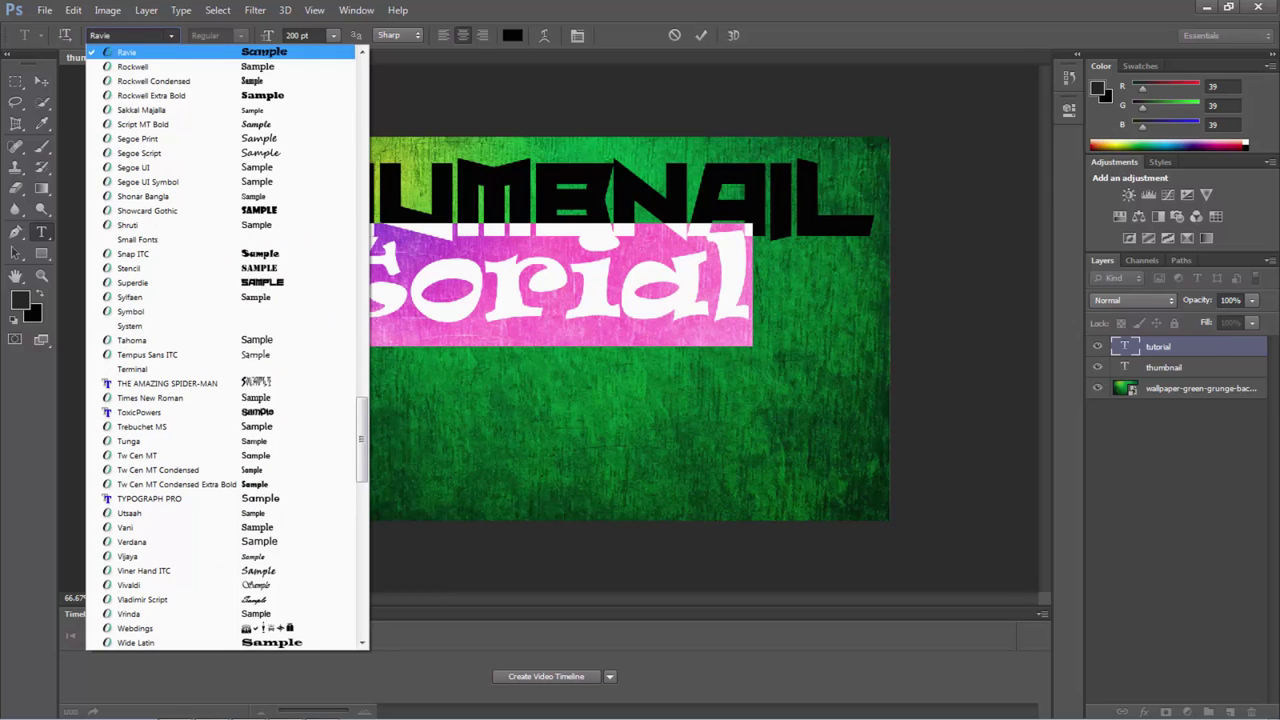
key("Down")
key("Down")
key("Down")
key("Down")
key("Escape")
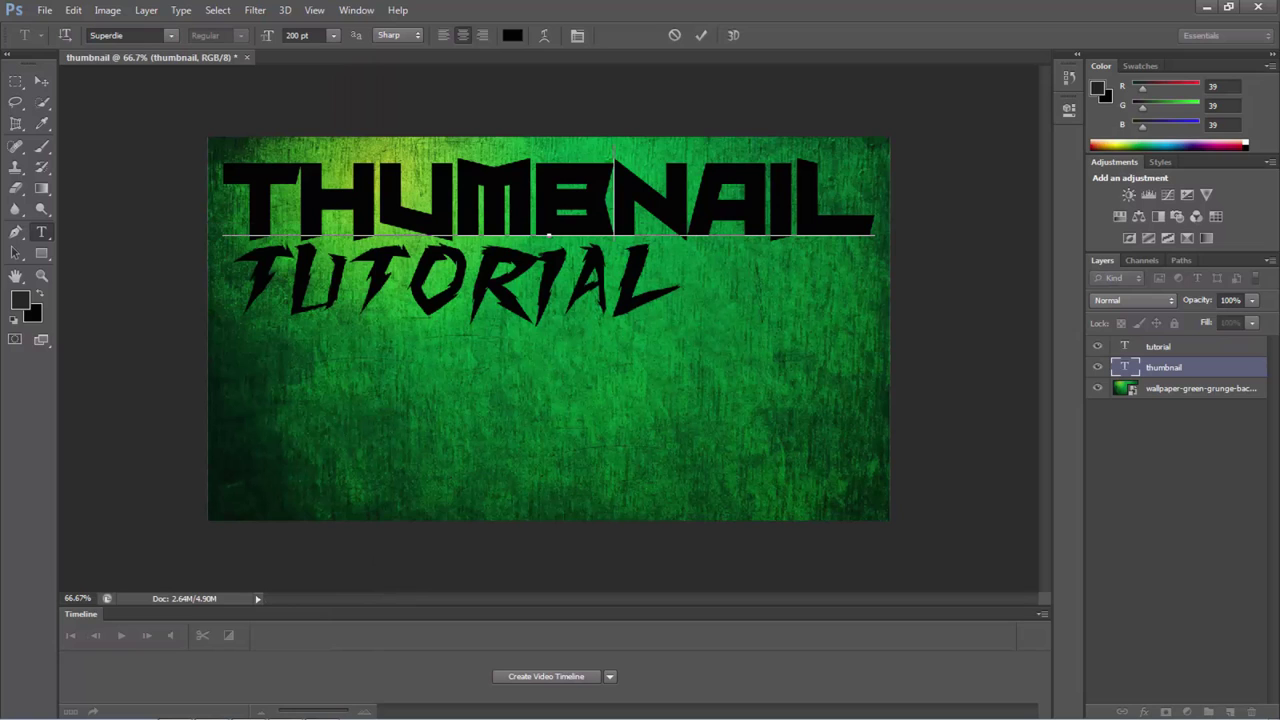
left_click(675, 35)
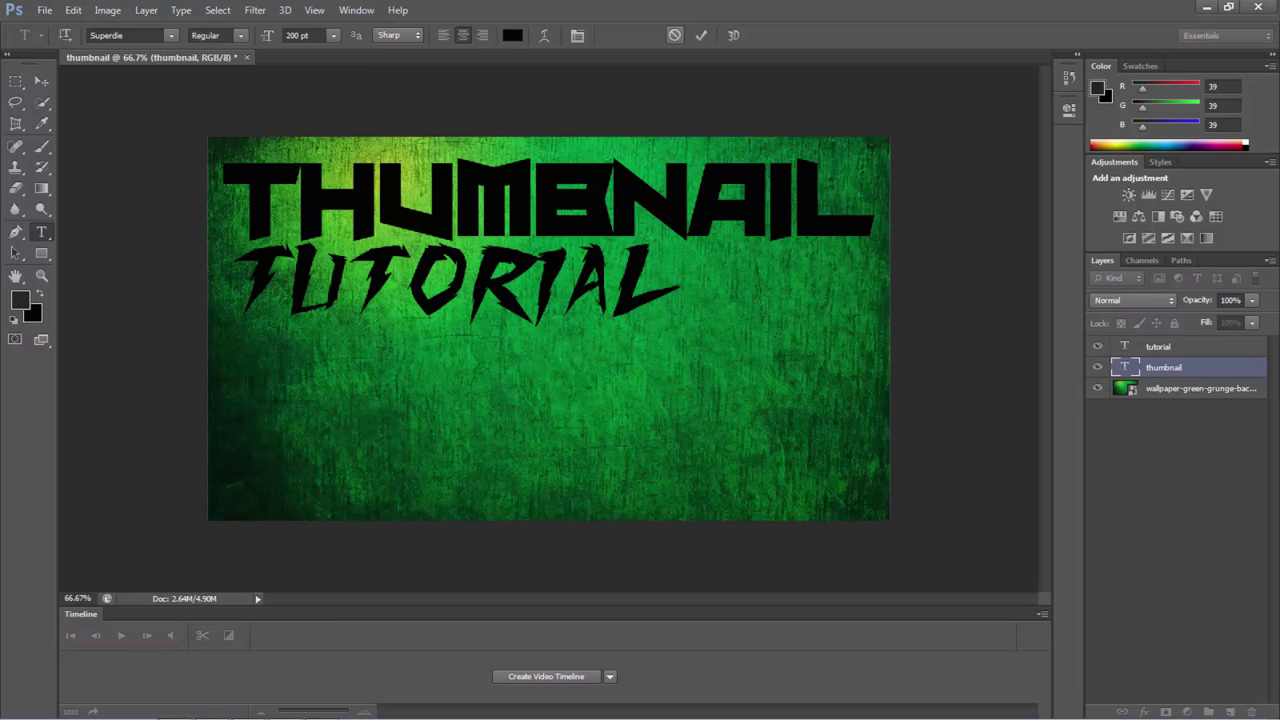
Step: Set the TUTORIAL text's font to Superdie and move it down to the middle of the canvas, leaving a gap beneath THUMBNAIL
double_click(440, 285)
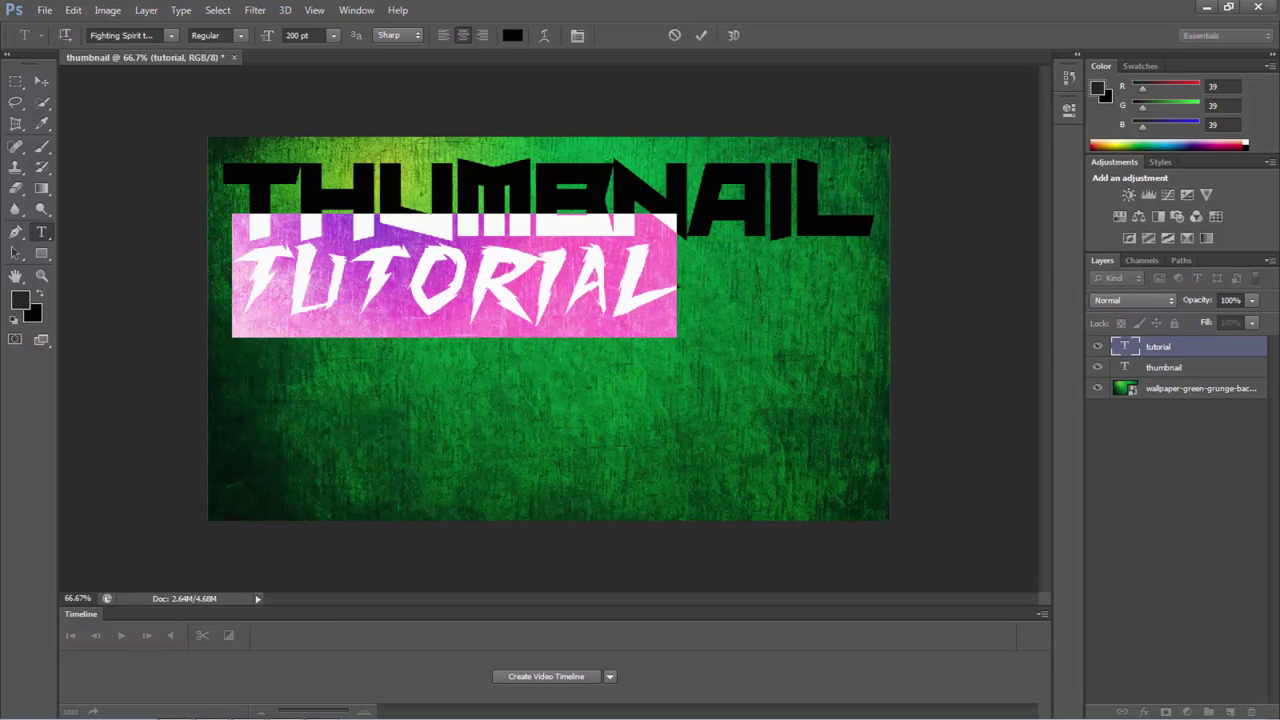
left_click(122, 36)
type("Superdie")
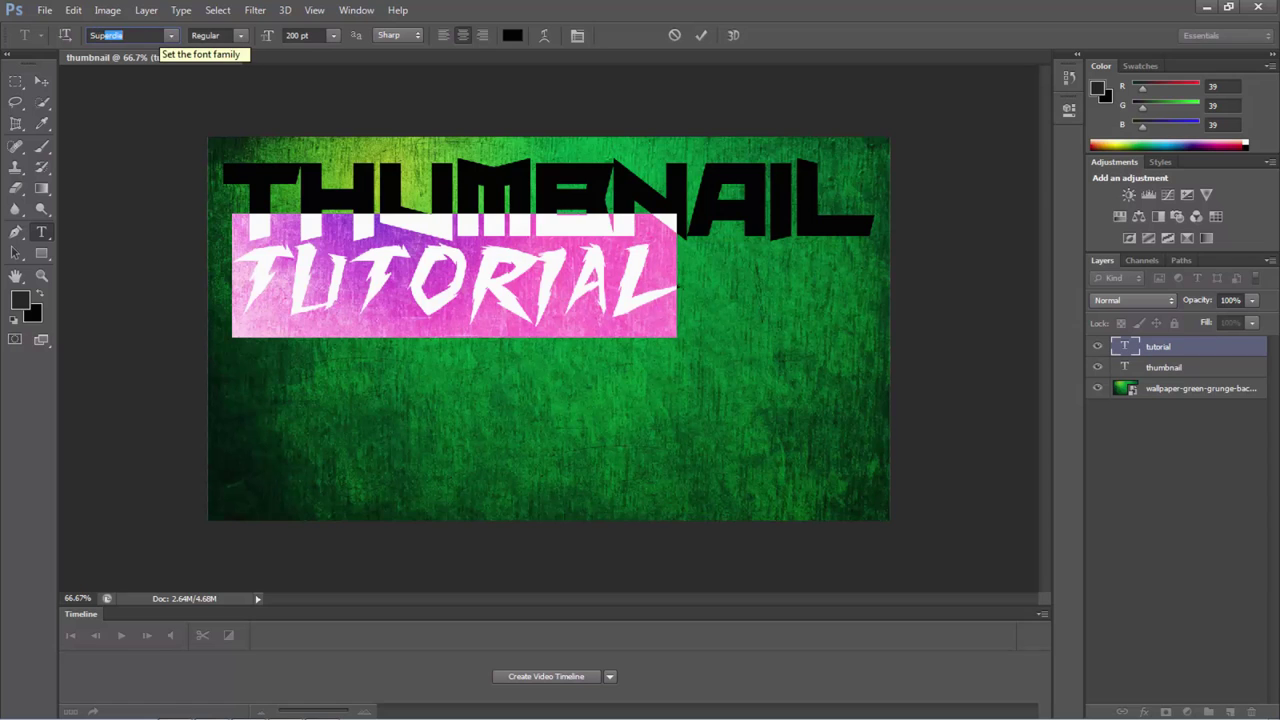
left_click(41, 81)
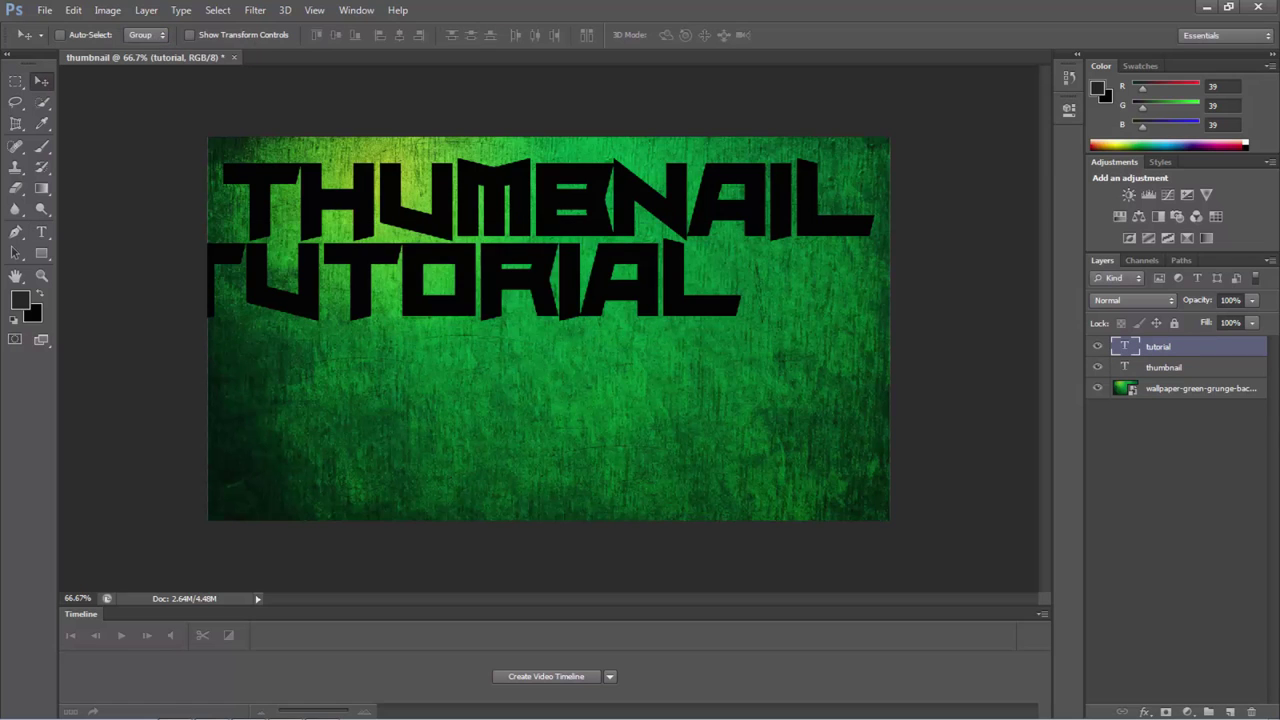
left_click_drag(594, 262, 631, 335)
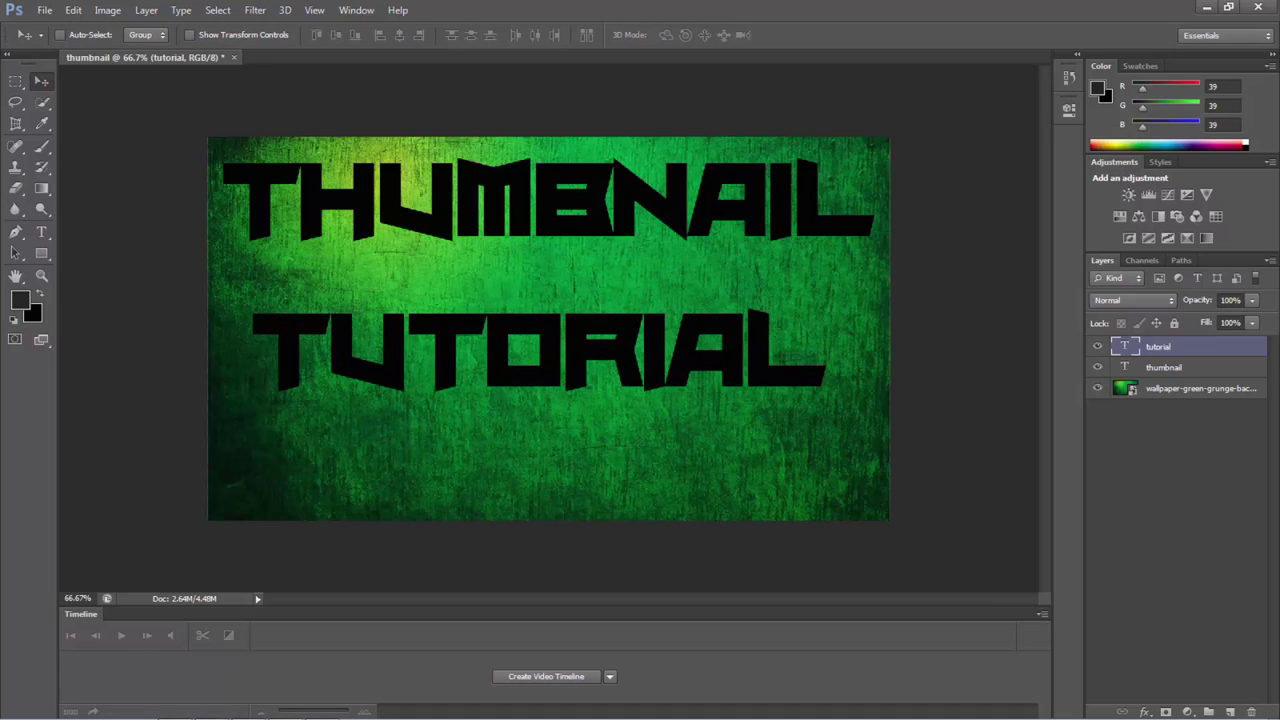
Step: Move THUMBNAIL down from the canvas's upper edge and bring TUTORIAL up so it sits centred directly beneath it
left_click(1164, 367)
left_click_drag(808, 189, 815, 226)
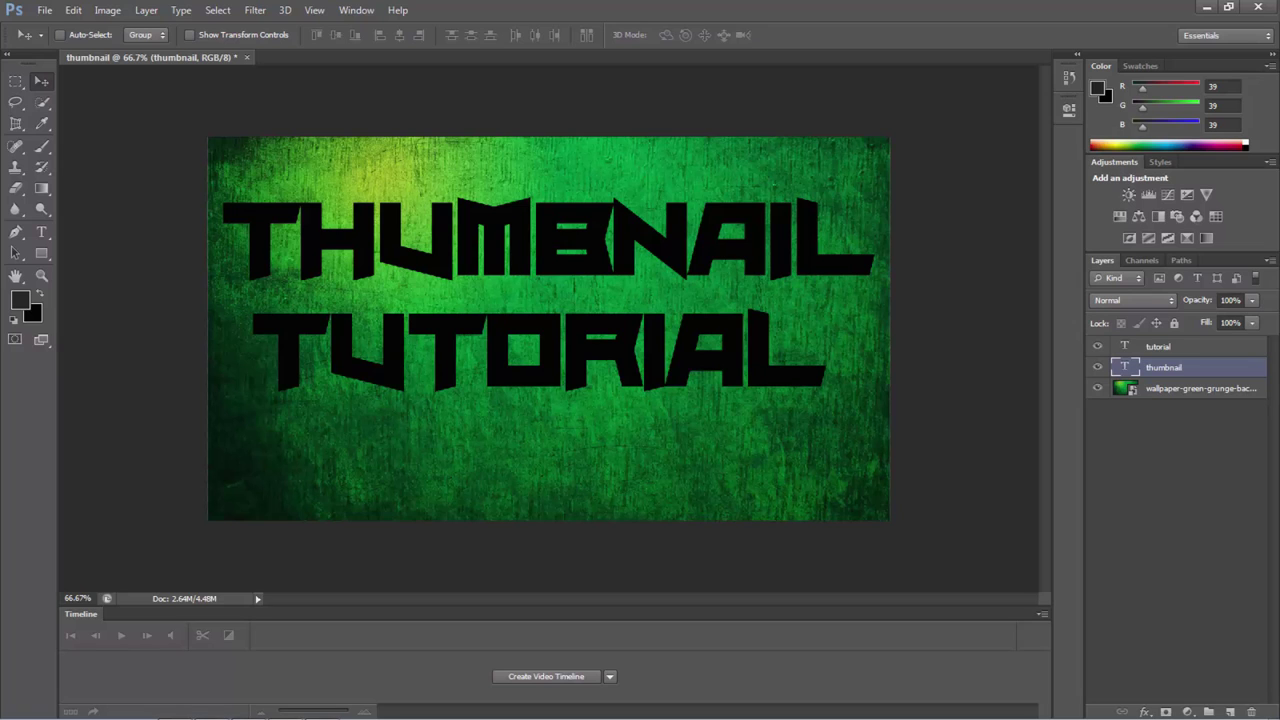
left_click(1160, 347)
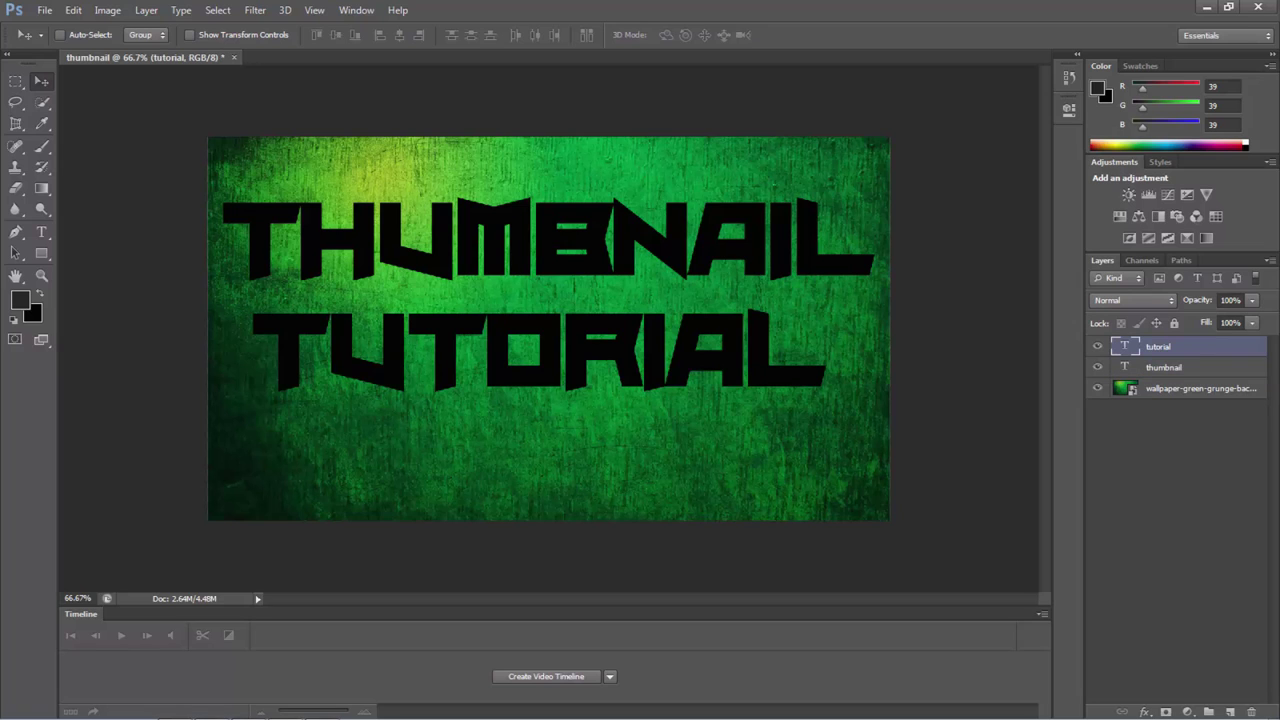
mouse_move(700, 330)
left_mouse_down()
mouse_move(700, 288)
mouse_move(700, 308)
left_mouse_up()
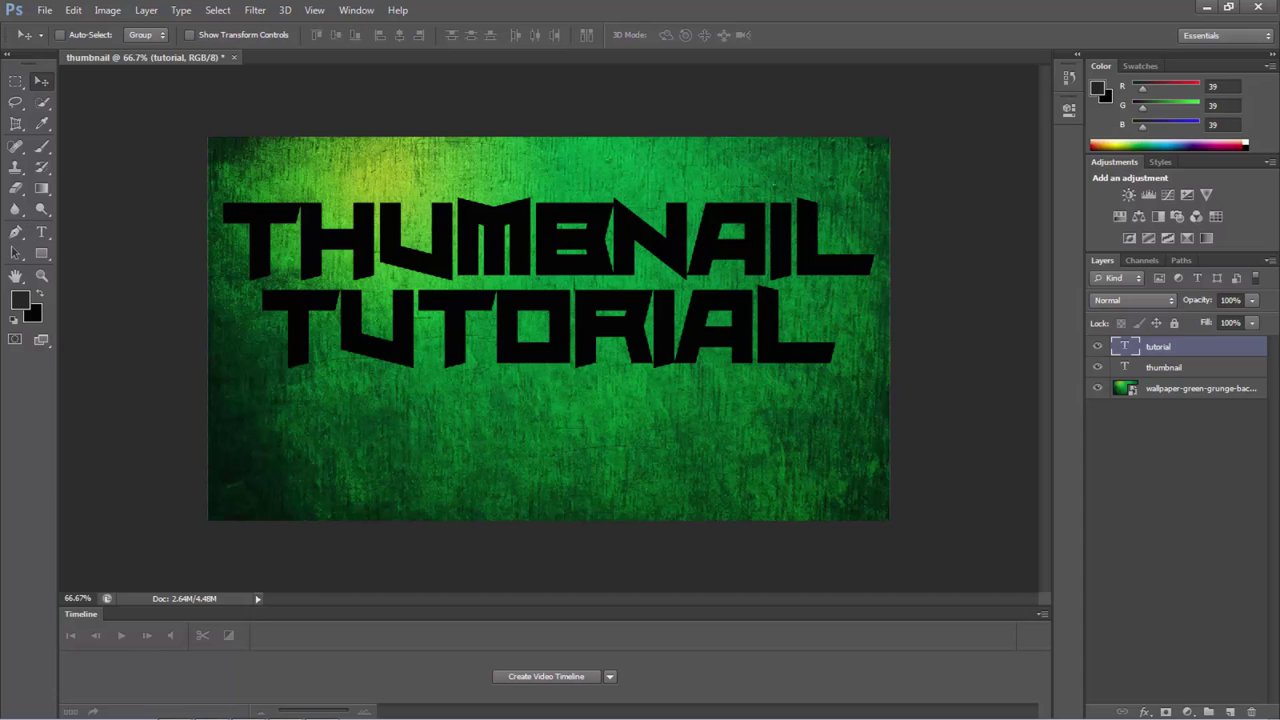
left_click(41, 232)
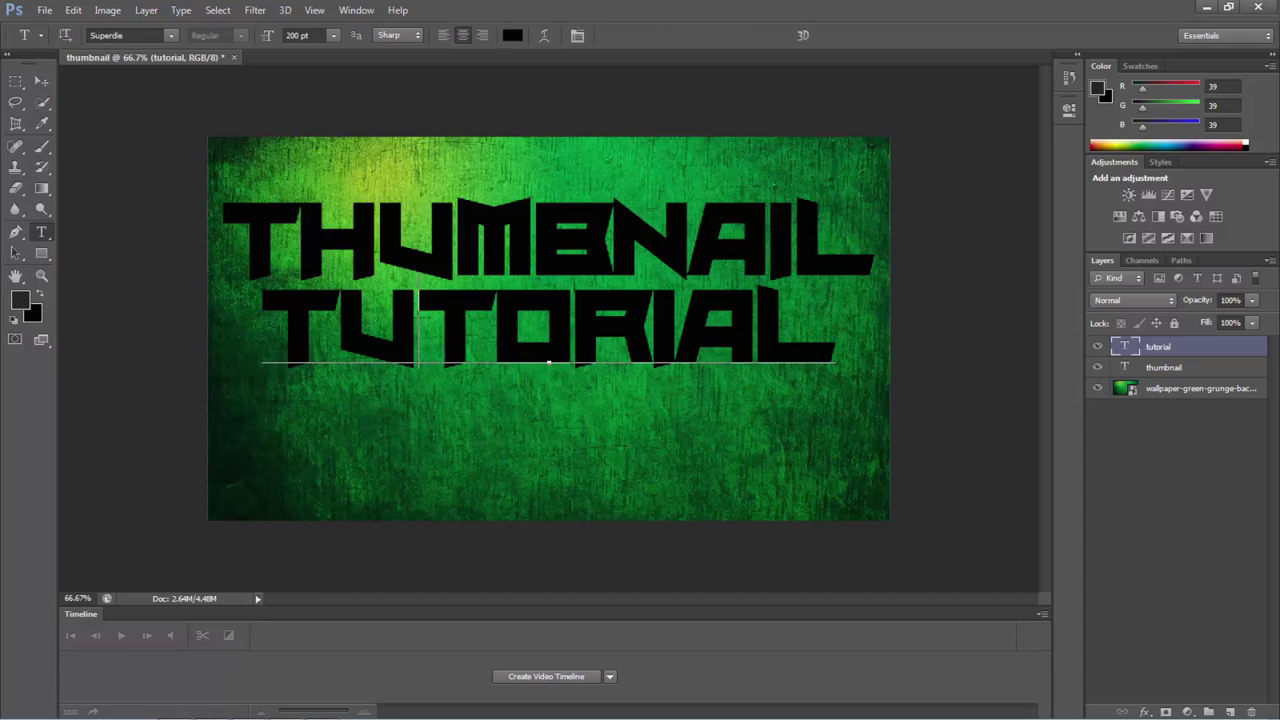
double_click(548, 328)
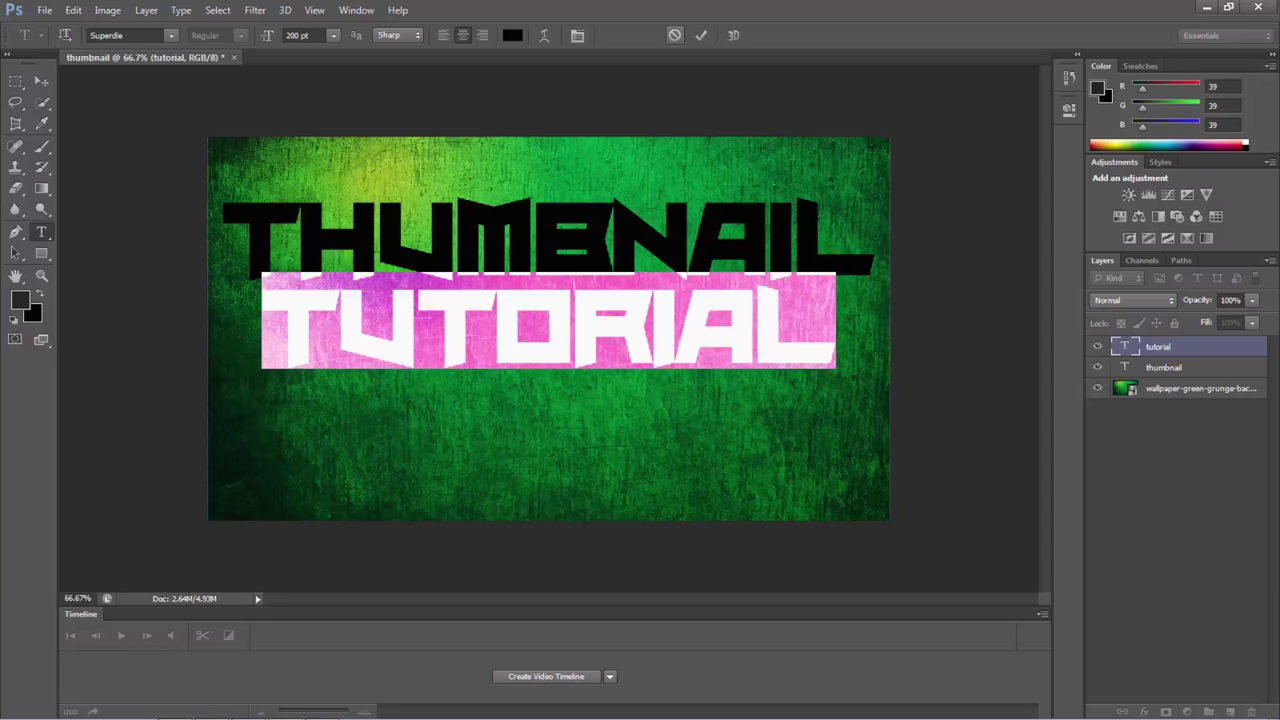
left_click(675, 35)
Step: Recolor the whole THUMBNAIL text to the pale pink ffe6e6 and commit the edit
double_click(640, 238)
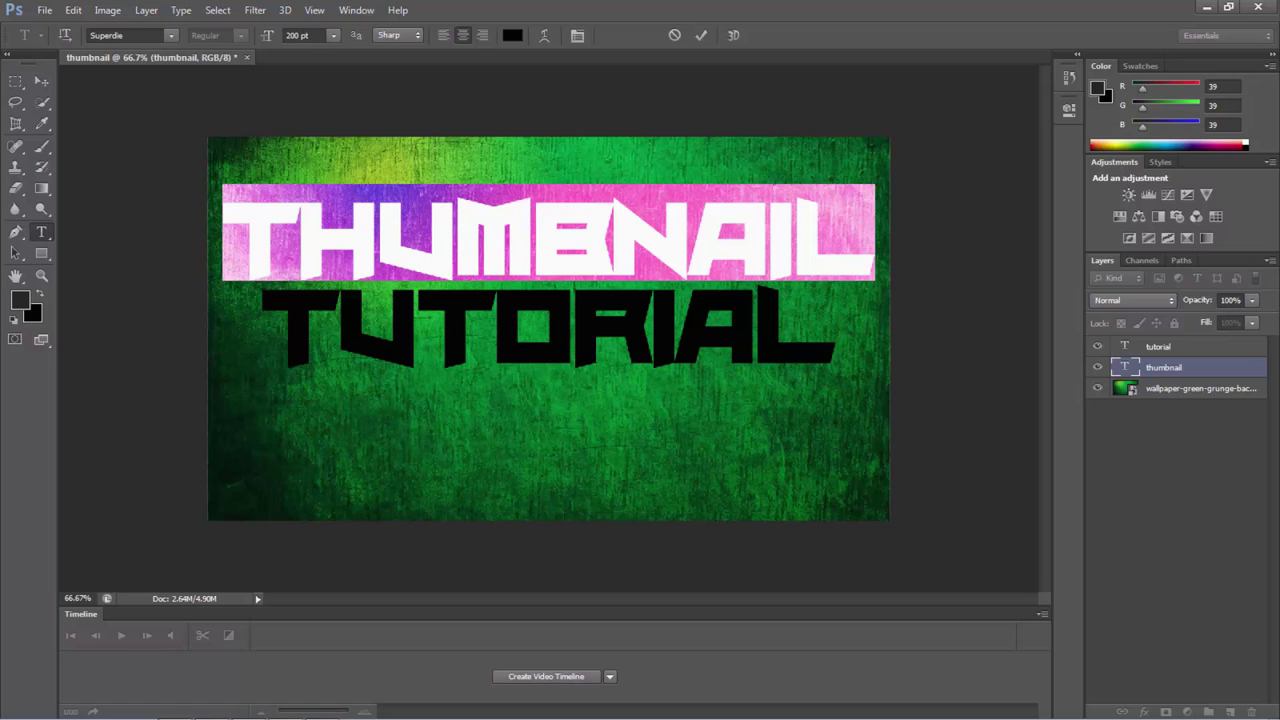
left_click(512, 36)
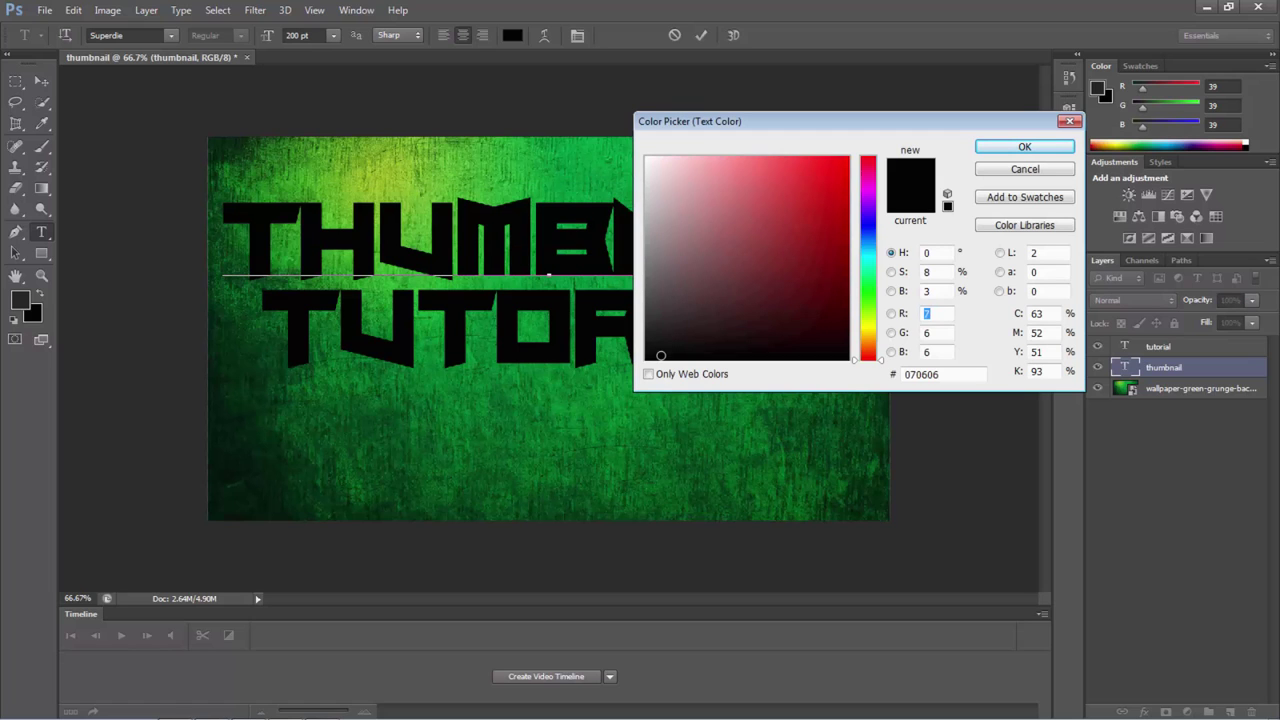
left_click_drag(760, 250, 665, 157)
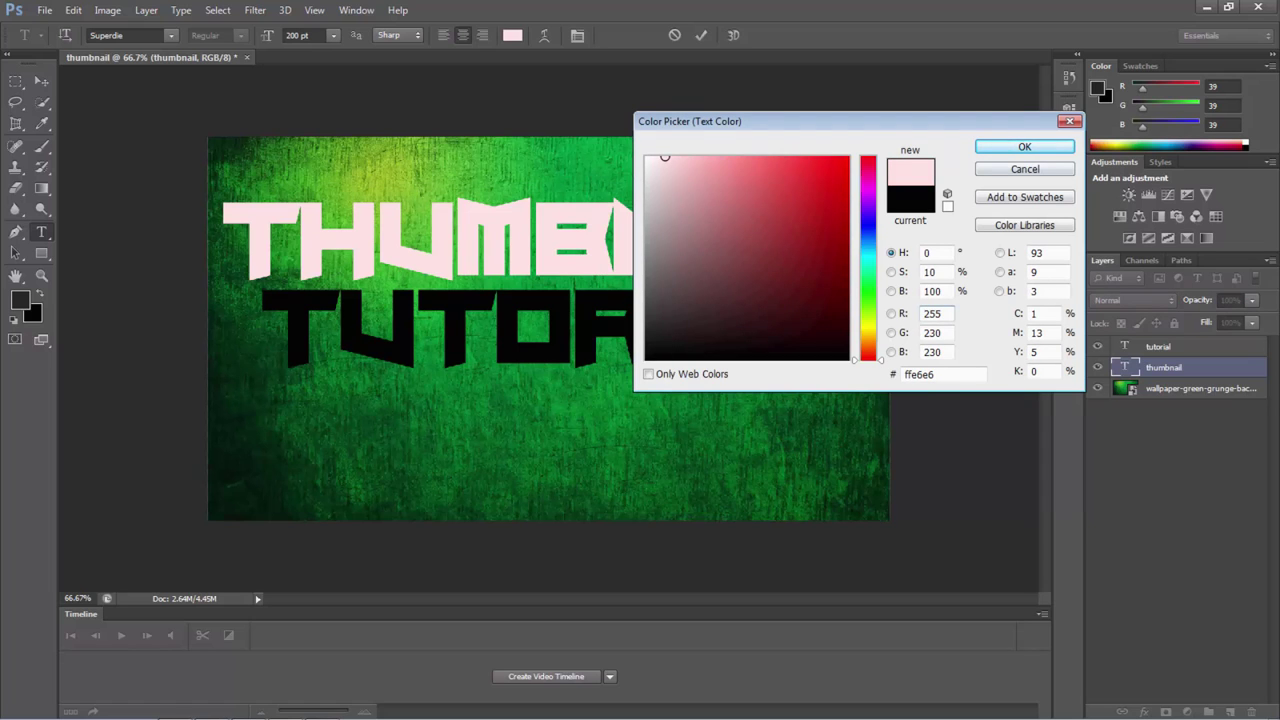
left_click(1024, 146)
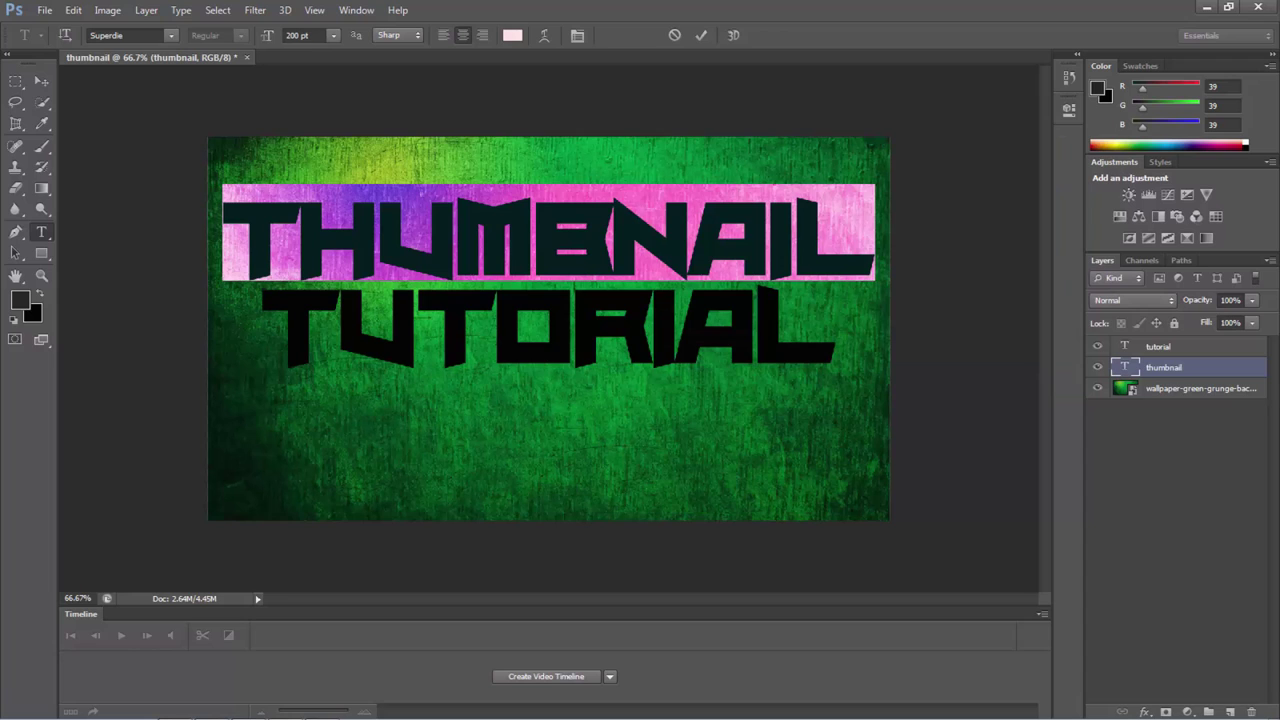
left_click(701, 35)
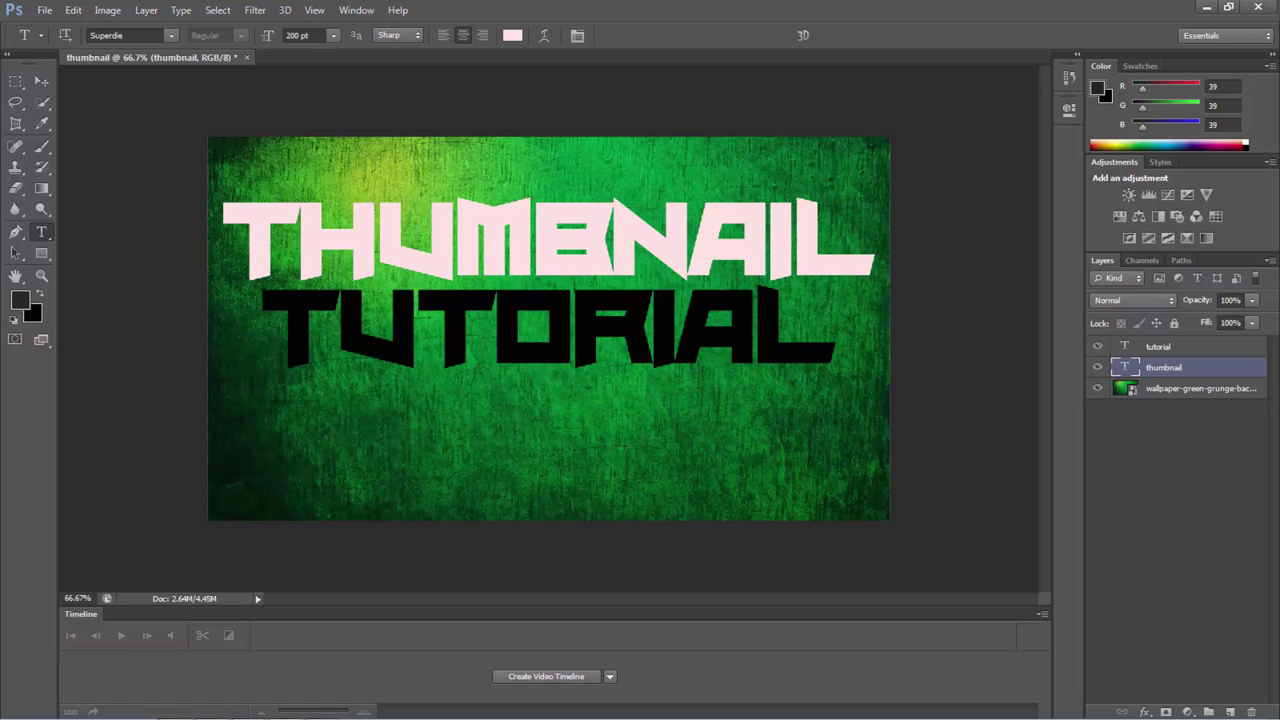
Step: Replace the THUMBNAIL text with "HOW TO MAKE"
double_click(458, 236)
type("HOW TO MA")
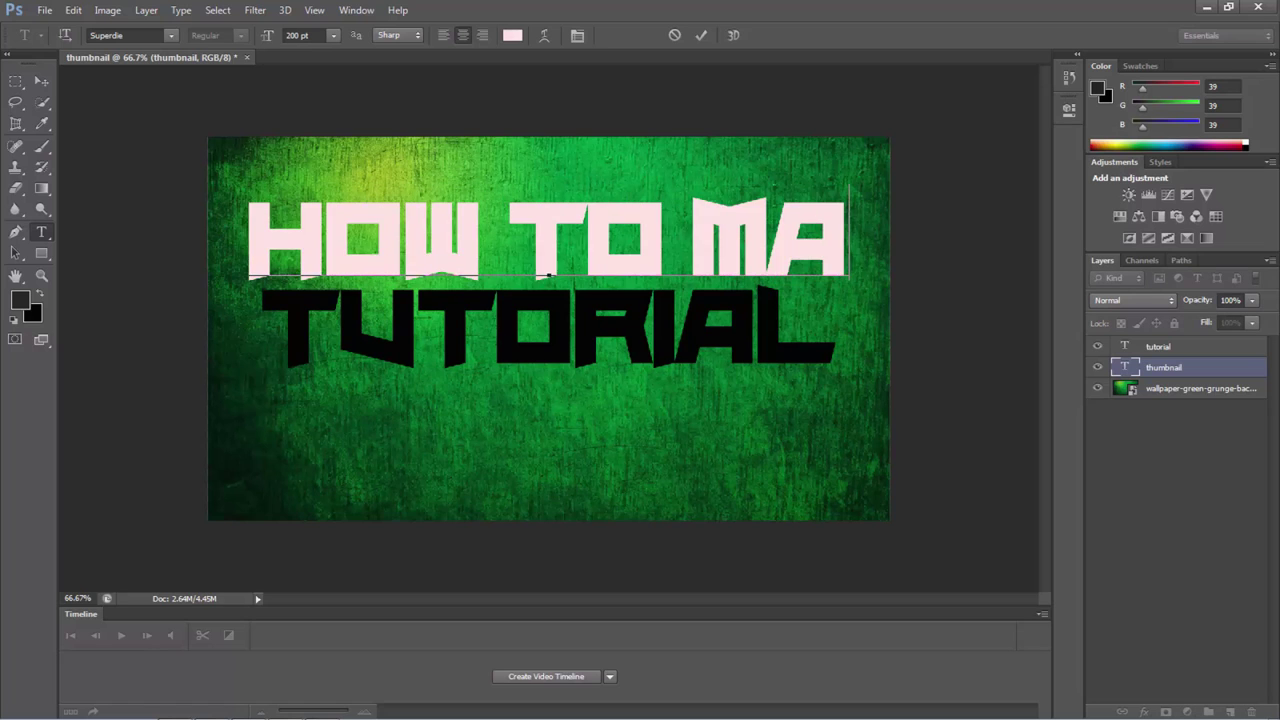
type("KE")
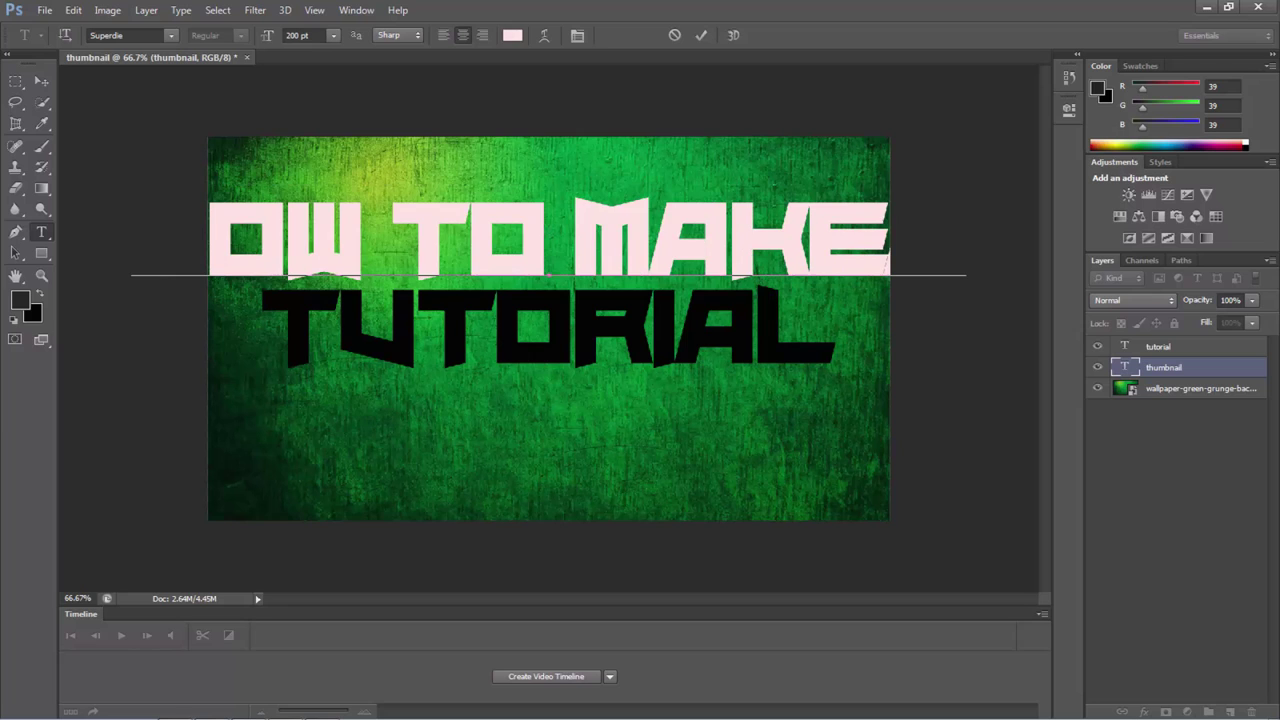
key("BackSpace")
Step: Set the whole HOW TO MAKE text to 150 pt
key("ctrl+a")
left_click(290, 35)
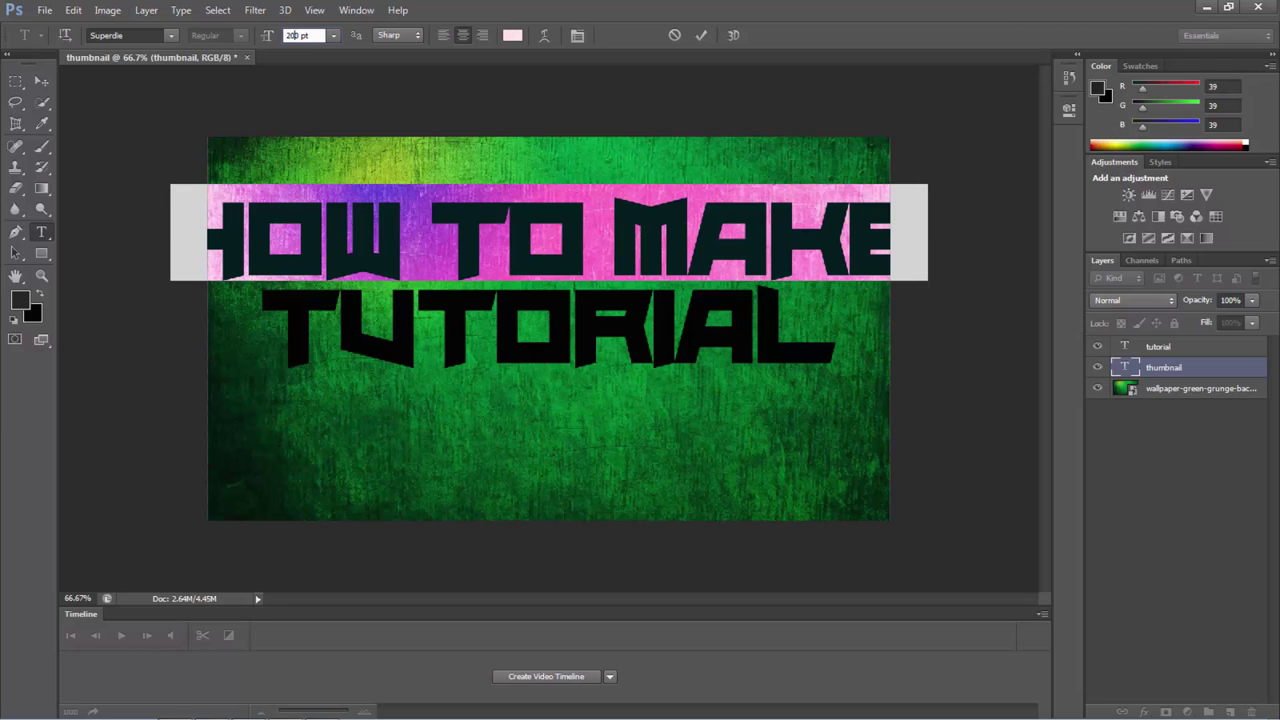
double_click(290, 35)
key("BackSpace")
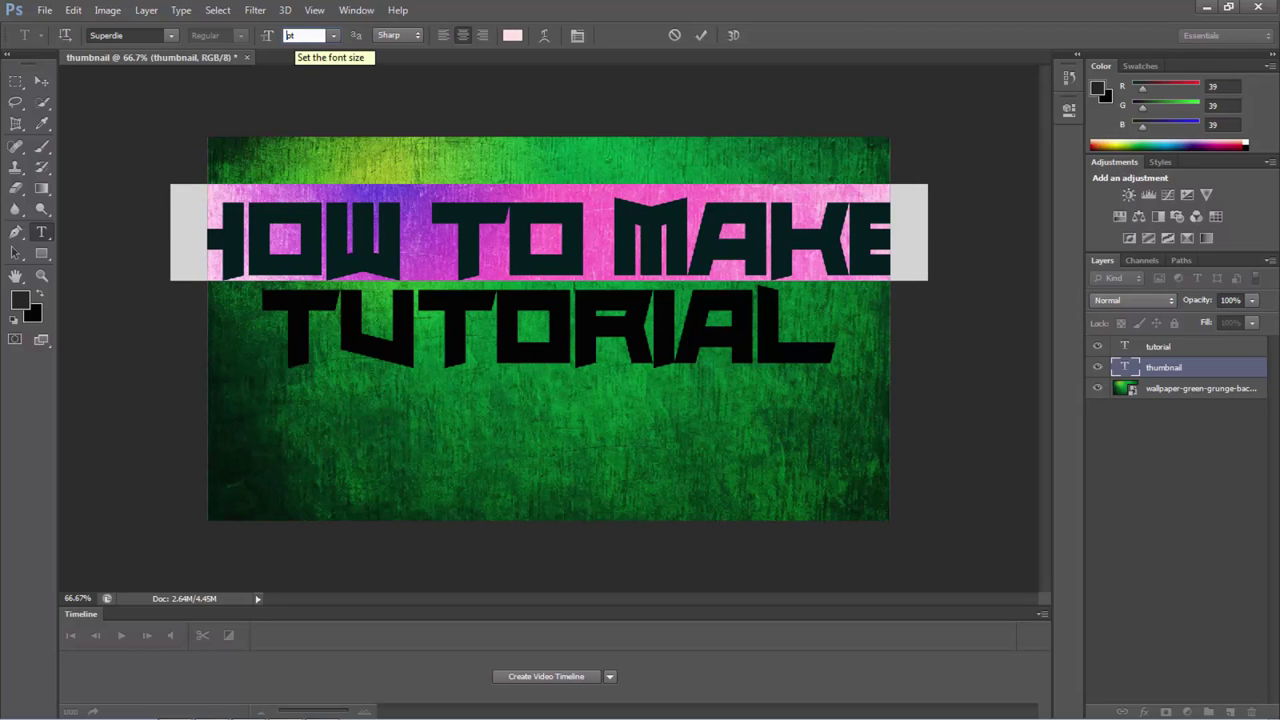
type("1560")
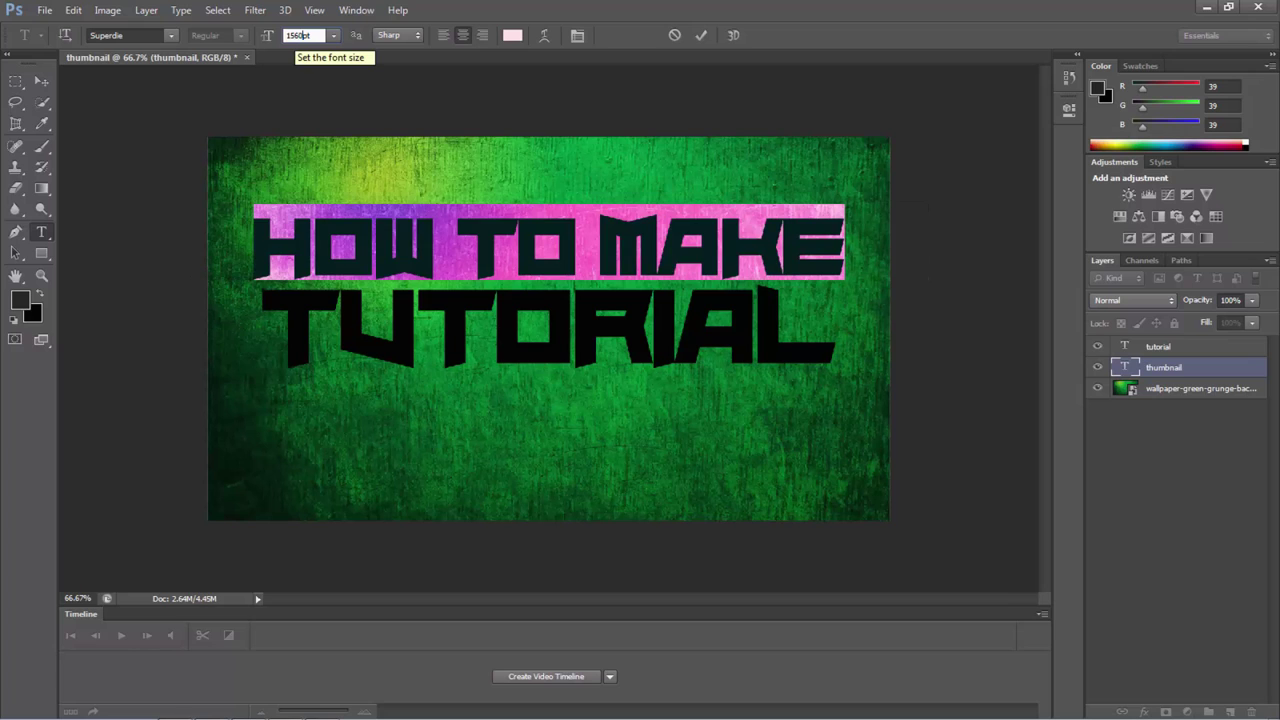
key("BackSpace")
type("0")
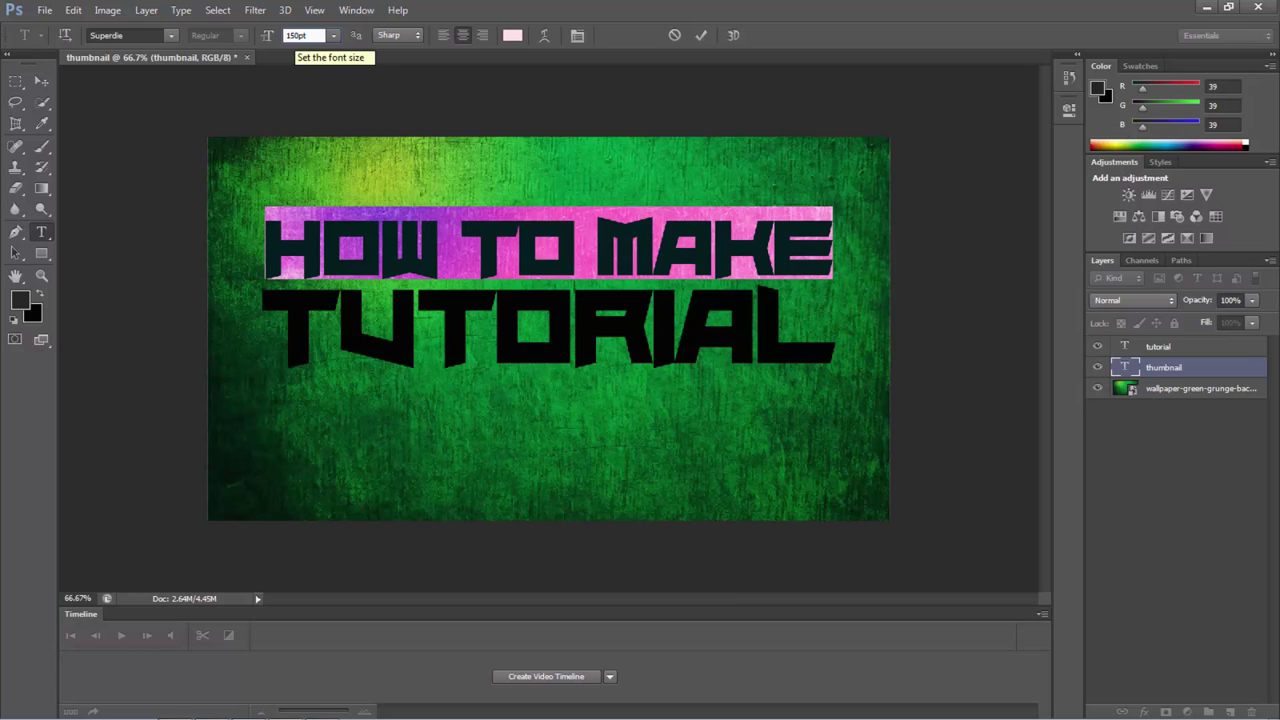
Step: Set the whole HOW TO MAKE text to 160 pt and commit the edit
key("BackSpace")
key("BackSpace")
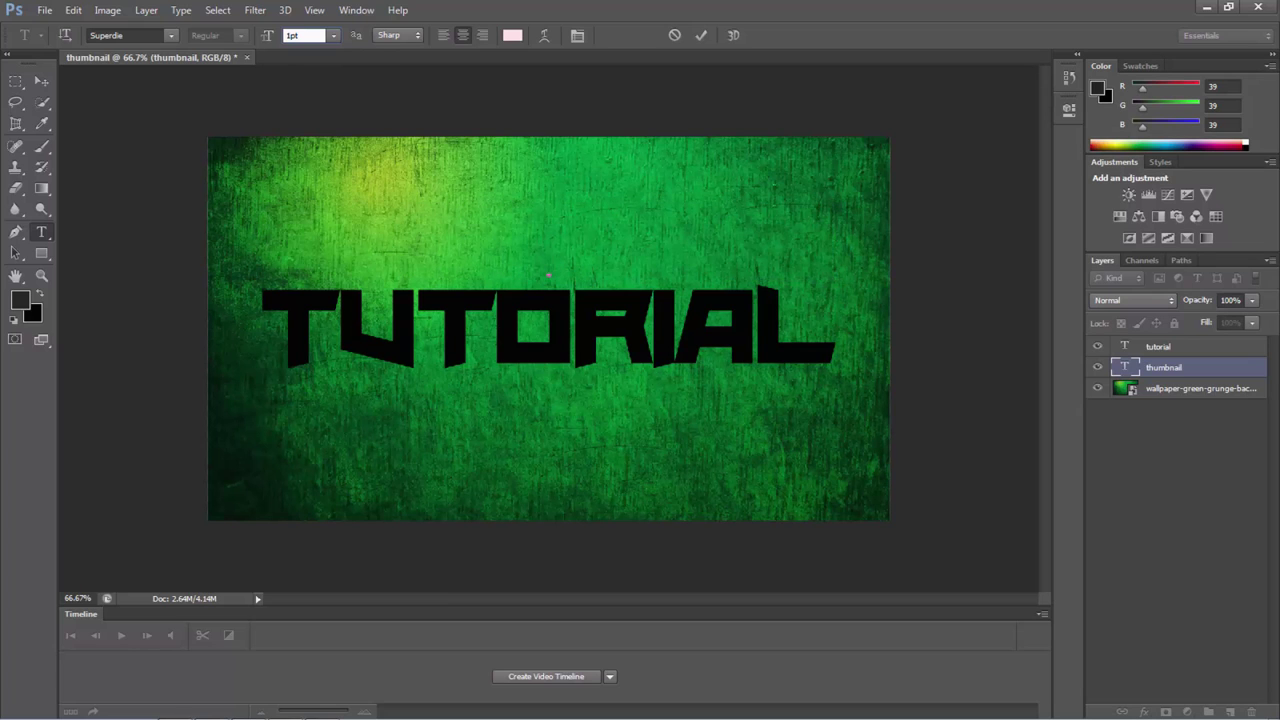
type("60")
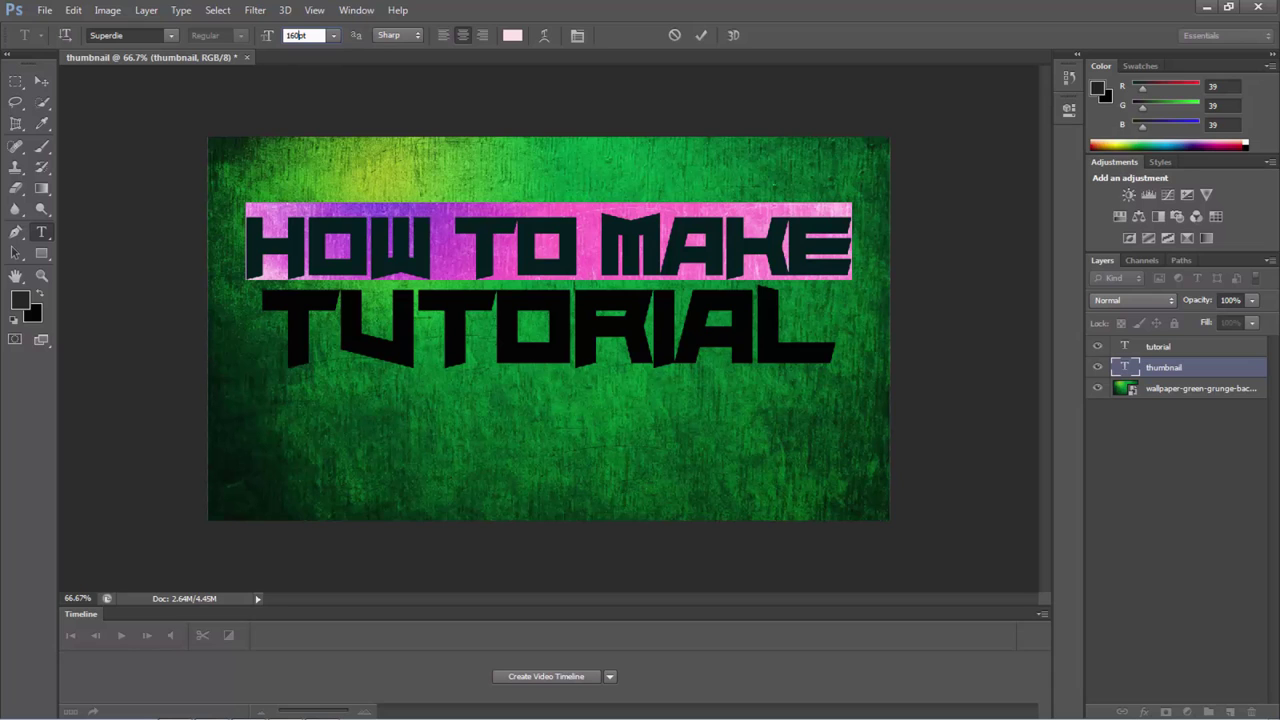
left_click(701, 35)
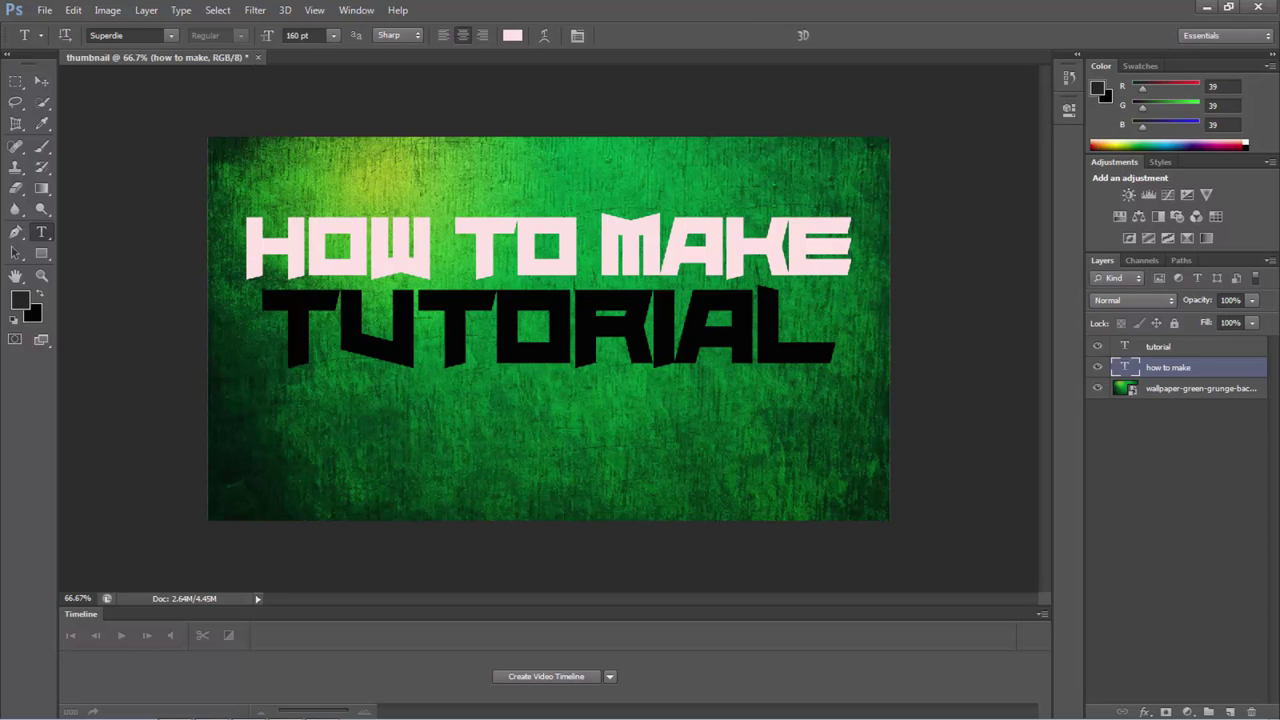
Step: Replace the TUTORIAL text with "A THUMBNAIL"
double_click(1125, 346)
type("A ")
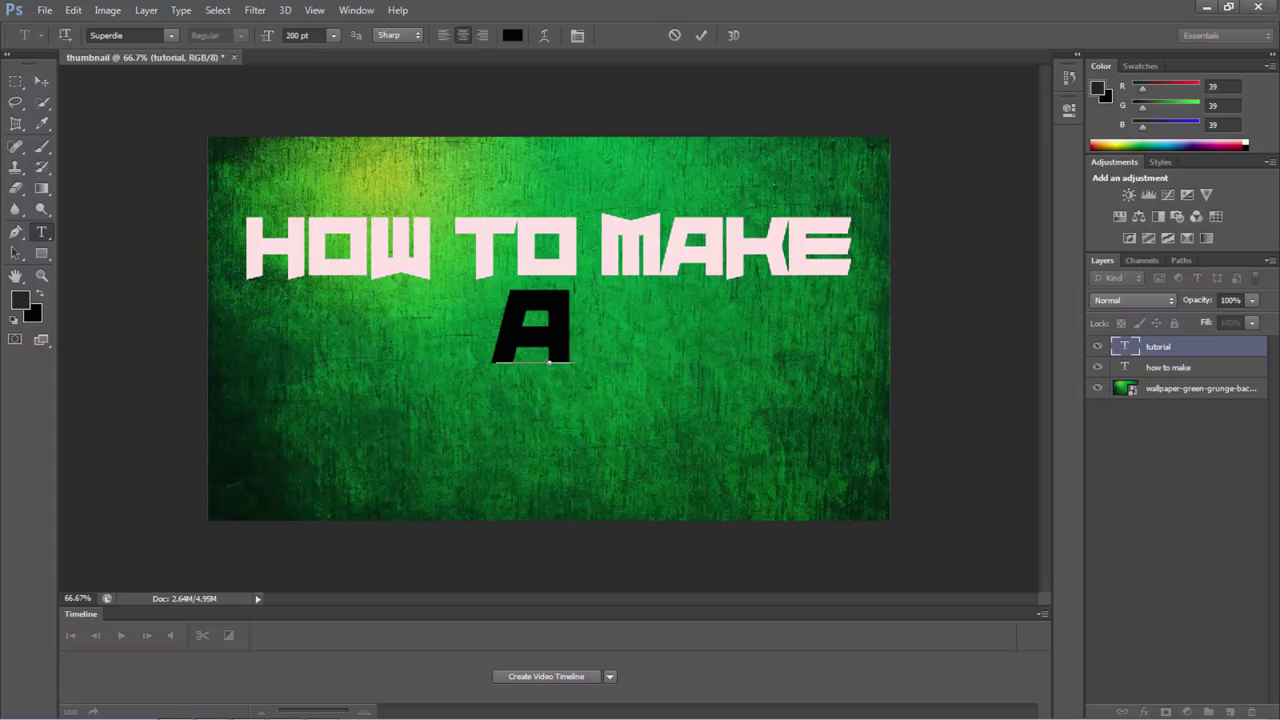
type("THUM")
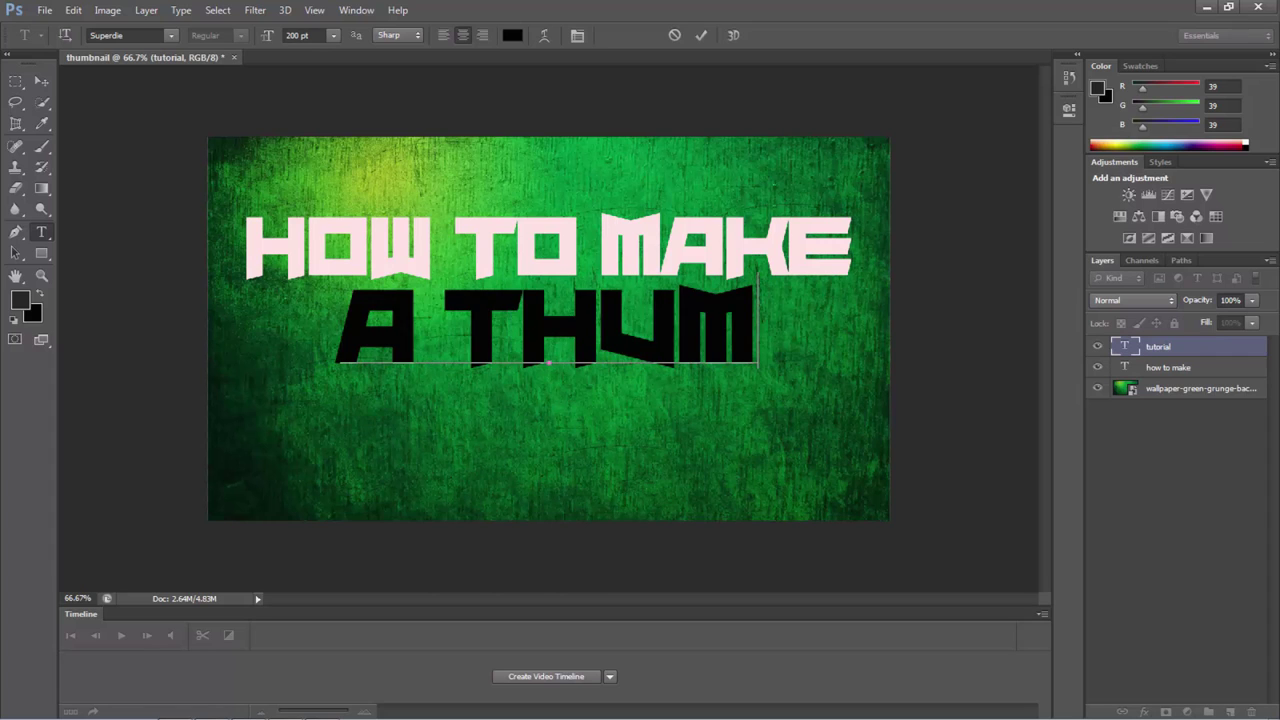
type("BNAIL")
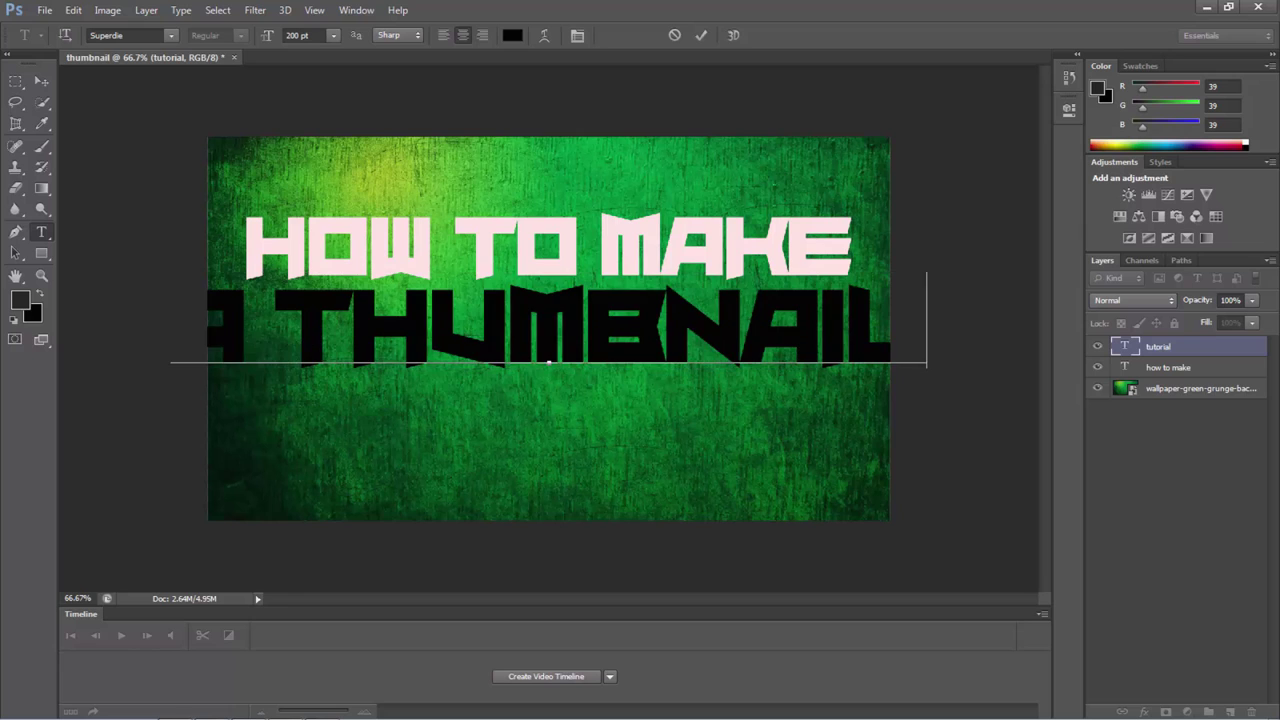
Step: Set the whole A THUMBNAIL text to 175 pt and commit the edit
key("ctrl+a")
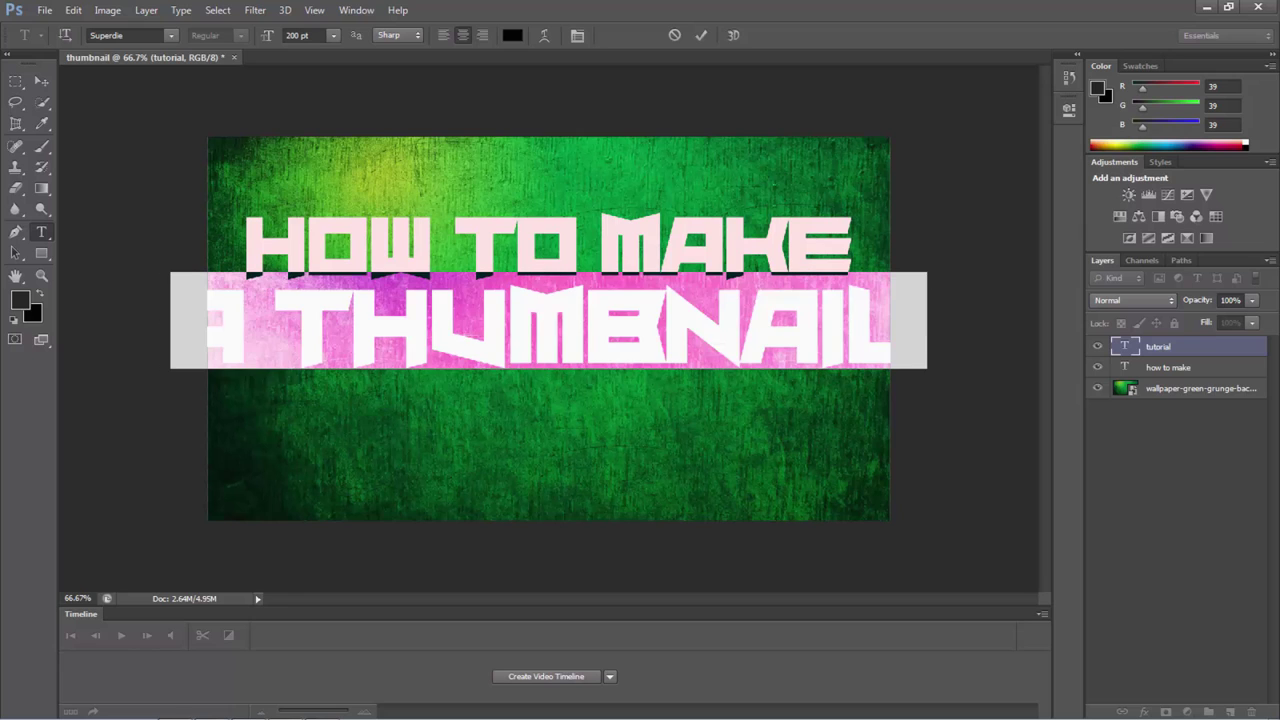
left_click(297, 35)
type("175")
key("Return")
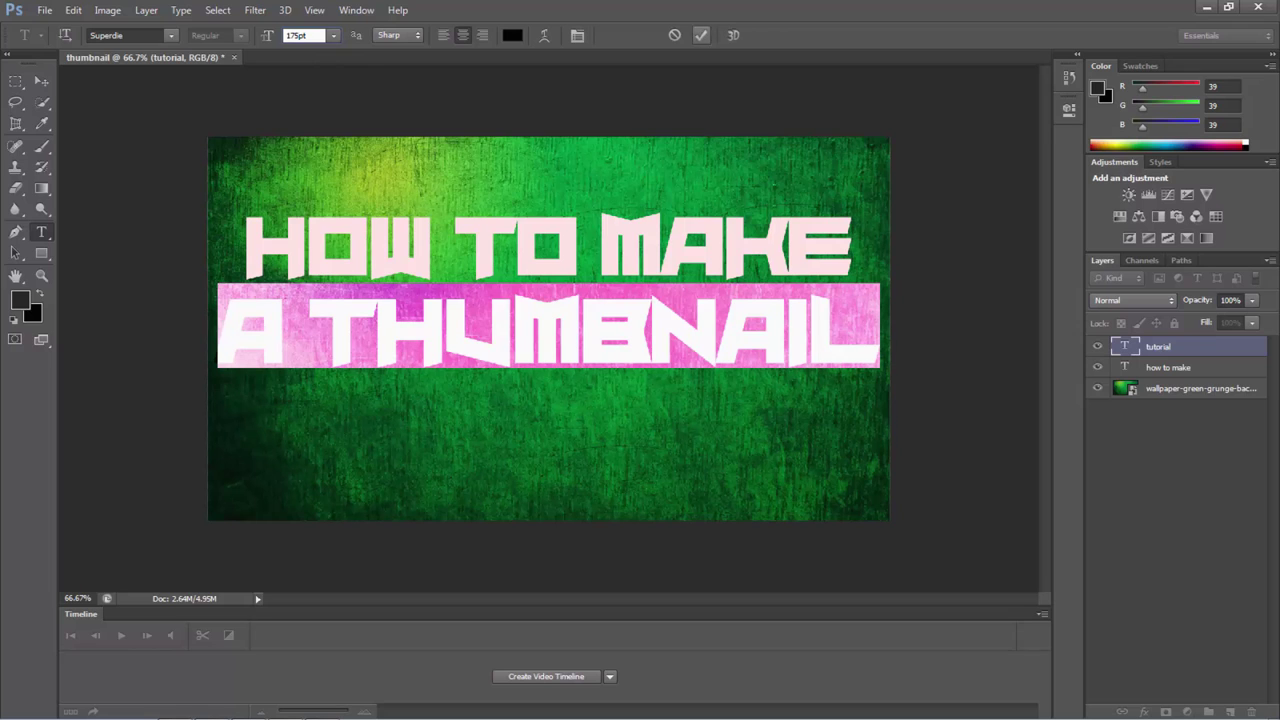
left_click(701, 35)
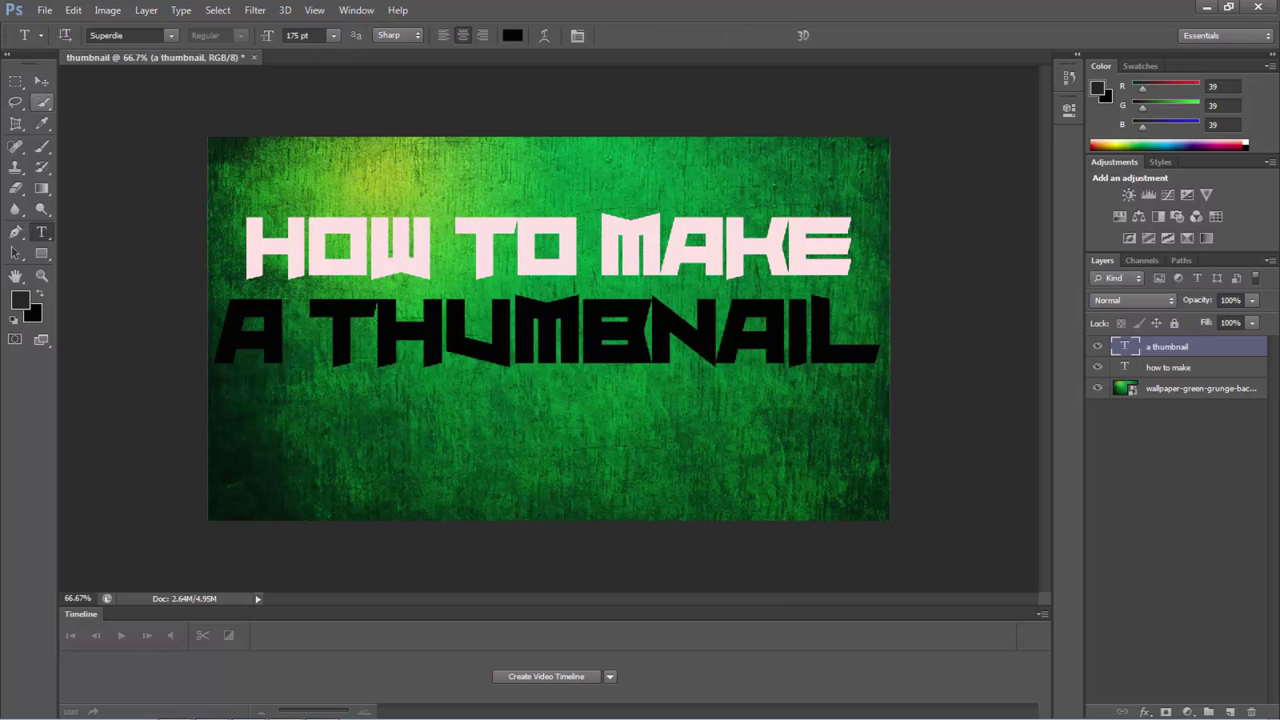
Step: Move the A THUMBNAIL line slightly down, and shift HOW TO MAKE down by about the same amount
left_click(41, 80)
left_click_drag(340, 314, 342, 324)
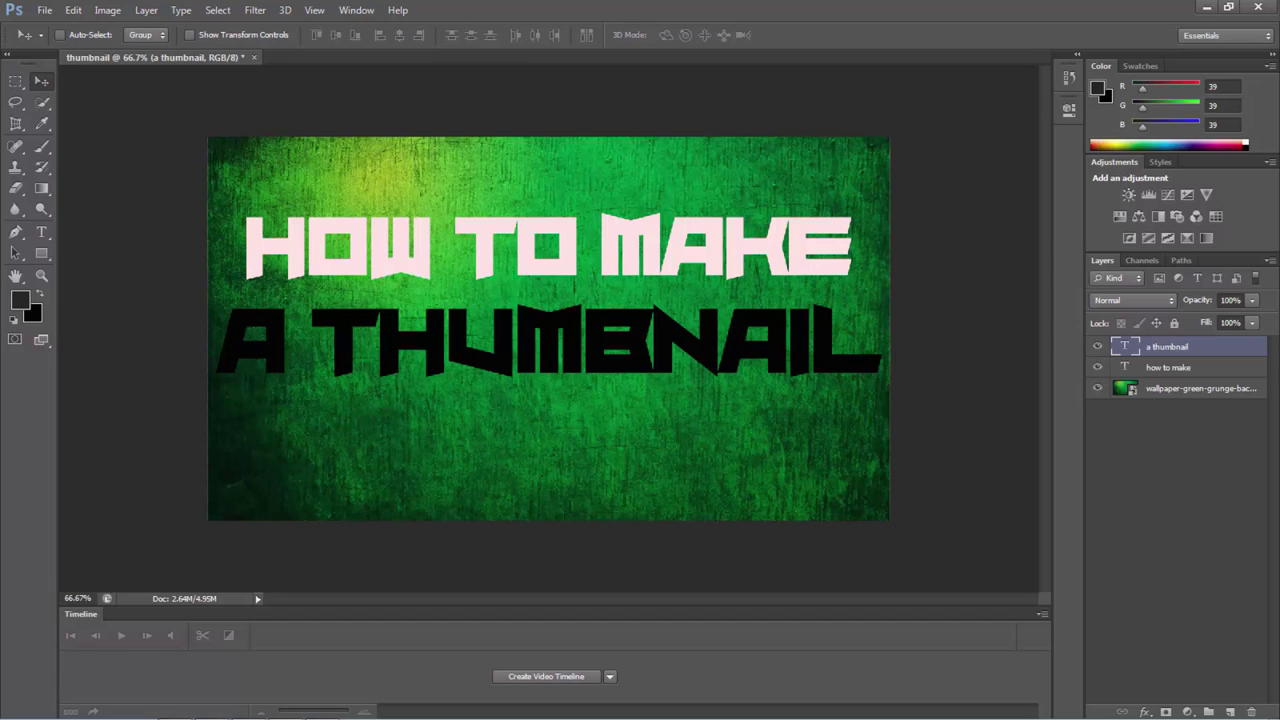
left_click(1168, 367)
left_click_drag(800, 230, 801, 240)
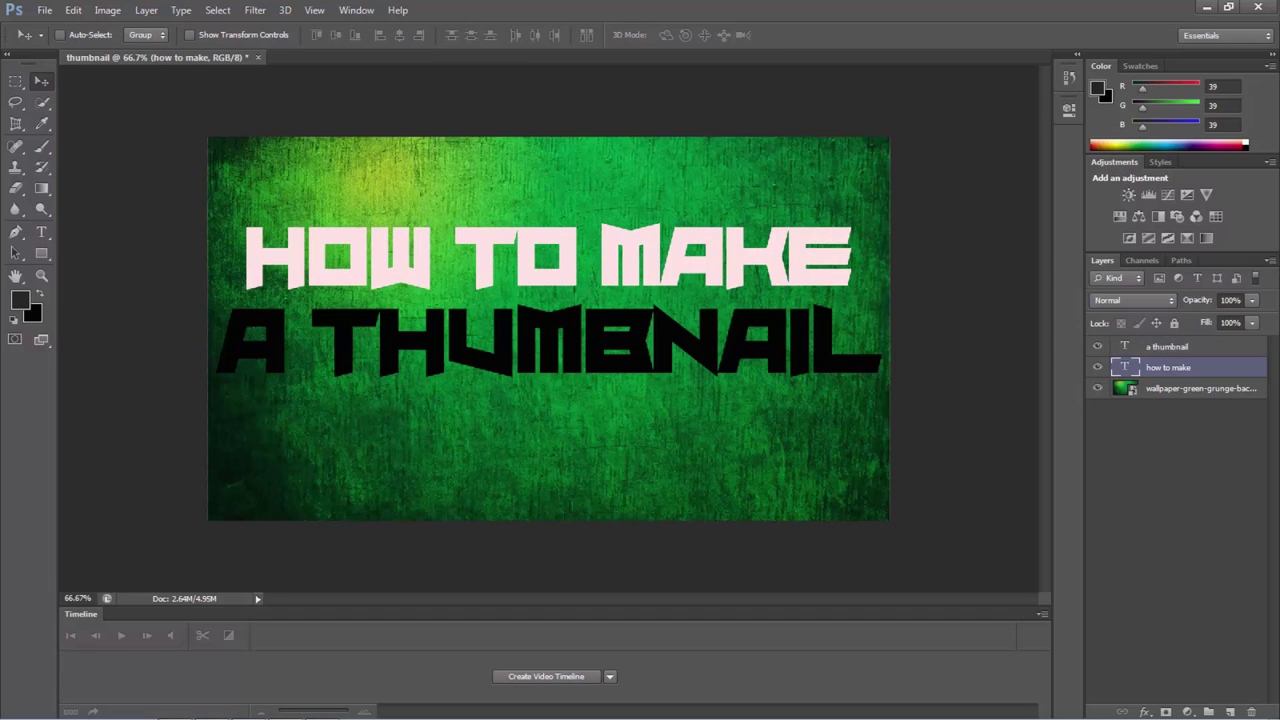
Step: Enlarge the whole HOW TO MAKE text to 170 pt and commit the edit
left_click(41, 232)
left_click(548, 258)
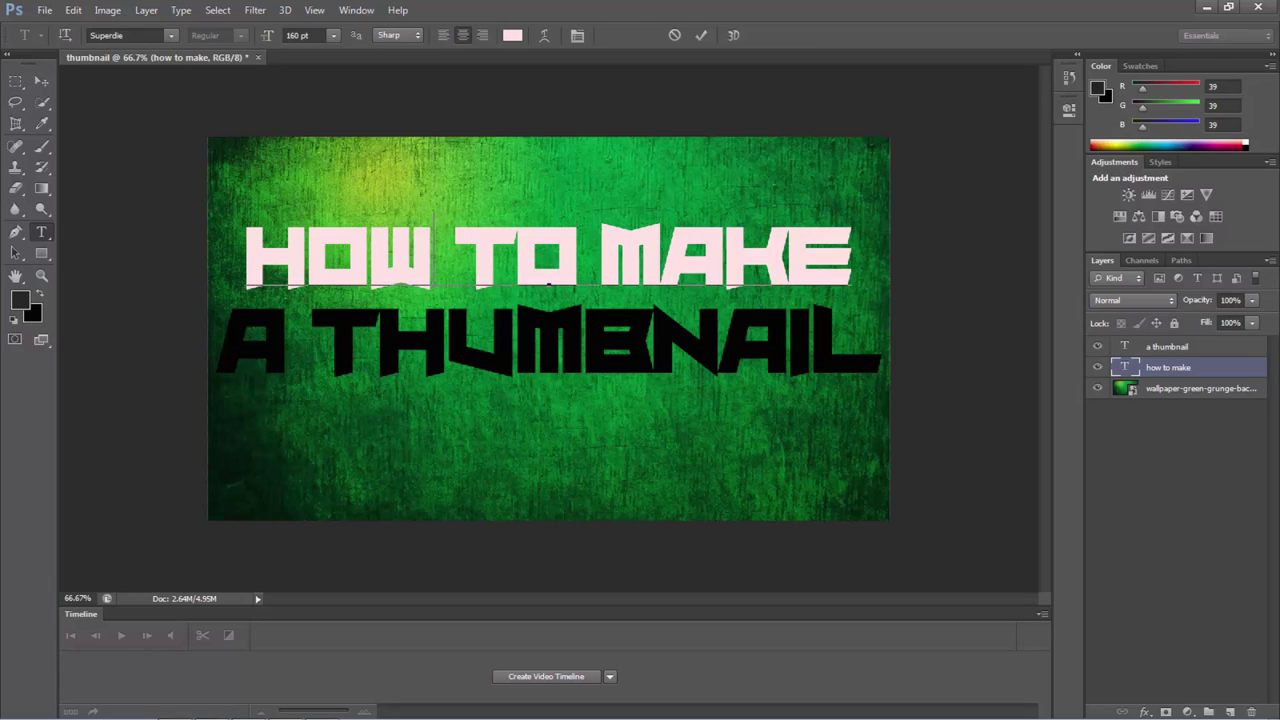
key("ctrl+a")
left_click(333, 36)
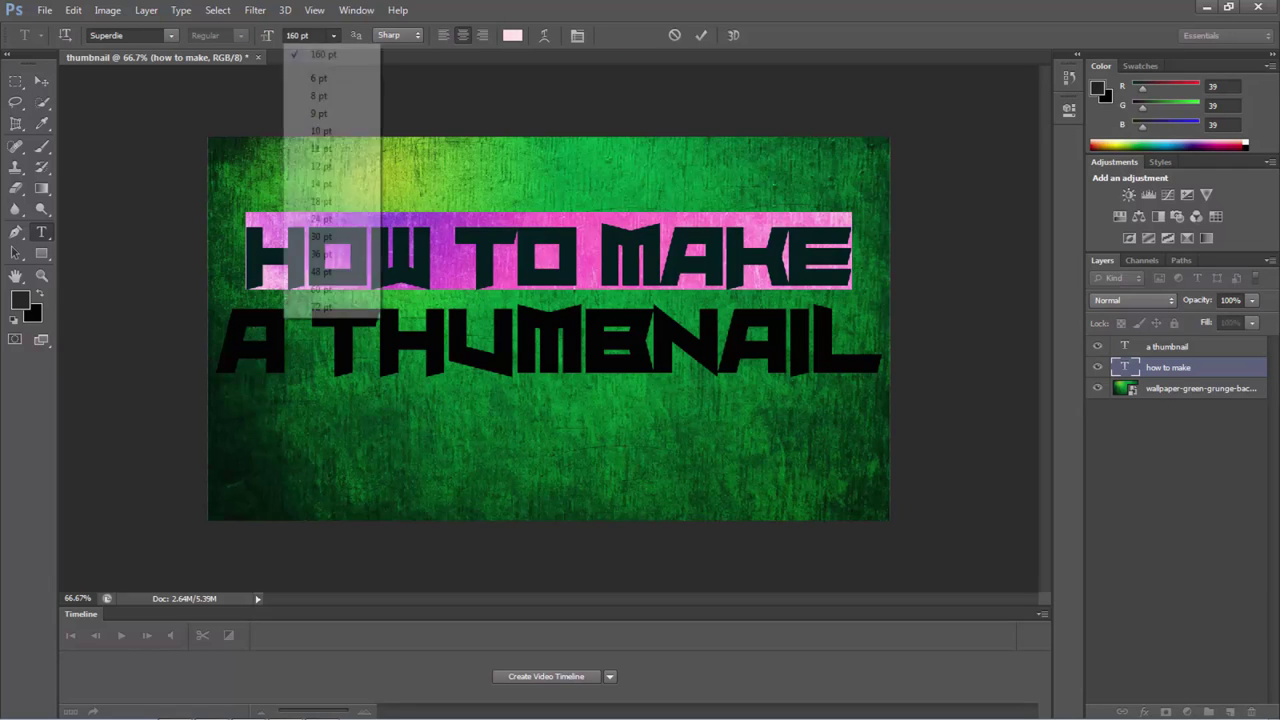
left_click(333, 36)
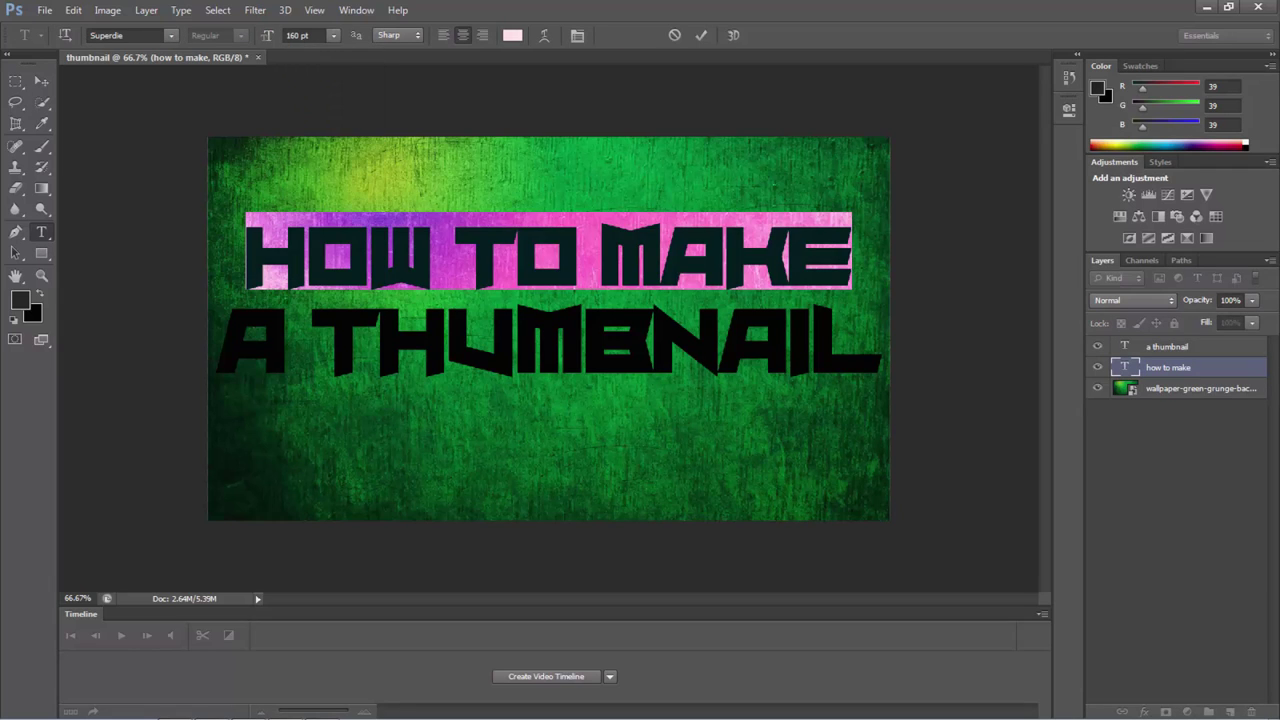
double_click(294, 36)
type("170")
key("Return")
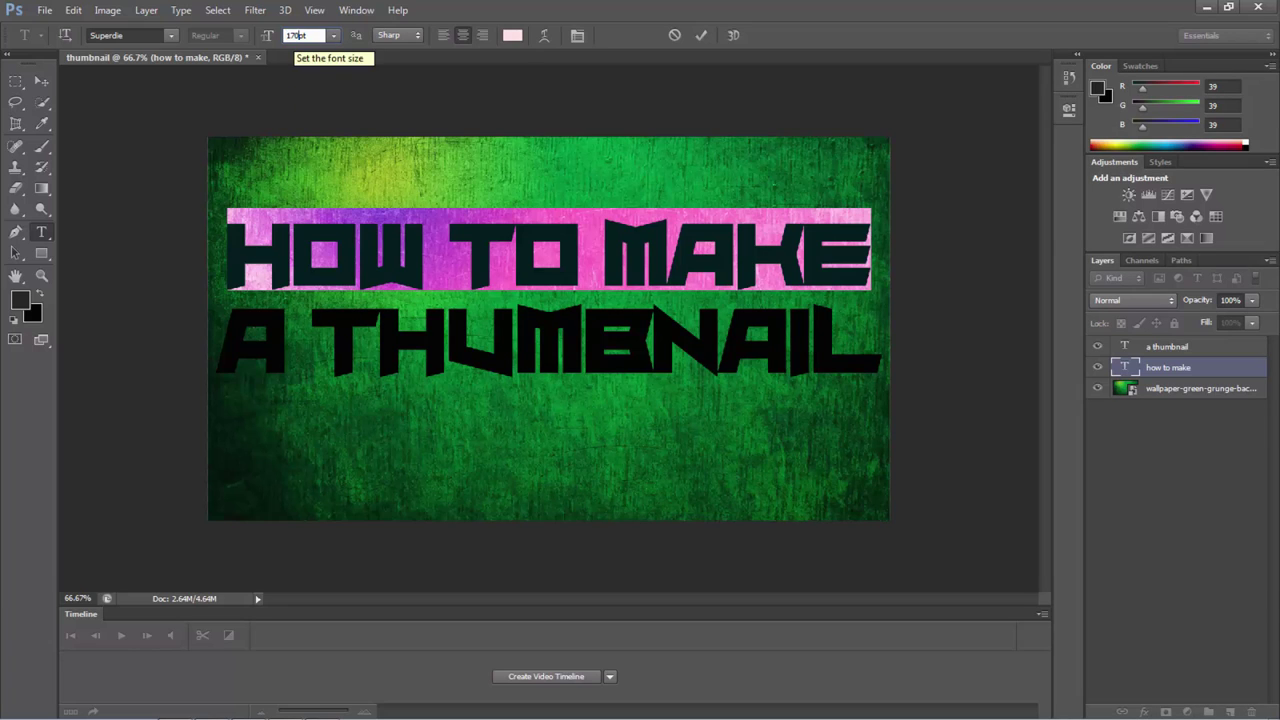
left_click(701, 35)
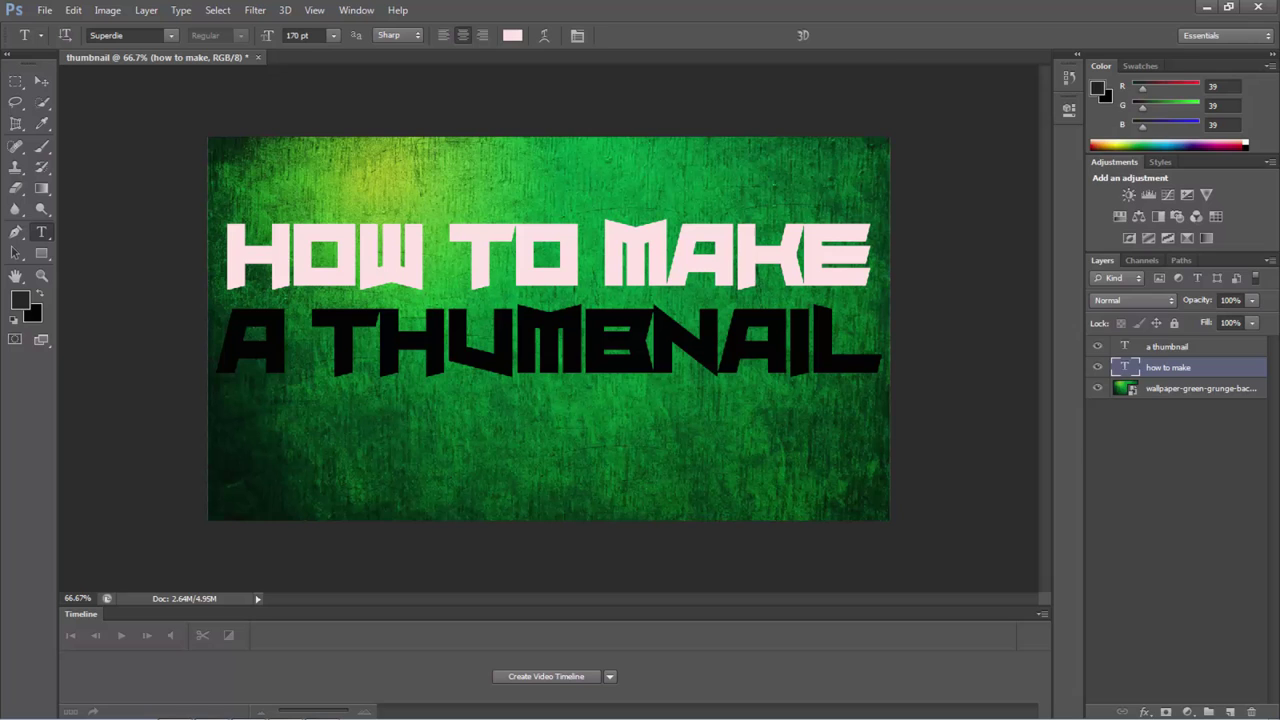
Step: Add a drop shadow to the how to make layer with 100% opacity, 0 px distance, 33% spread and 33 px size
right_click(1166, 367)
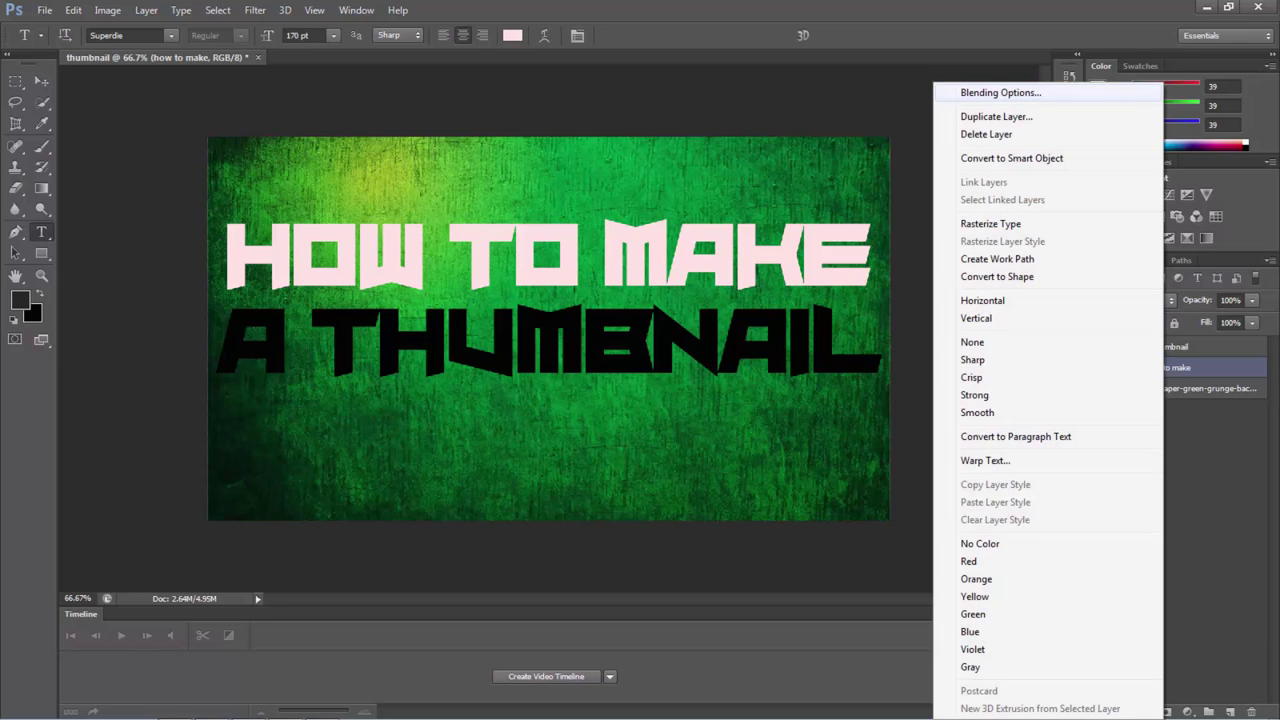
left_click(1000, 92)
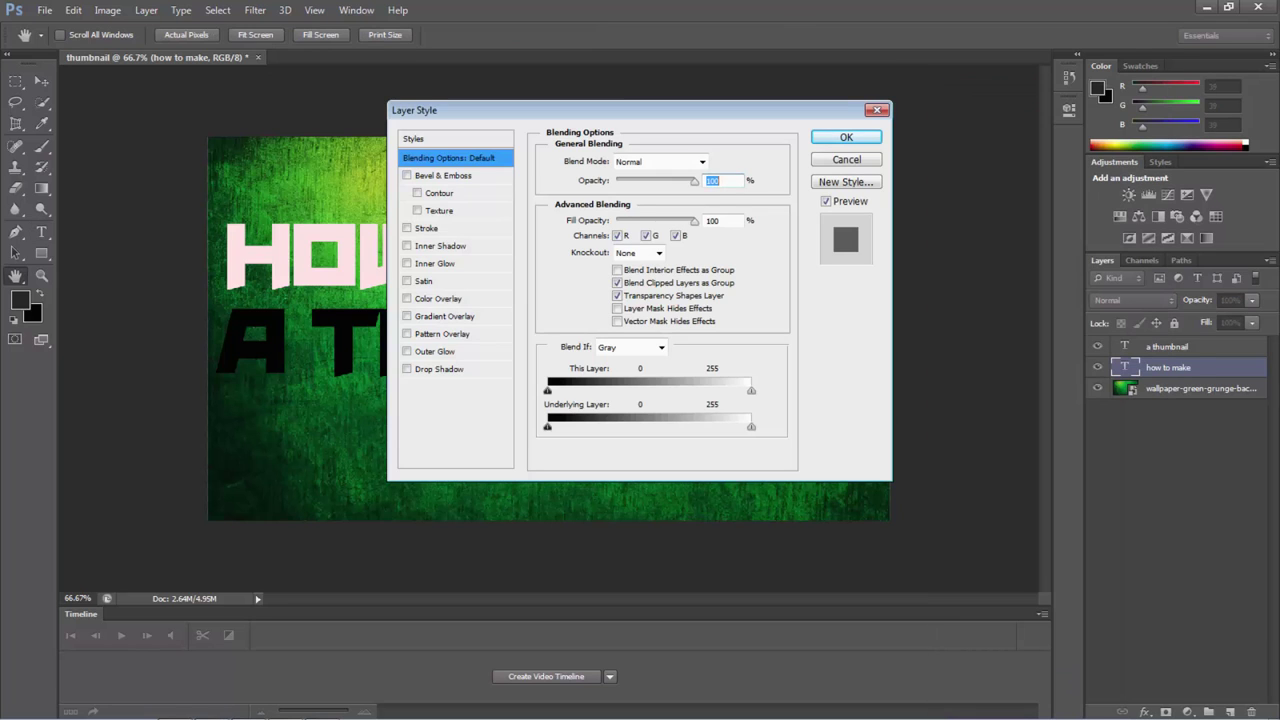
left_click_drag(500, 110, 782, 345)
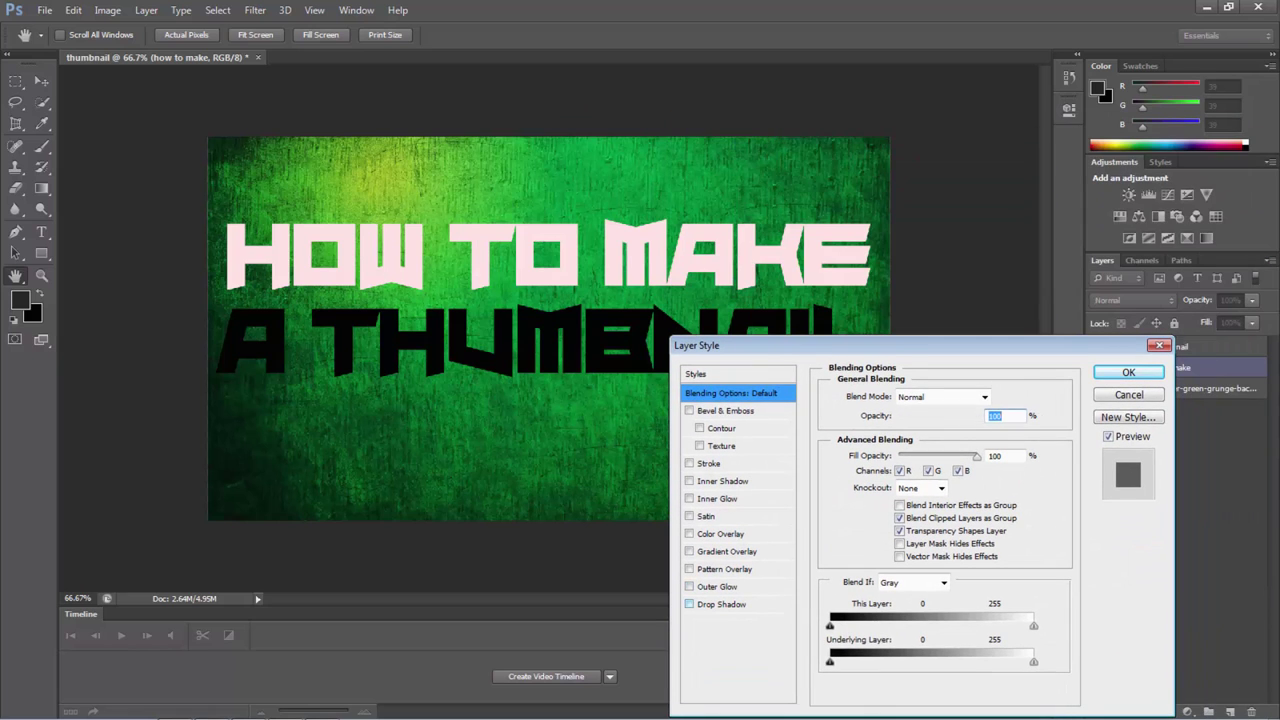
left_click(721, 604)
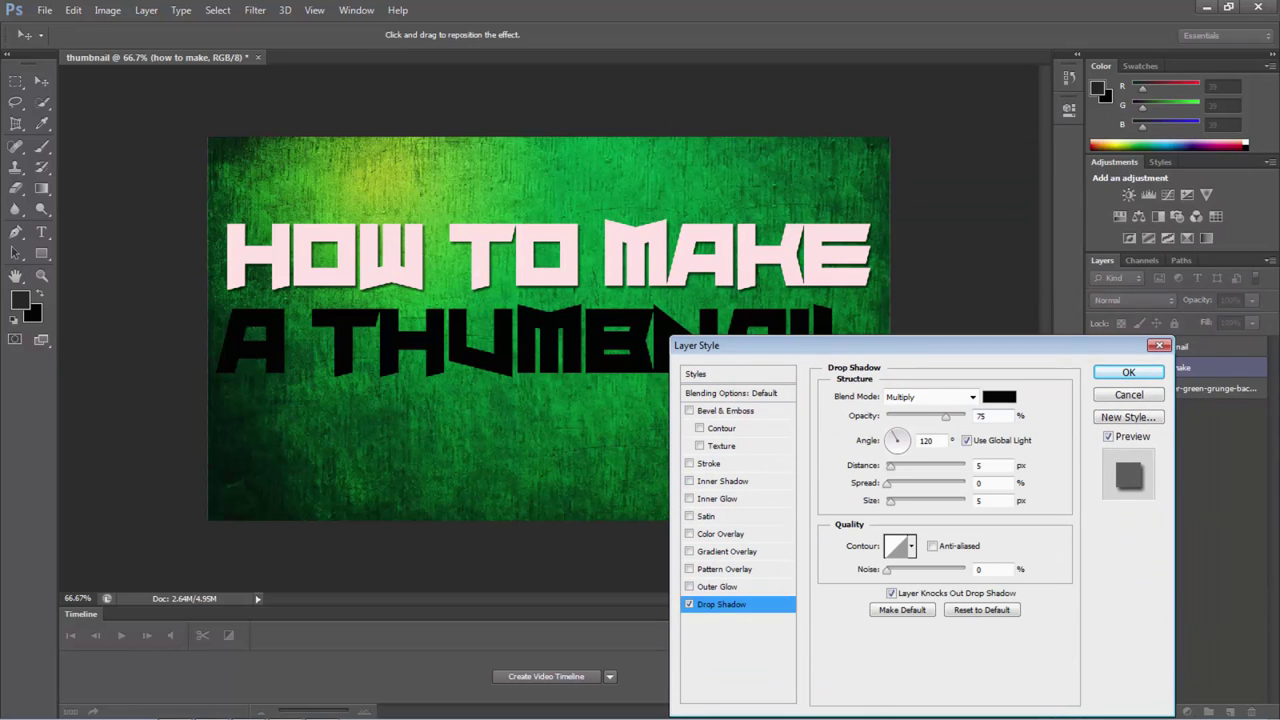
double_click(981, 415)
type("100")
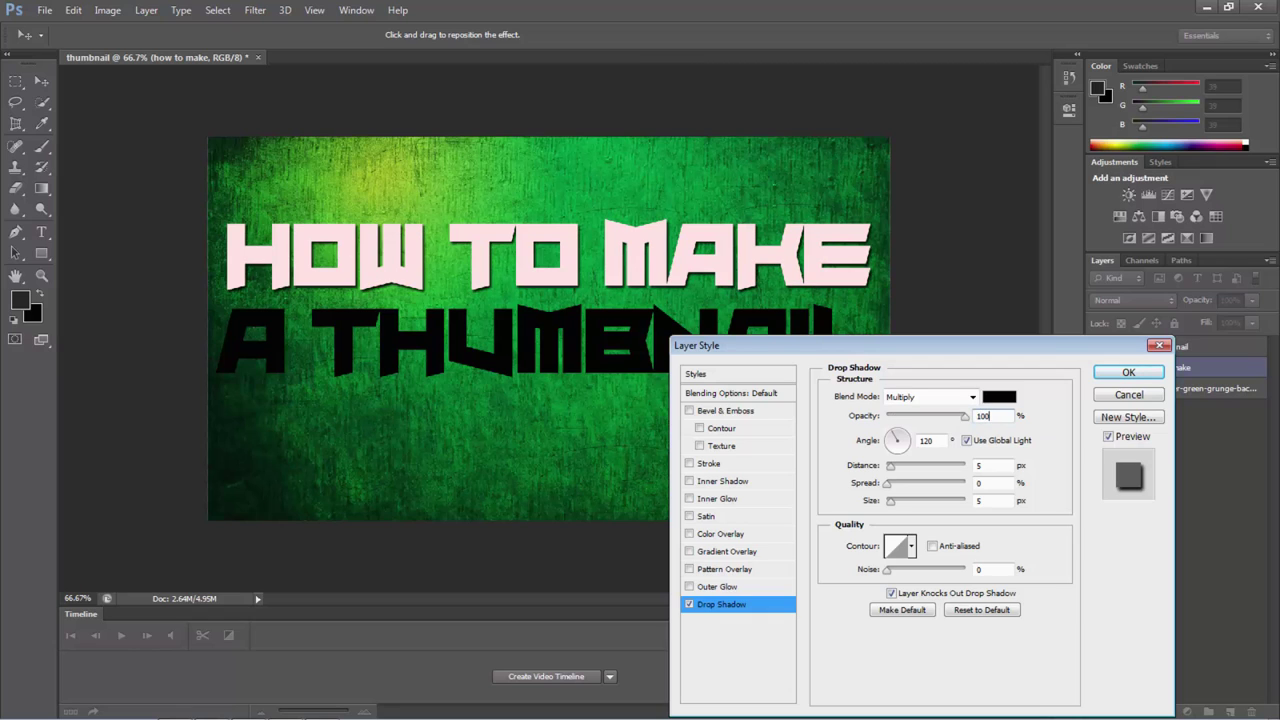
double_click(980, 465)
type("0")
double_click(980, 483)
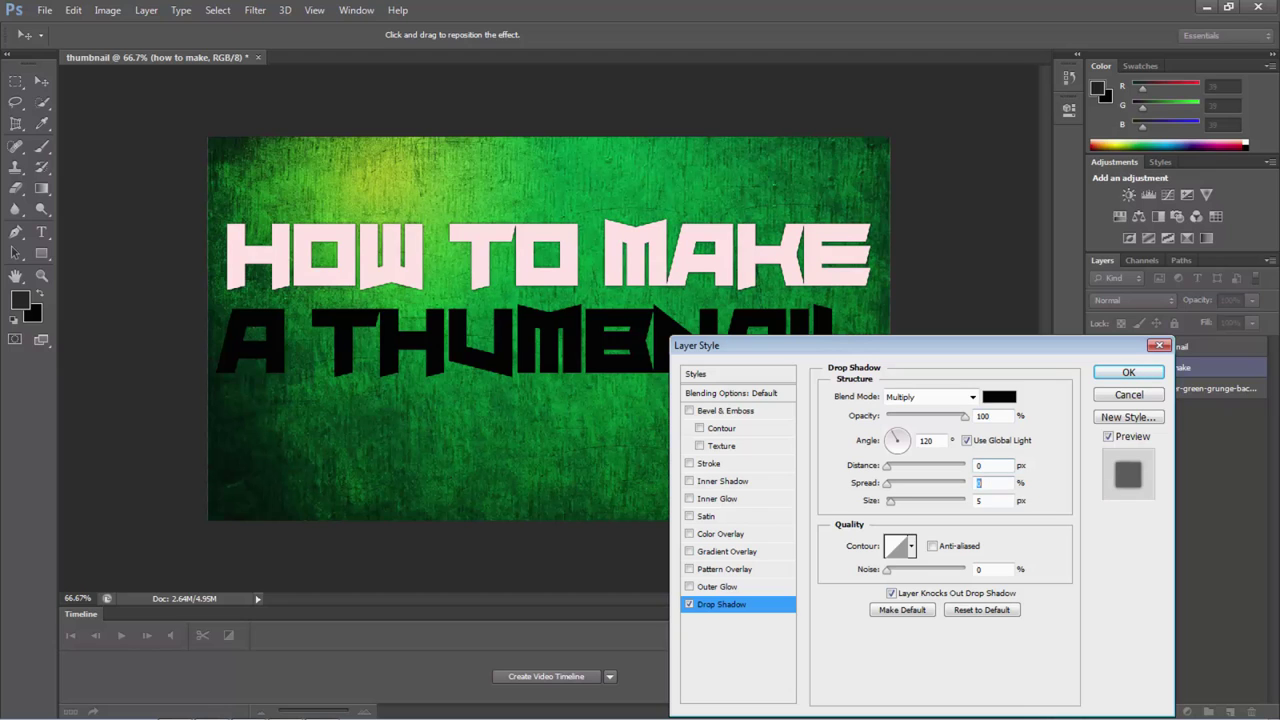
type("33")
double_click(980, 500)
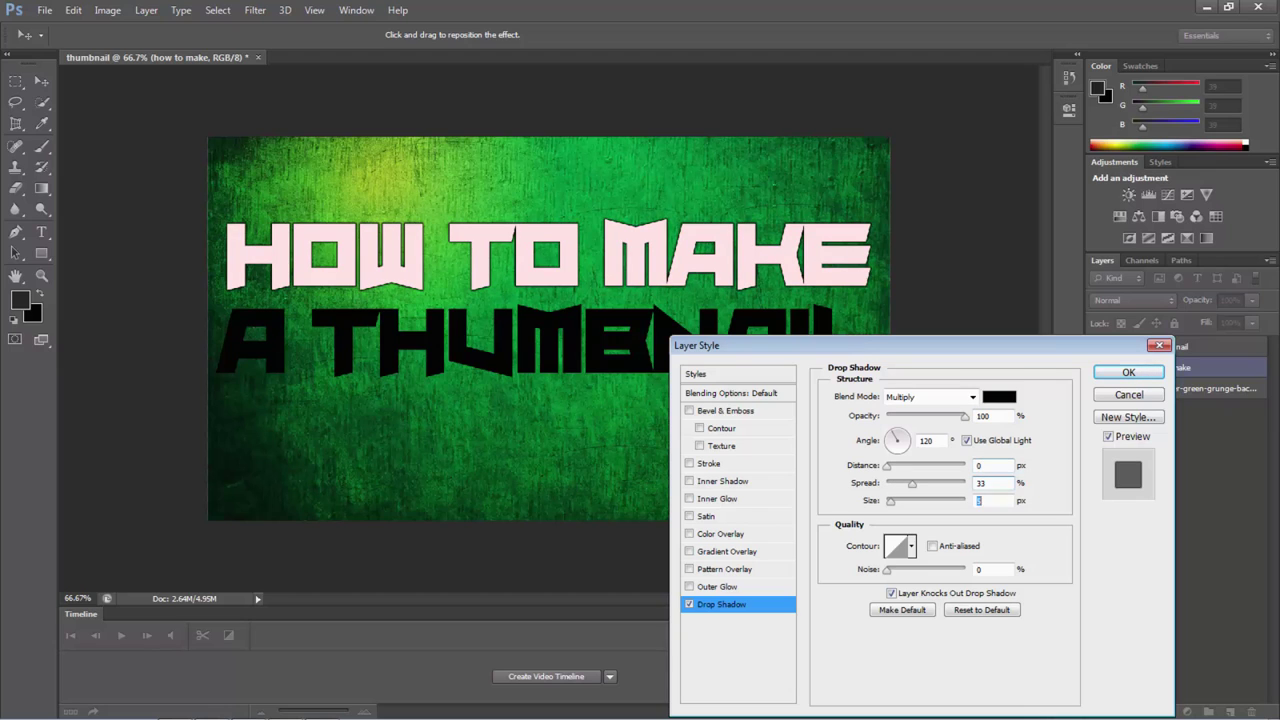
type("33")
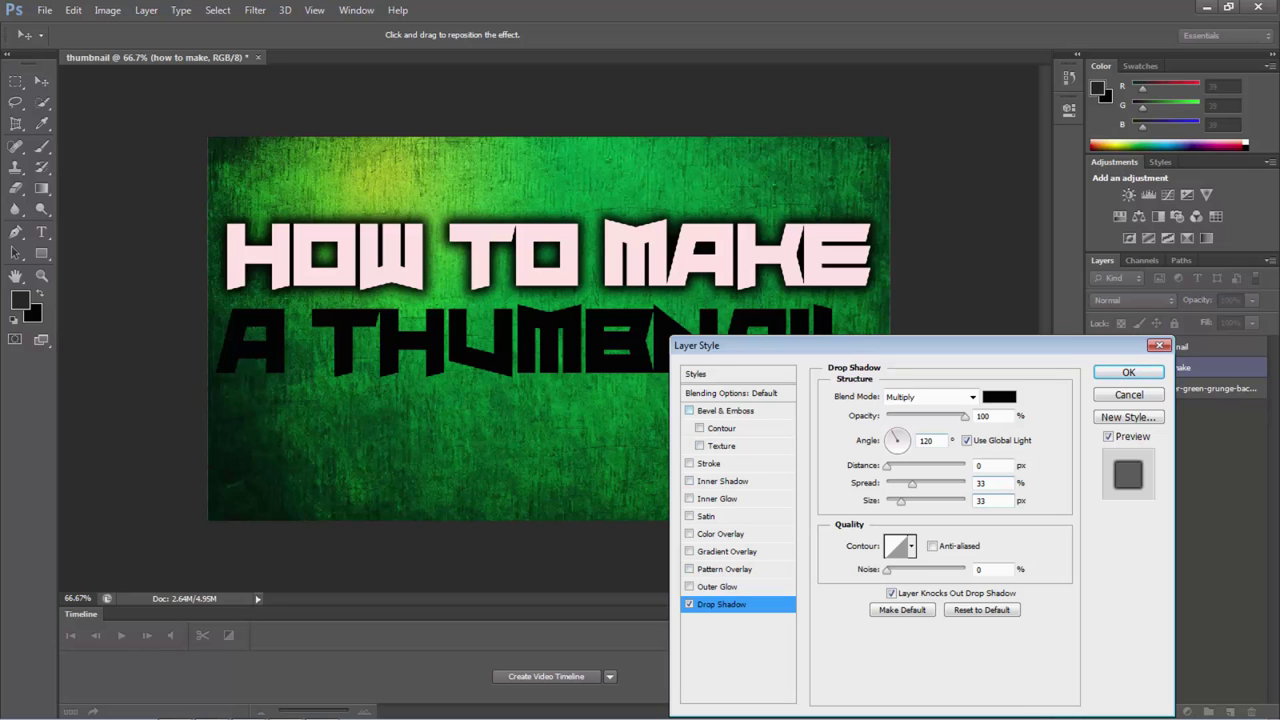
Step: Add an inner shadow to the how to make layer and color it bright green 24ff00
left_click(722, 481)
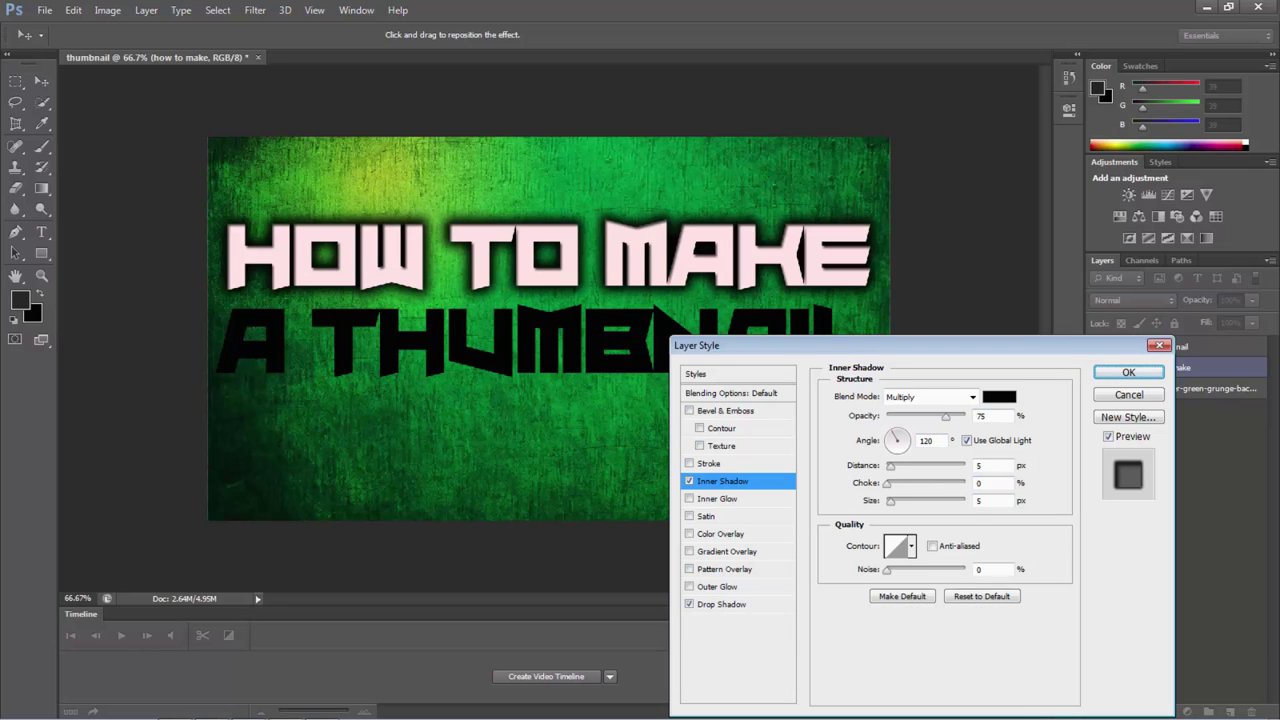
double_click(981, 416)
left_click(999, 397)
left_click(868, 297)
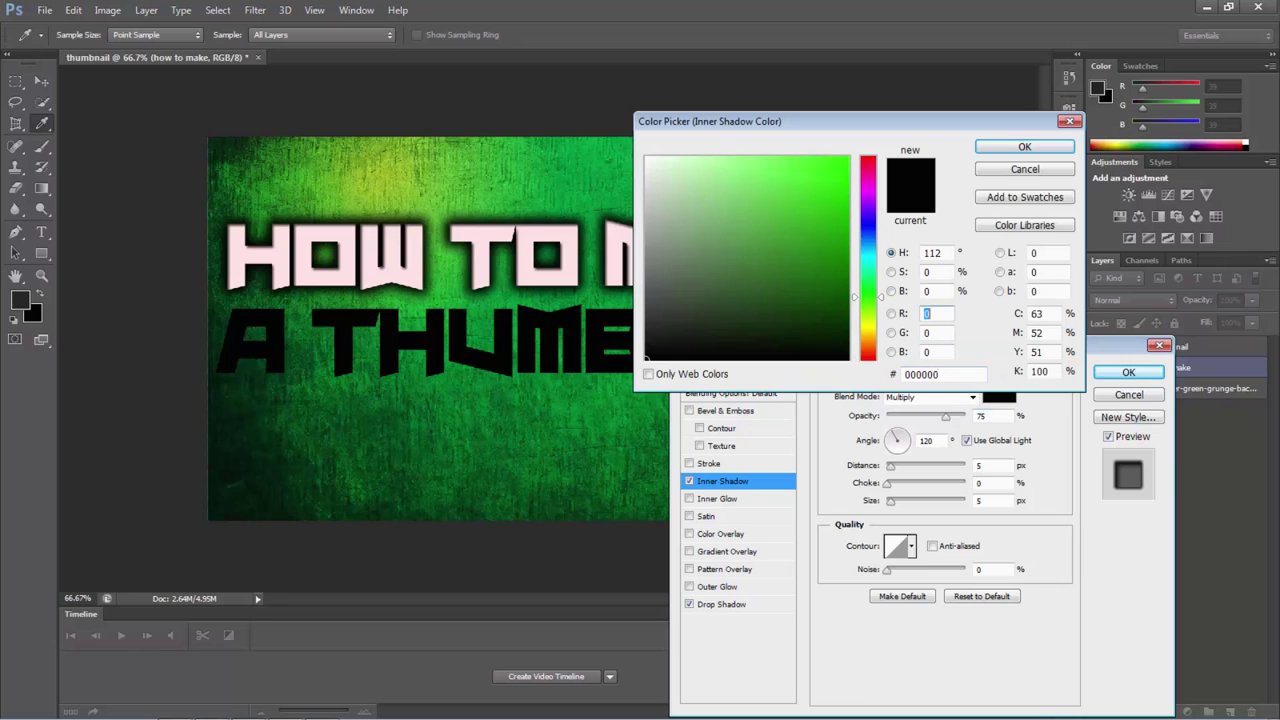
left_click(774, 202)
left_click_drag(774, 202, 849, 156)
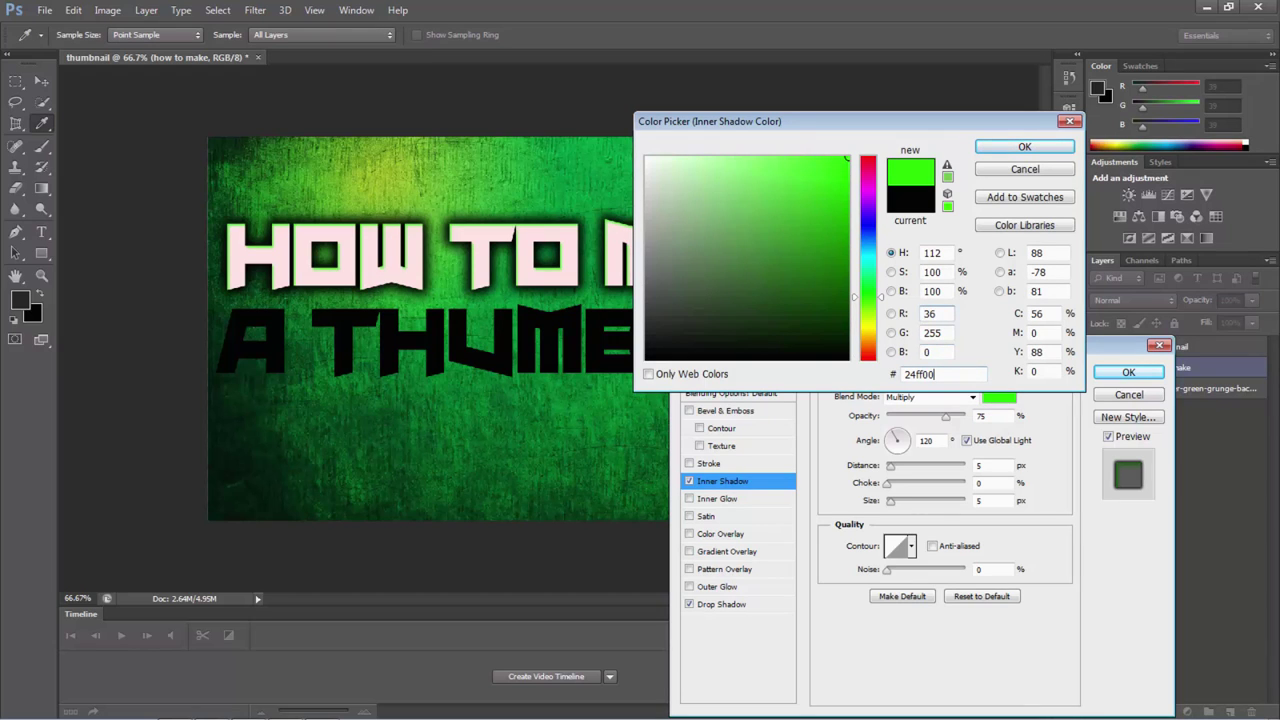
double_click(935, 374)
left_click(1025, 147)
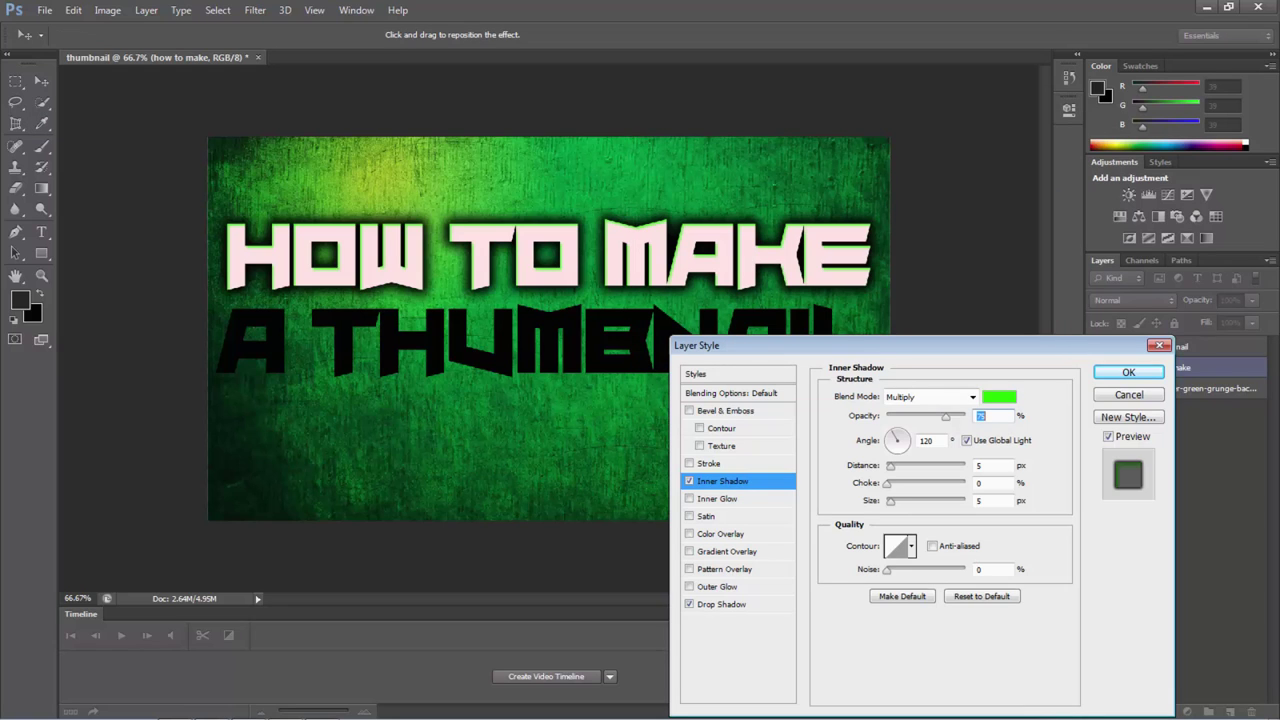
Step: Add Bevel & Emboss to the how to make layer with 1000% depth, 3 px size and 16 px soften, and apply the layer style
left_click(725, 410)
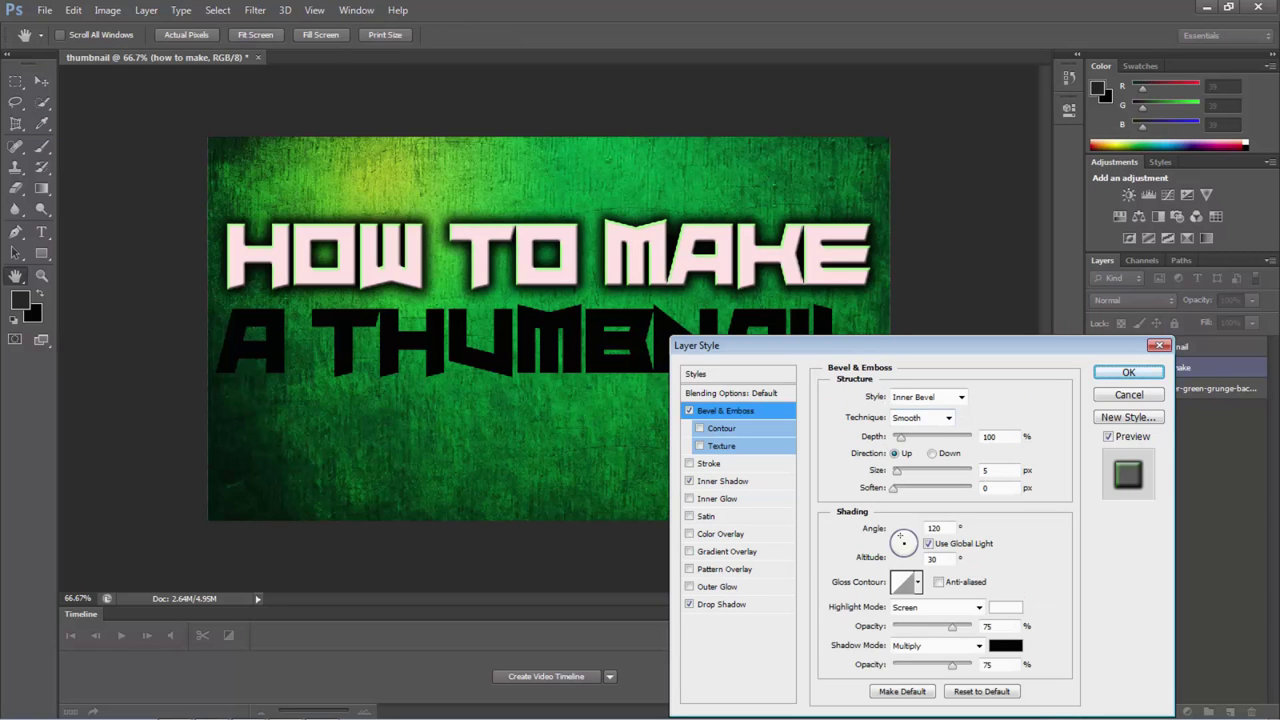
left_click_drag(900, 437, 970, 437)
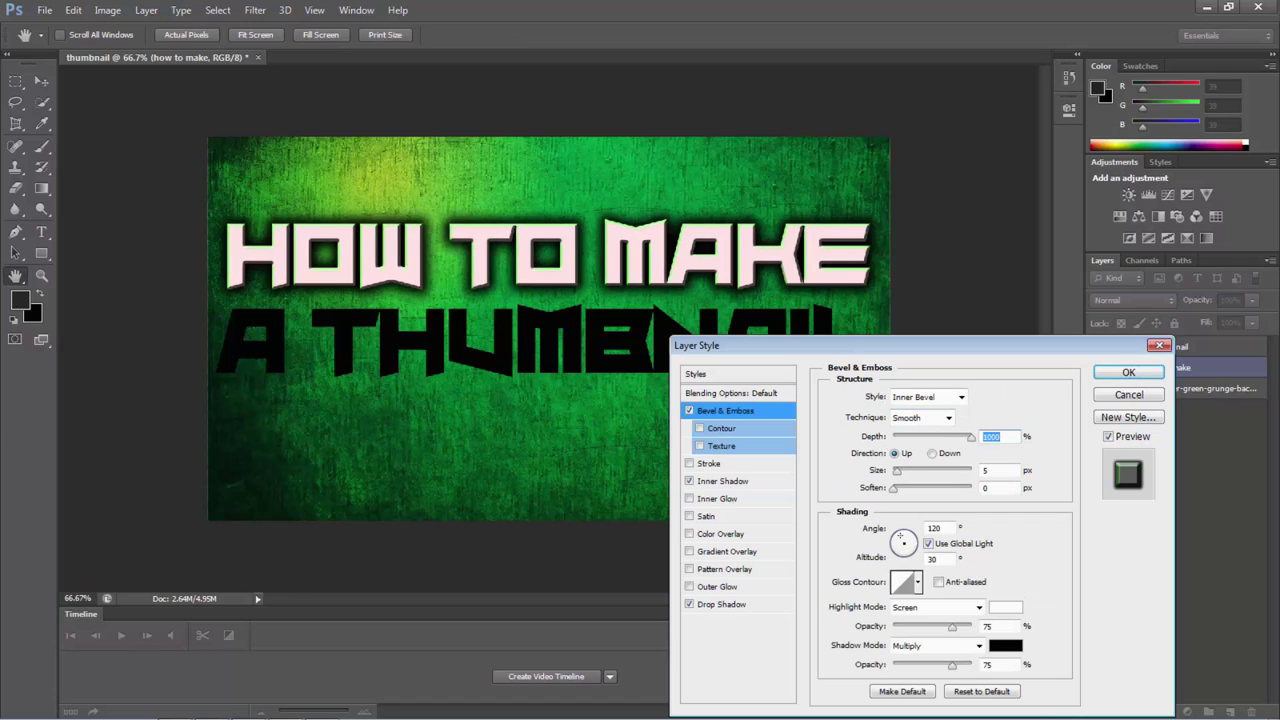
left_click_drag(897, 471, 970, 488)
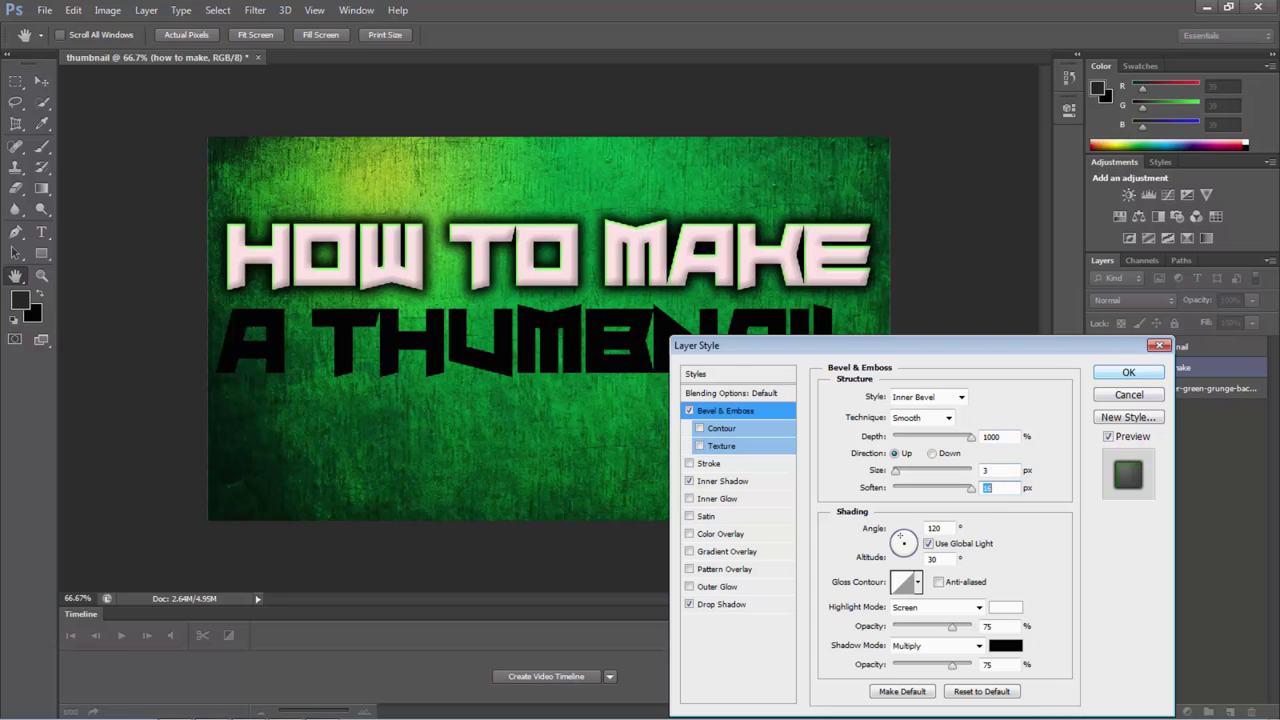
key("Return")
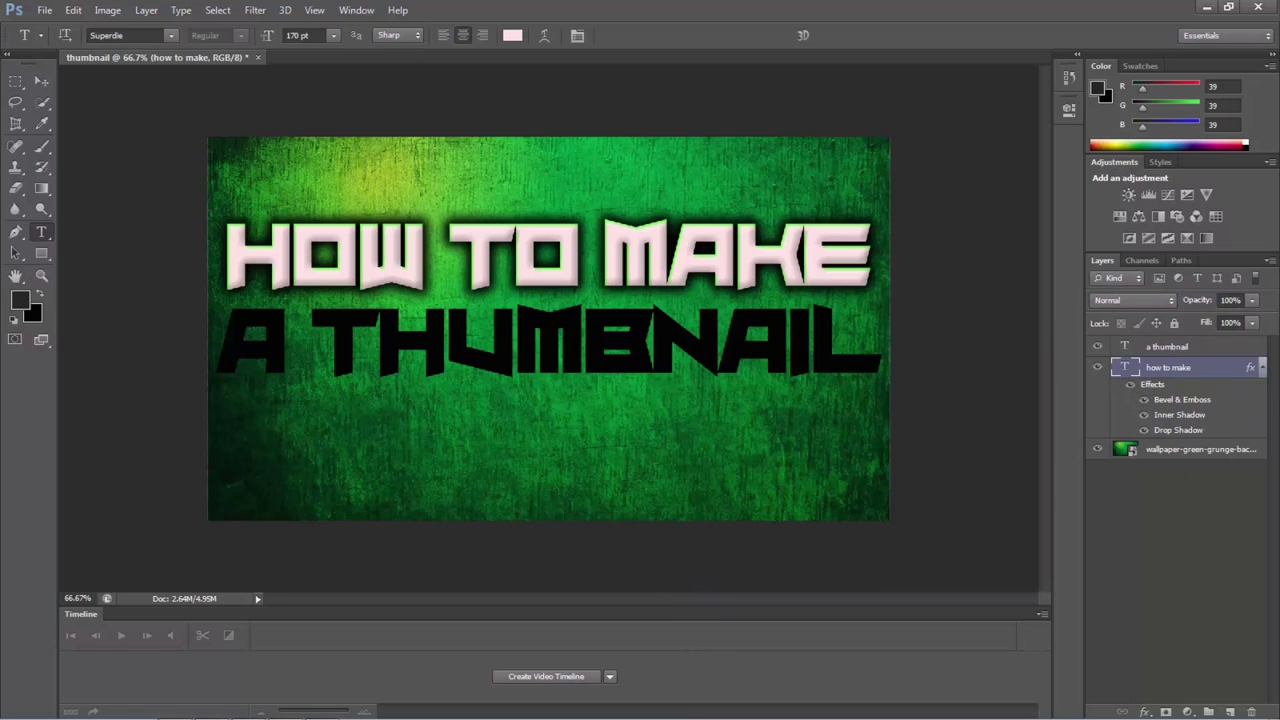
Step: Add a black drop shadow with 100% opacity to the a thumbnail layer
right_click(1160, 346)
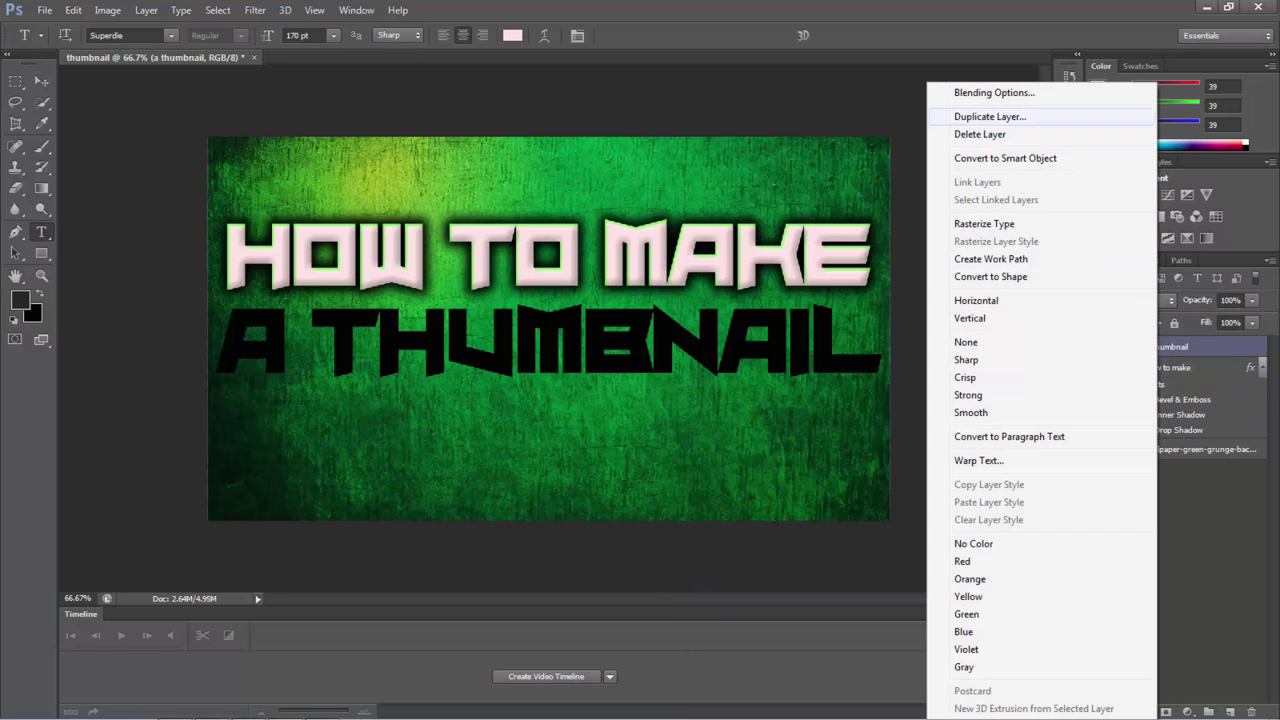
left_click(993, 92)
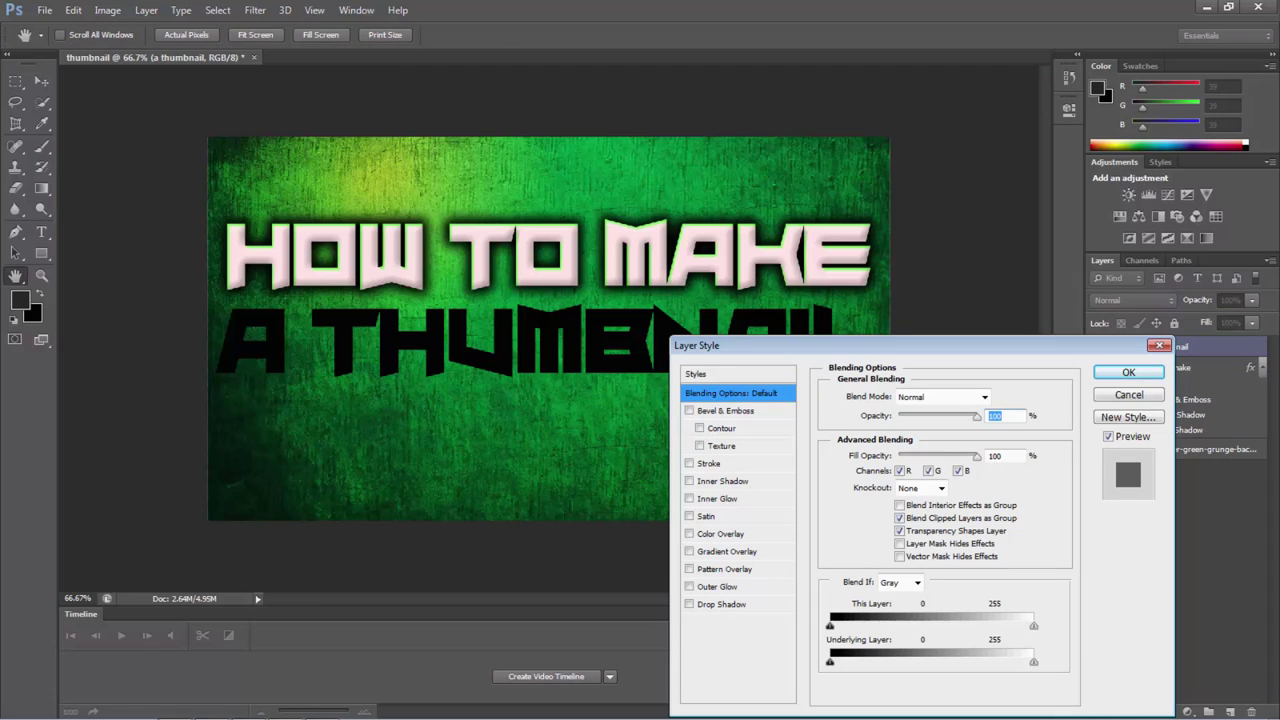
left_click(722, 604)
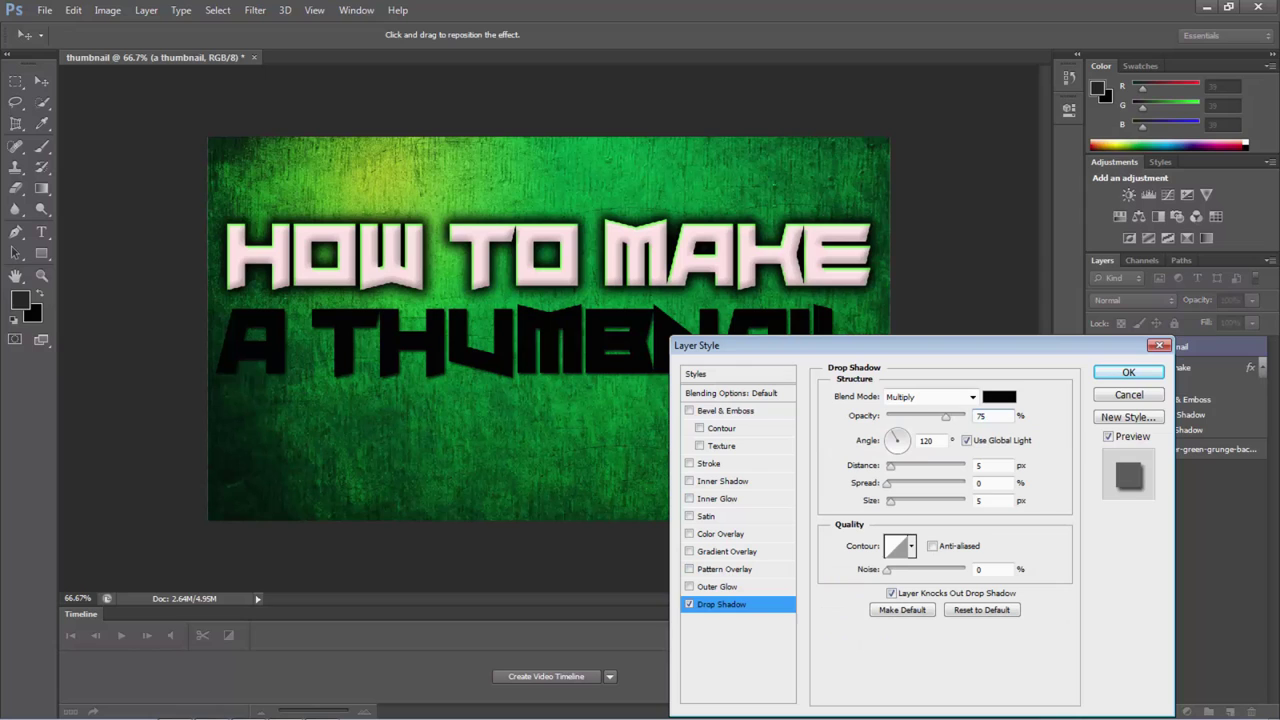
left_click_drag(946, 416, 968, 416)
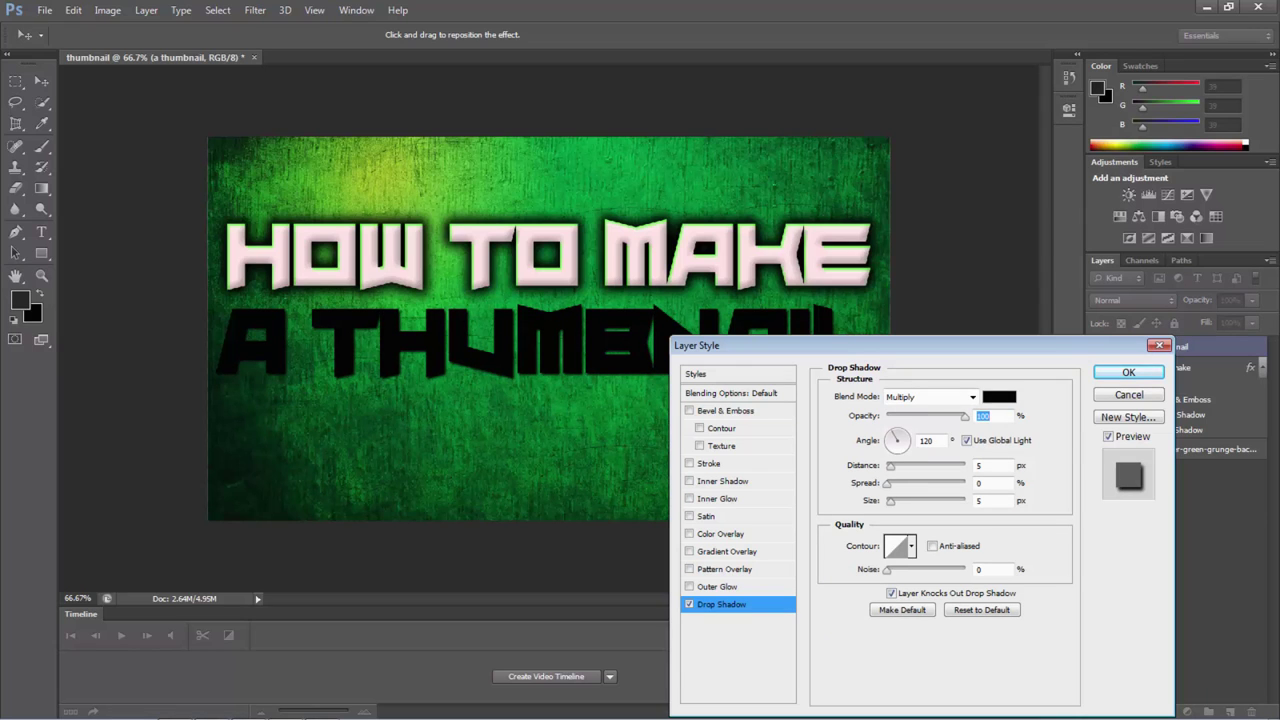
left_click(999, 397)
left_click_drag(648, 158, 850, 361)
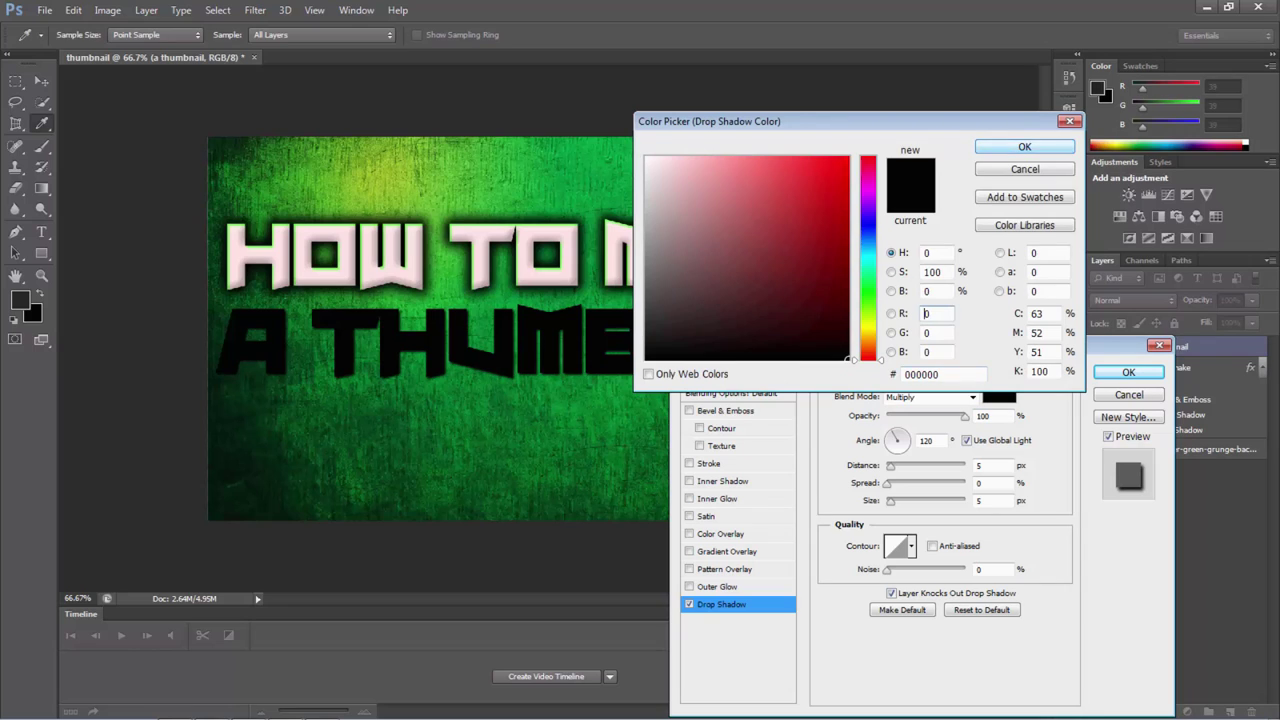
left_click(1025, 147)
Step: Try a light textured pattern overlay at 34% opacity on the a thumbnail layer, and turn the overlay off again
left_click(725, 569)
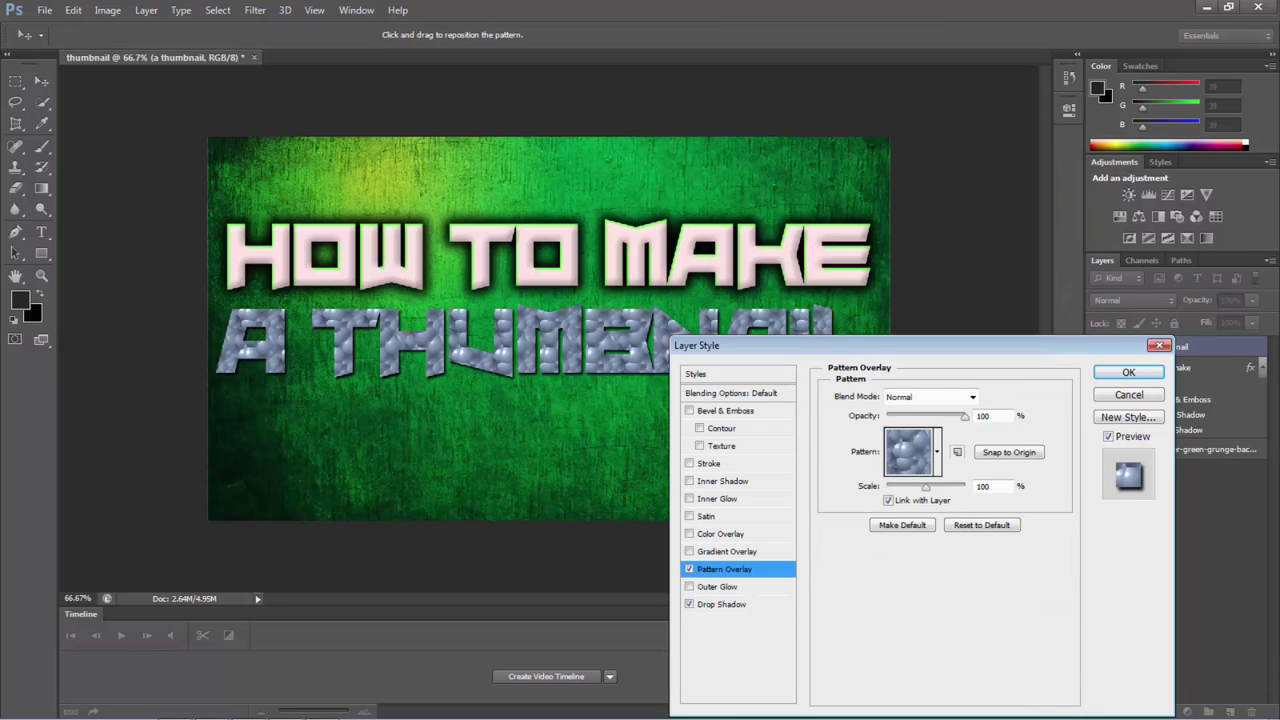
left_click(937, 452)
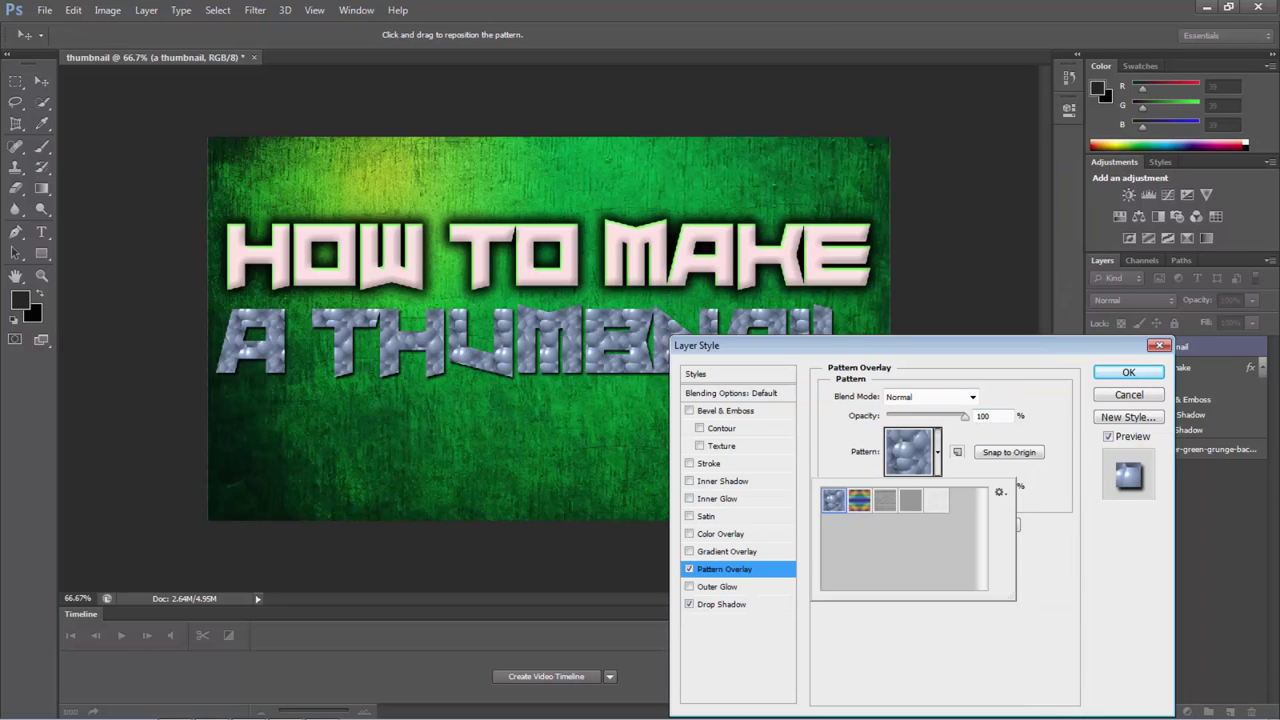
left_click(937, 452)
left_click(937, 452)
left_click(936, 500)
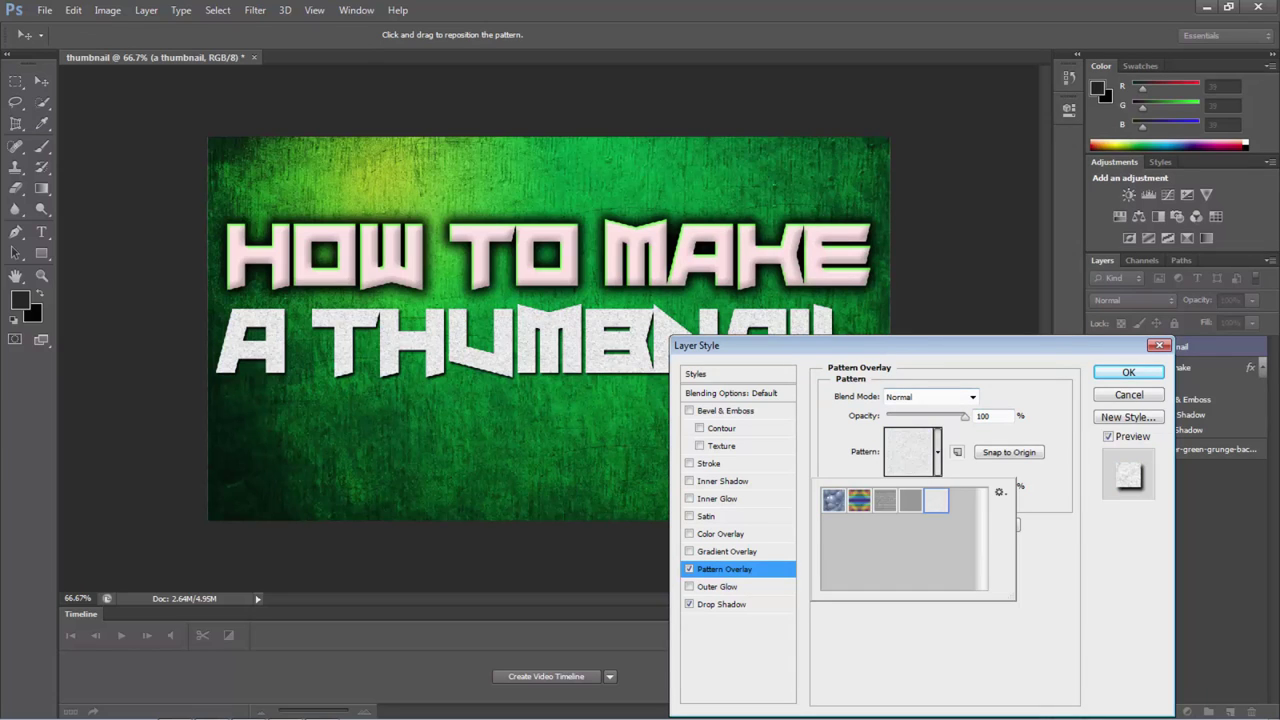
left_click_drag(965, 416, 912, 415)
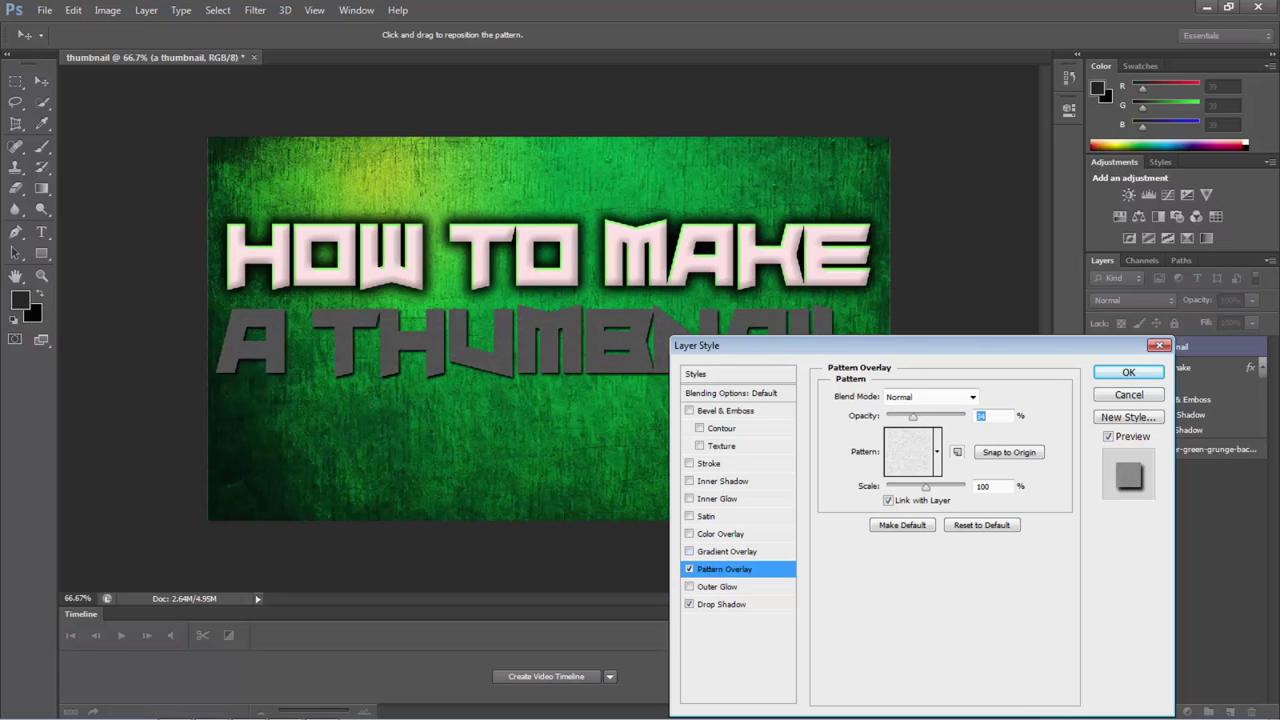
left_click(689, 569)
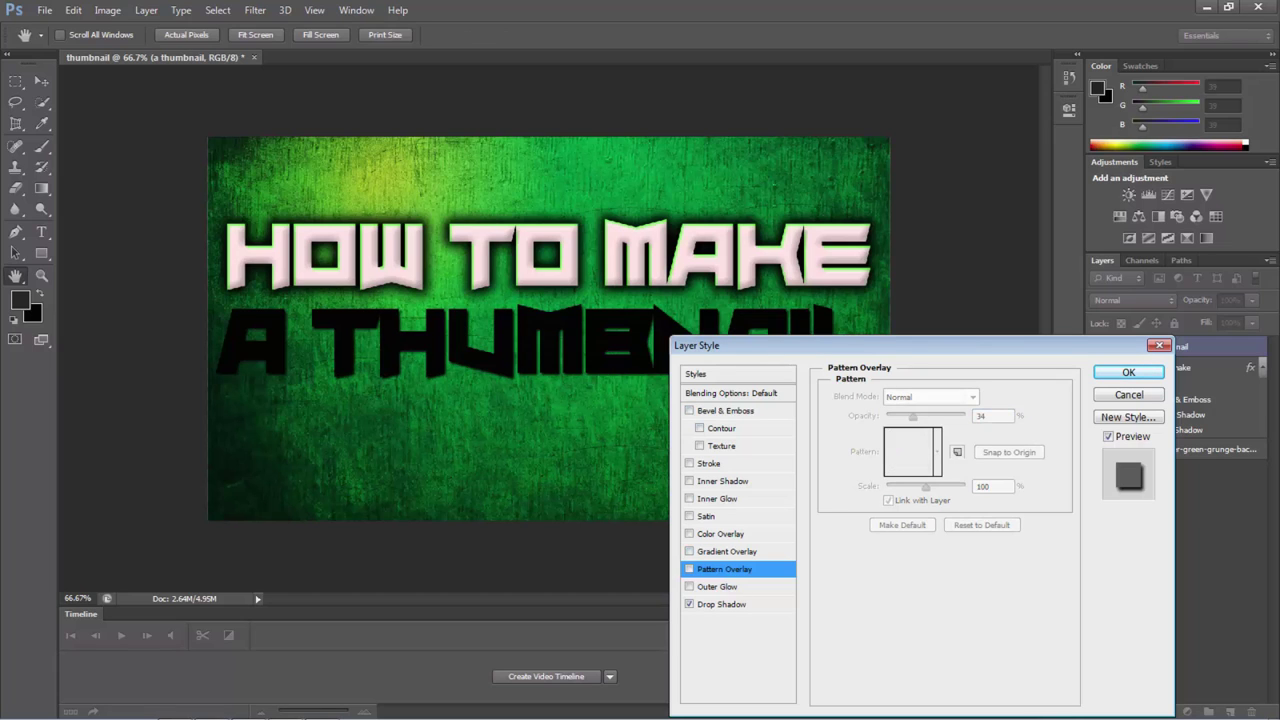
Step: Add an inner shadow to the a thumbnail layer and color it bright green 24ff00
left_click(689, 481)
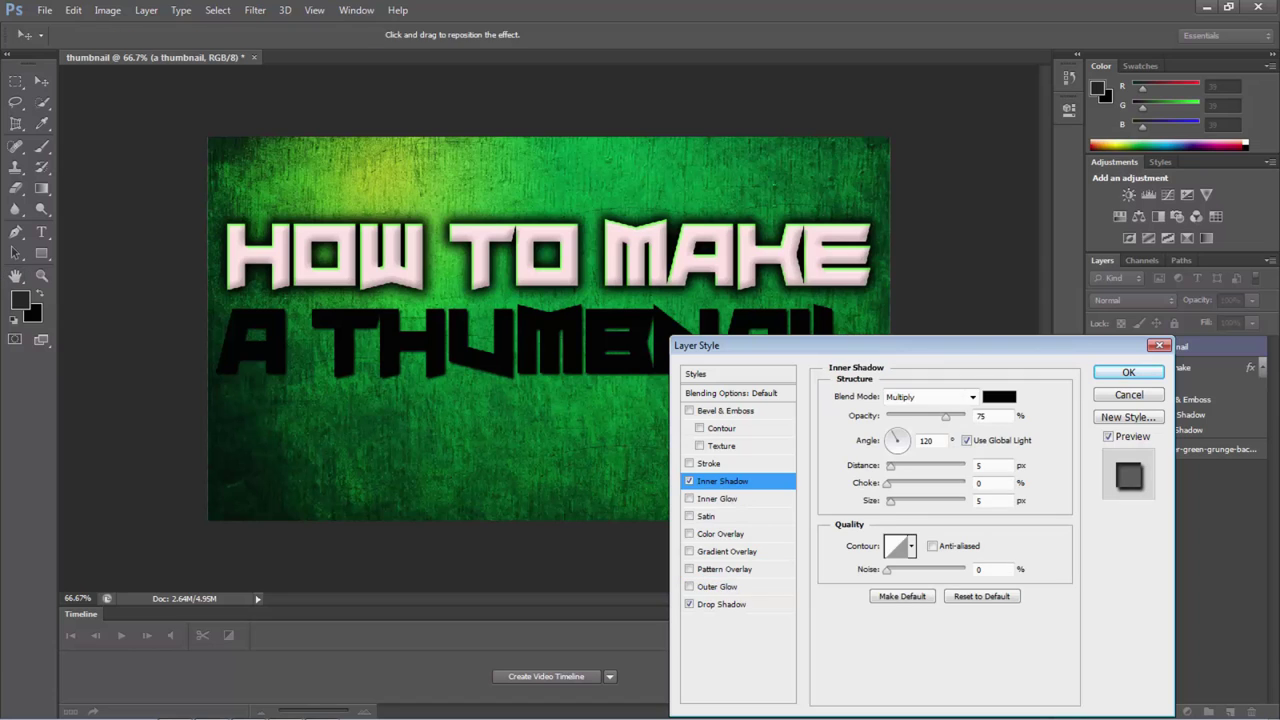
left_click(998, 397)
double_click(922, 374)
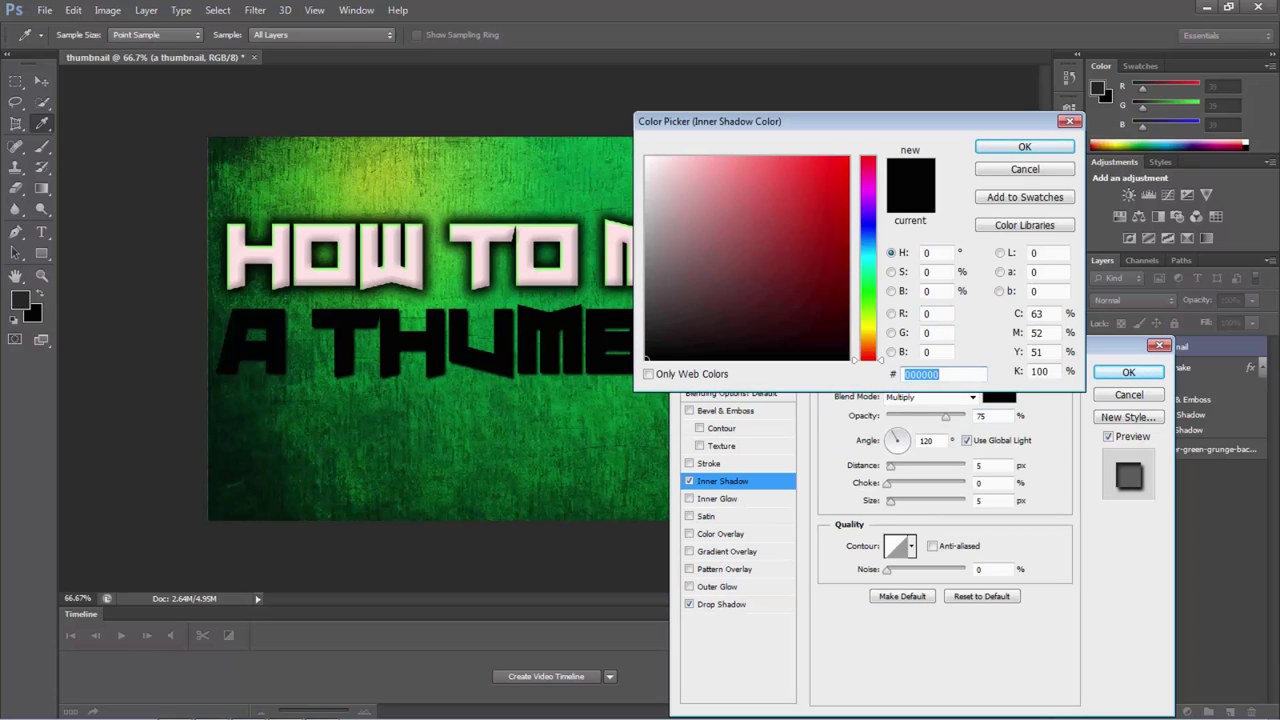
type("24ff00")
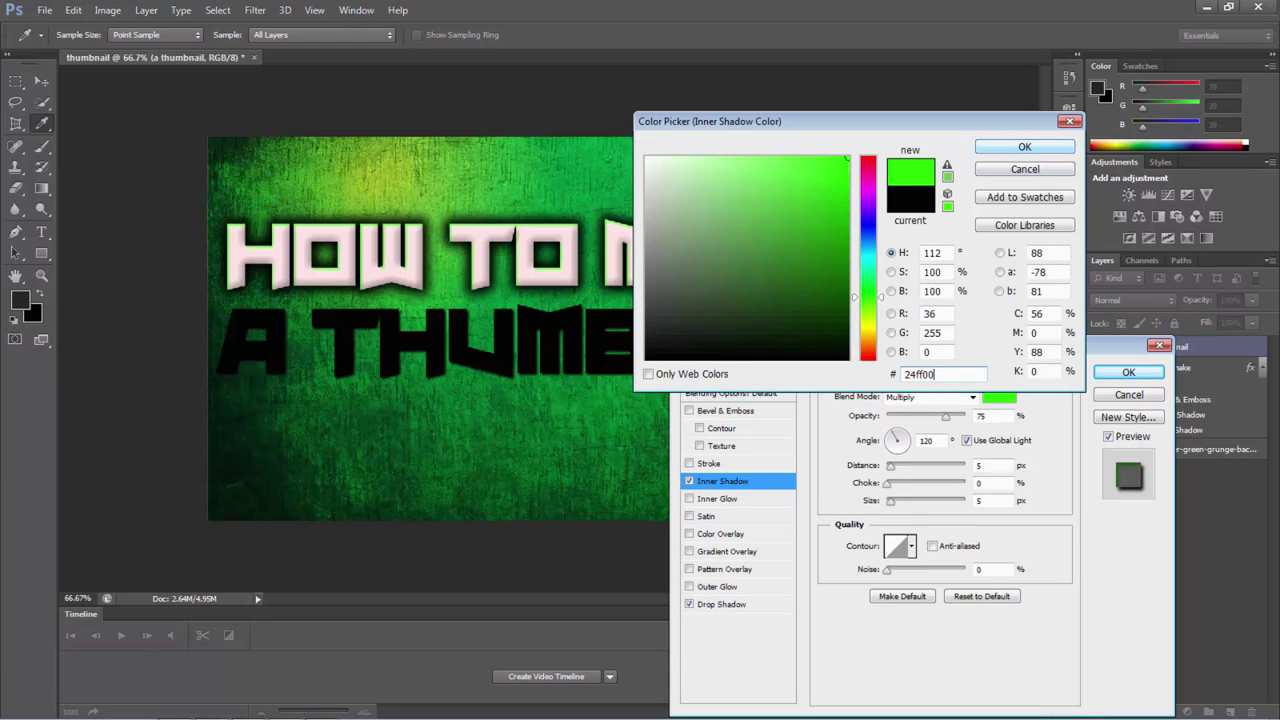
key("Return")
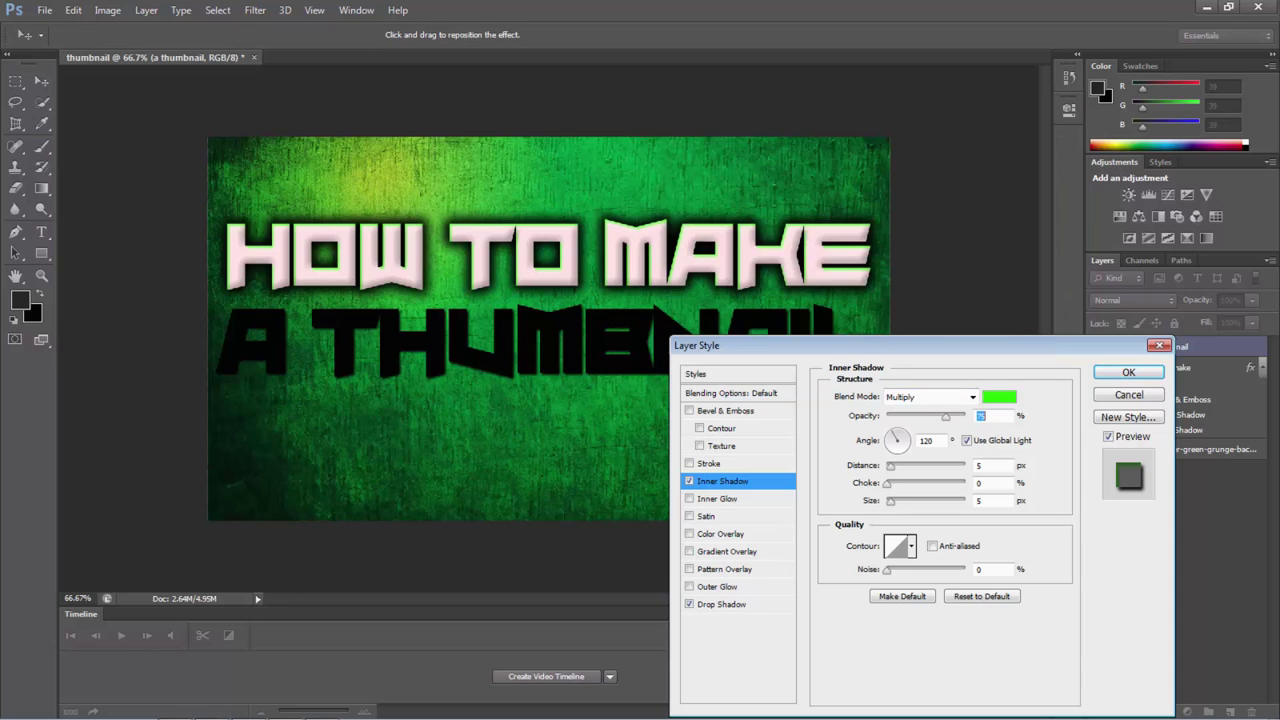
Step: Set the inner shadow to 100% opacity, 10 px distance and 10 px size, and apply the layer style
left_click_drag(946, 416, 967, 416)
double_click(1004, 466)
type("10")
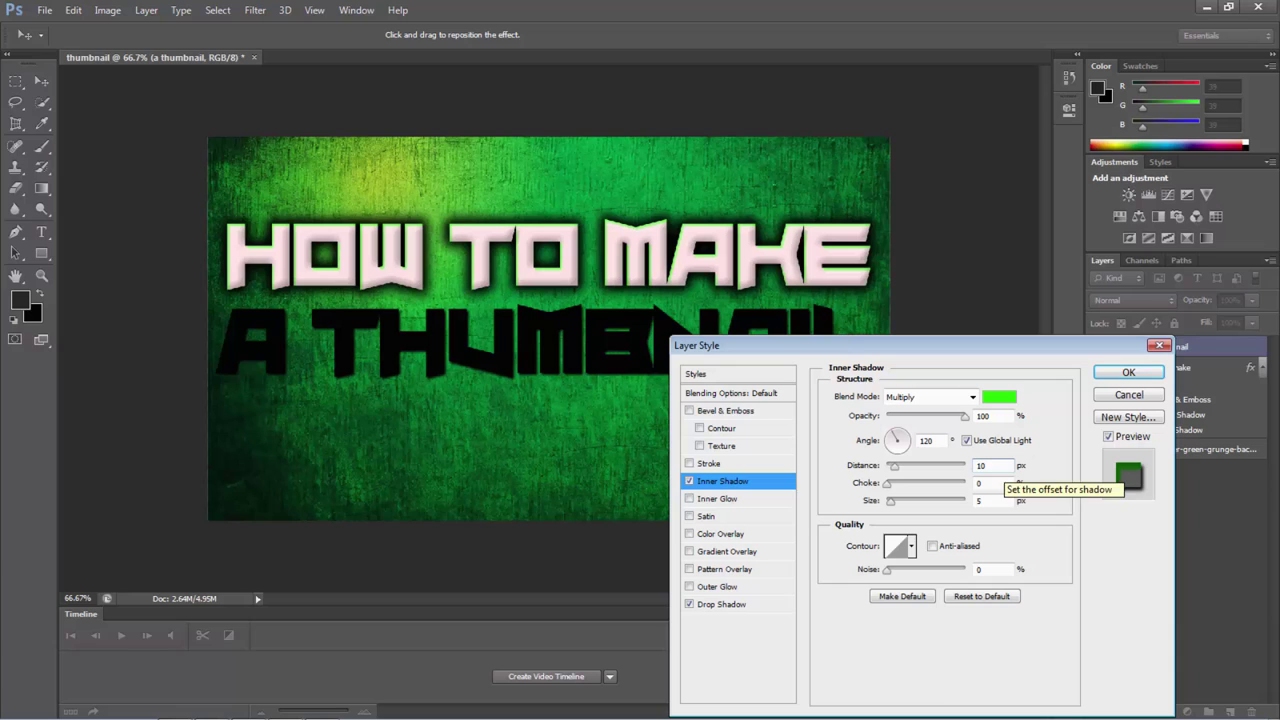
key("BackSpace")
key("BackSpace")
type("0")
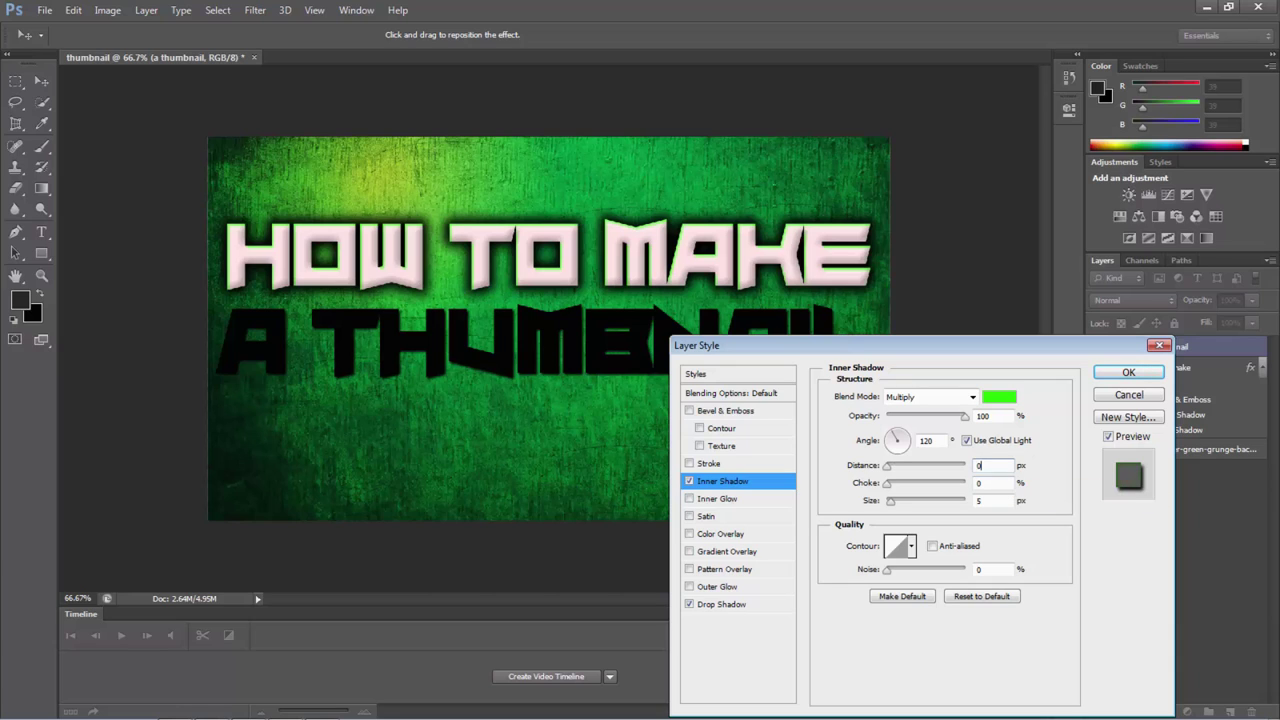
type("10")
key("Return")
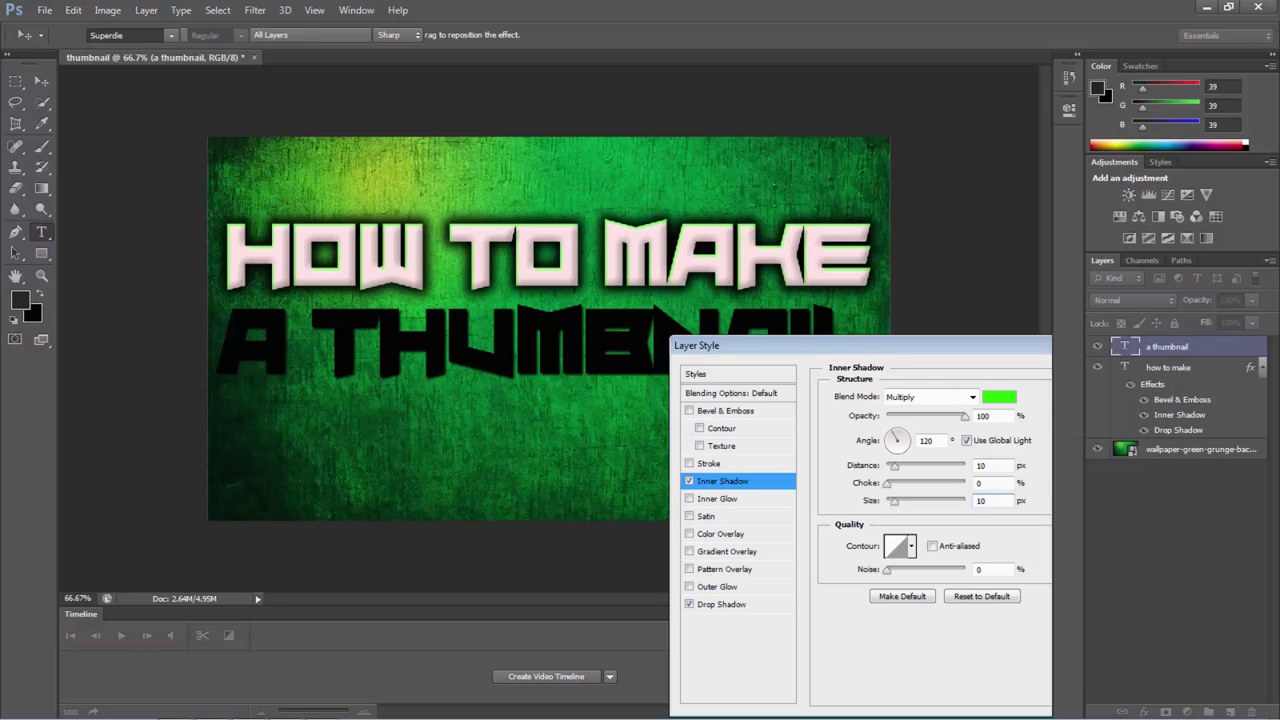
Step: Move the A THUMBNAIL text lower and the HOW TO MAKE text higher to open a gap between the two lines
key("v")
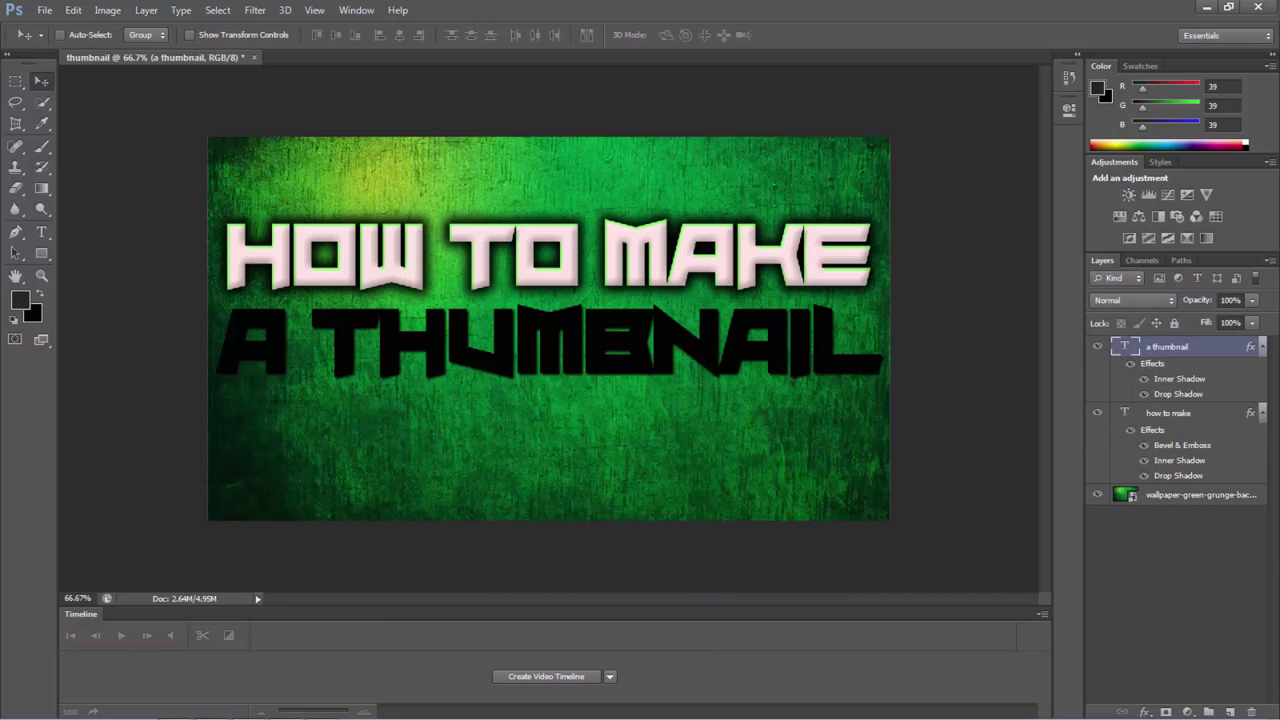
key("t")
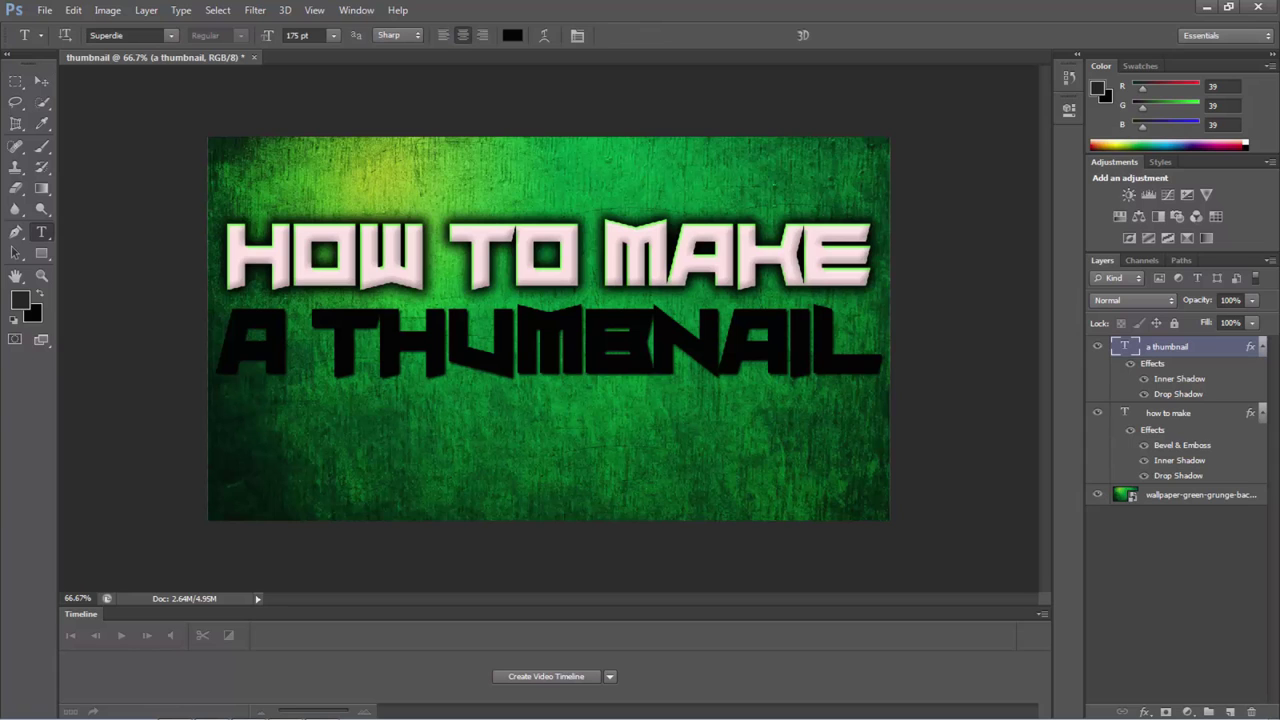
key("v")
left_click_drag(412, 226, 419, 316)
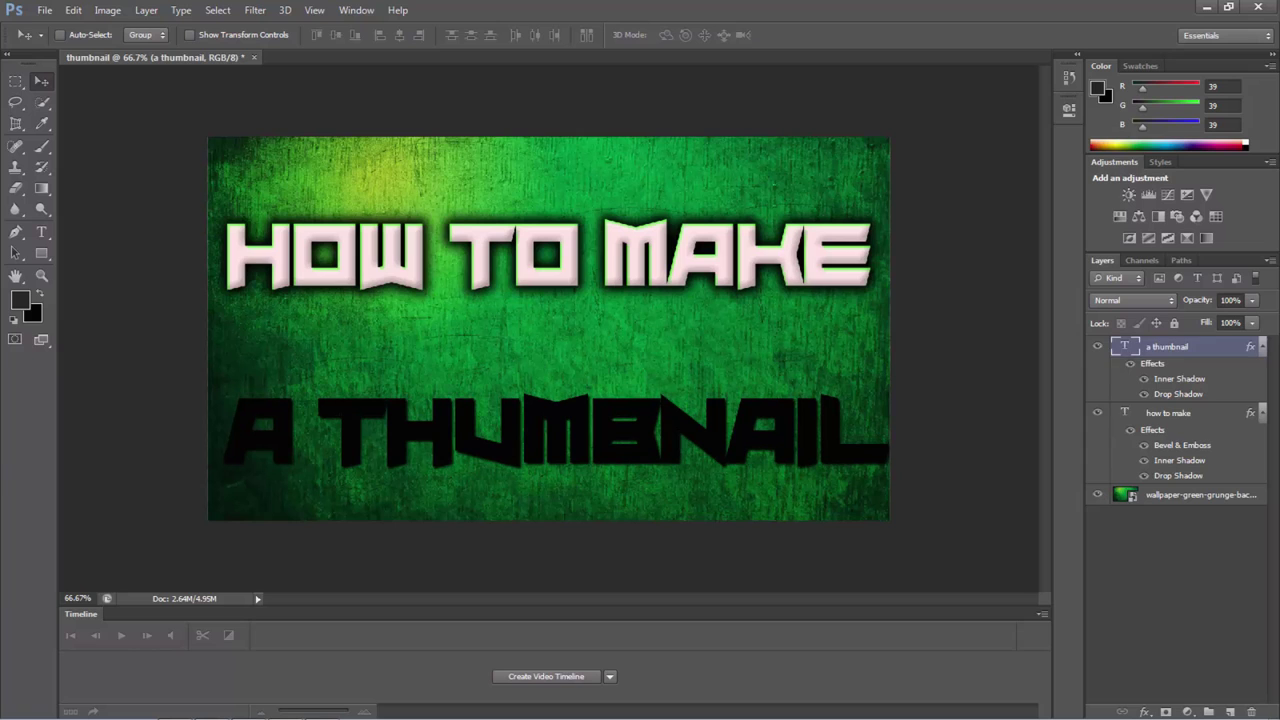
left_click(1180, 413)
left_click_drag(870, 190, 870, 148)
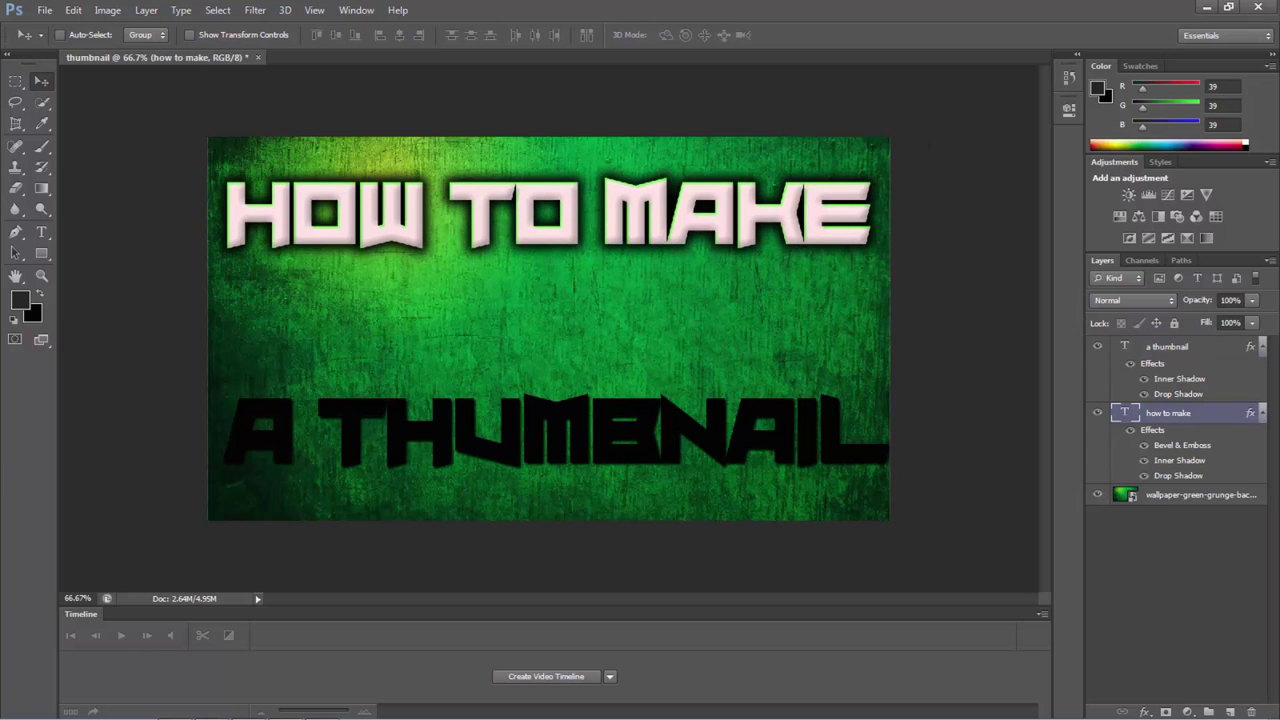
Step: Add a new text line reading "good" below HOW TO MAKE and select the whole word
key("t")
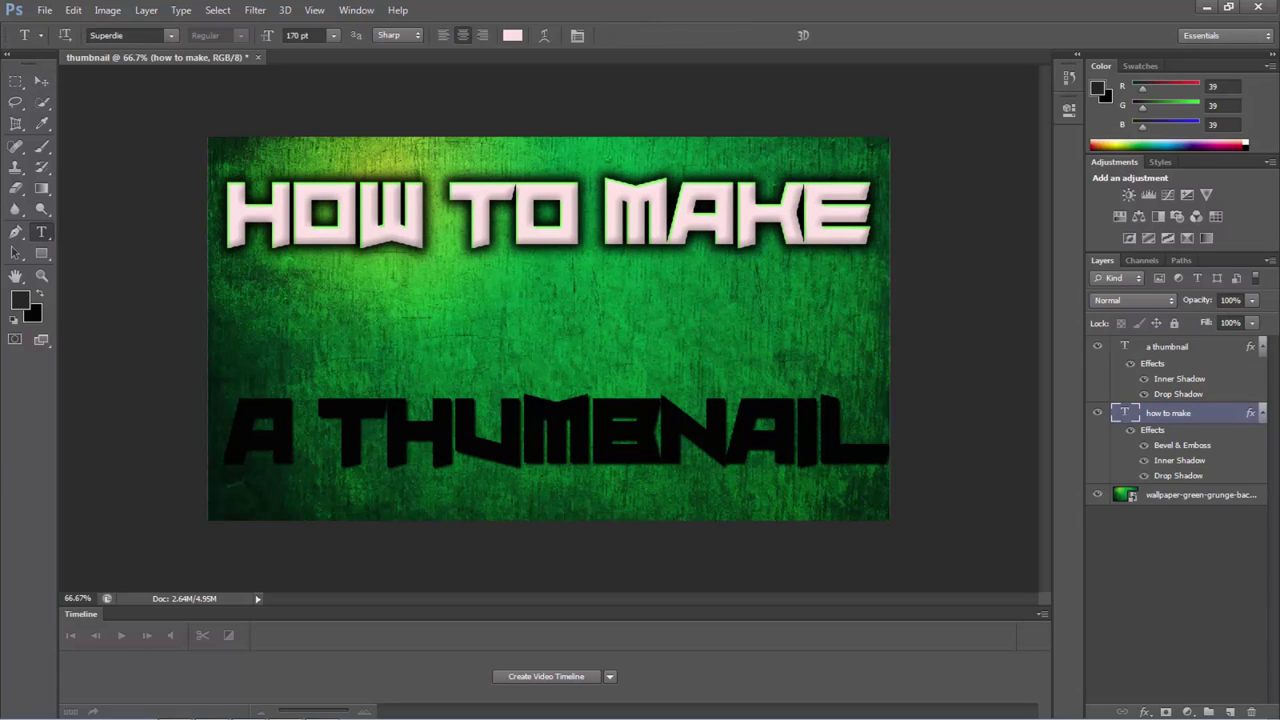
left_click(495, 305)
type("goo")
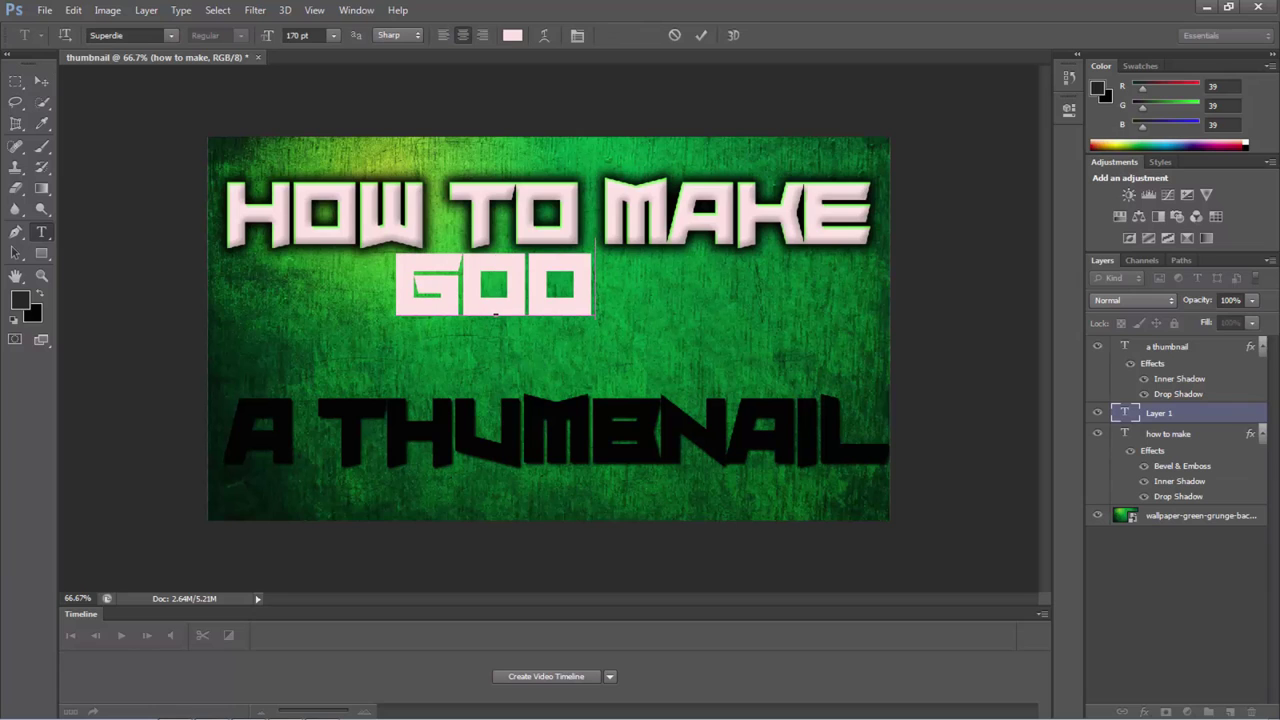
type("d")
key("ctrl+a")
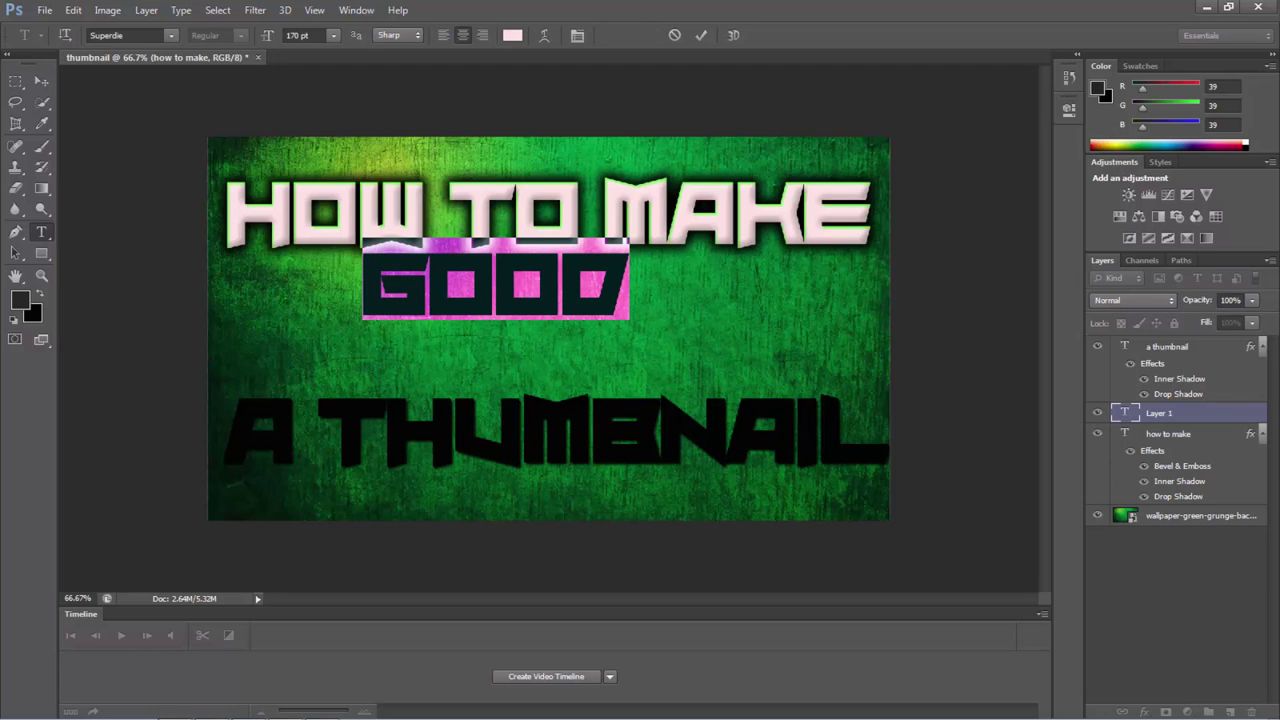
Step: Try the ToxicPowers and Animal Silence fonts on the GOOD text
left_click(171, 36)
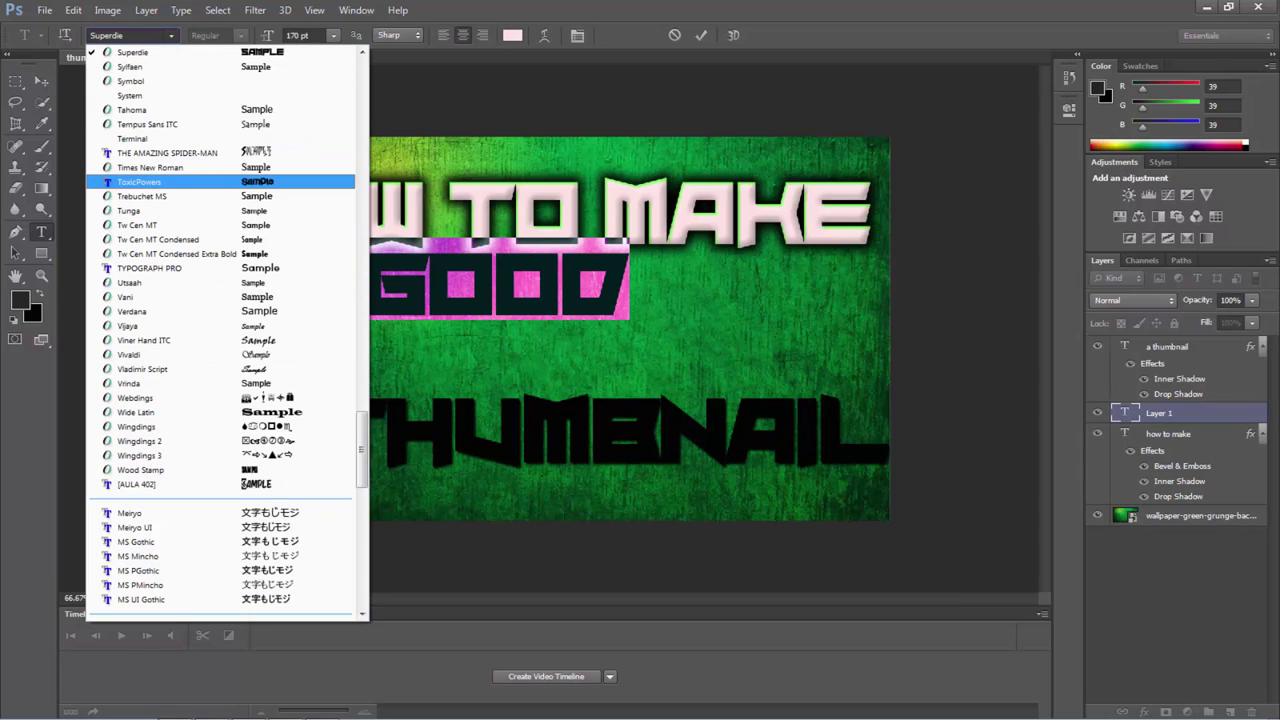
key("Return")
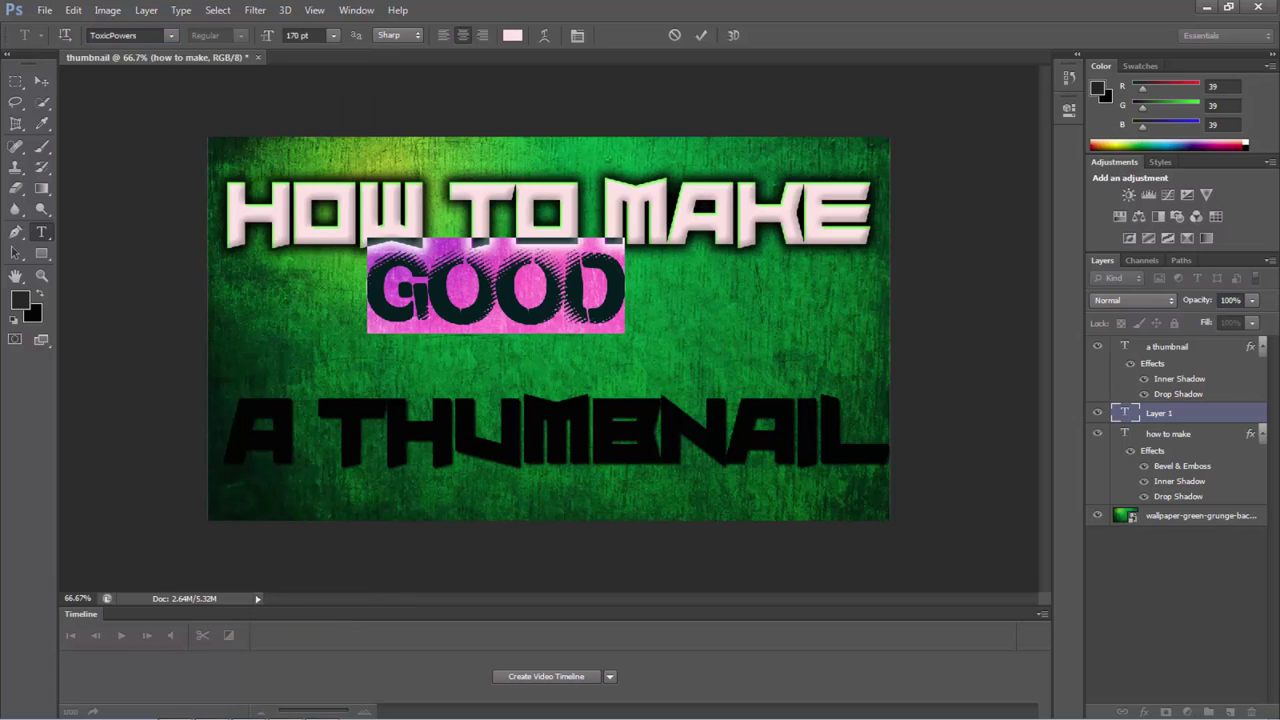
left_click(171, 35)
key("Down")
key("Down")
key("Down")
key("Down")
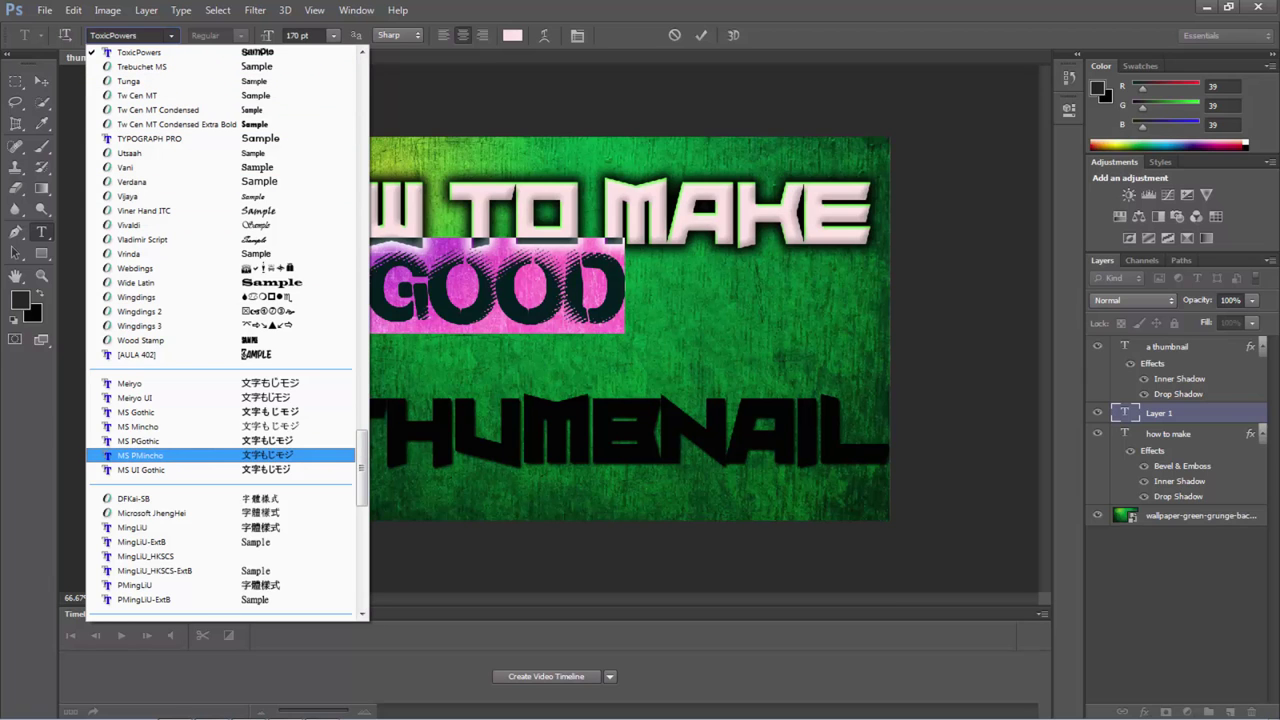
scroll(228, 330, "up", 20)
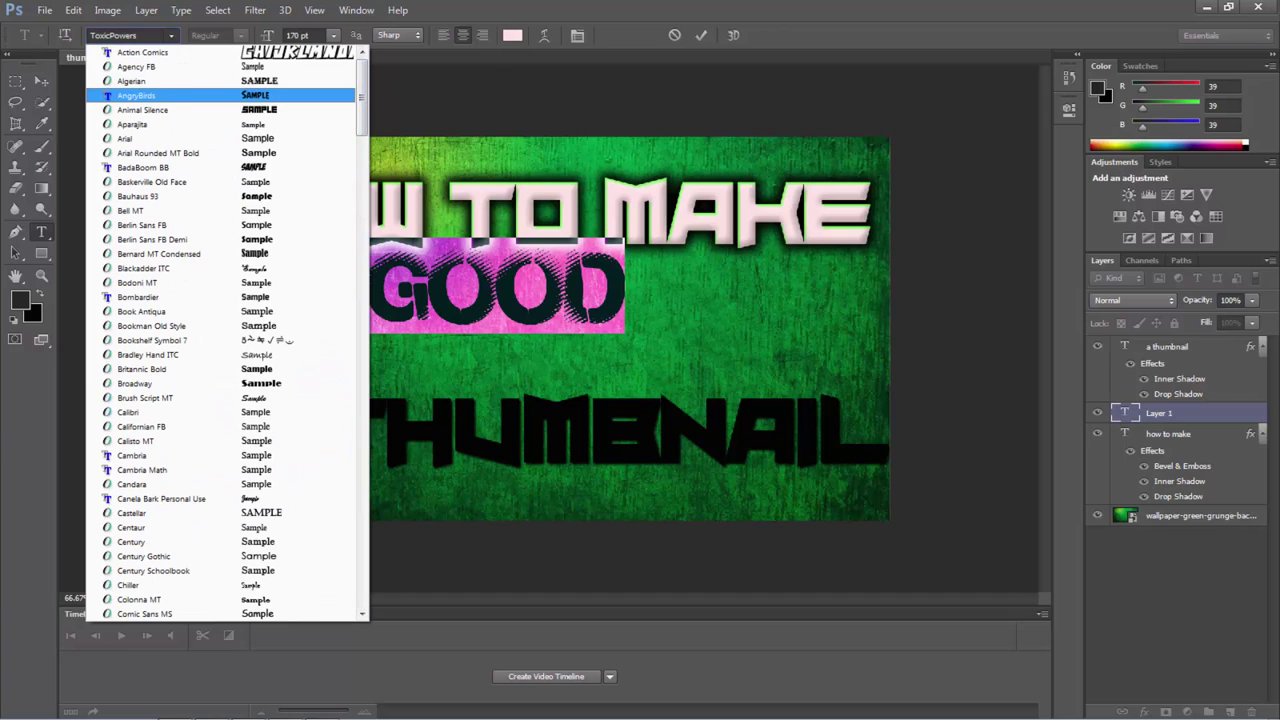
left_click(142, 109)
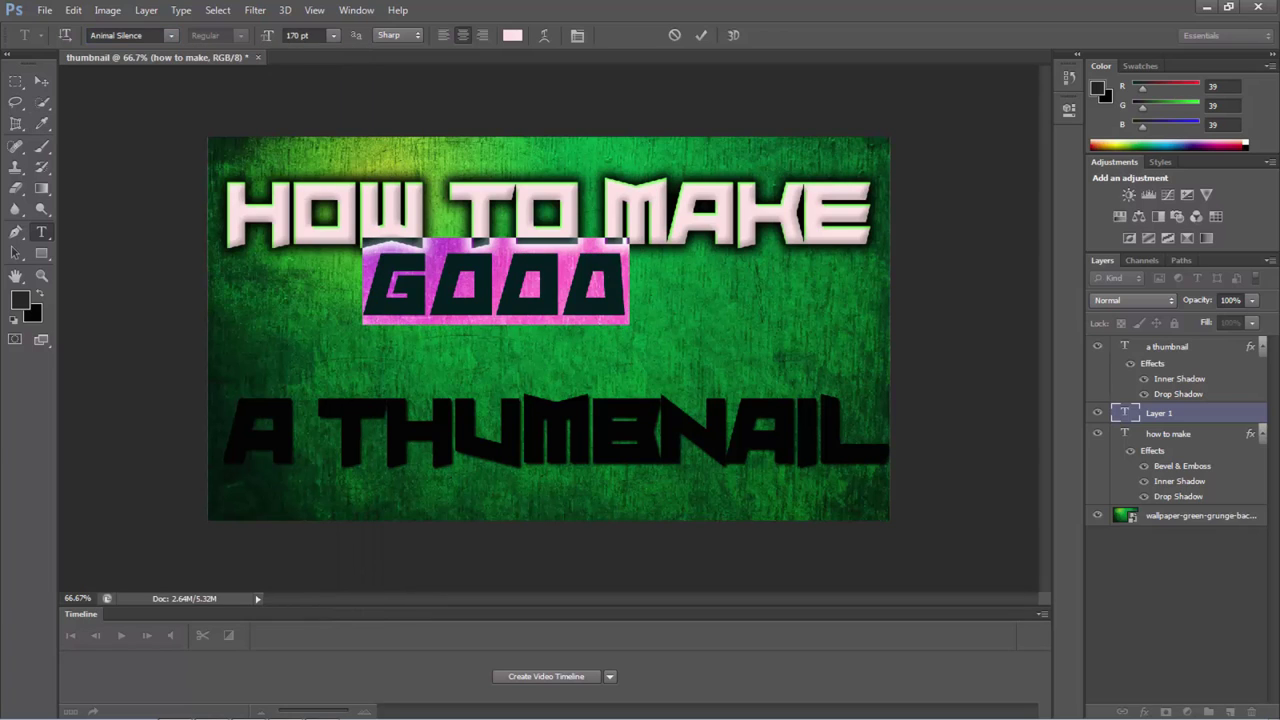
Step: Try the BadaBoom BB font on the GOOD text
left_click(495, 314)
double_click(495, 314)
left_click(171, 35)
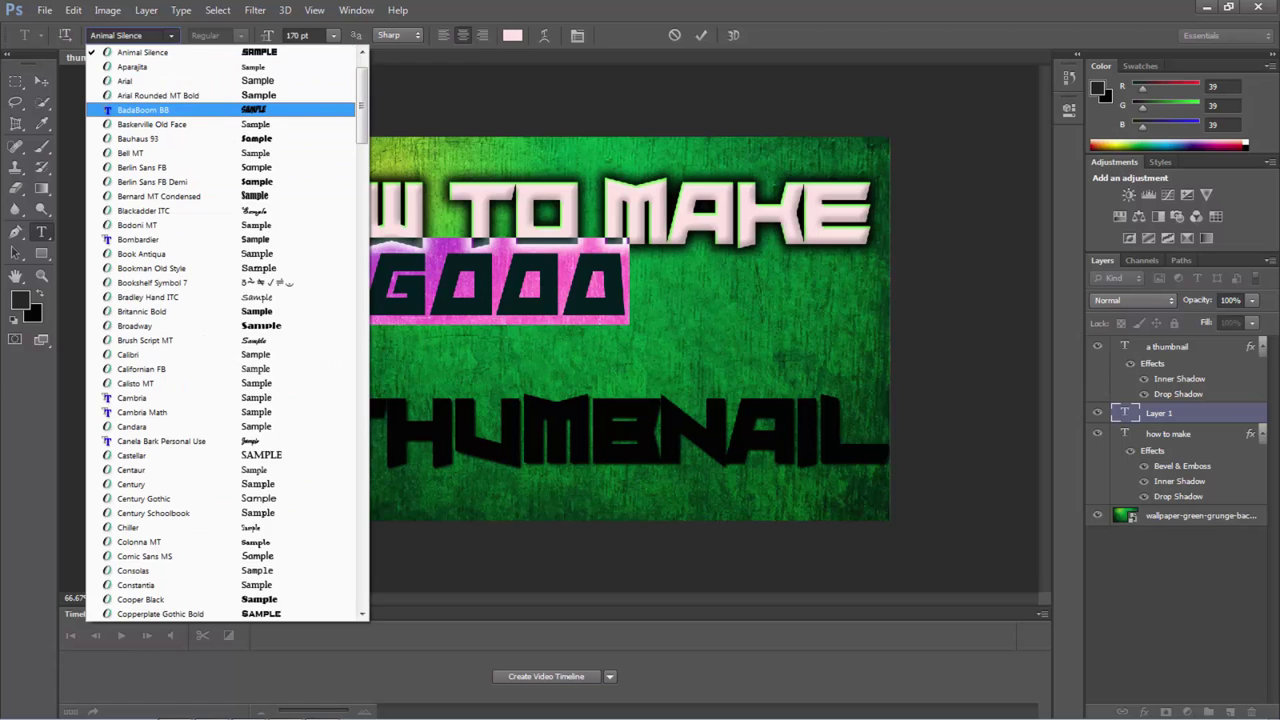
left_click(143, 109)
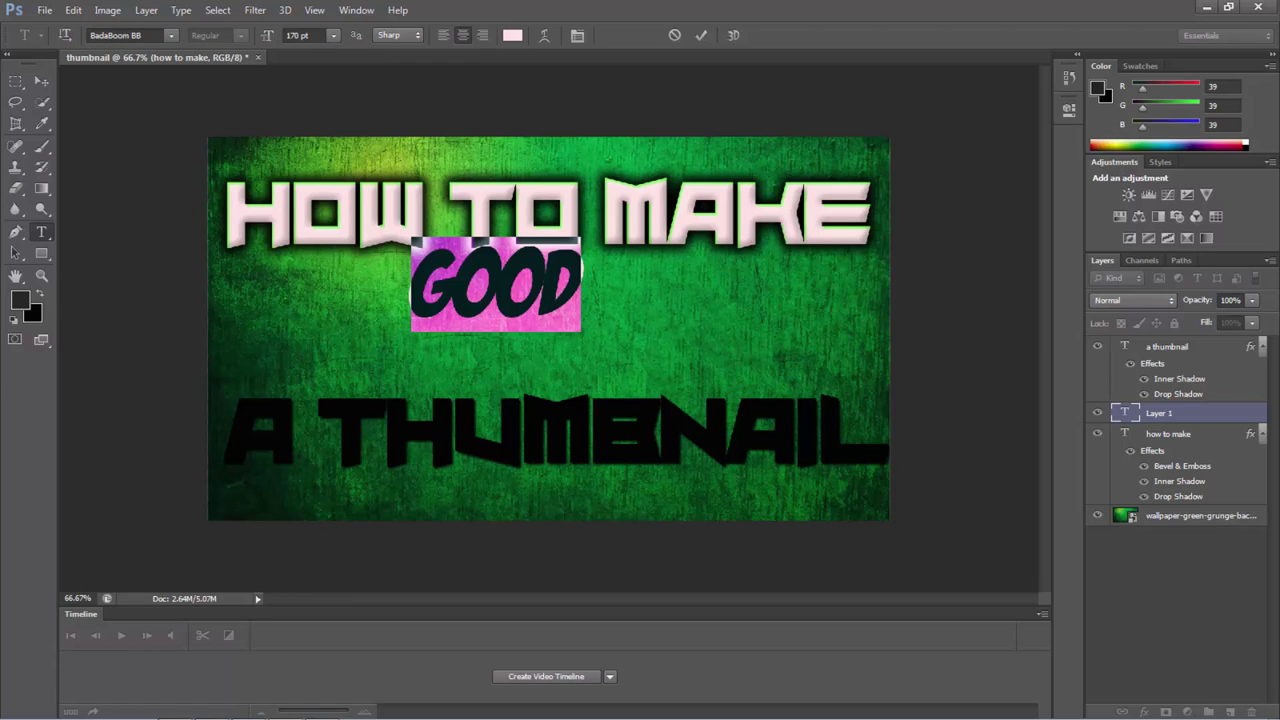
Step: Change the font of the GOOD text to PowerChord
left_click(171, 36)
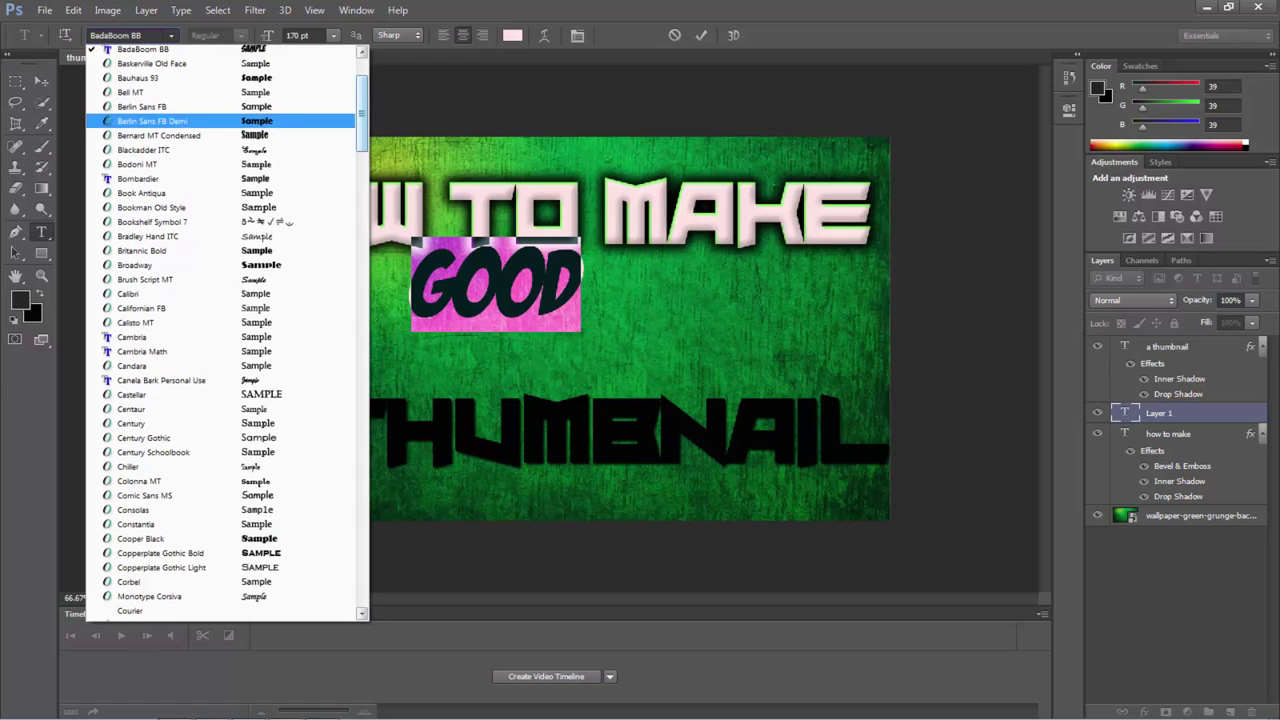
left_click_drag(362, 117, 362, 242)
scroll(225, 330, "down", 1)
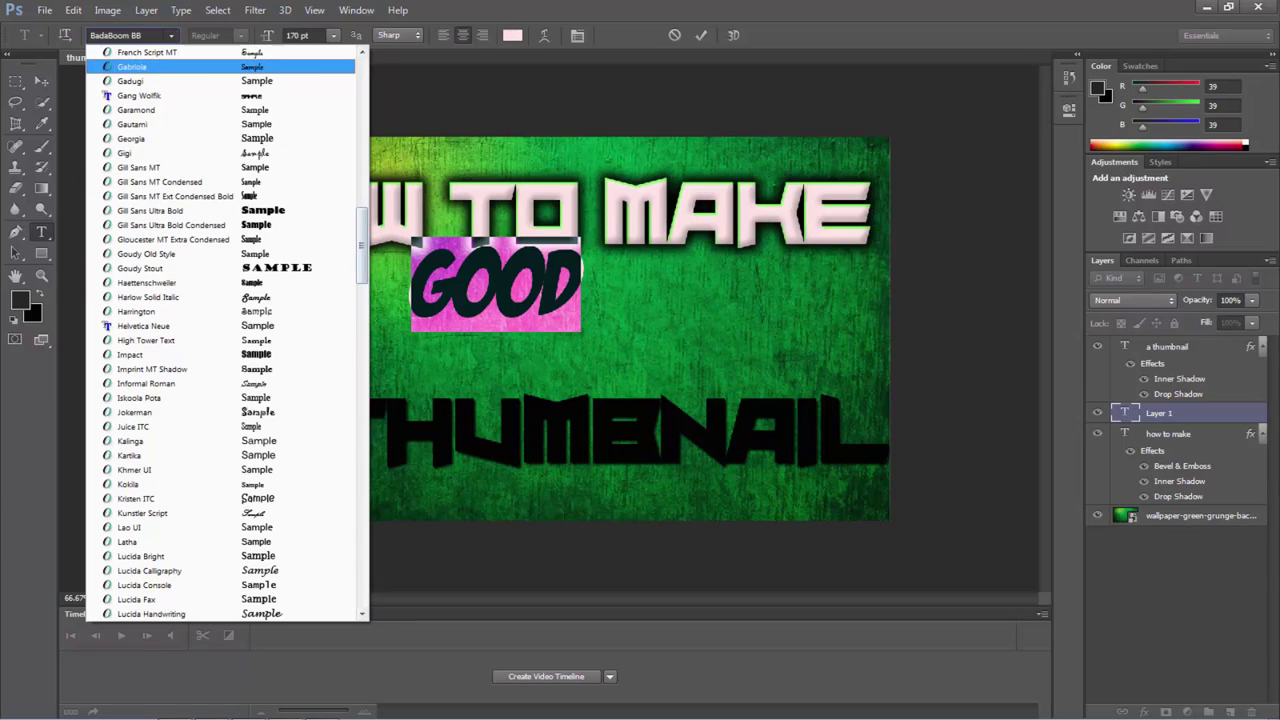
left_click(135, 36)
type("PowerChord")
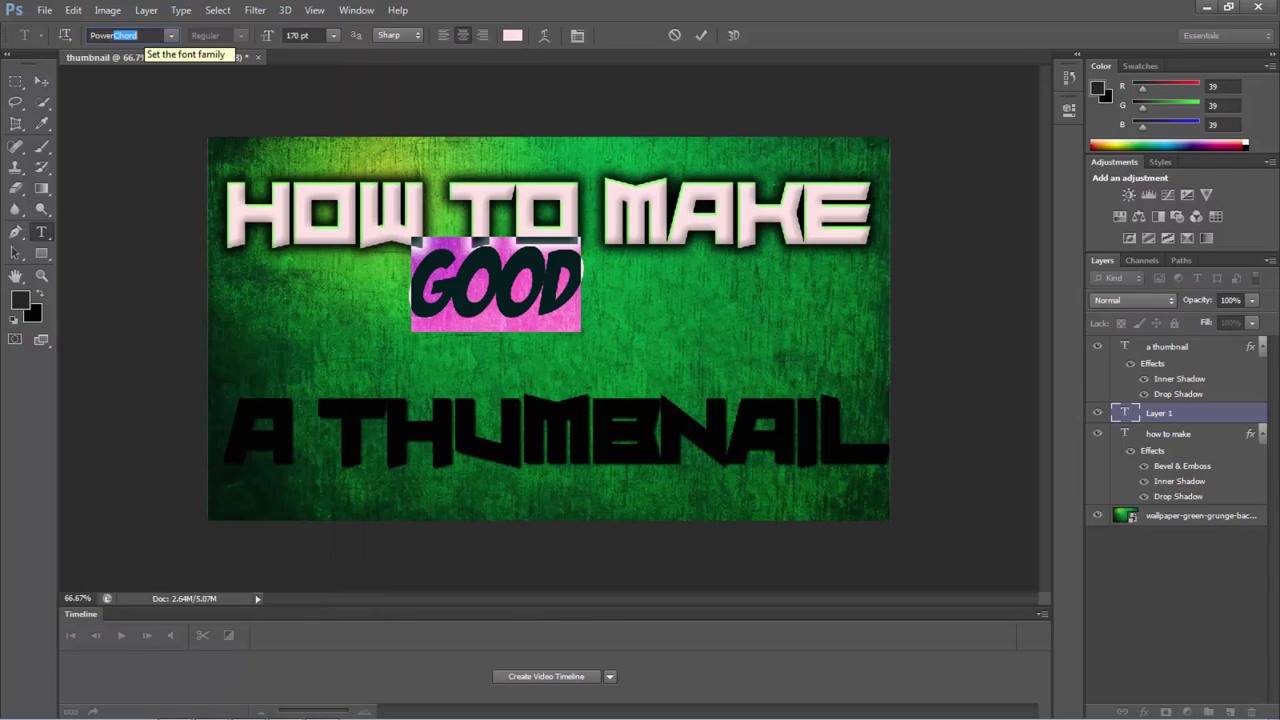
key("Return")
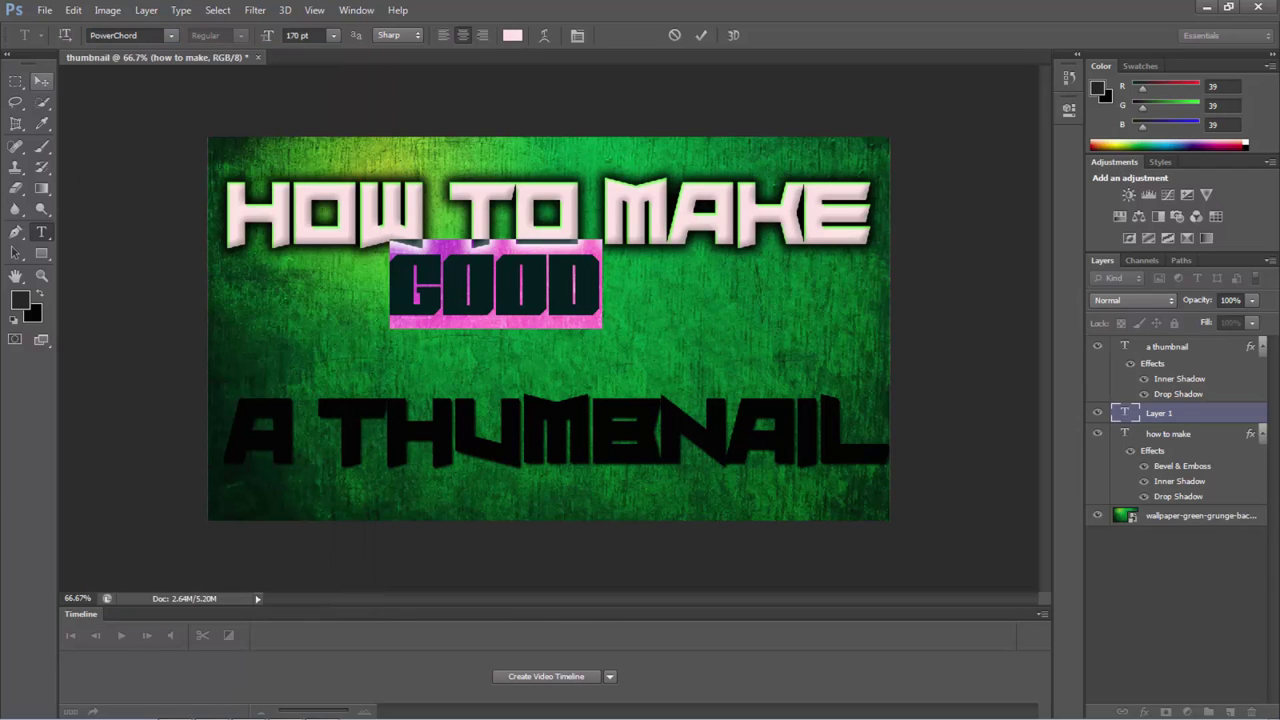
Step: Enlarge the GOOD text to 300 pt and place it in the gap between HOW TO MAKE and A THUMBNAIL
left_click(42, 80)
left_click_drag(470, 270, 495, 297)
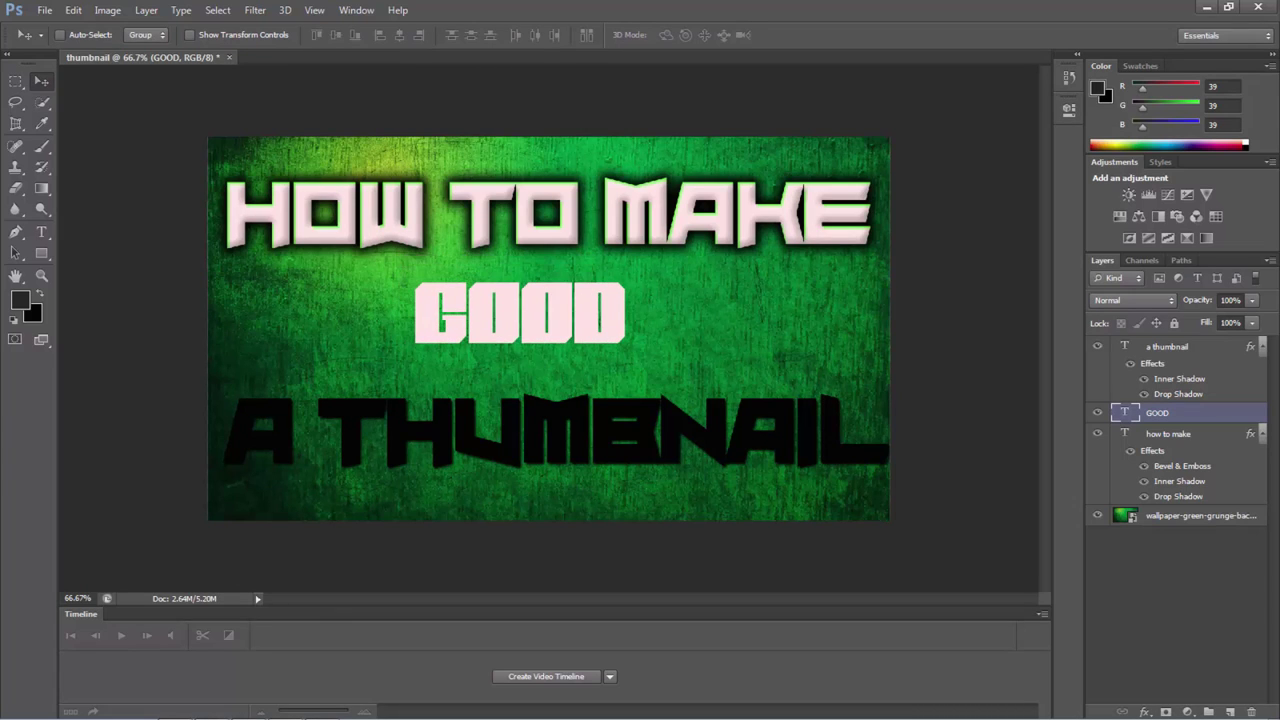
left_click(42, 232)
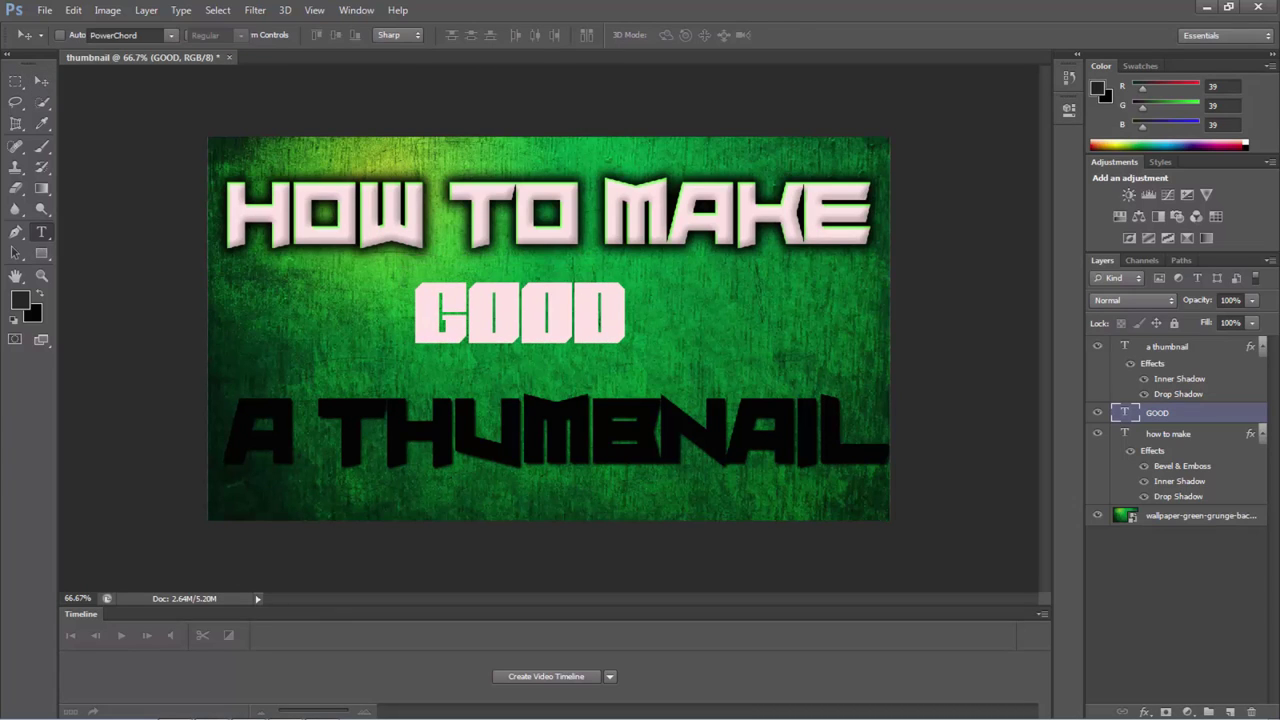
double_click(547, 315)
left_click(298, 35)
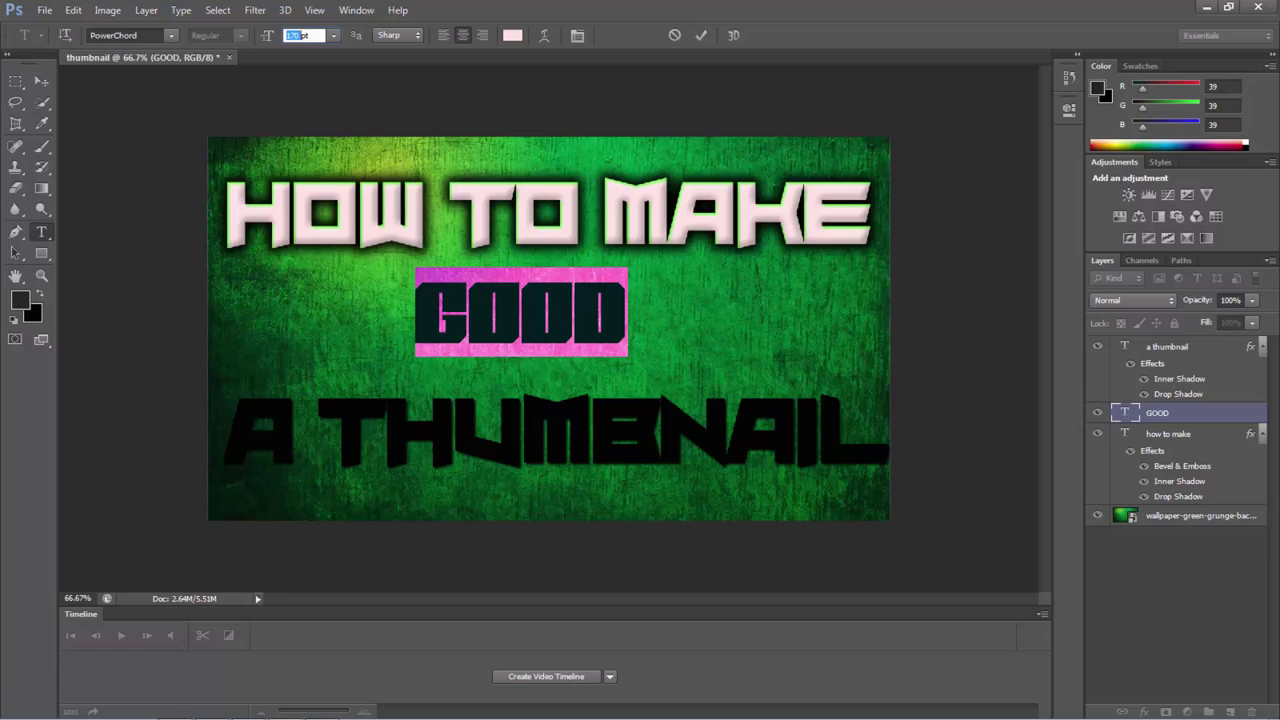
type("300")
key("Return")
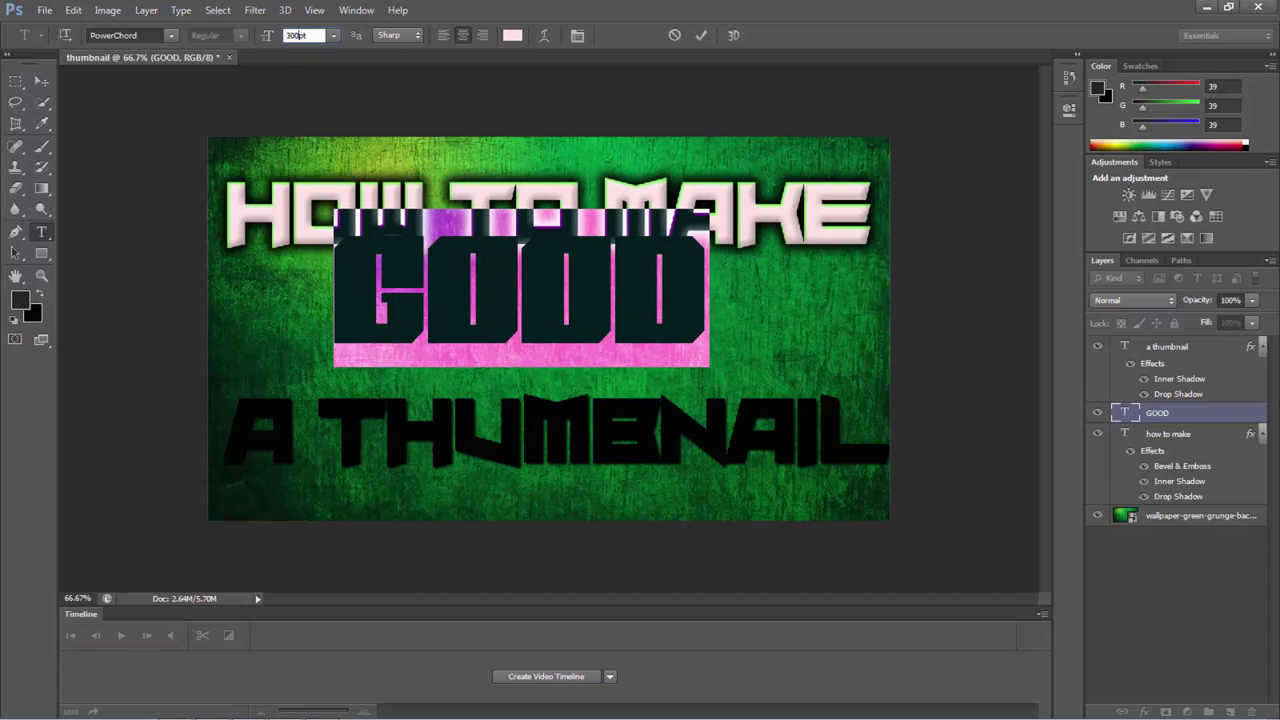
left_click(701, 35)
key("v")
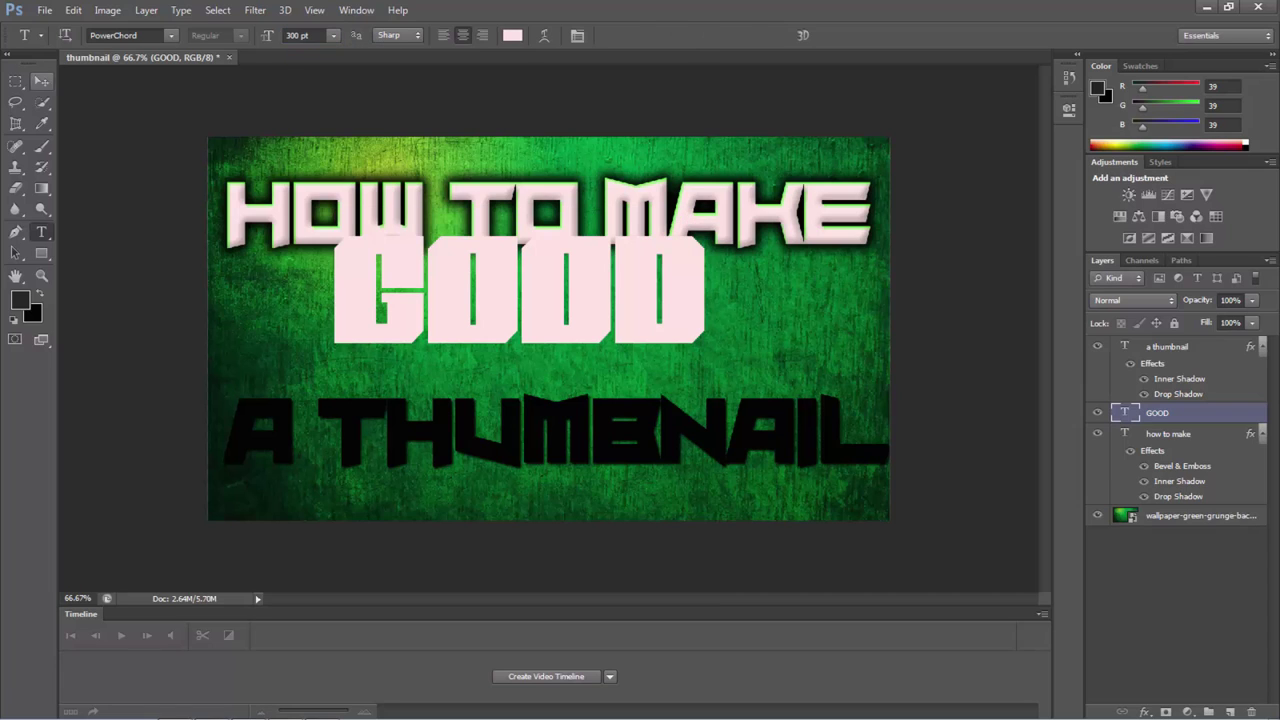
left_click_drag(624, 262, 638, 290)
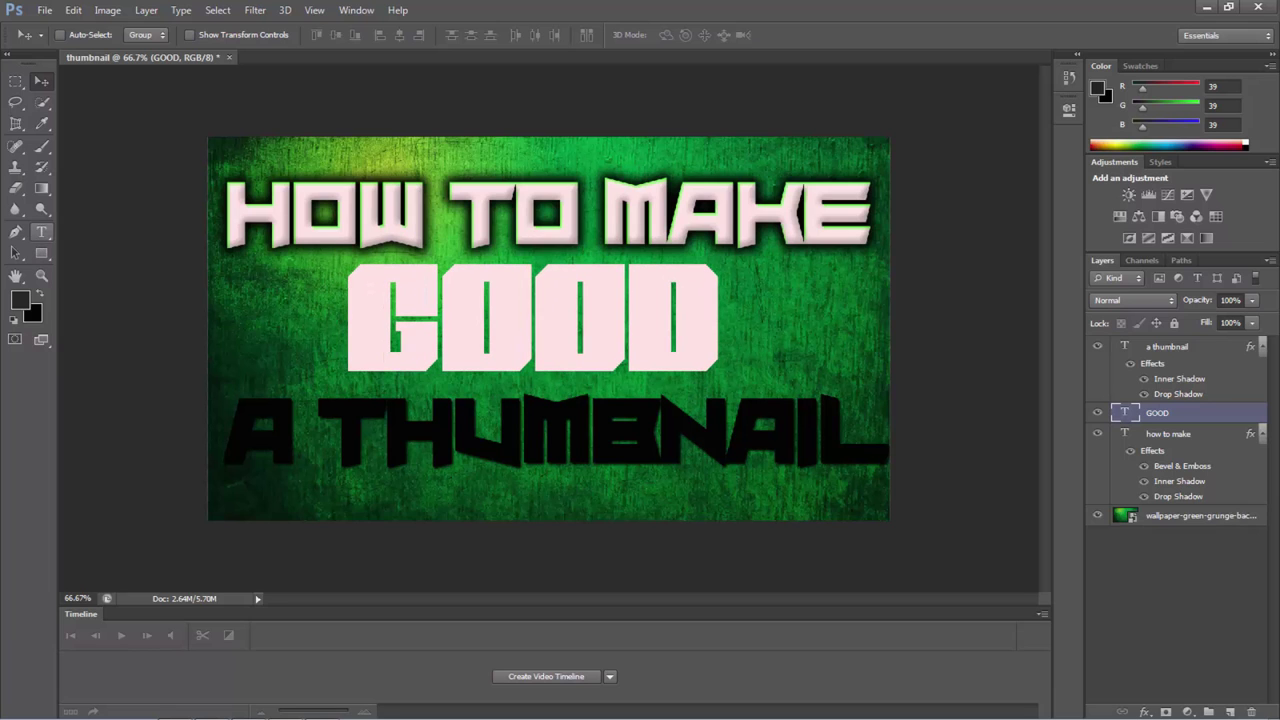
Step: Change the font of the GOOD text to ObelixPro
left_click(41, 232)
double_click(534, 320)
left_click(171, 35)
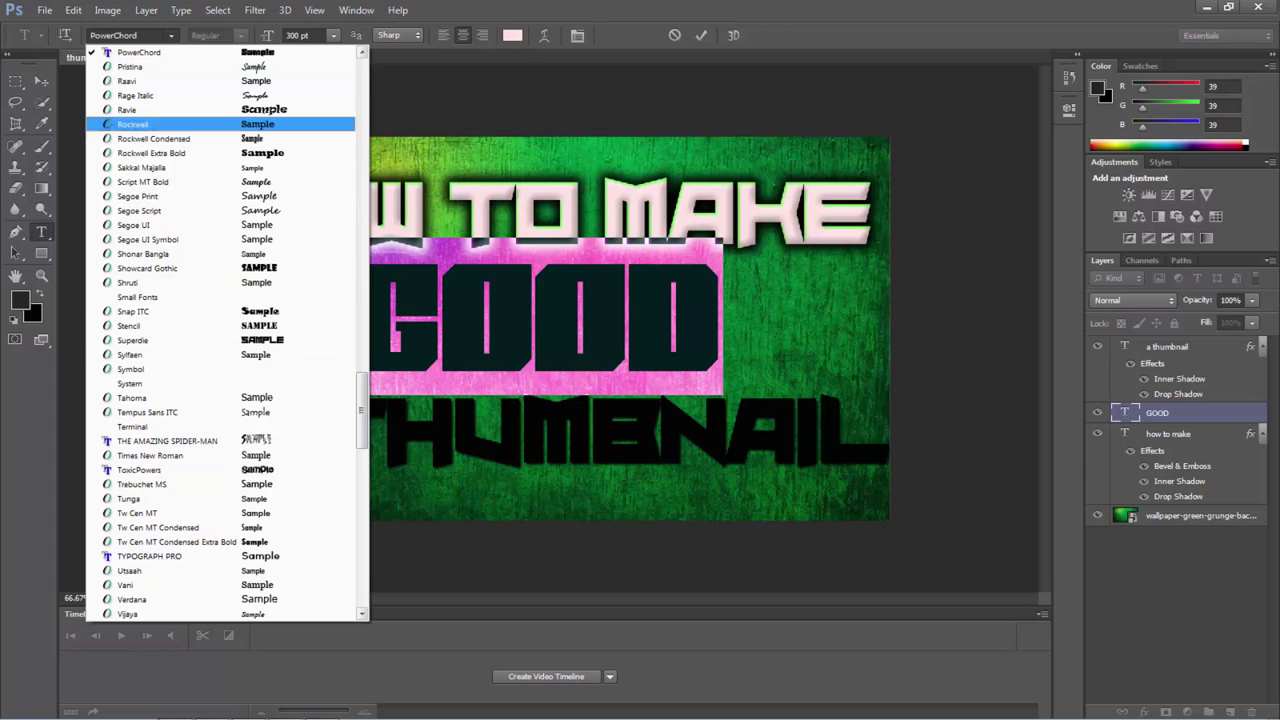
scroll(220, 330, "up", 10)
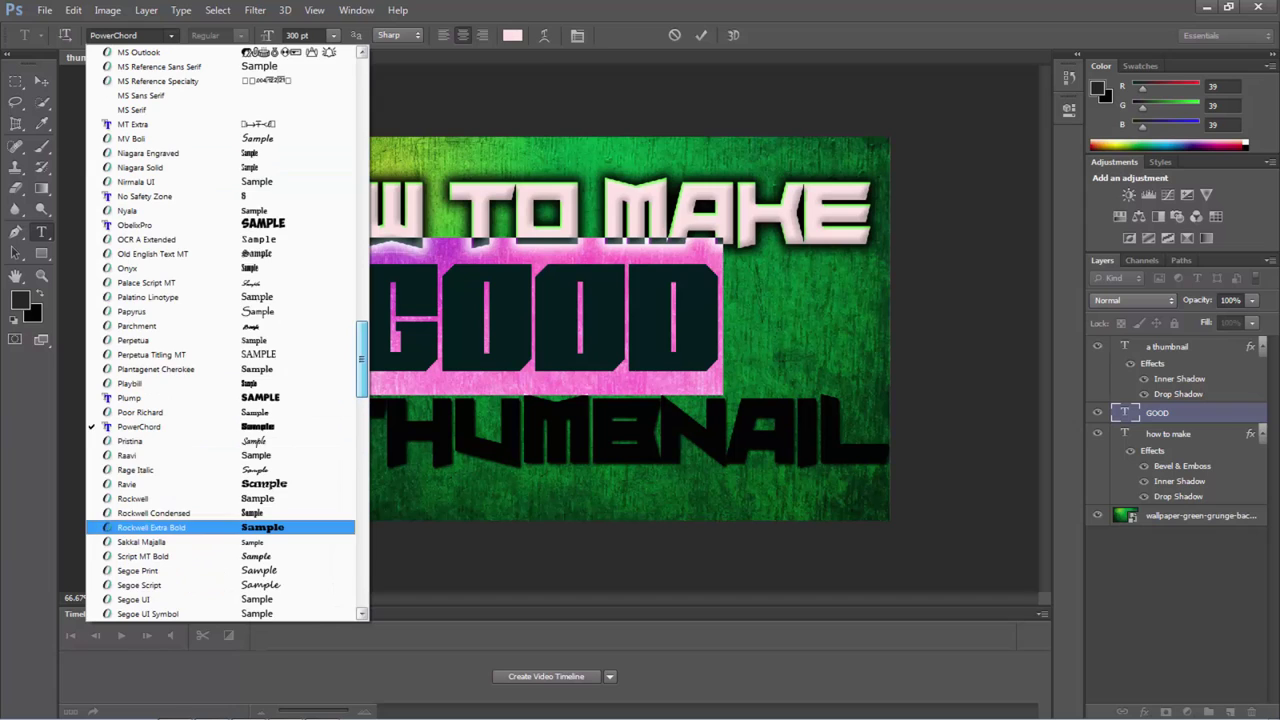
key("Up")
key("Up")
key("Up")
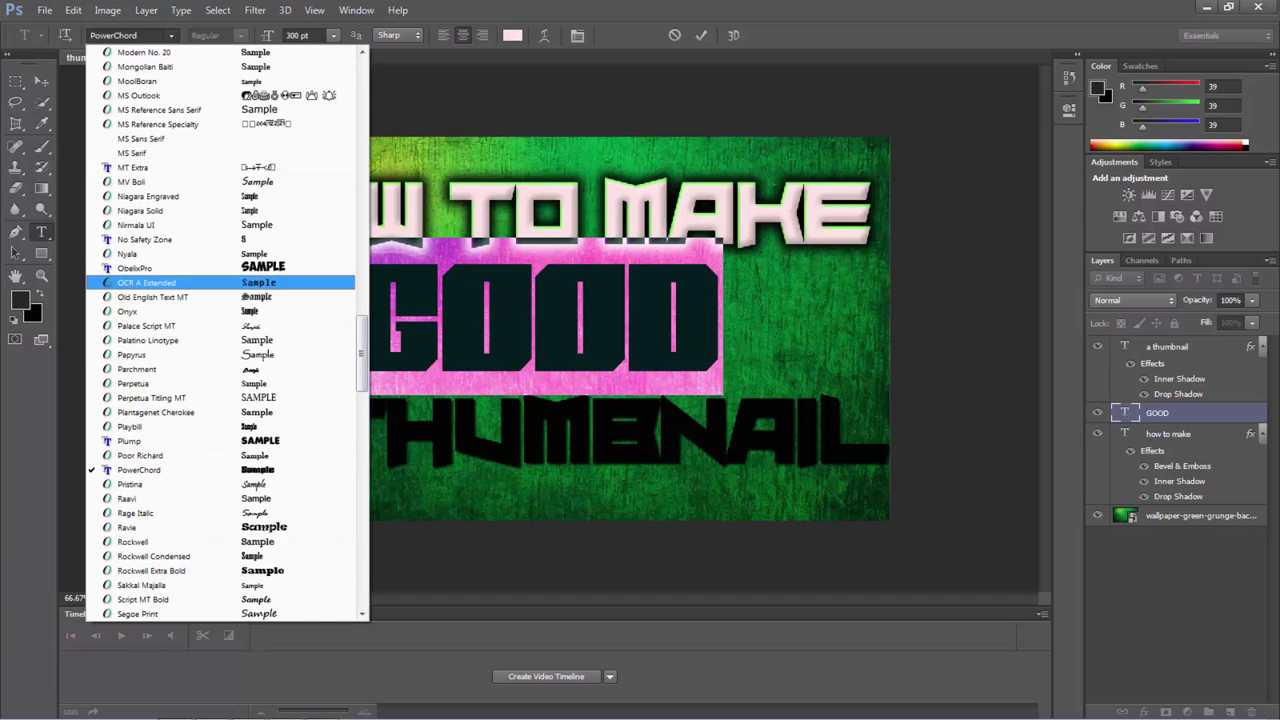
key("Return")
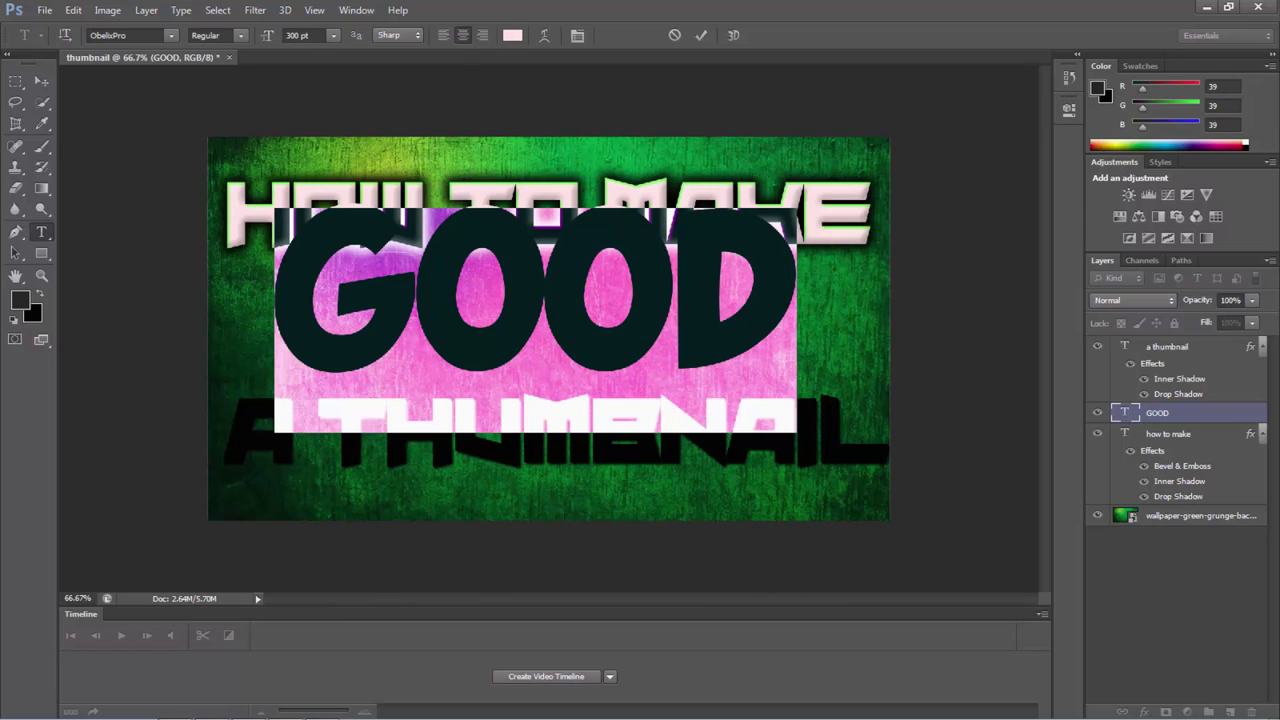
Step: Reduce the GOOD text to 200 pt
double_click(295, 36)
type("200")
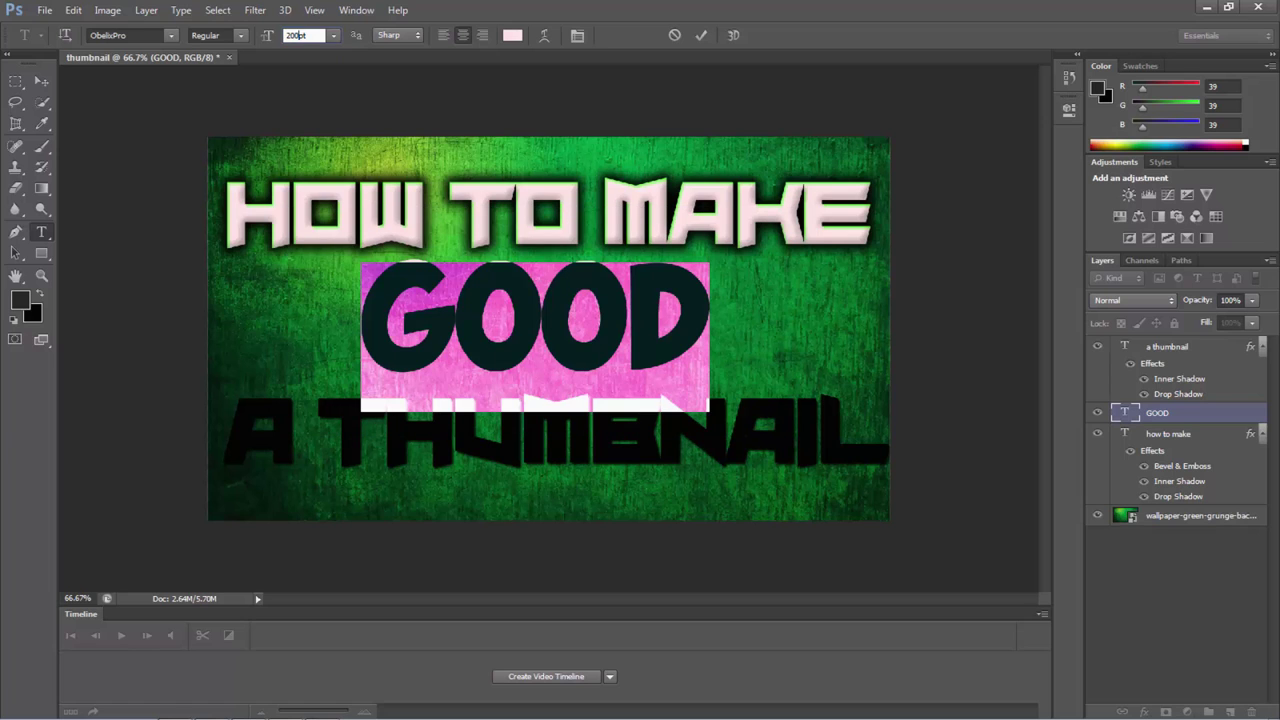
left_click(701, 35)
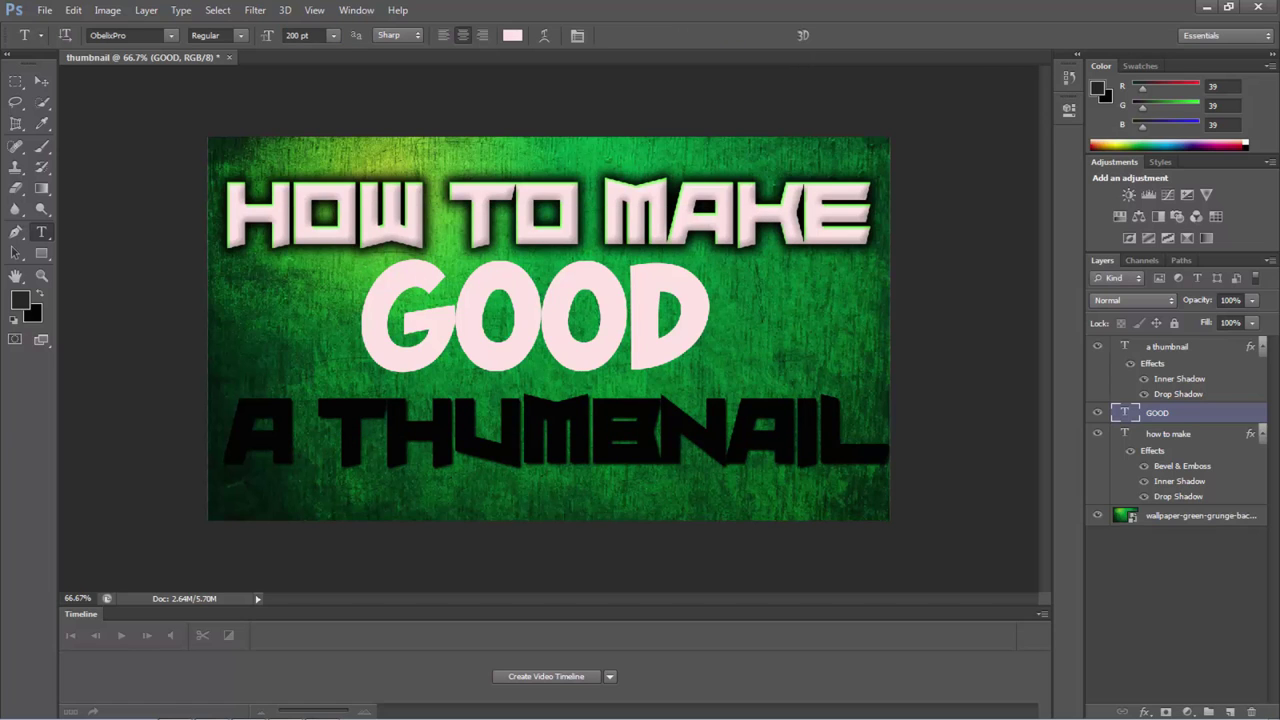
double_click(540, 328)
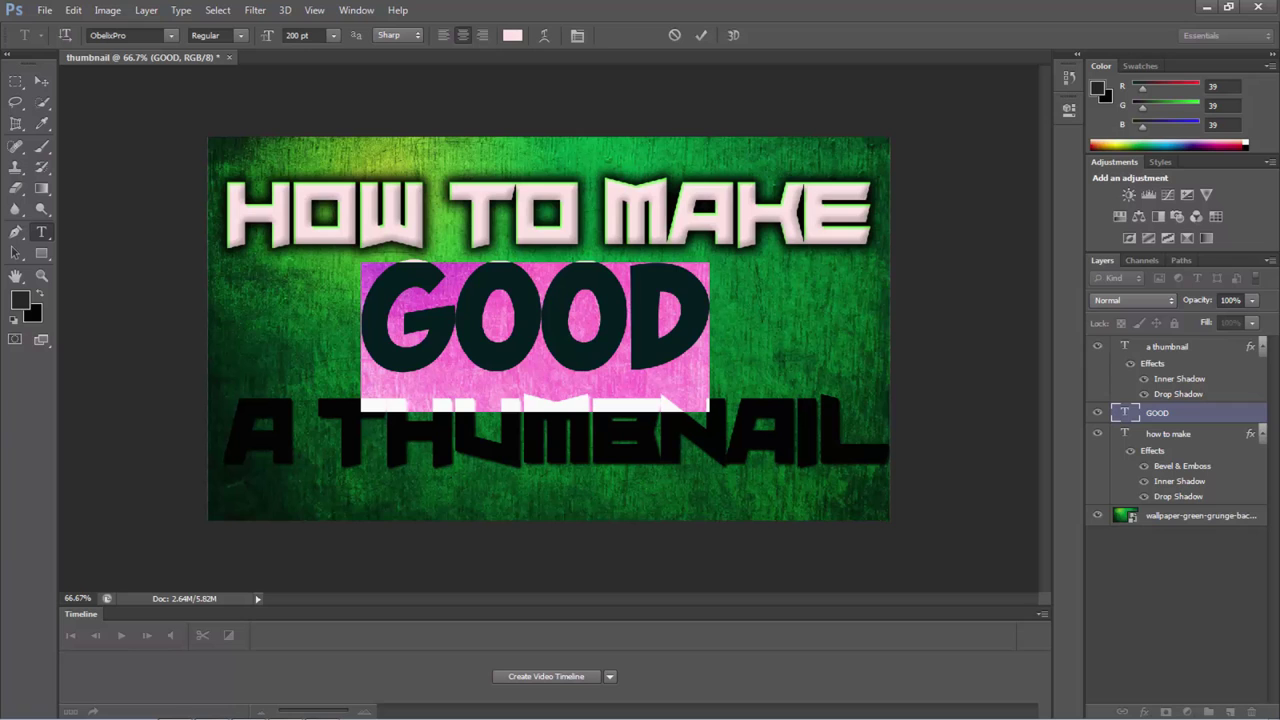
key("ctrl+Return")
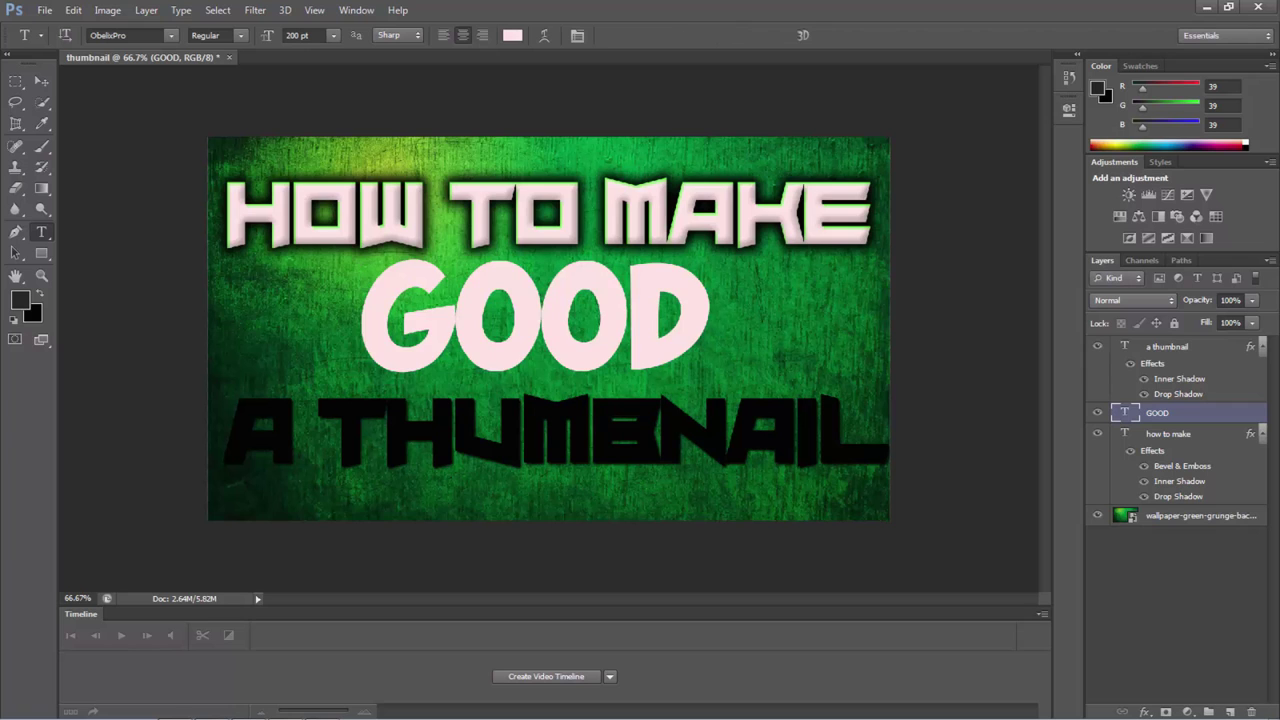
Step: Add a Pattern Overlay with the near-white grainy paper pattern to the GOOD text layer
right_click(1160, 412)
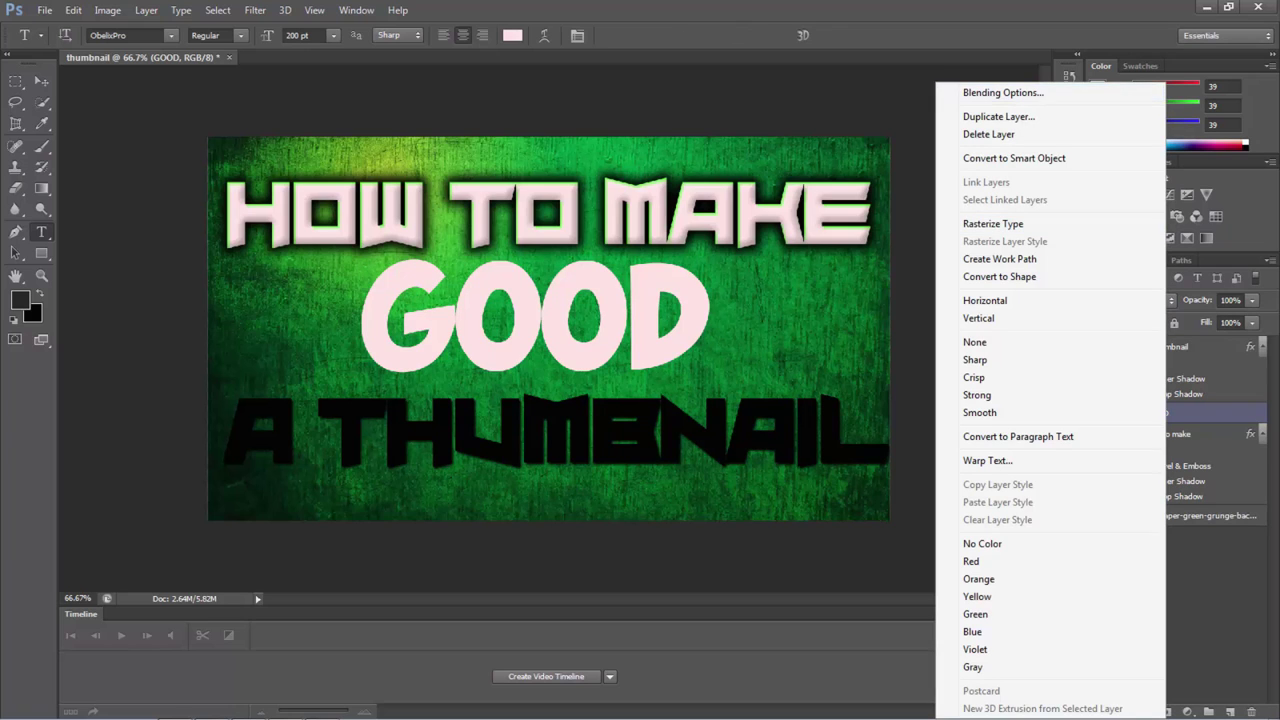
left_click(1003, 92)
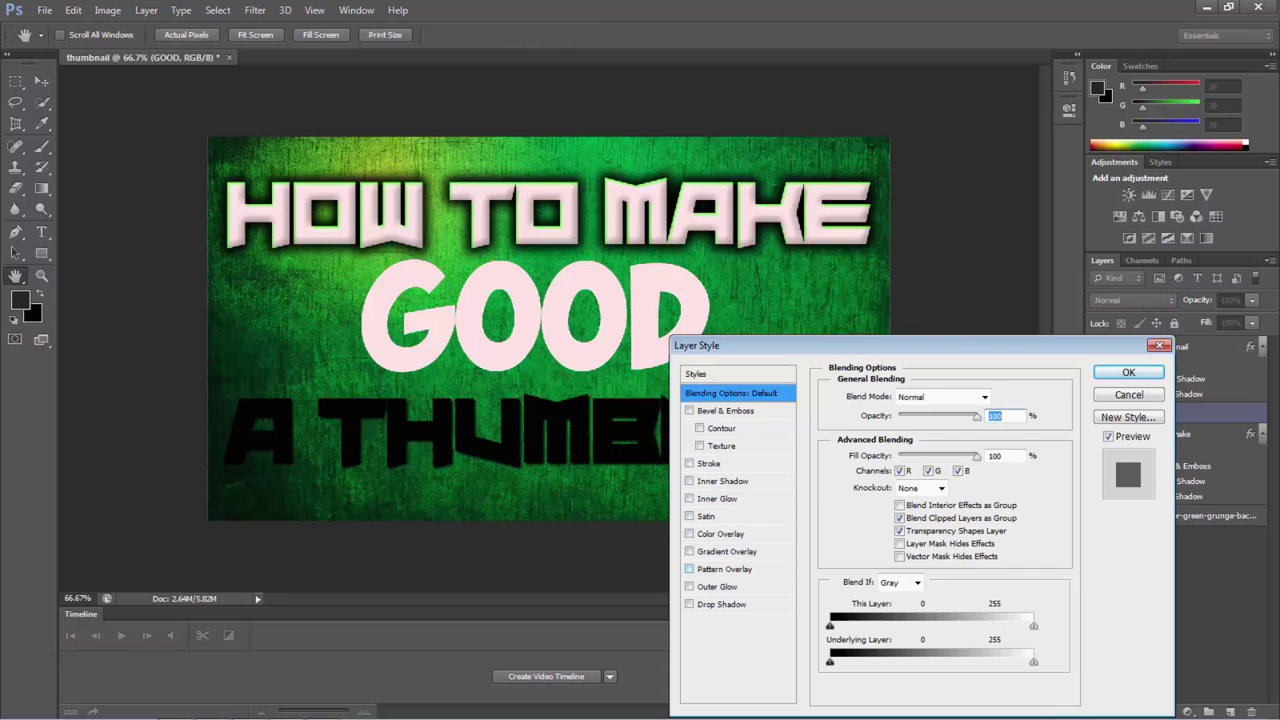
left_click(689, 569)
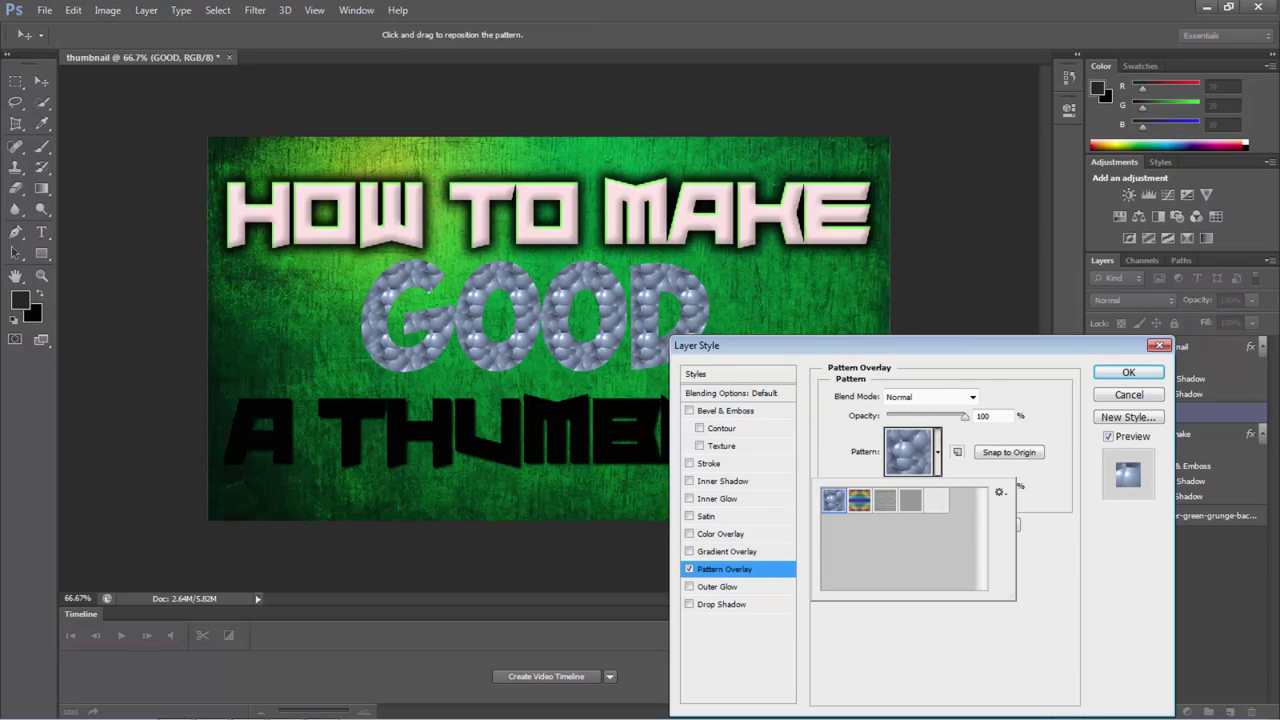
left_click(936, 501)
left_click(983, 416)
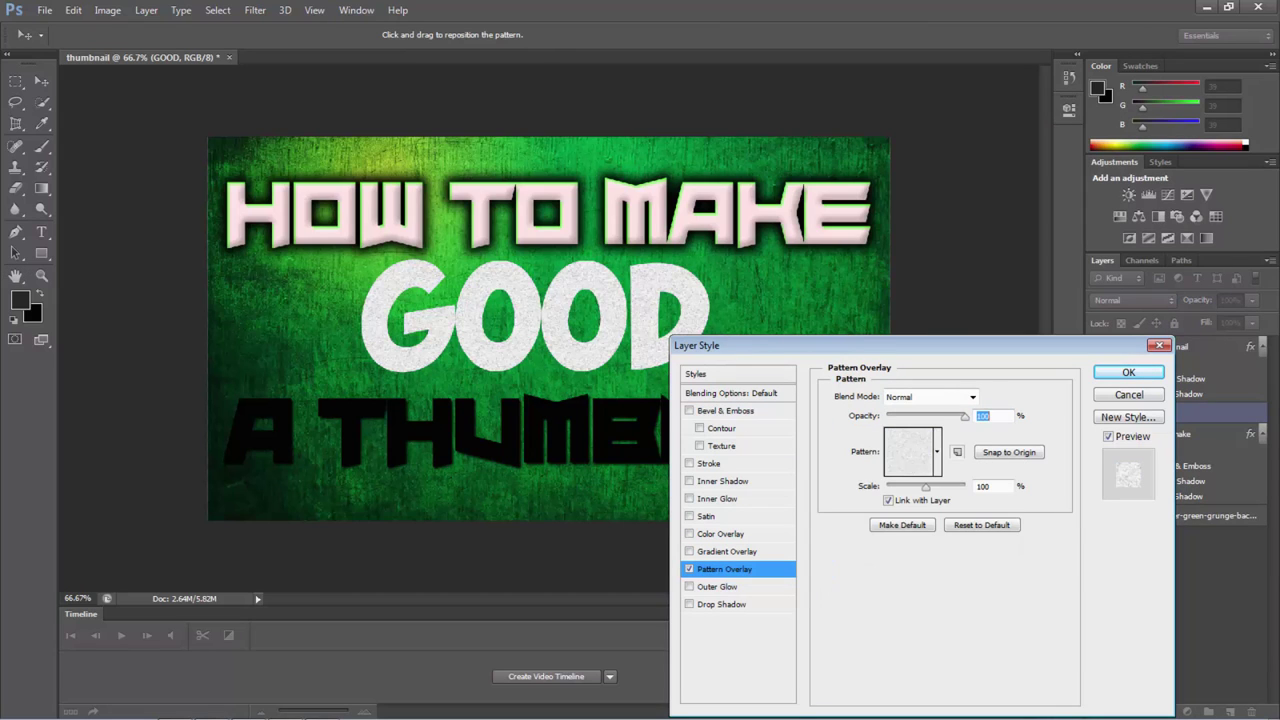
Step: Add an Inner Shadow in bright green 24ff00 at full opacity to the GOOD text layer
left_click(722, 481)
left_click(998, 397)
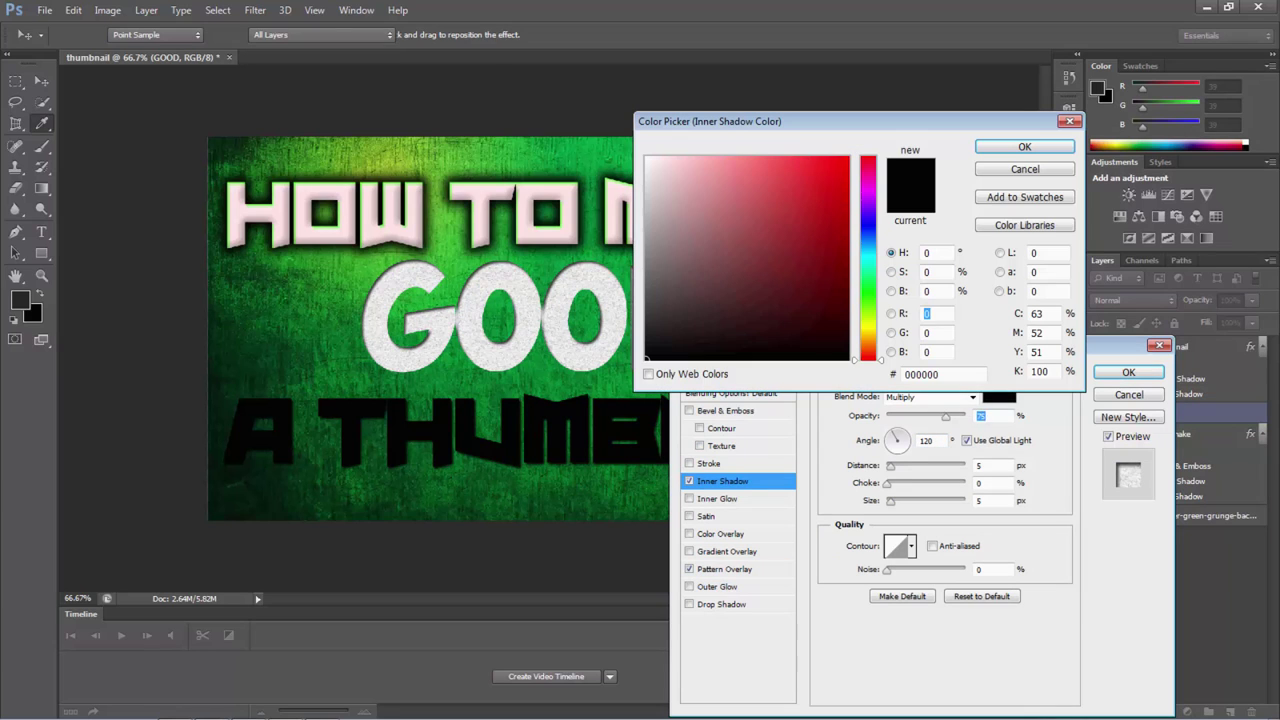
left_click(921, 374)
type("24ff00")
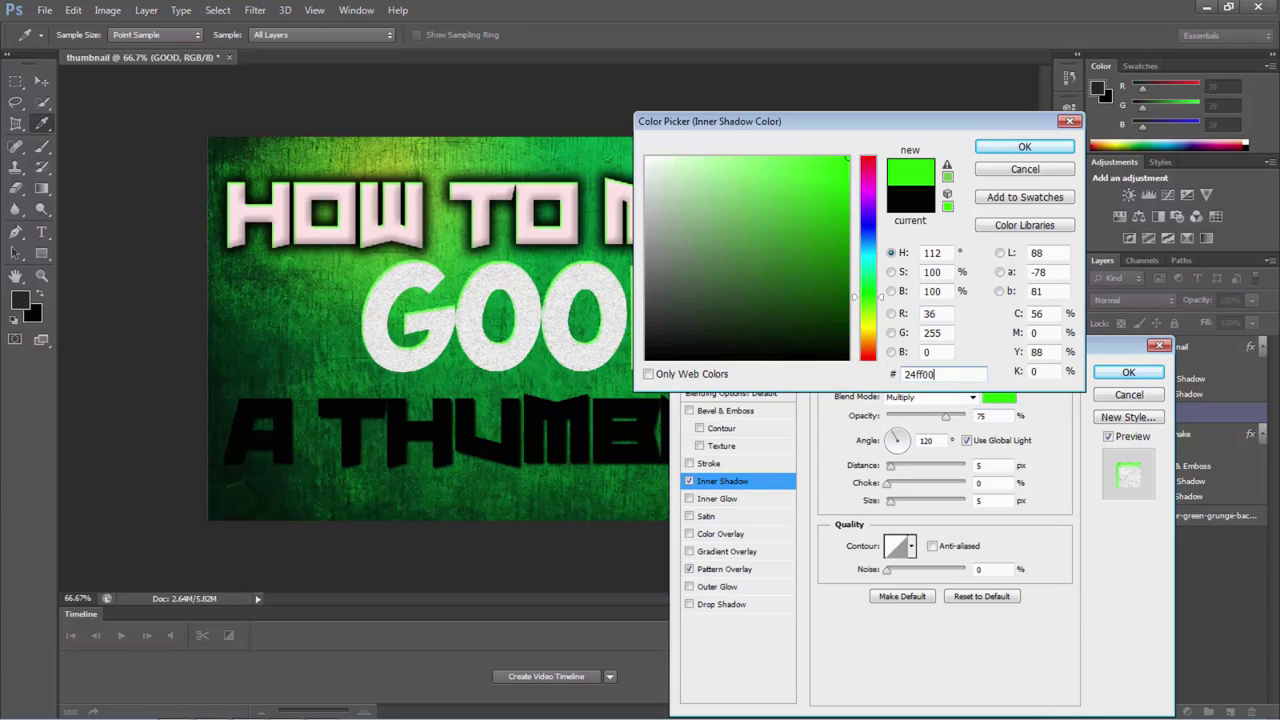
left_click(1024, 147)
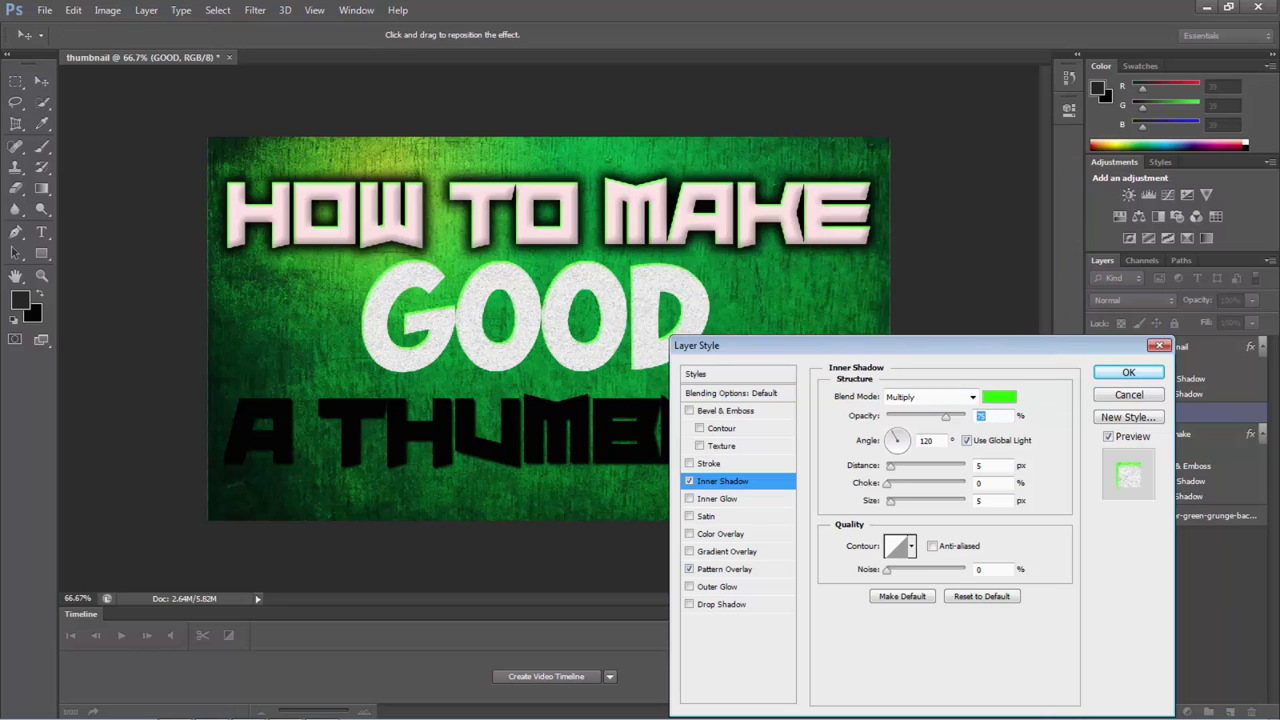
left_click_drag(946, 416, 966, 416)
Step: Add a Drop Shadow to the GOOD text with 100% opacity, 0 px distance, 33% spread and 33 px size, and apply the layer style
left_click(722, 604)
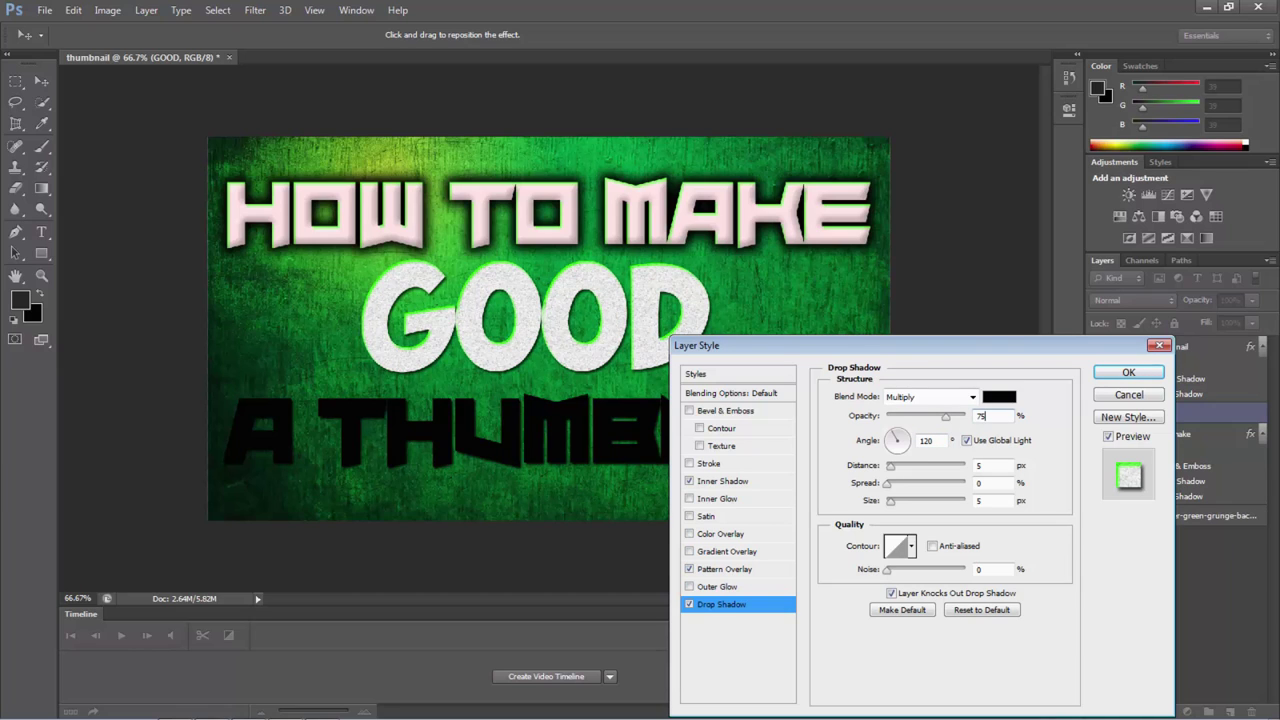
left_click(981, 416)
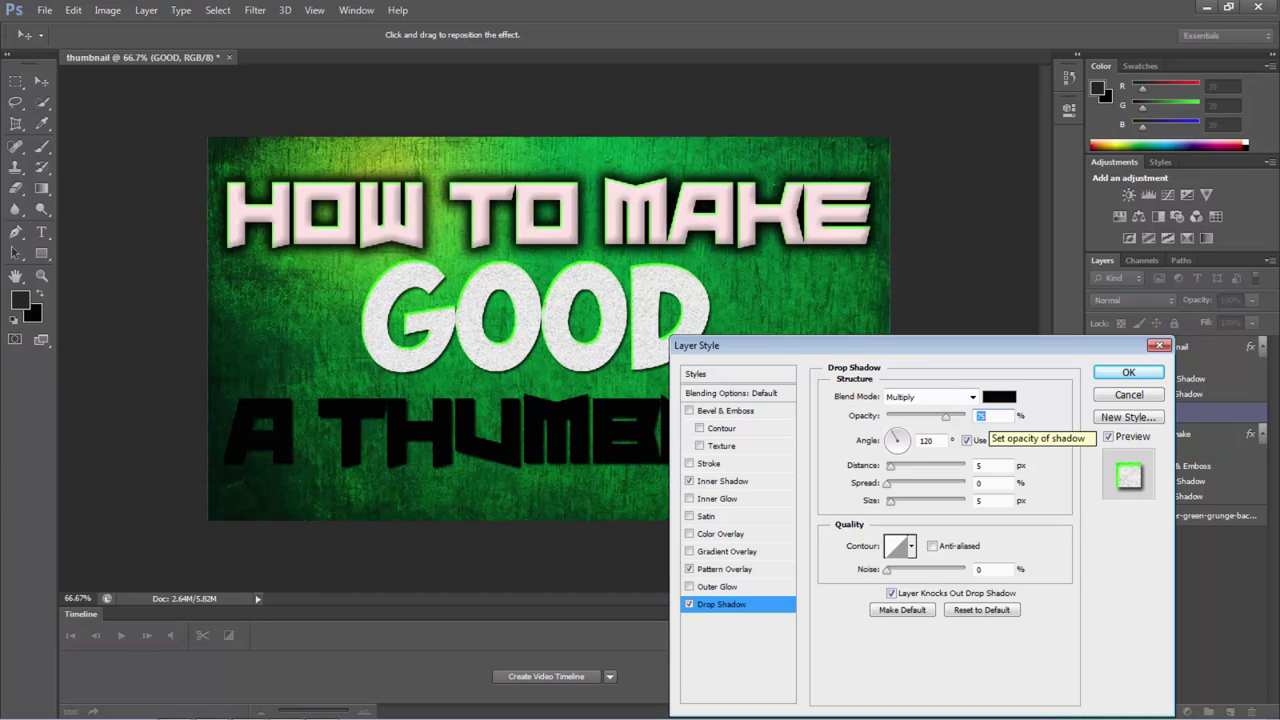
type("100")
key("Tab")
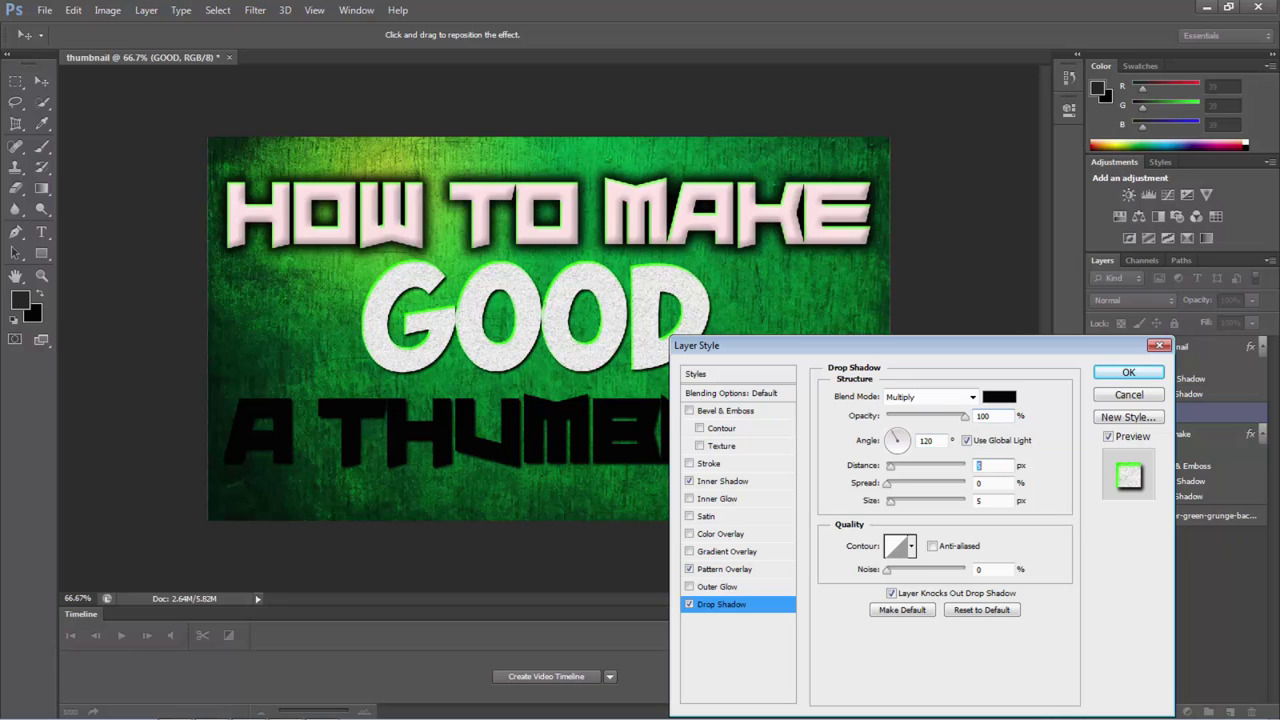
type("0")
key("Tab")
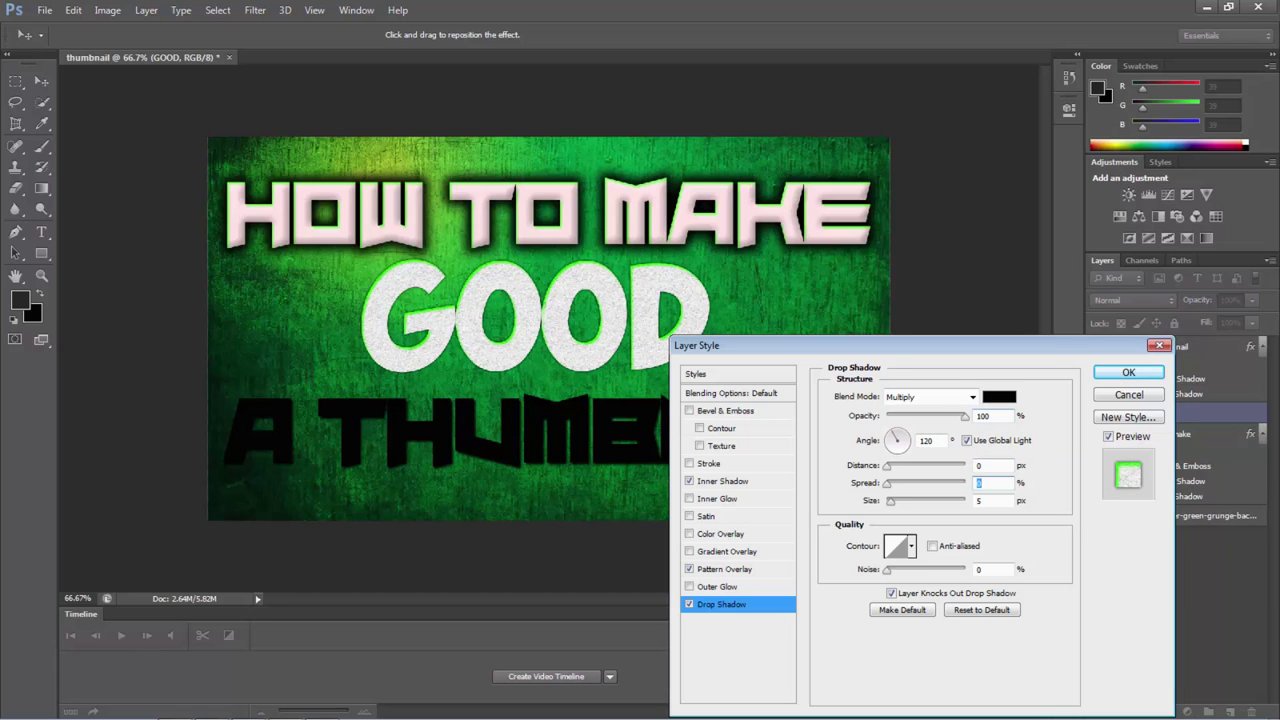
type("33")
key("Tab")
type("33")
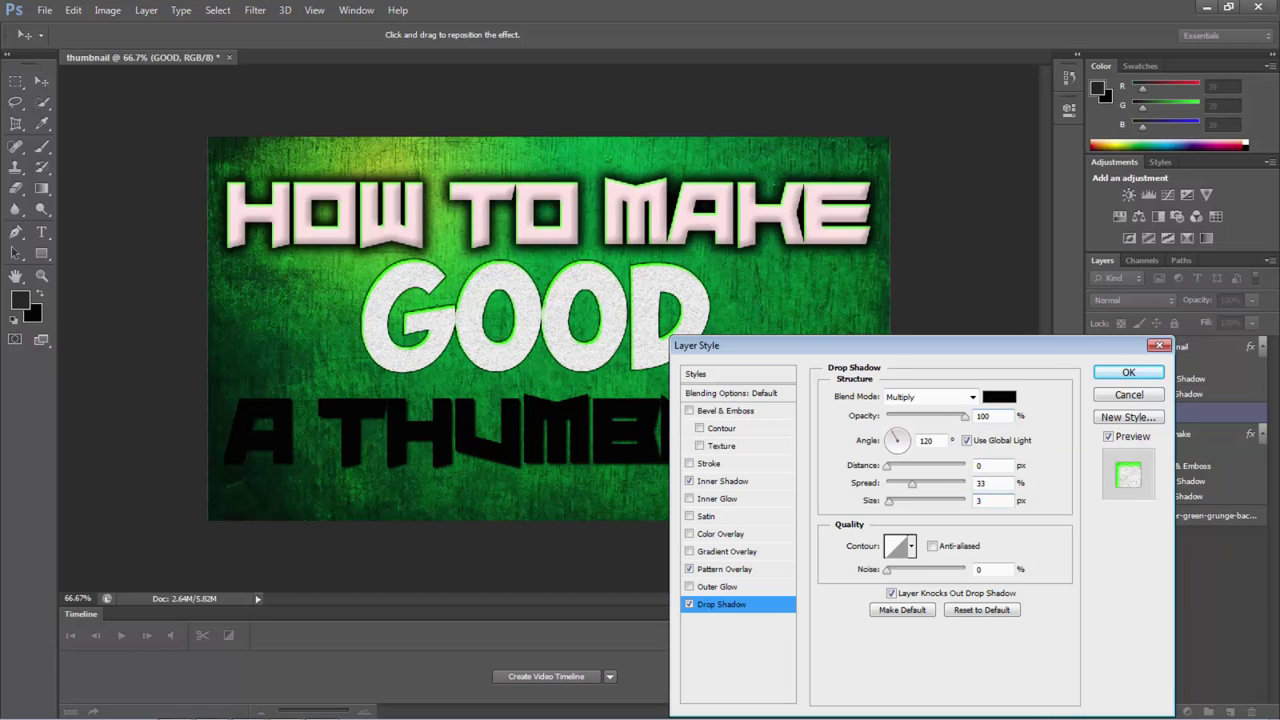
left_click(1129, 372)
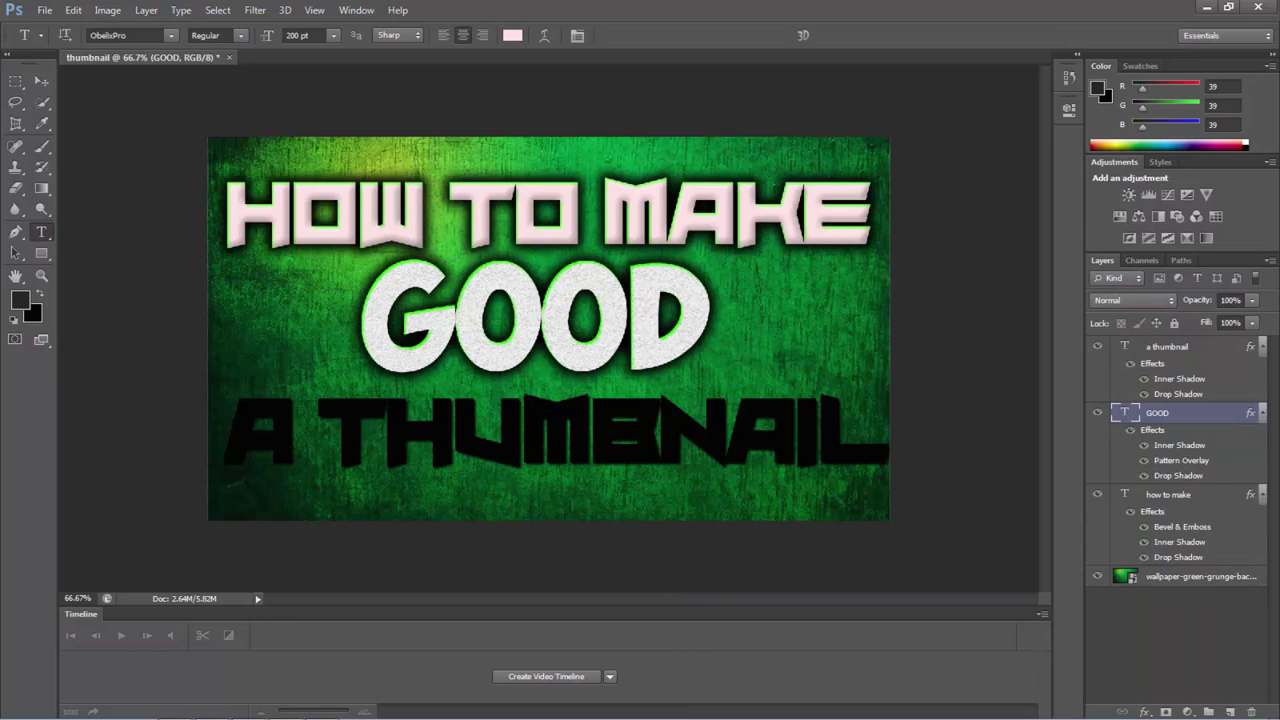
Step: Check the font of HOW TO MAKE and apply the same Superdie font to the GOOD text
left_click(582, 213)
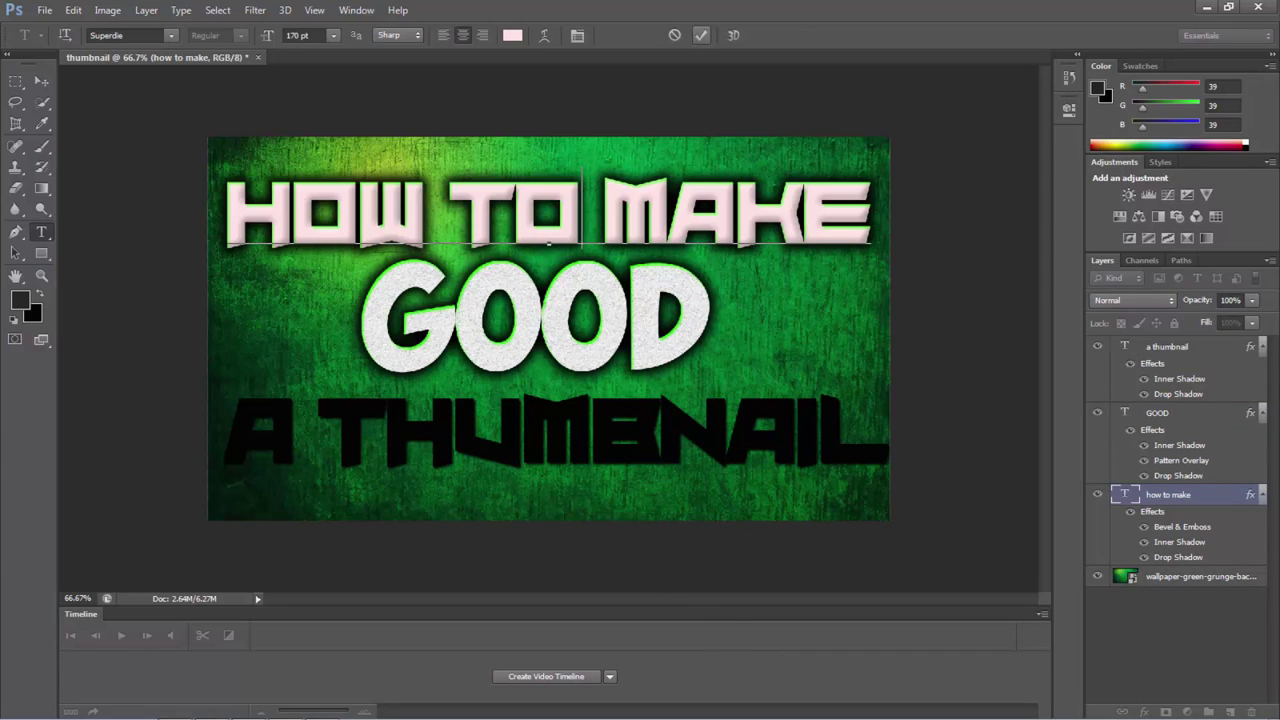
left_click(701, 35)
double_click(1124, 412)
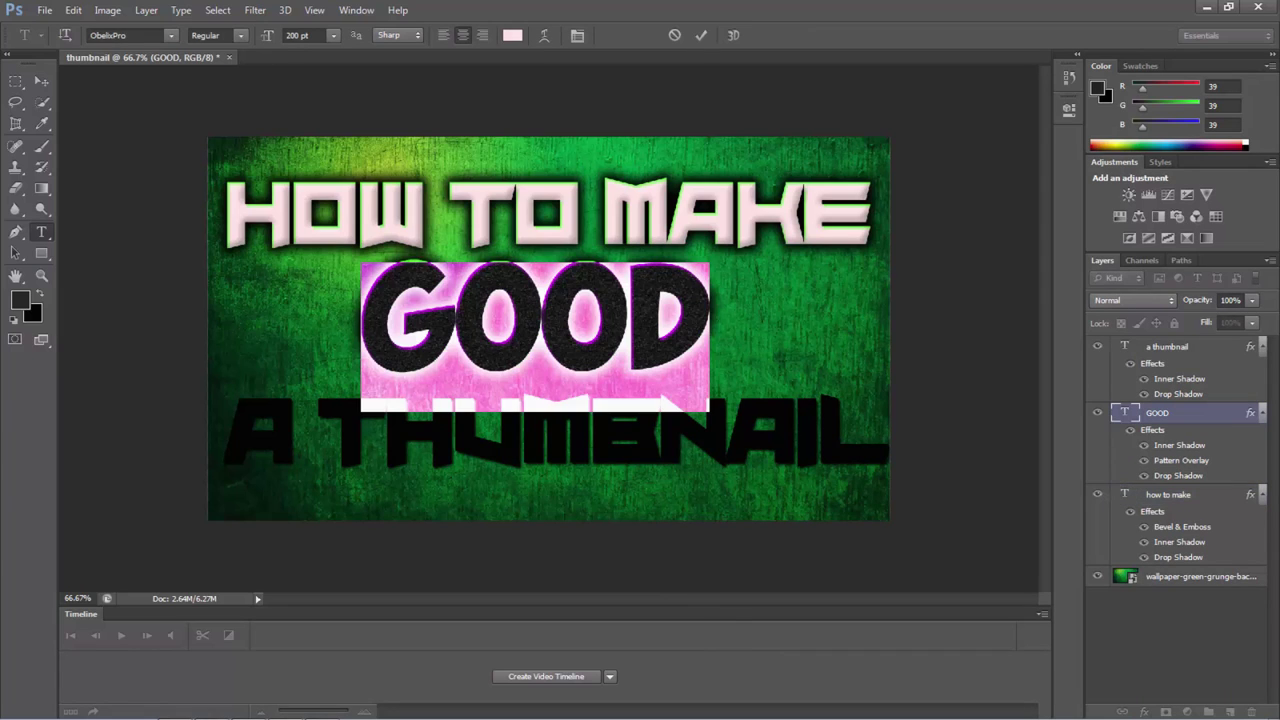
type("Superdie")
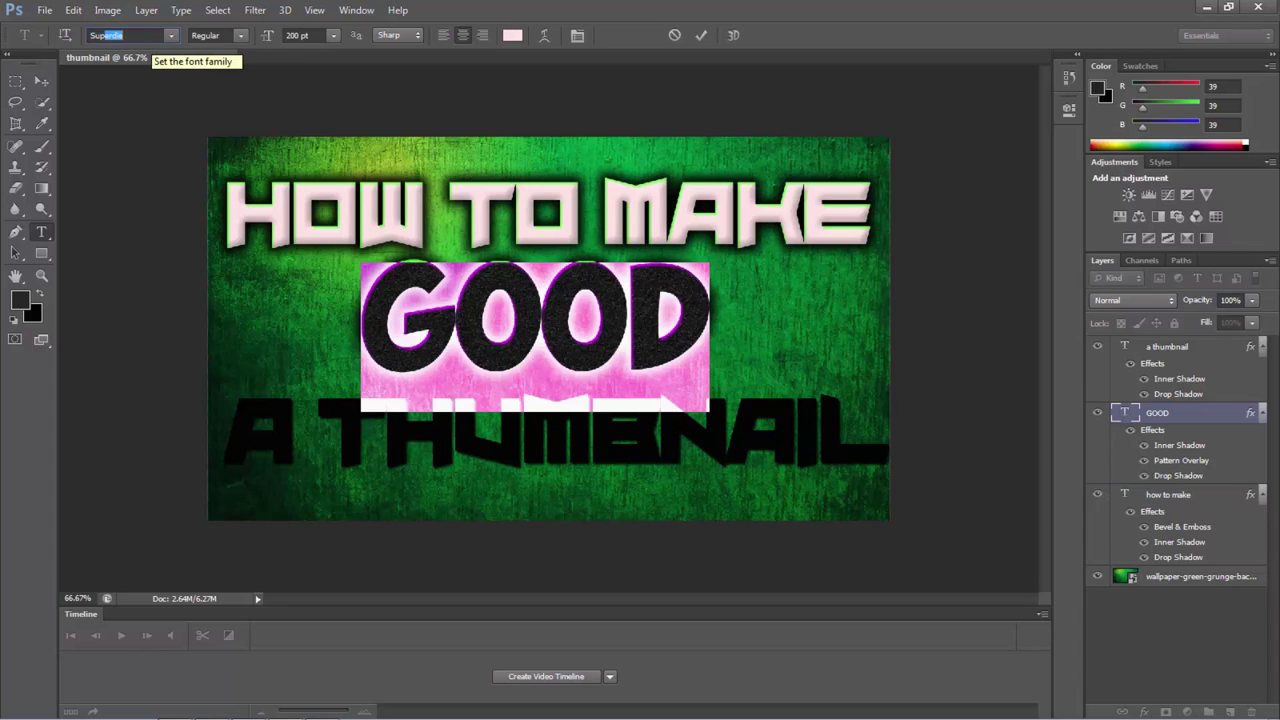
key("Return")
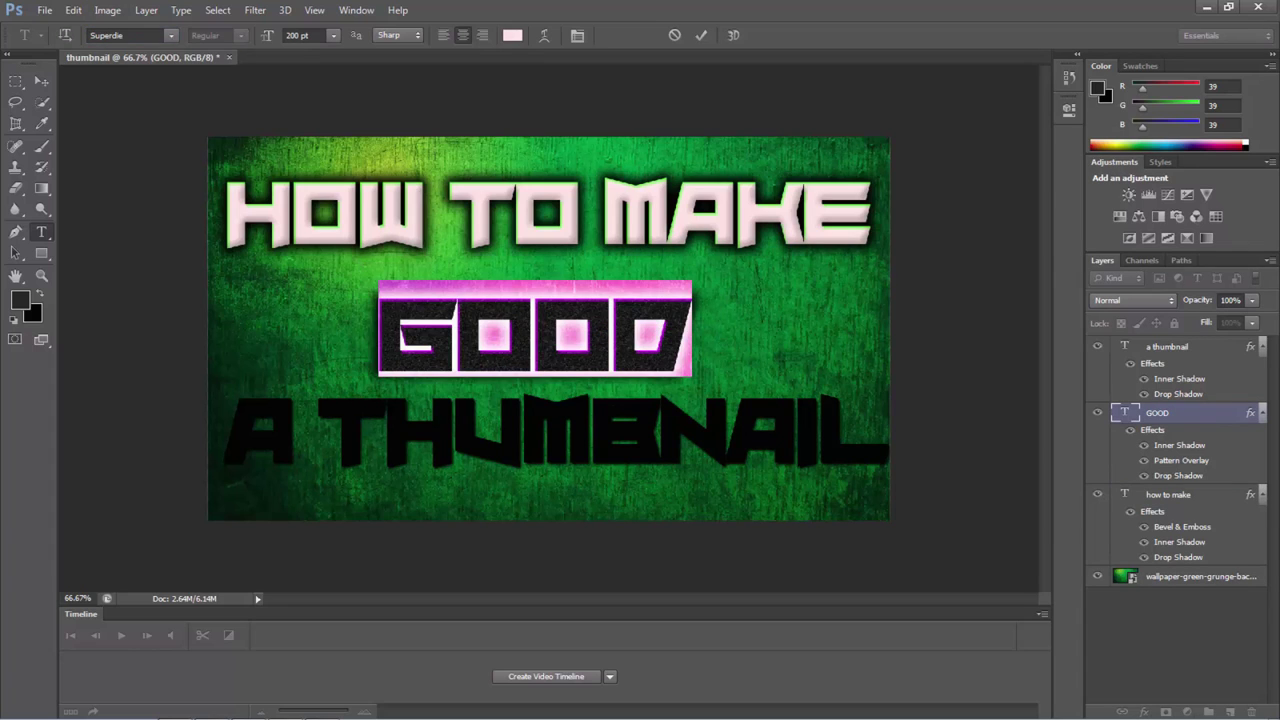
Step: Set the GOOD text size to 300 pt and nudge the word slightly right to centre it under HOW TO MAKE
double_click(294, 36)
type("300")
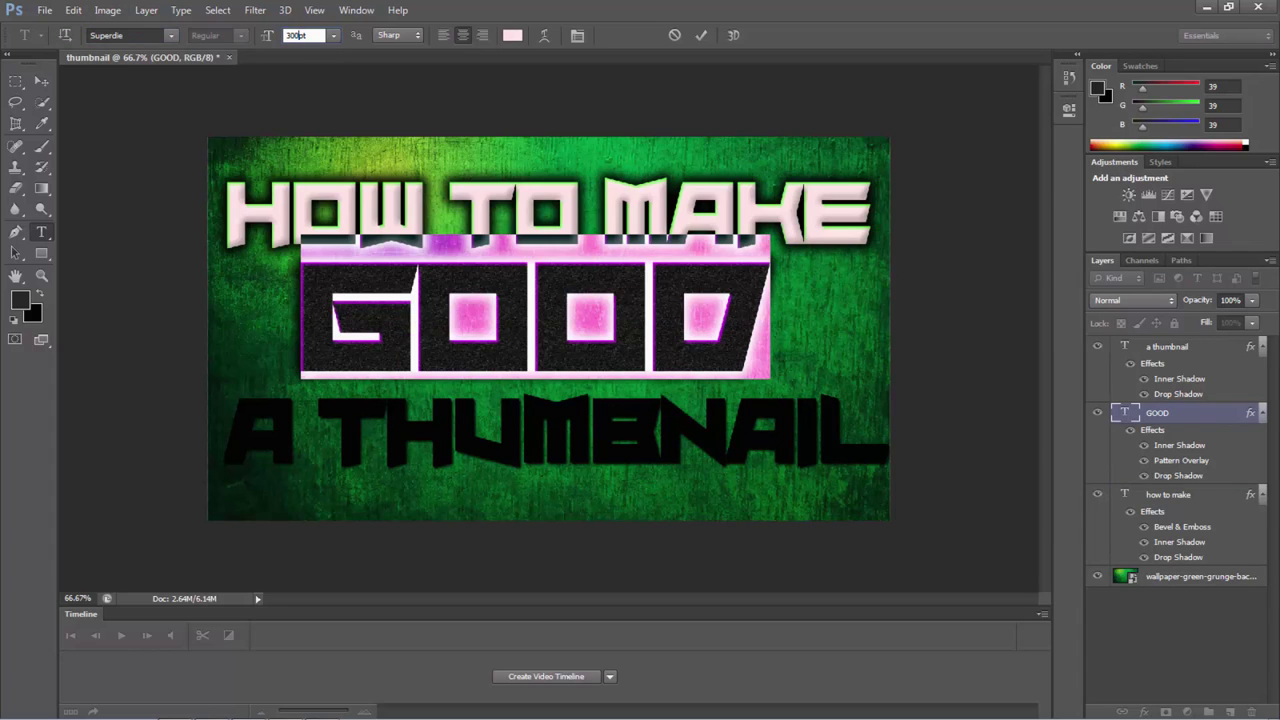
left_click(701, 35)
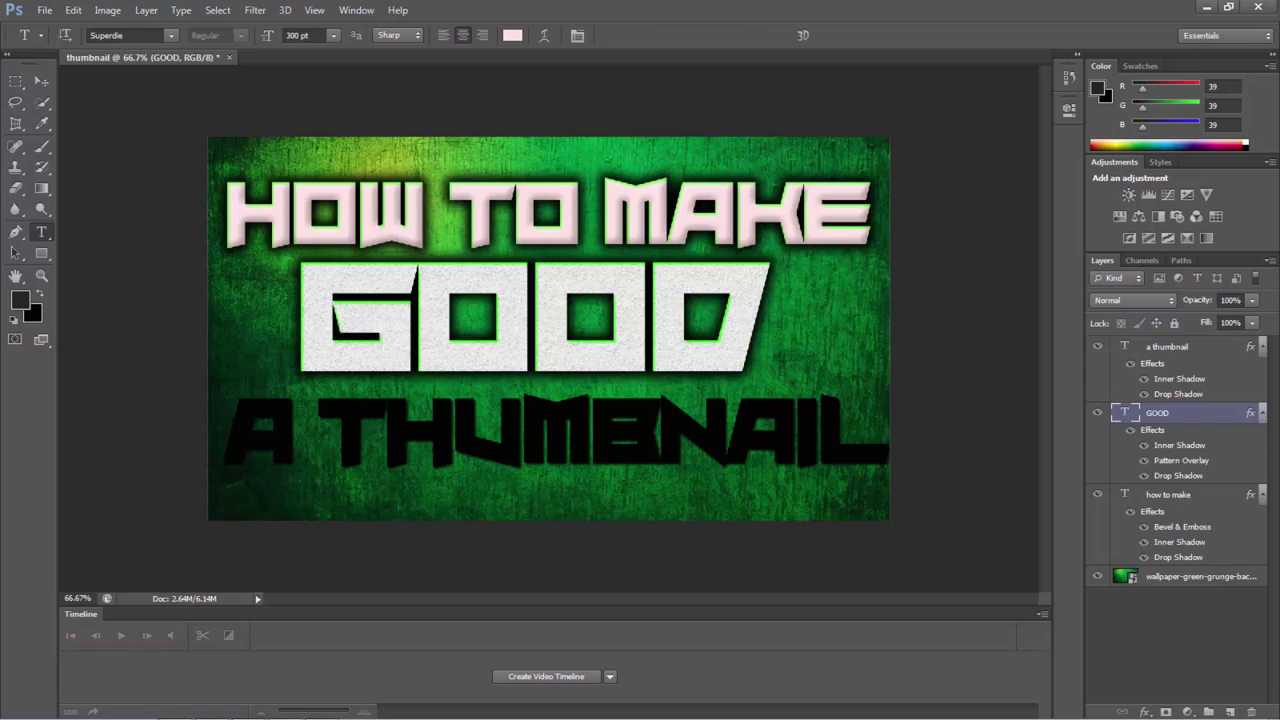
key("v")
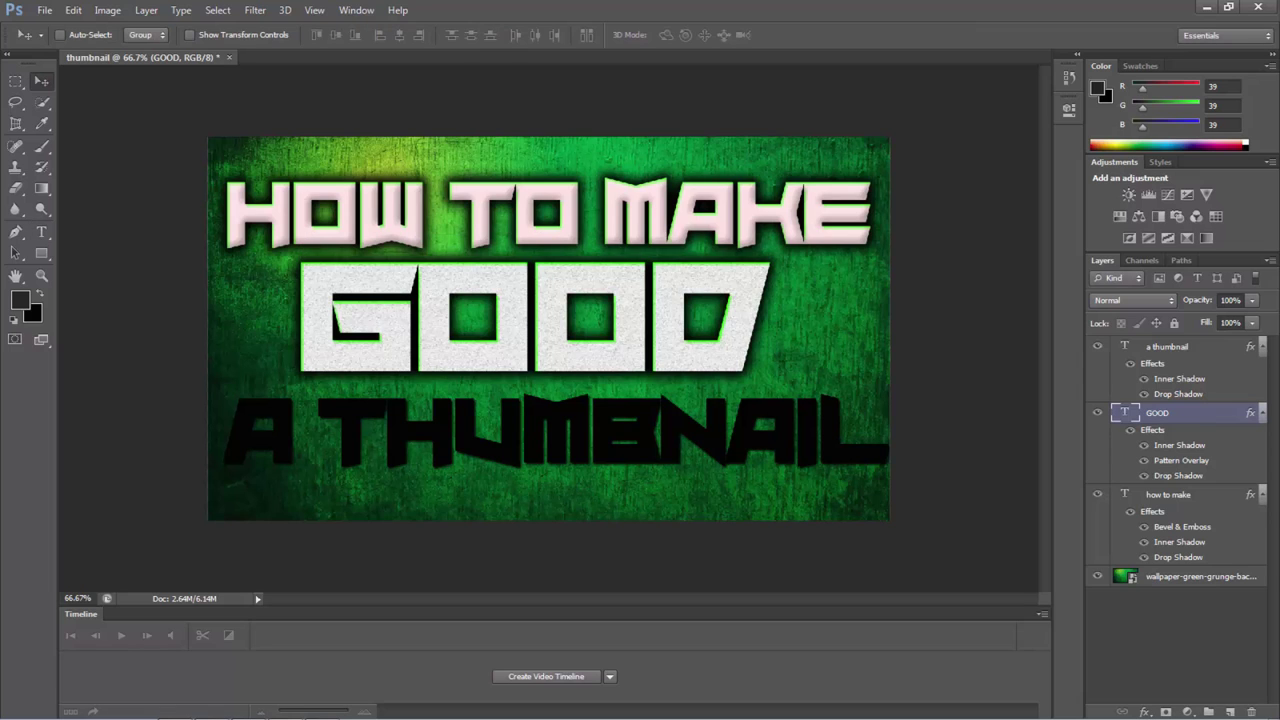
mouse_move(502, 235)
left_mouse_down()
mouse_move(501, 248)
mouse_move(516, 238)
left_mouse_up()
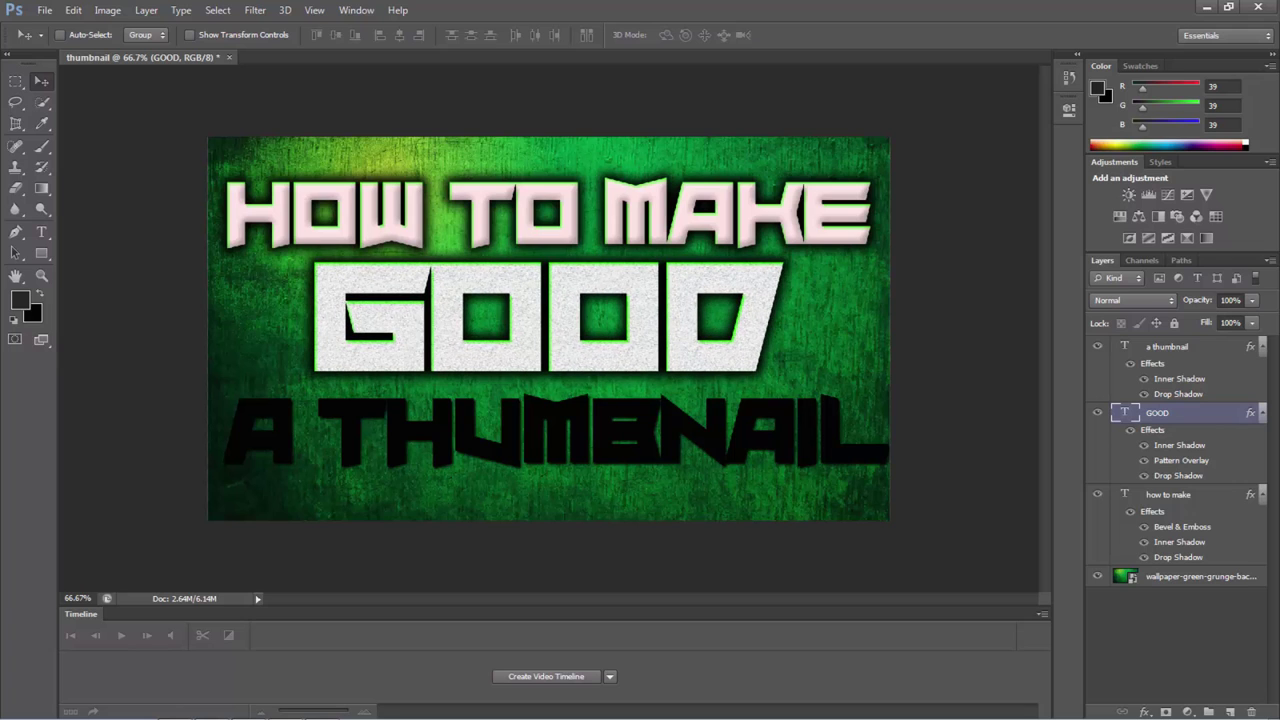
Step: Copy the layer style of the HOW TO MAKE text layer
right_click(1190, 494)
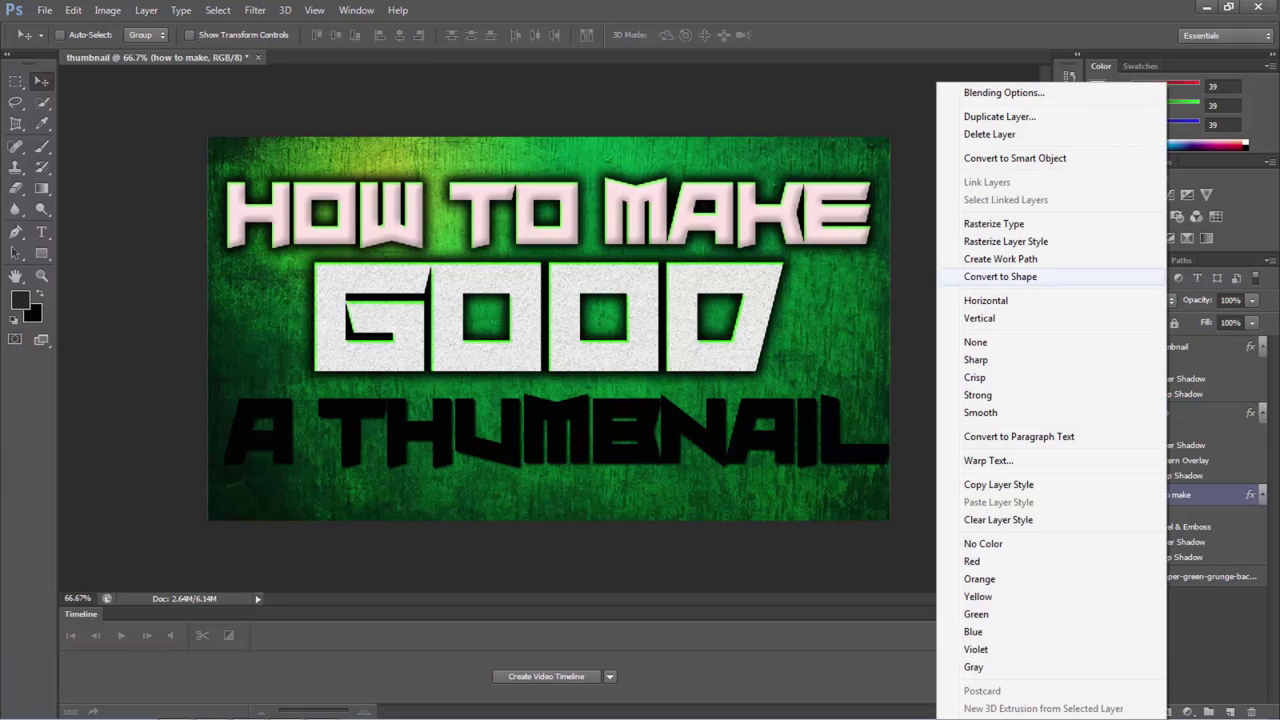
left_click(998, 485)
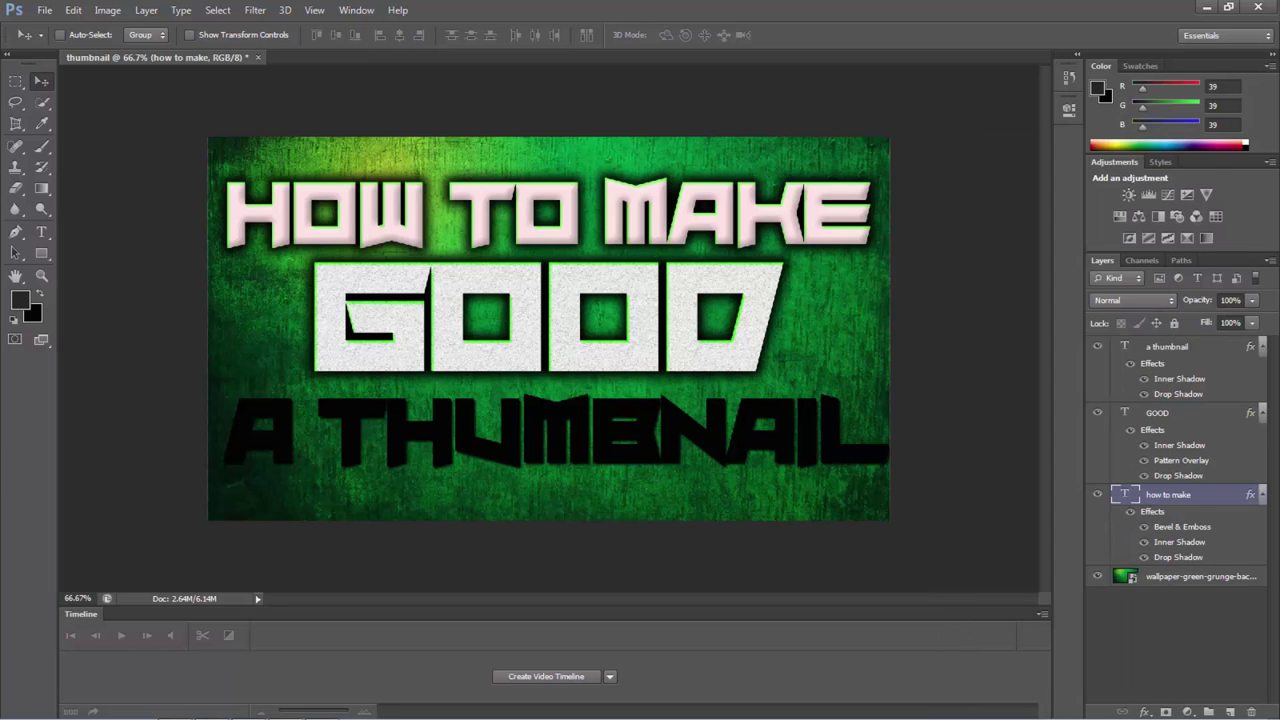
Step: Add a Bevel & Emboss to the A THUMBNAIL text layer with 1000% depth, 16 px size and 16 px soften
right_click(1167, 346)
left_click(1047, 92)
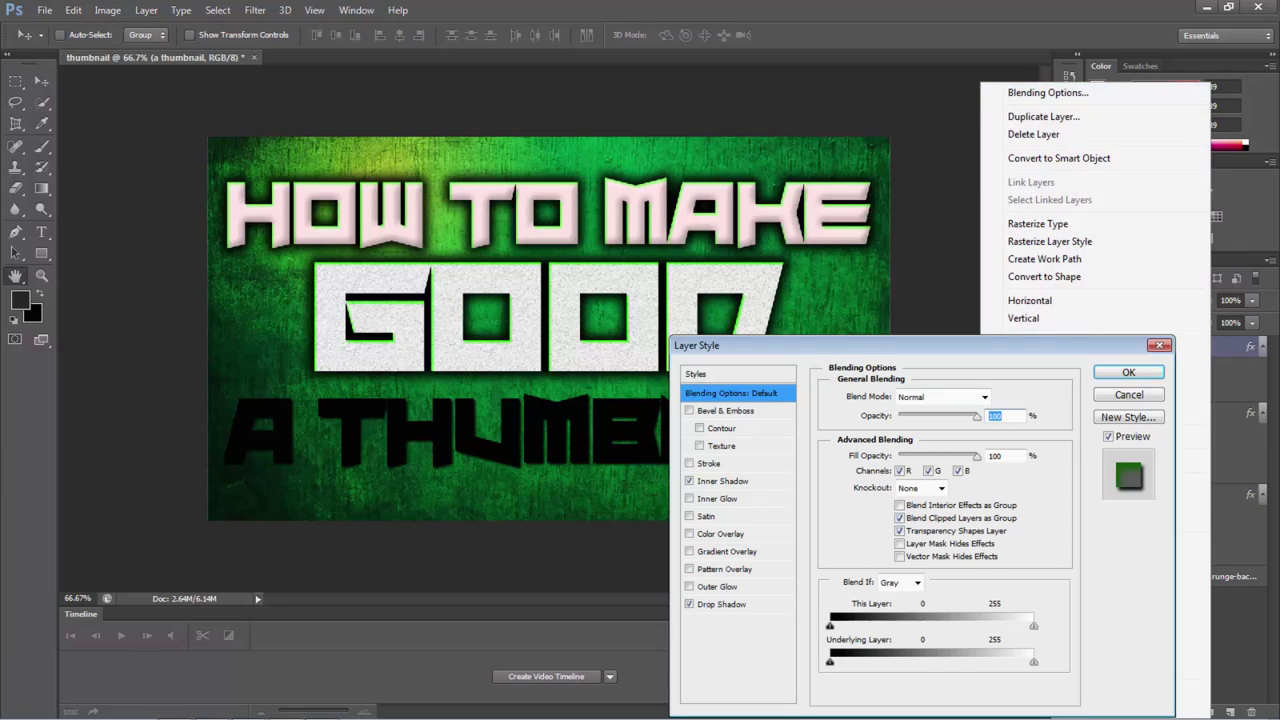
left_click(725, 410)
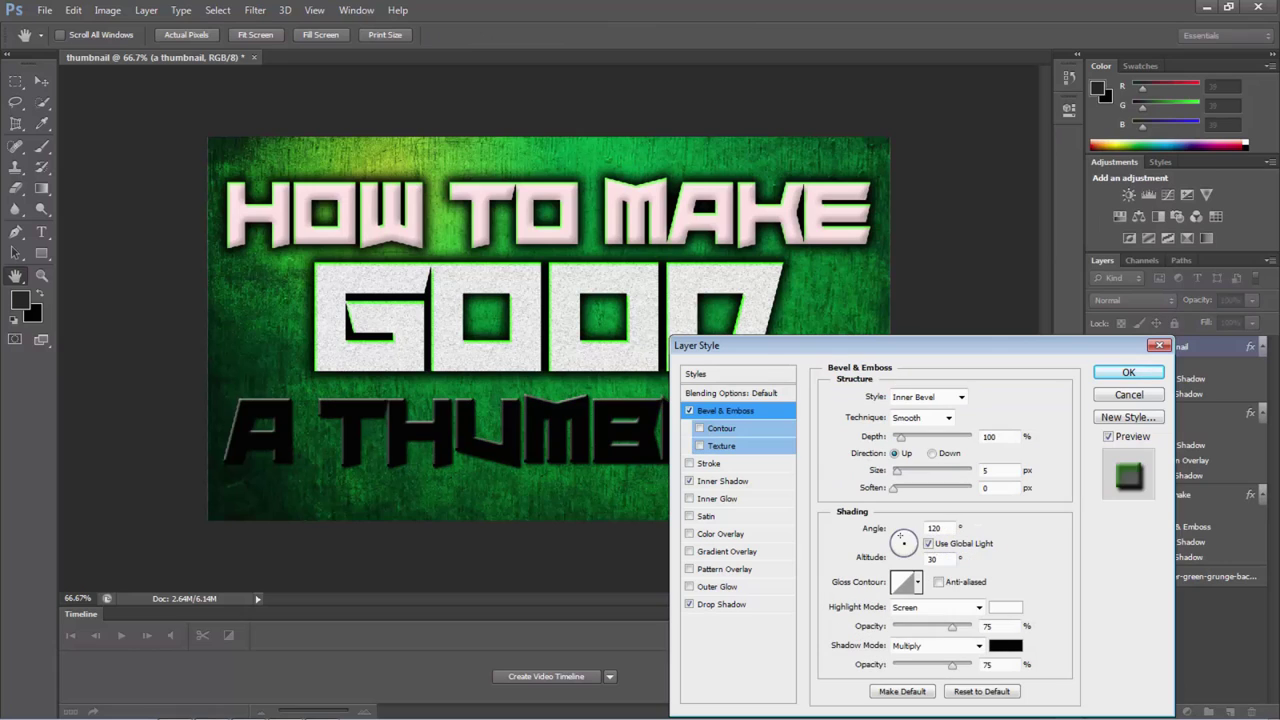
left_click_drag(901, 437, 972, 437)
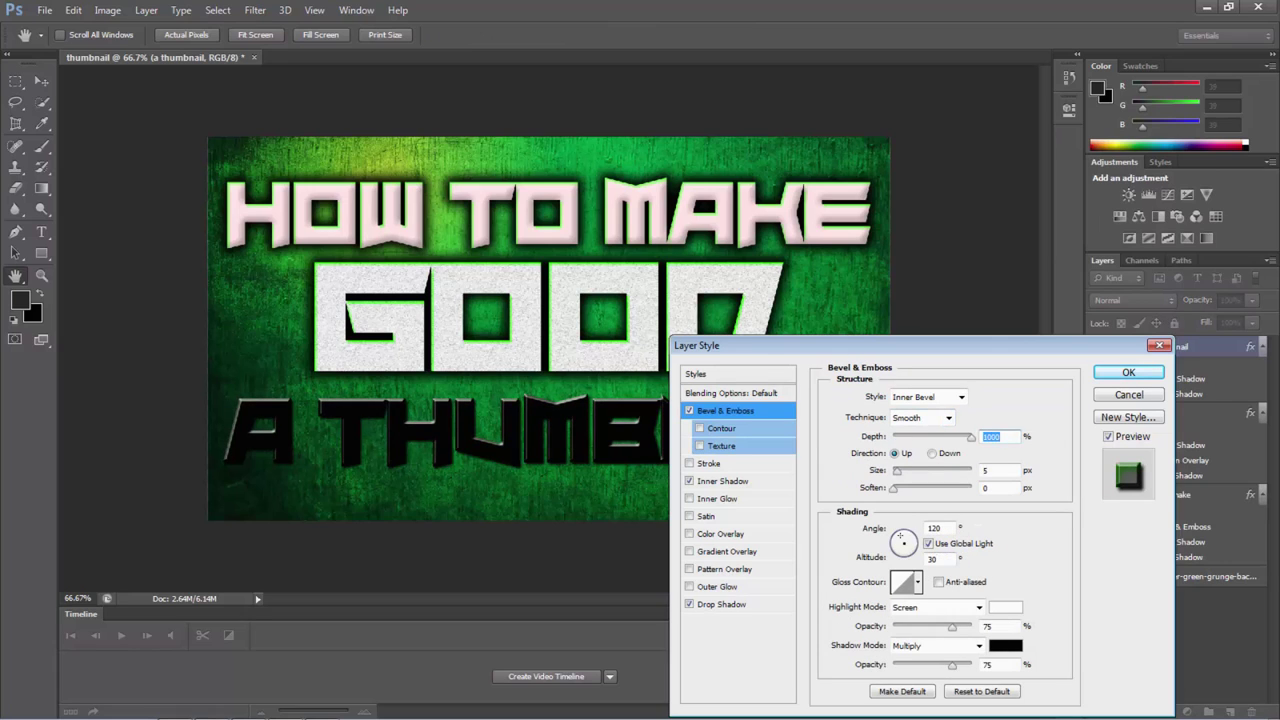
left_click_drag(897, 471, 972, 489)
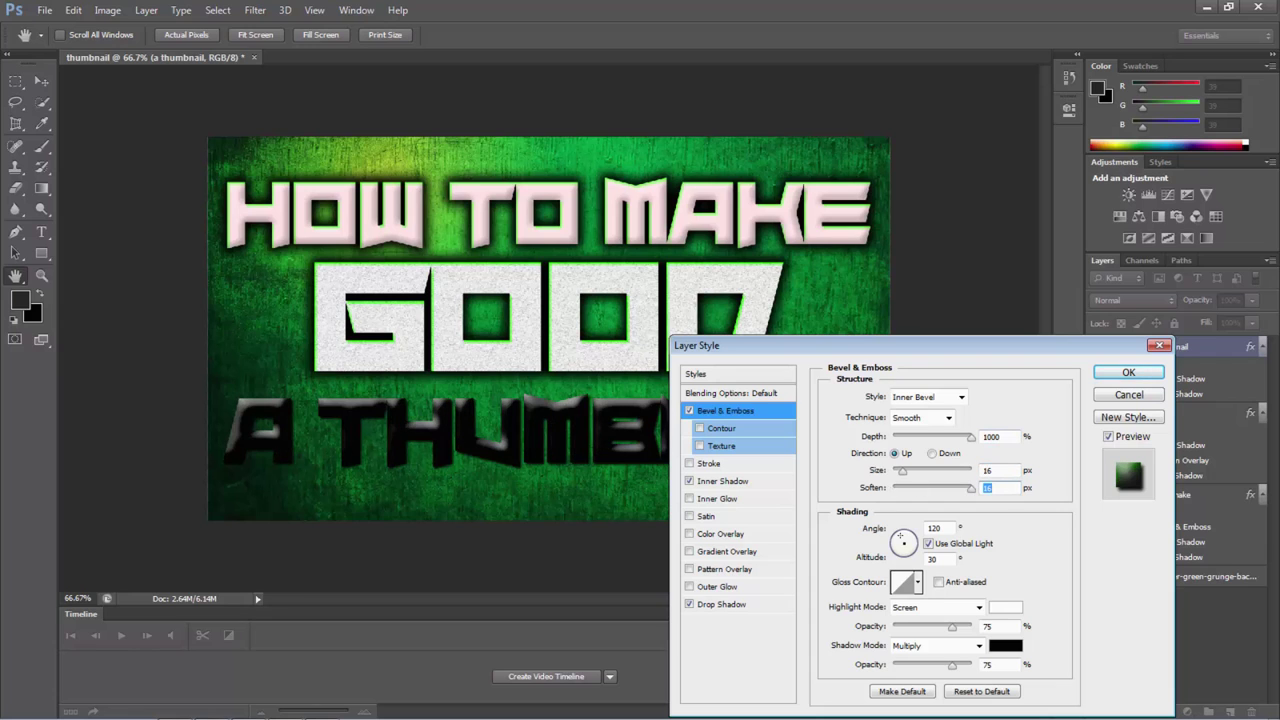
Step: Set the shadow colour of the A THUMBNAIL bevel to white ffffff
left_click(1006, 646)
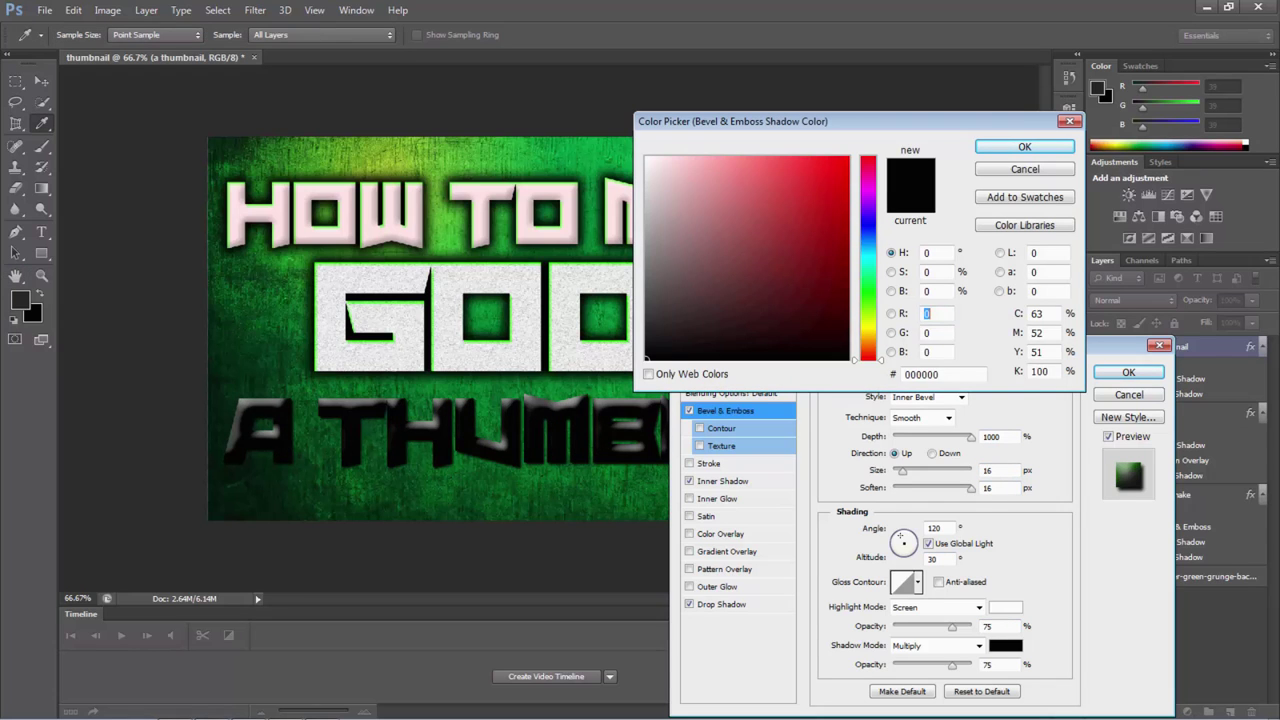
left_click(648, 157)
mouse_move(648, 157)
left_mouse_down()
mouse_move(848, 359)
mouse_move(849, 157)
mouse_move(646, 157)
left_mouse_up()
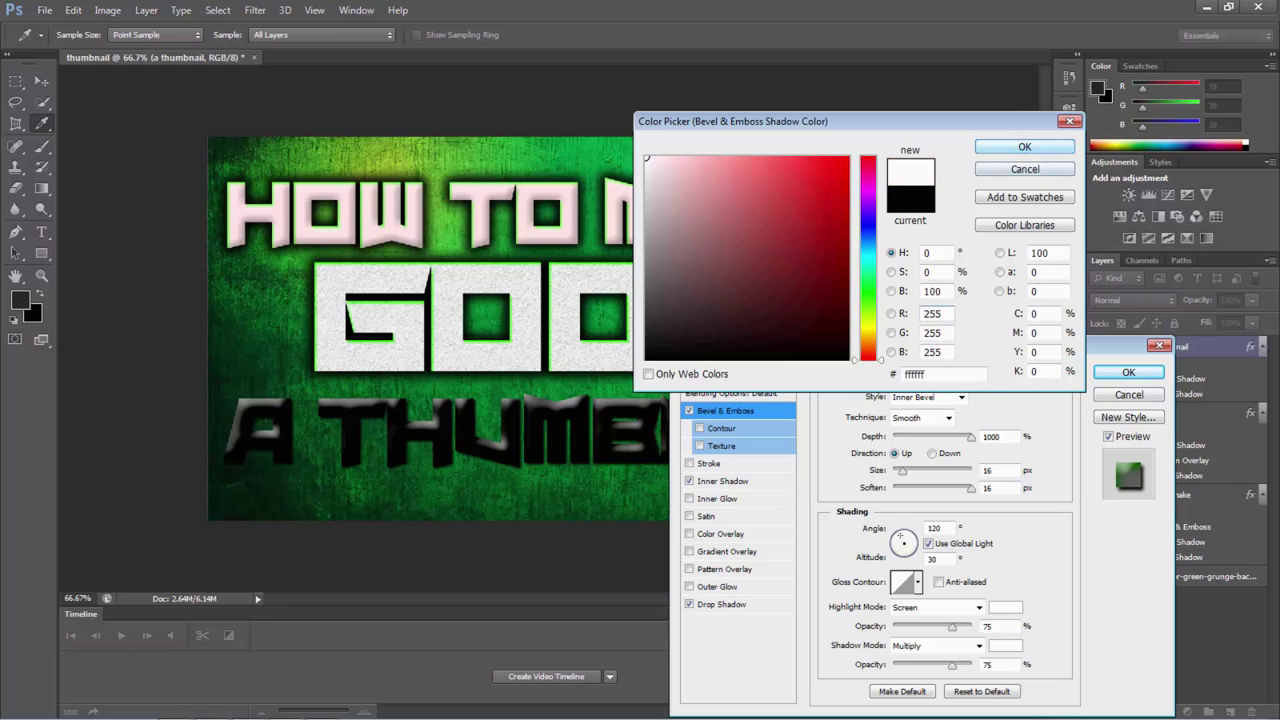
left_click(1025, 147)
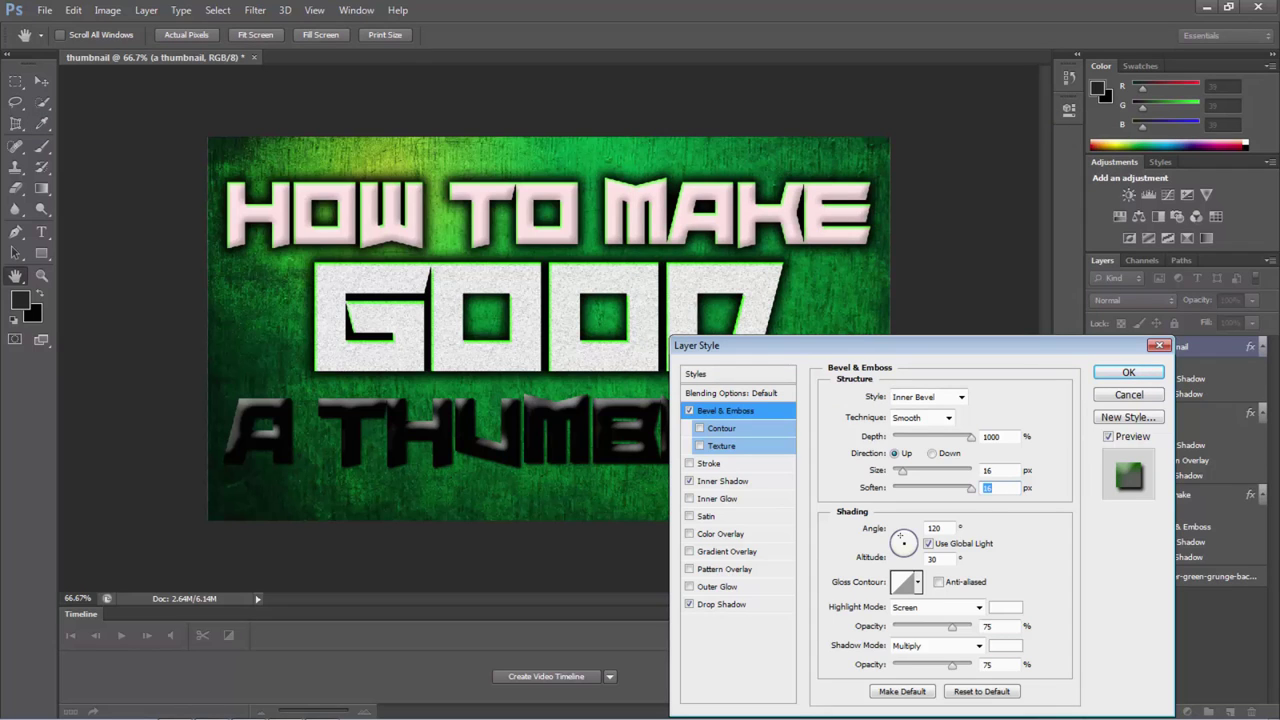
Step: Set the bevel technique to Chisel Soft with 7 px size, then add a 3 px black outside Stroke and apply the style
left_click(948, 417)
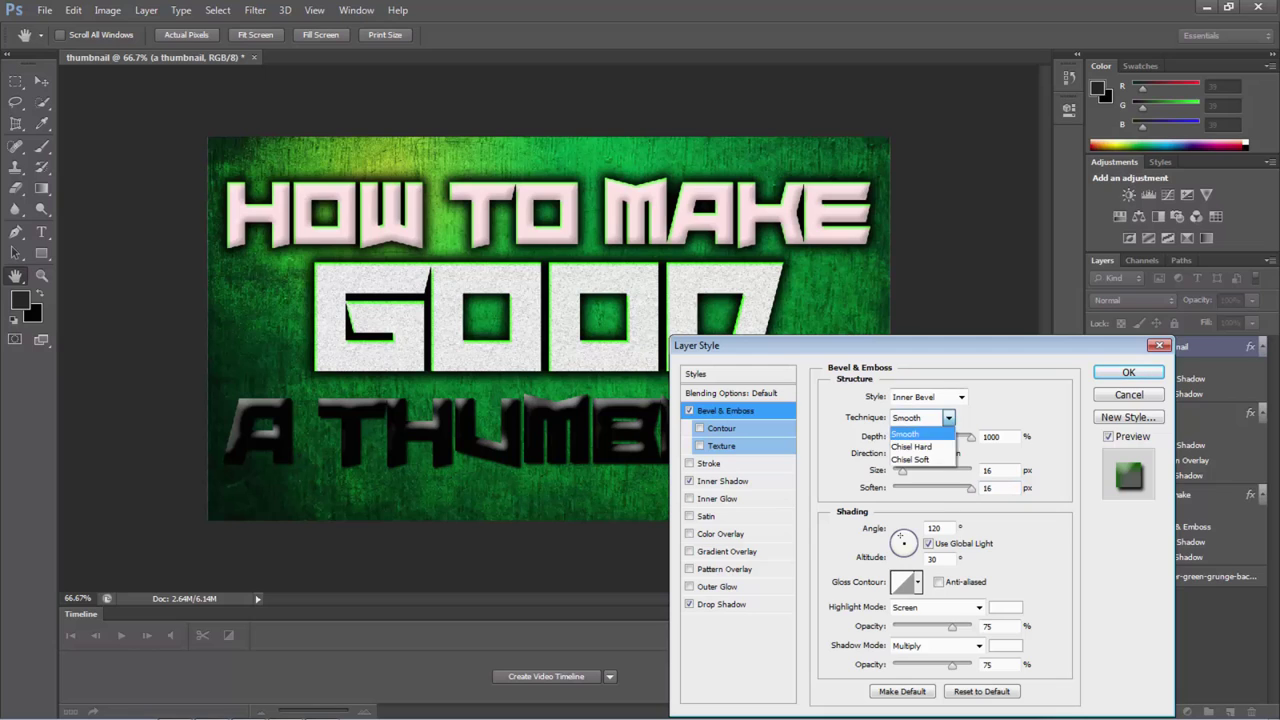
left_click(915, 458)
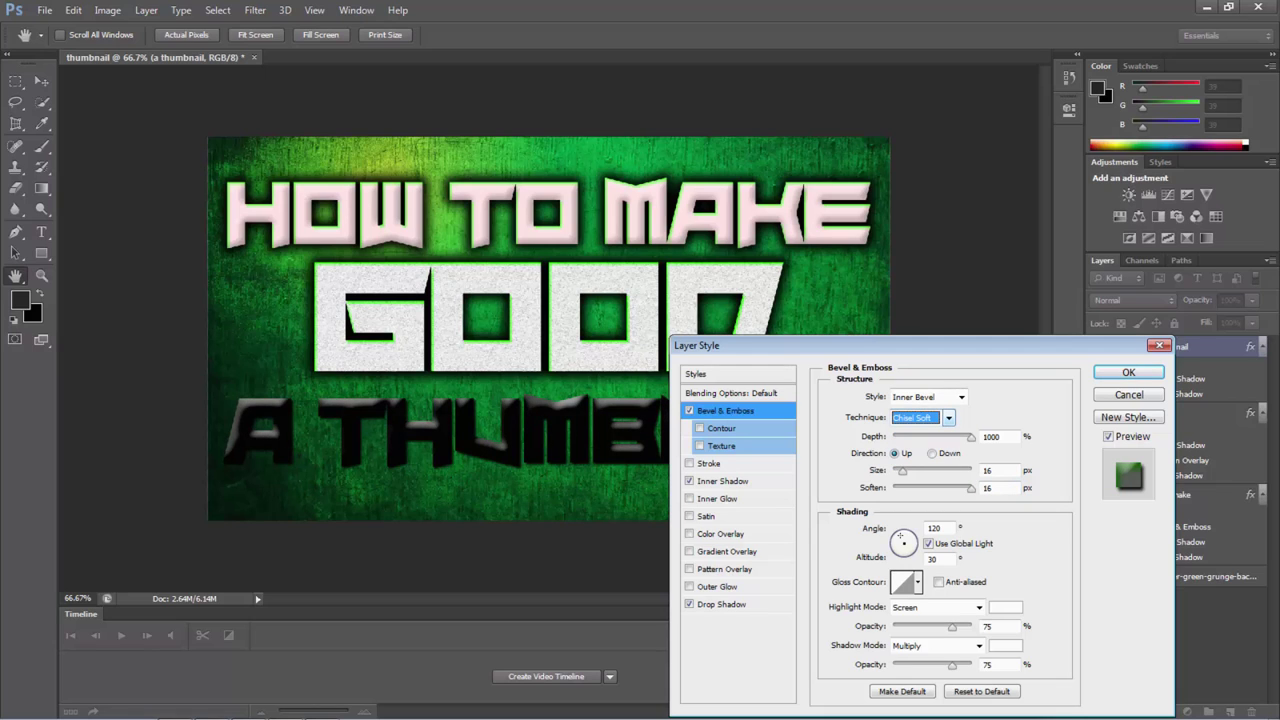
left_click_drag(903, 471, 898, 471)
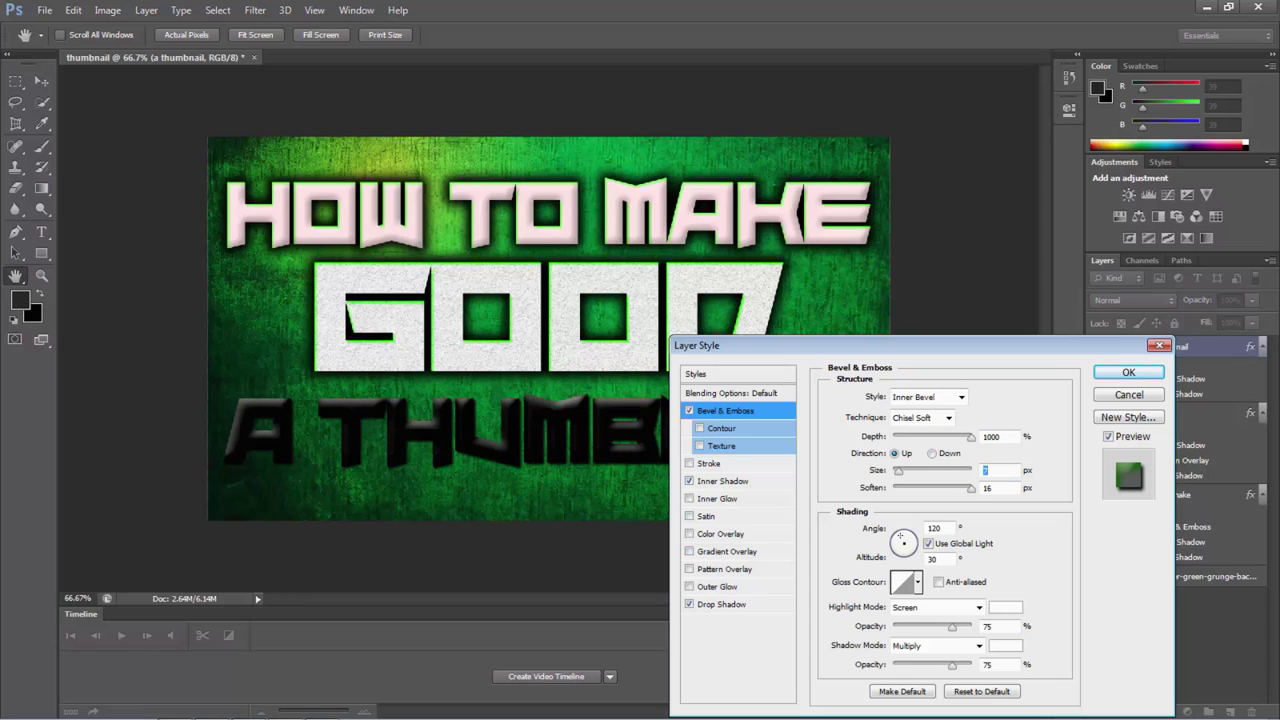
left_click(708, 463)
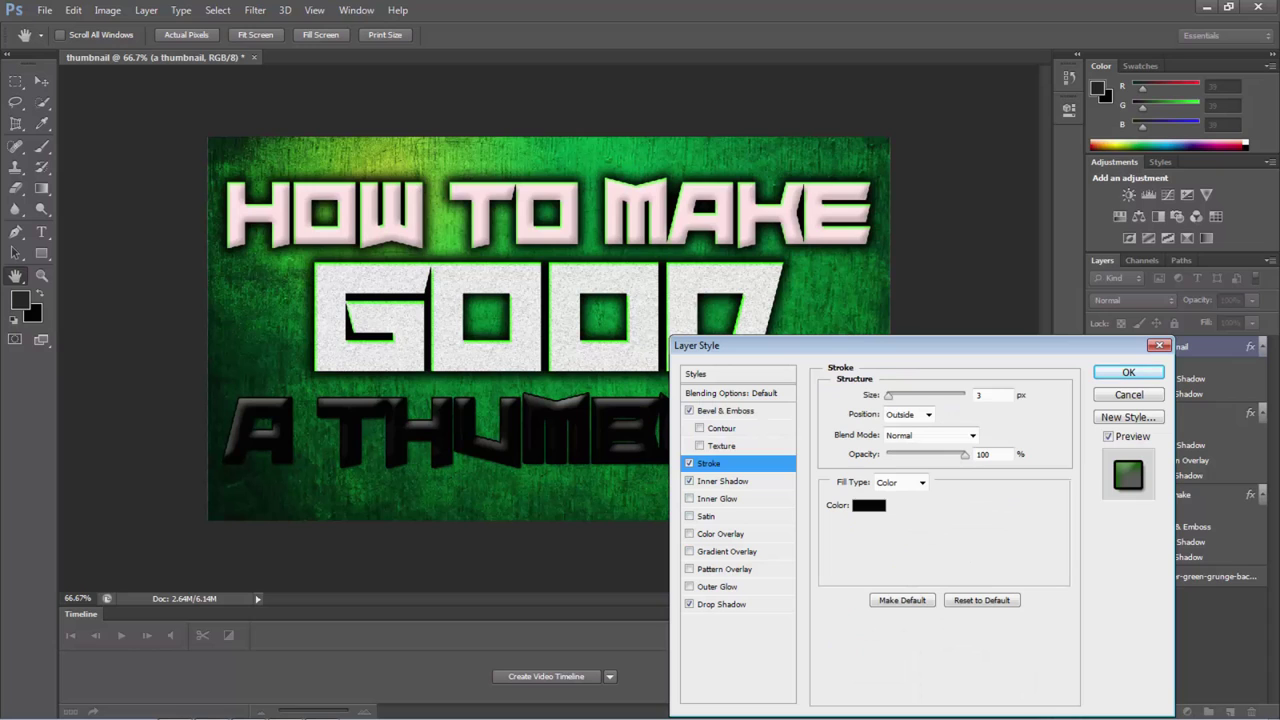
left_click(1128, 372)
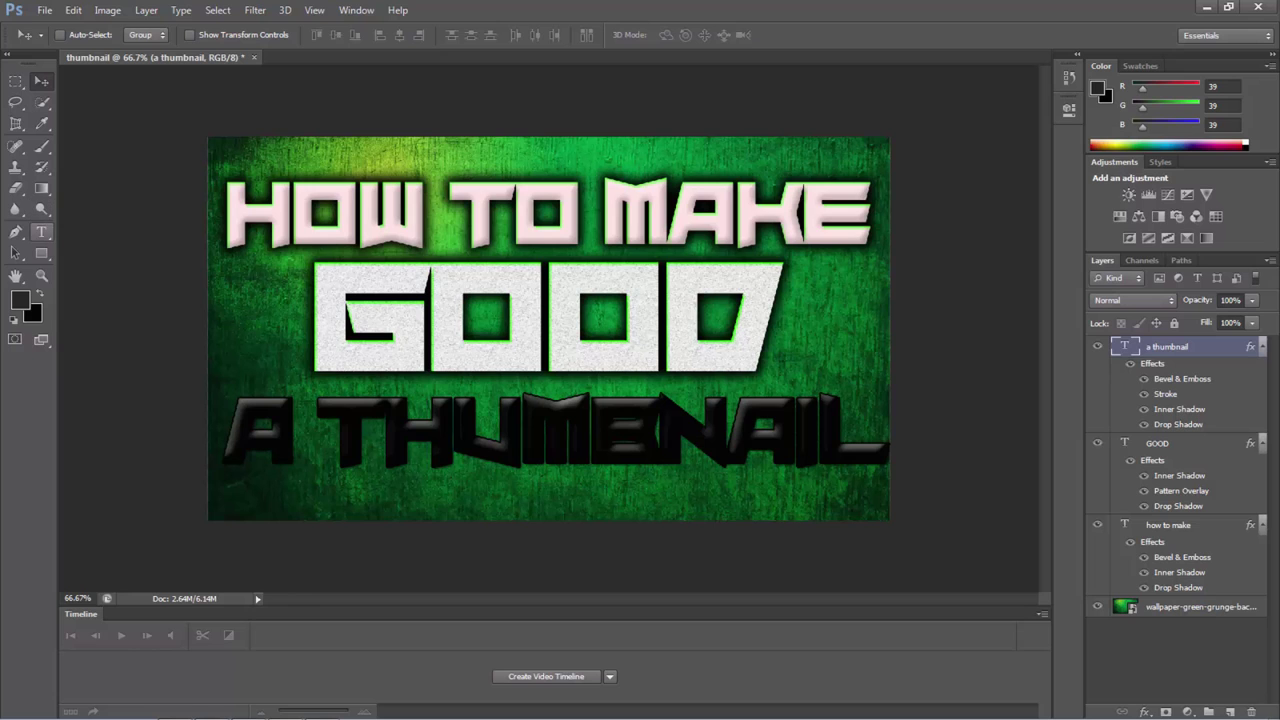
Step: Change the colour of the A THUMBNAIL text to white ffffff
left_click(42, 232)
left_click(557, 432)
key("ctrl+a")
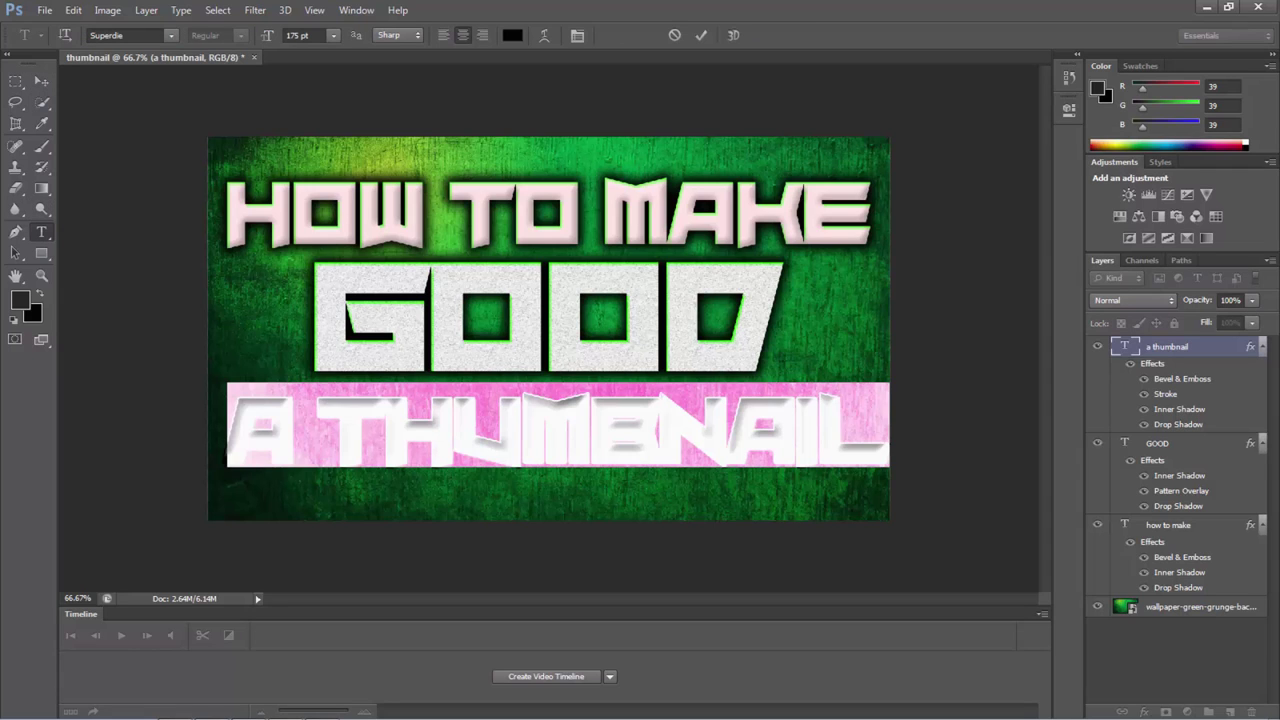
left_click(512, 35)
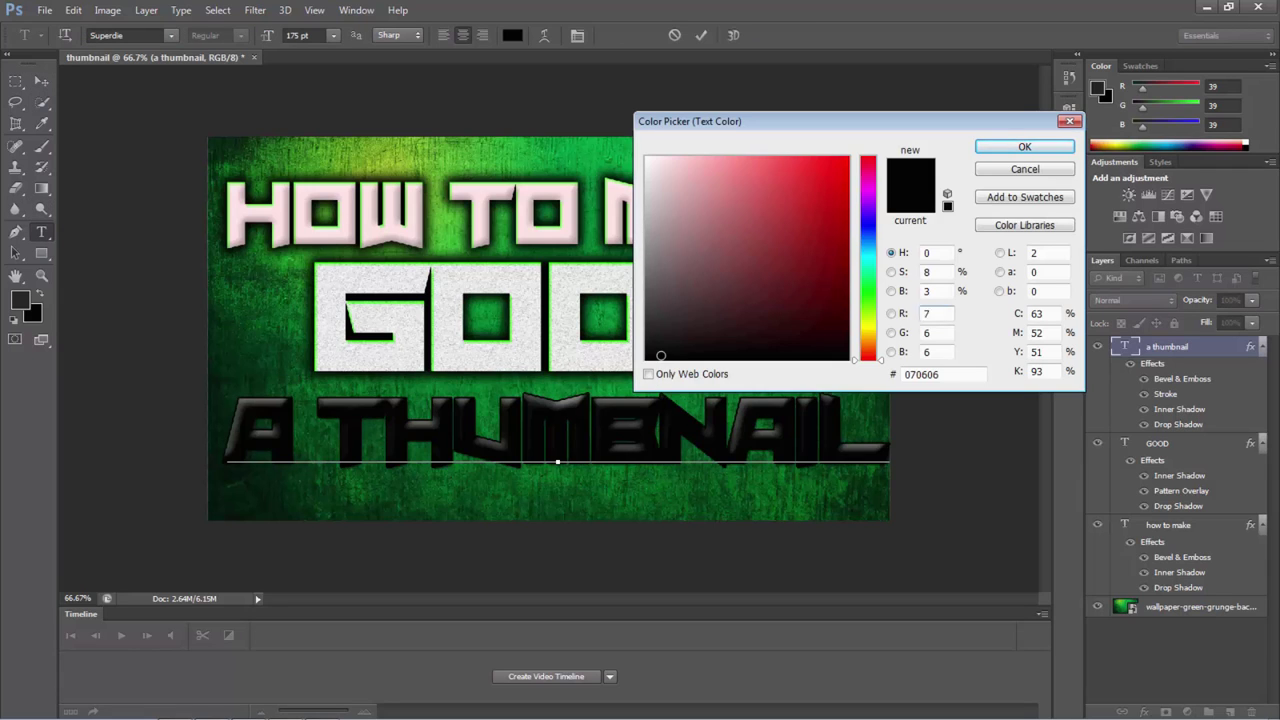
left_click(646, 158)
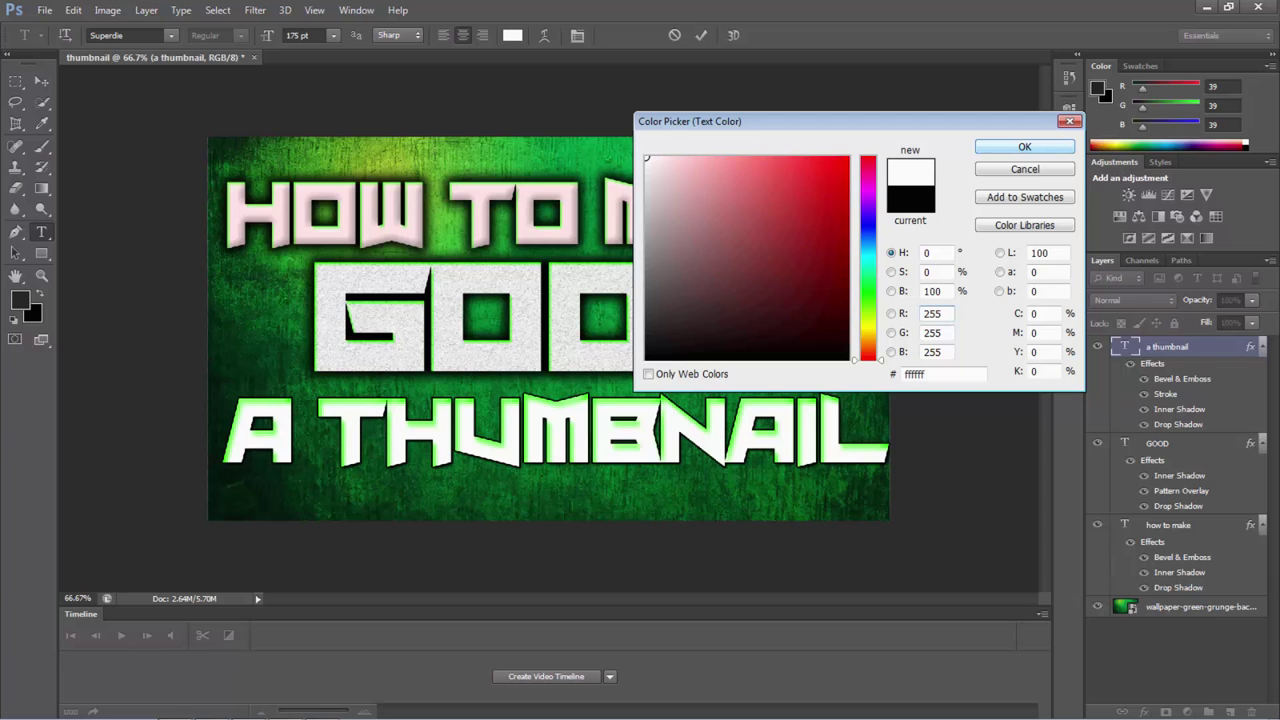
key("Return")
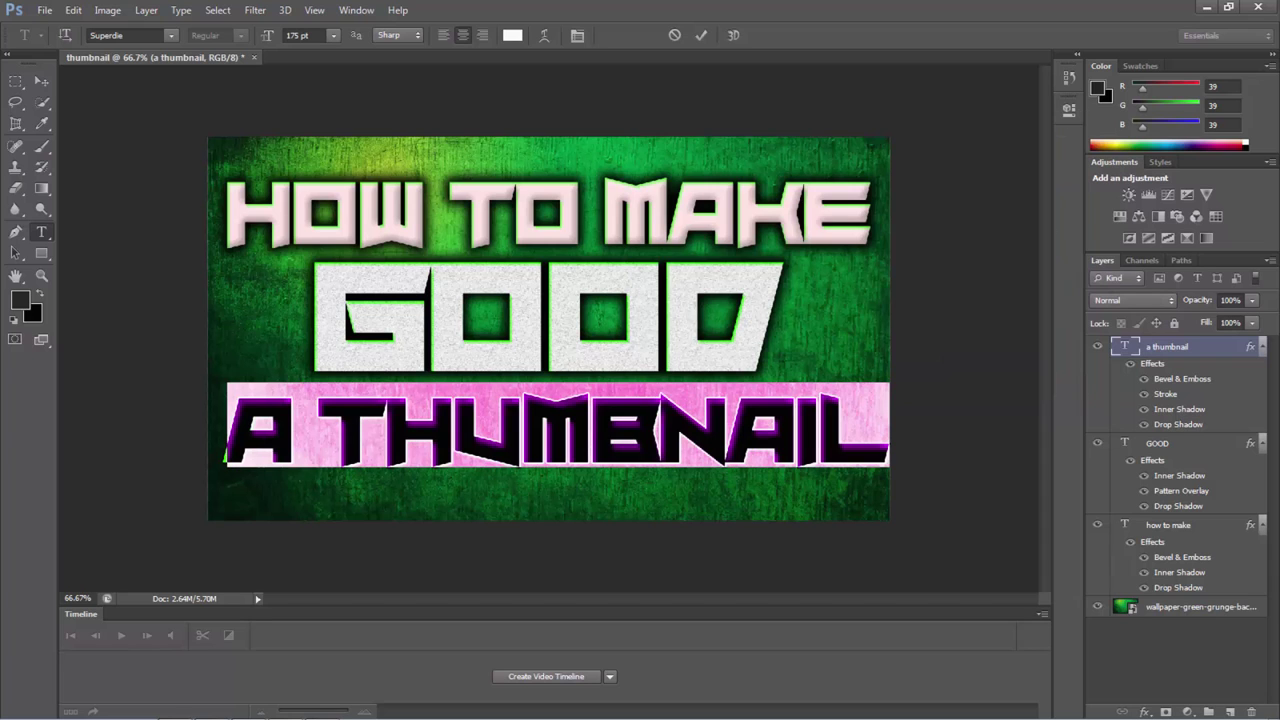
key("ctrl+Return")
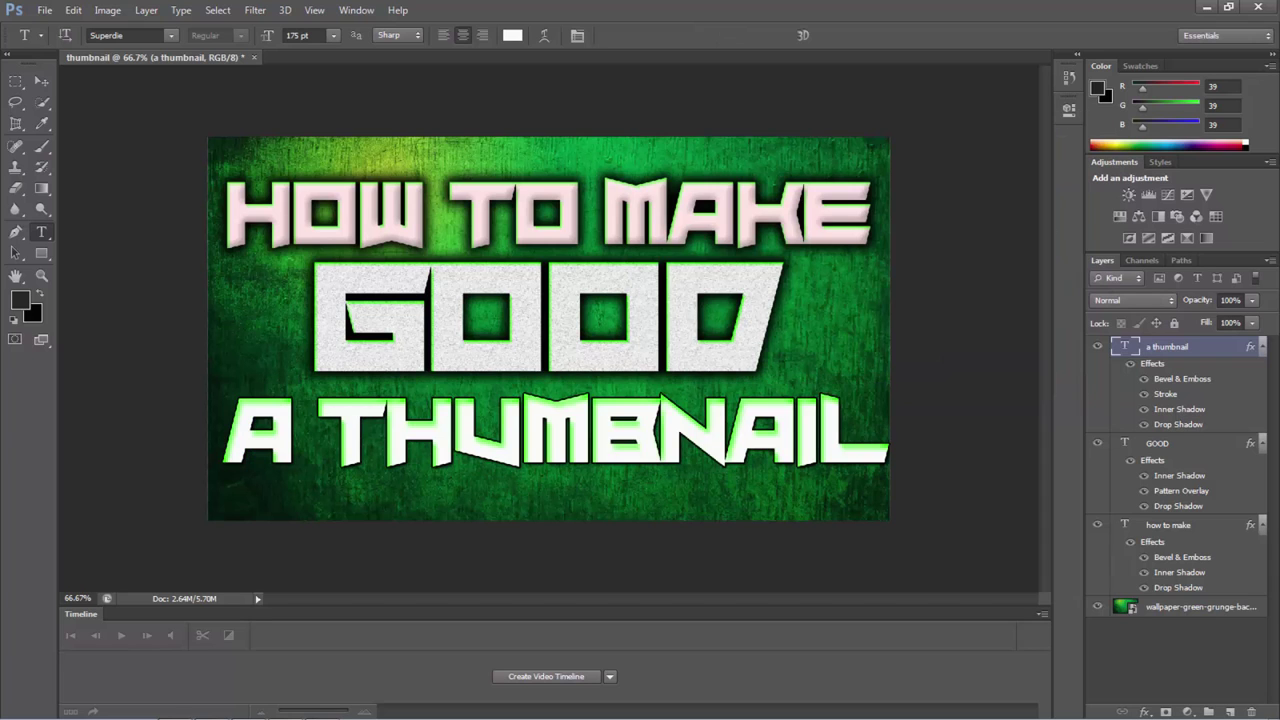
Step: Turn off the Stroke effect in the layer style of the A THUMBNAIL text
right_click(1172, 347)
left_click(1009, 92)
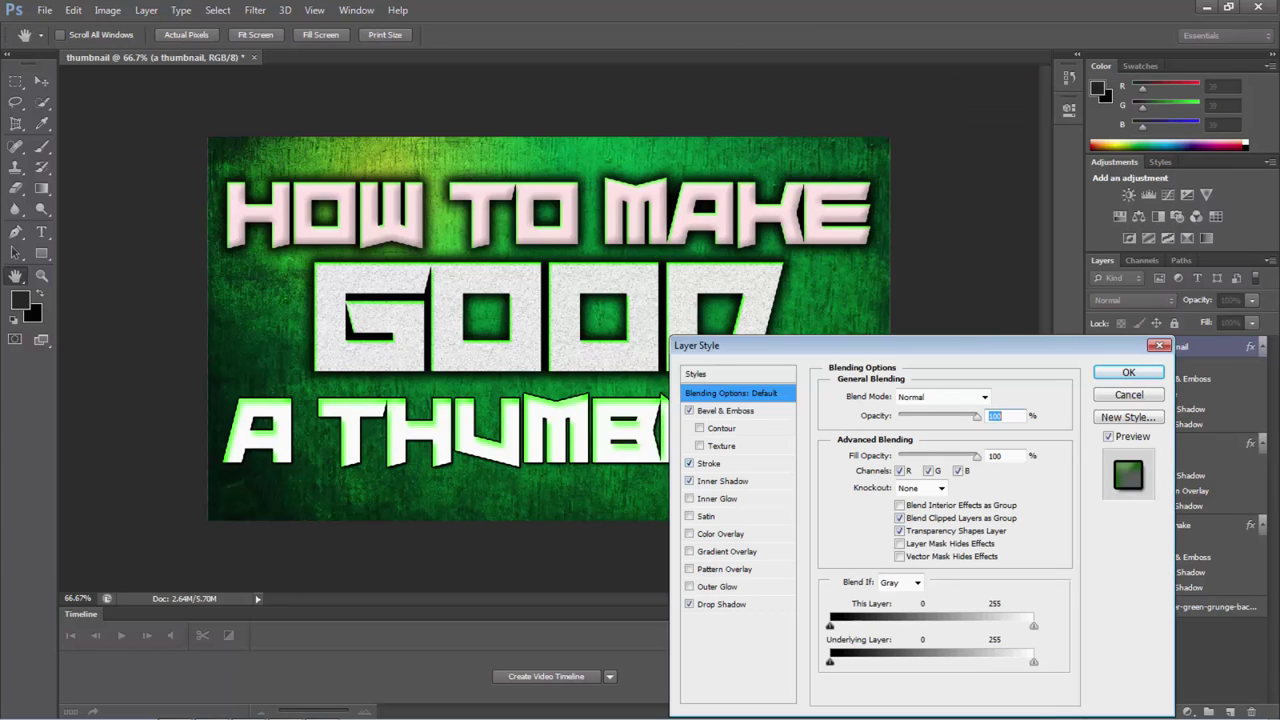
left_click(688, 463)
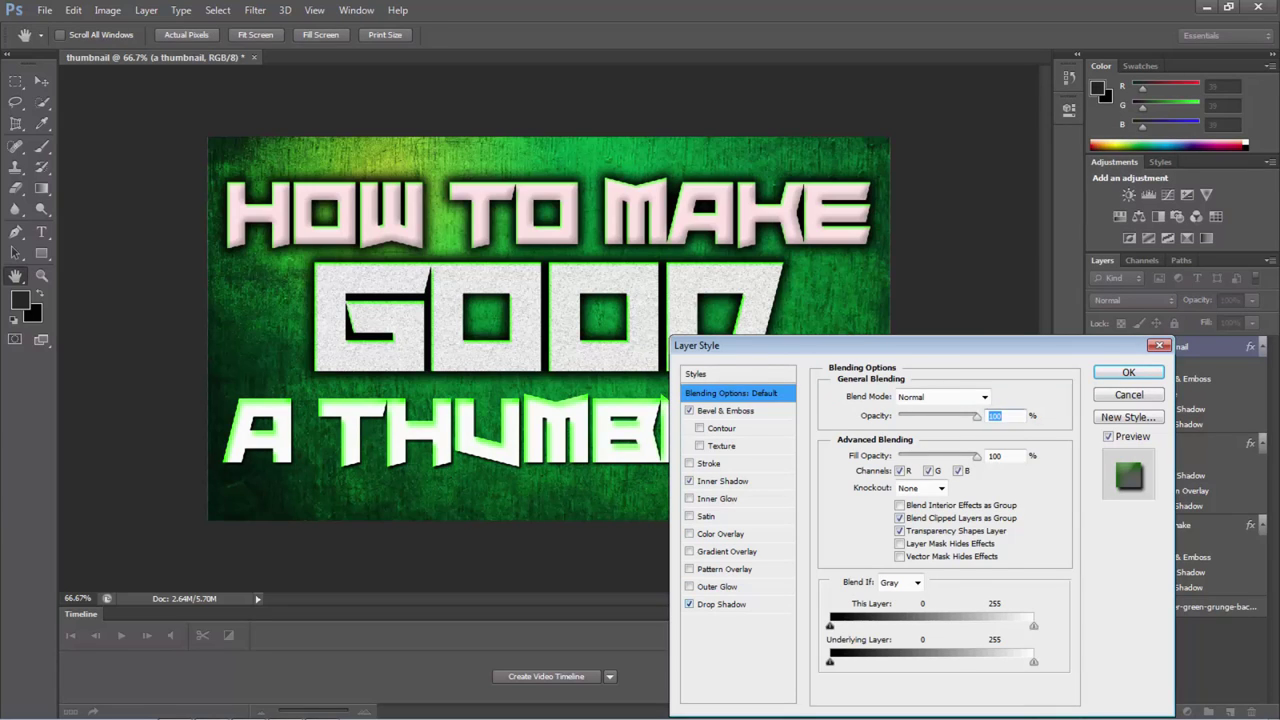
Step: Set the A THUMBNAIL Drop Shadow to 0 px distance, 33% spread and 33 px size, and apply the layer style
left_click(722, 604)
left_click_drag(988, 466, 775, 474)
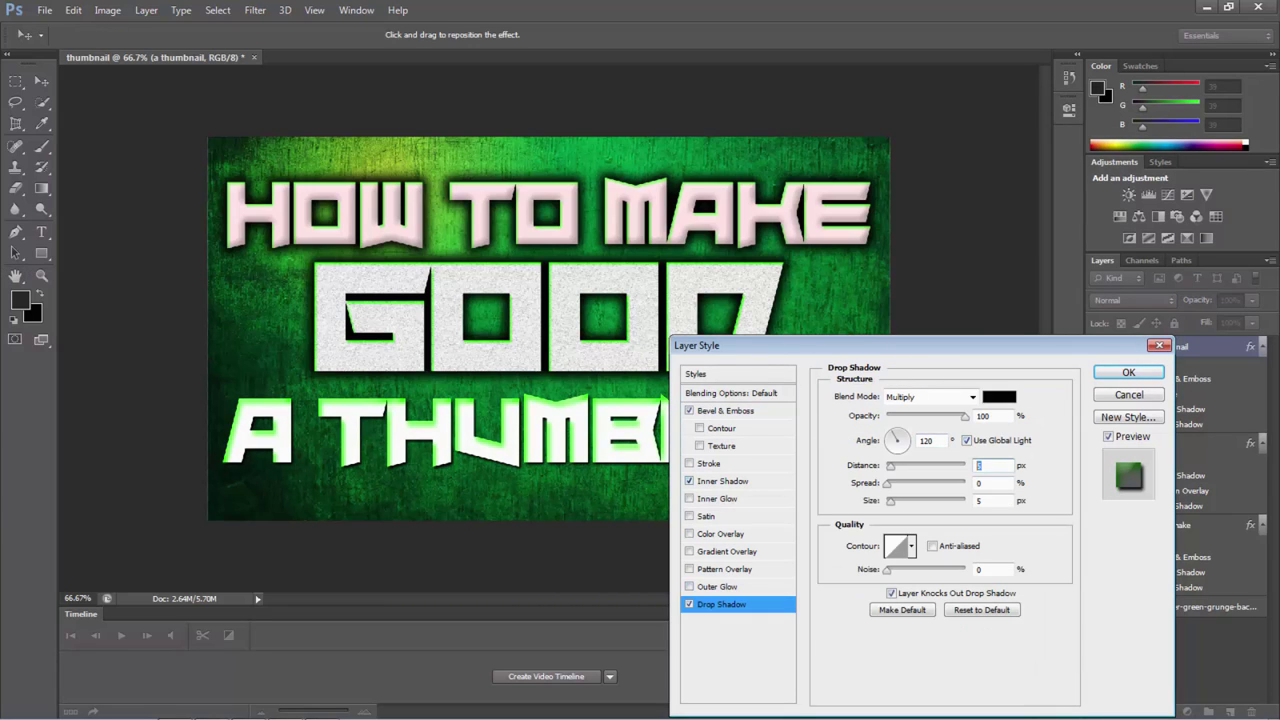
type("0")
key("Tab")
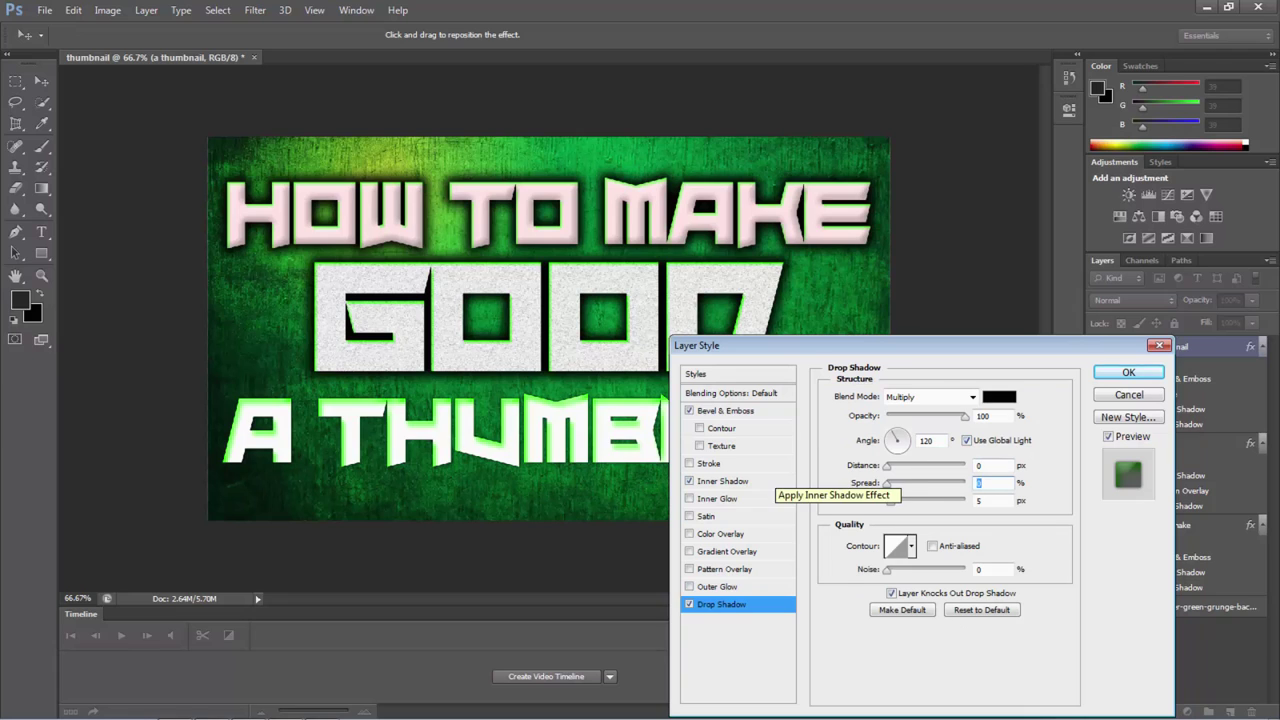
type("33")
key("Tab")
type("33")
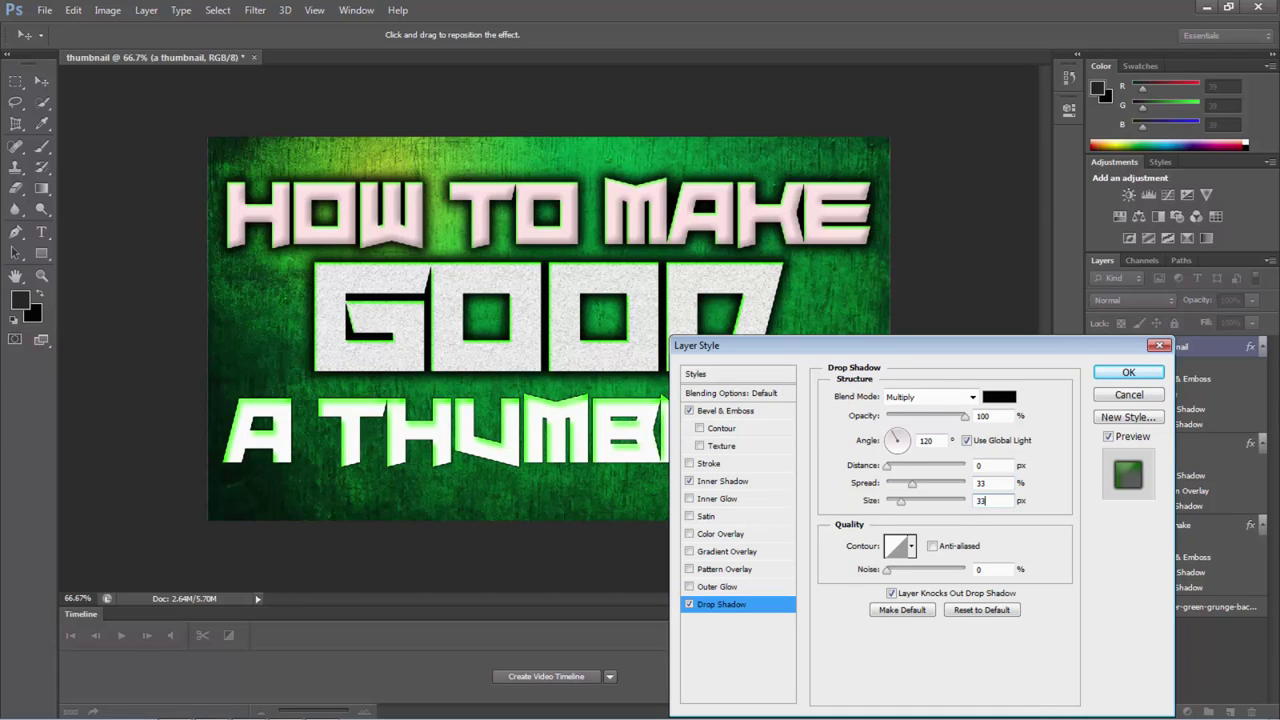
key("Return")
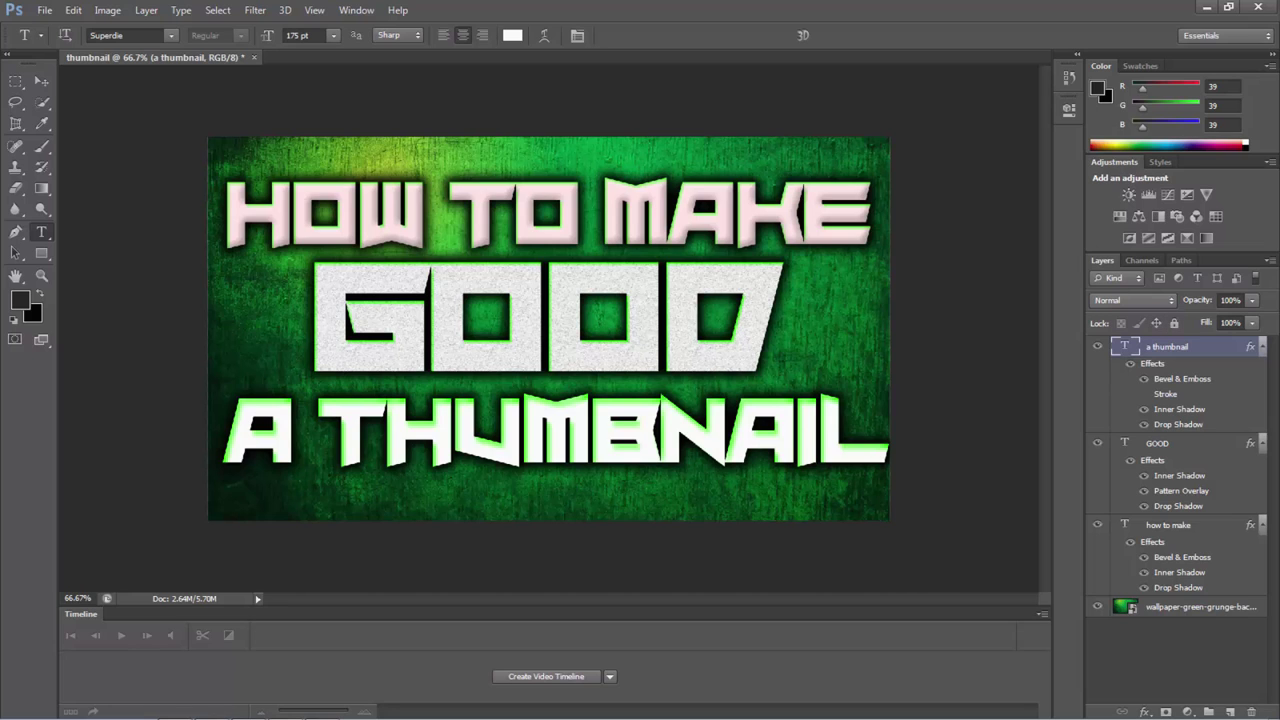
Step: Add a black-to-white linear Gradient Overlay at 10% opacity to the A THUMBNAIL text layer
right_click(1180, 346)
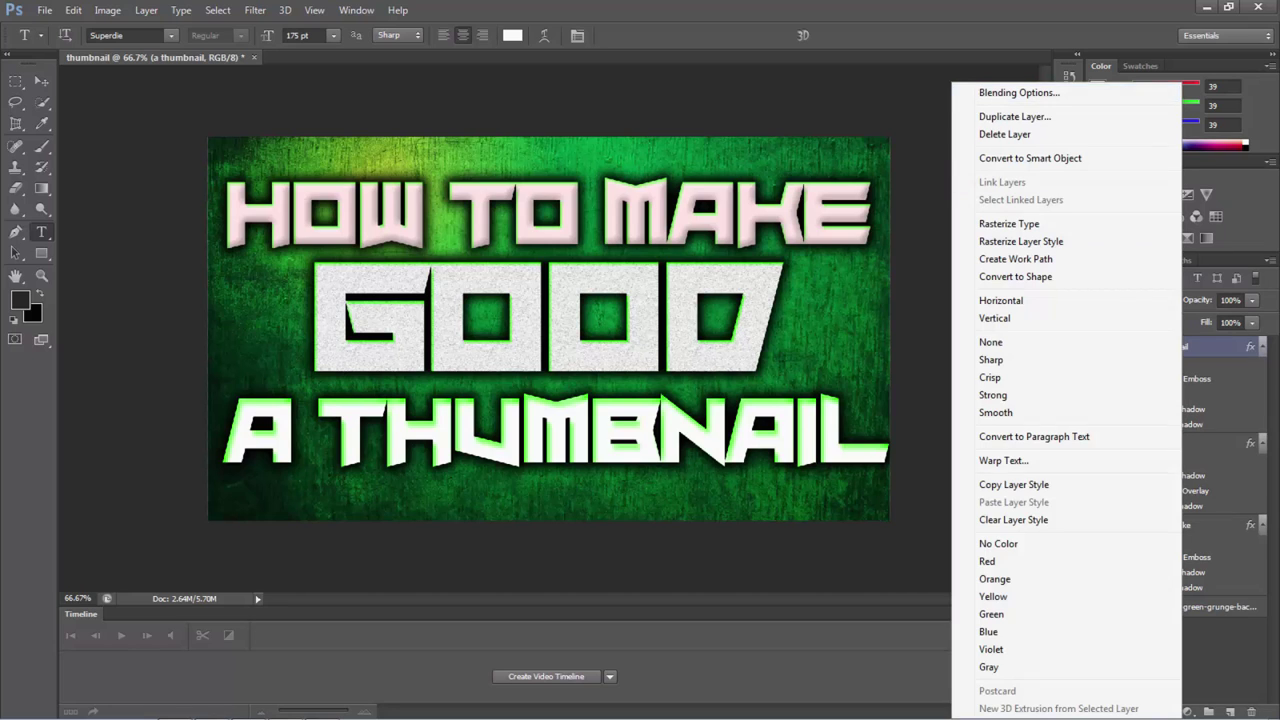
left_click(1019, 92)
left_click(322, 708)
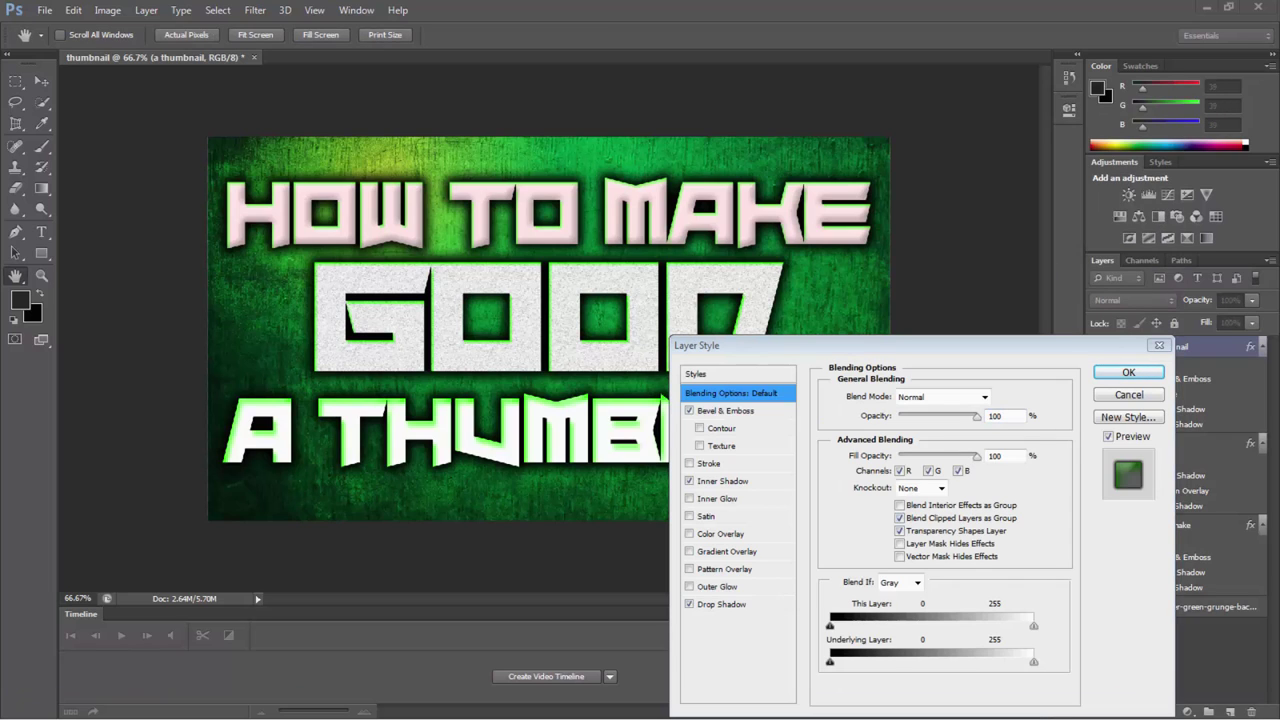
left_click(689, 463)
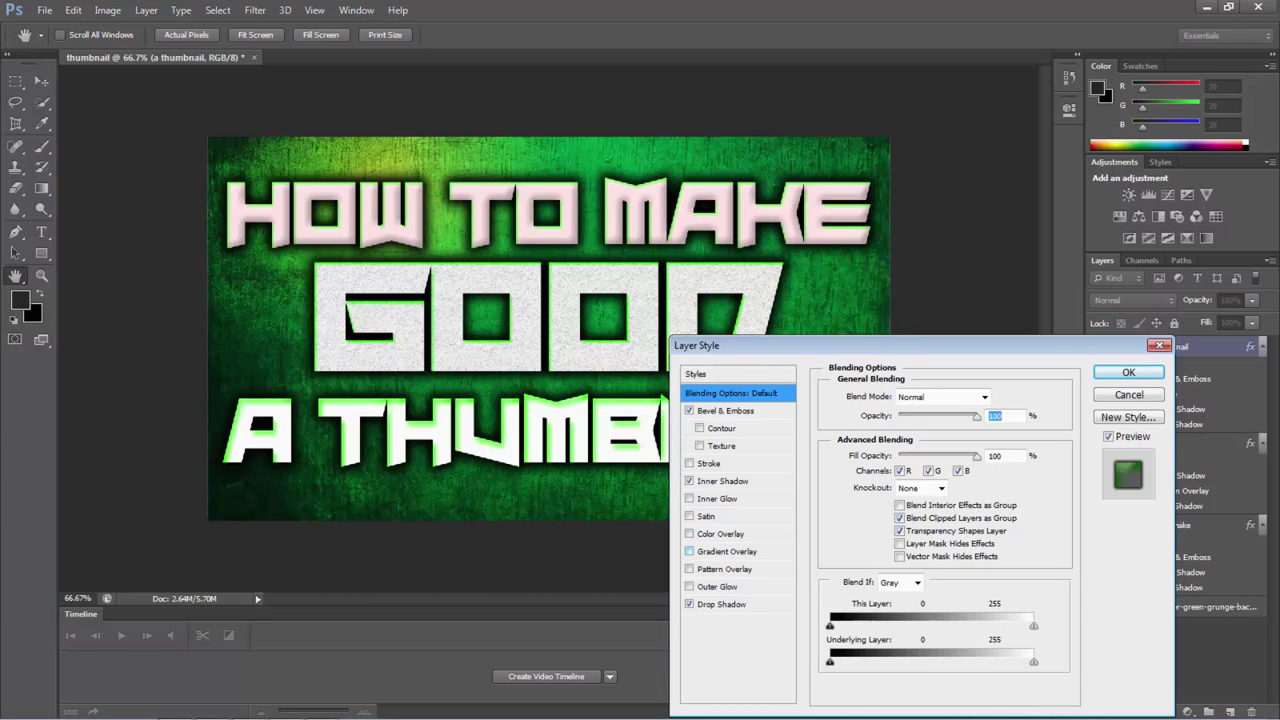
left_click(726, 552)
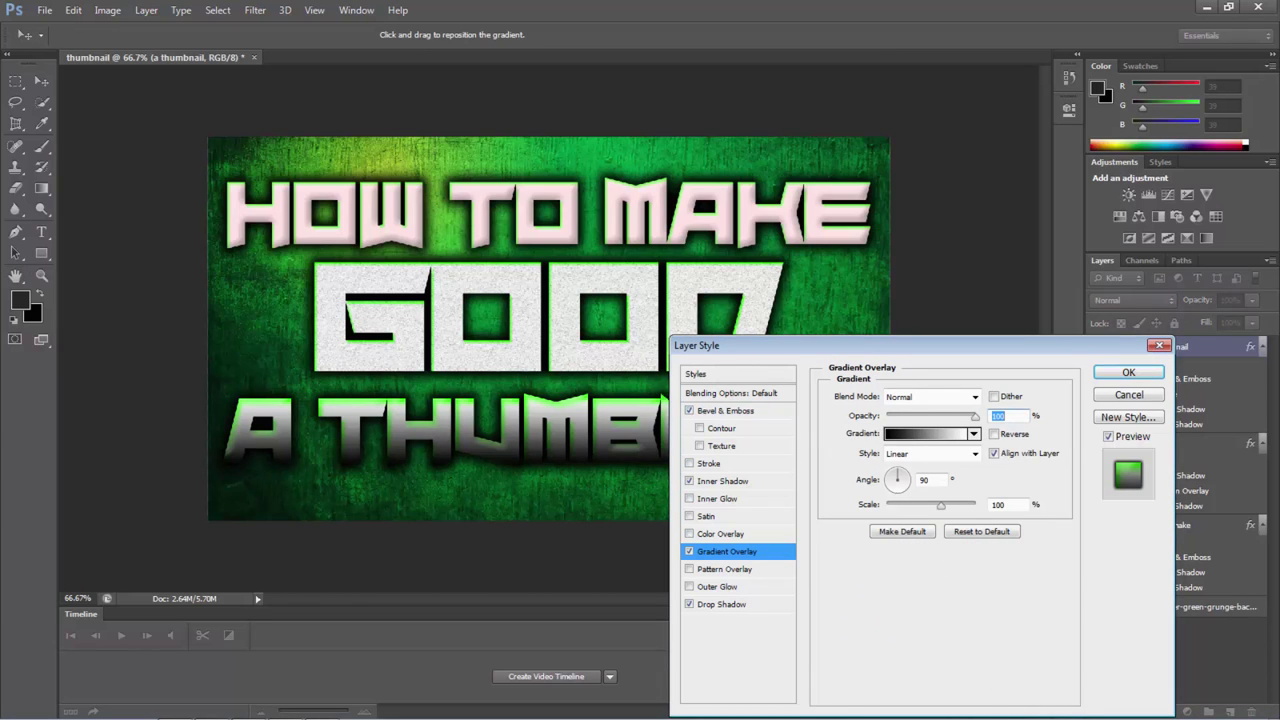
type("10")
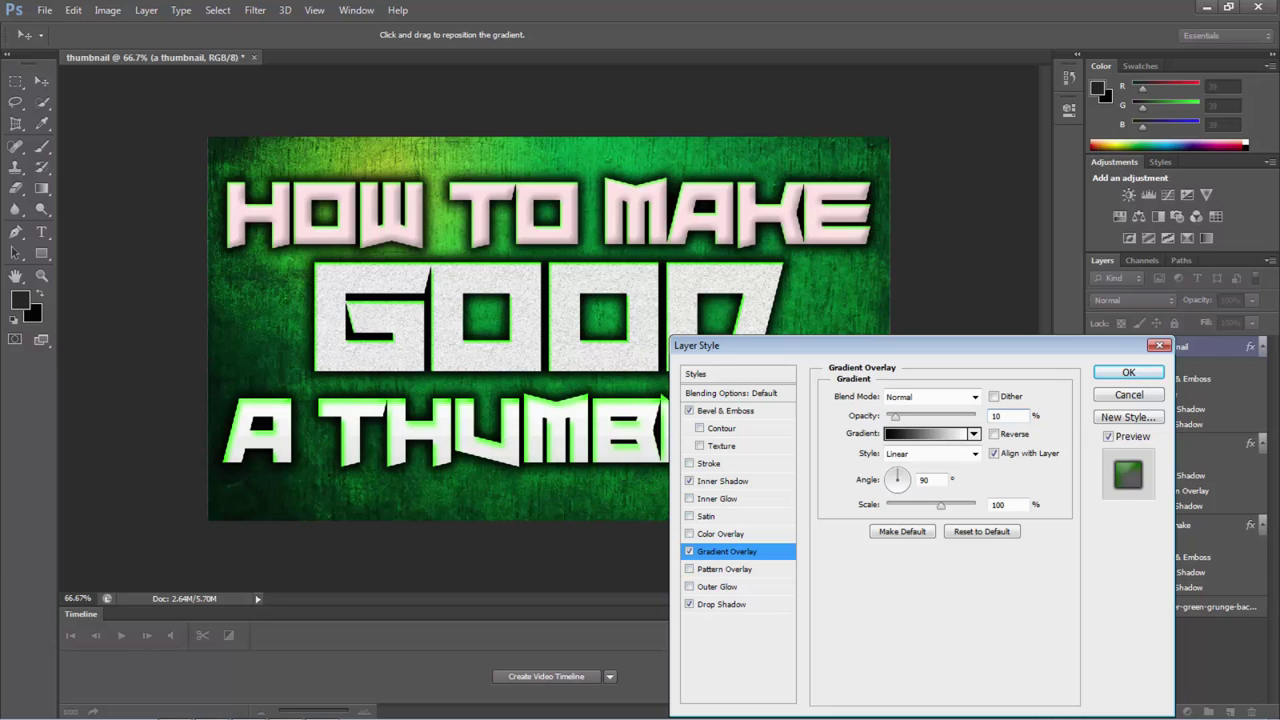
Step: Set the A THUMBNAIL Bevel & Emboss to Chisel Soft with 1000% depth and 95 px size, and apply the layer style
left_click(726, 410)
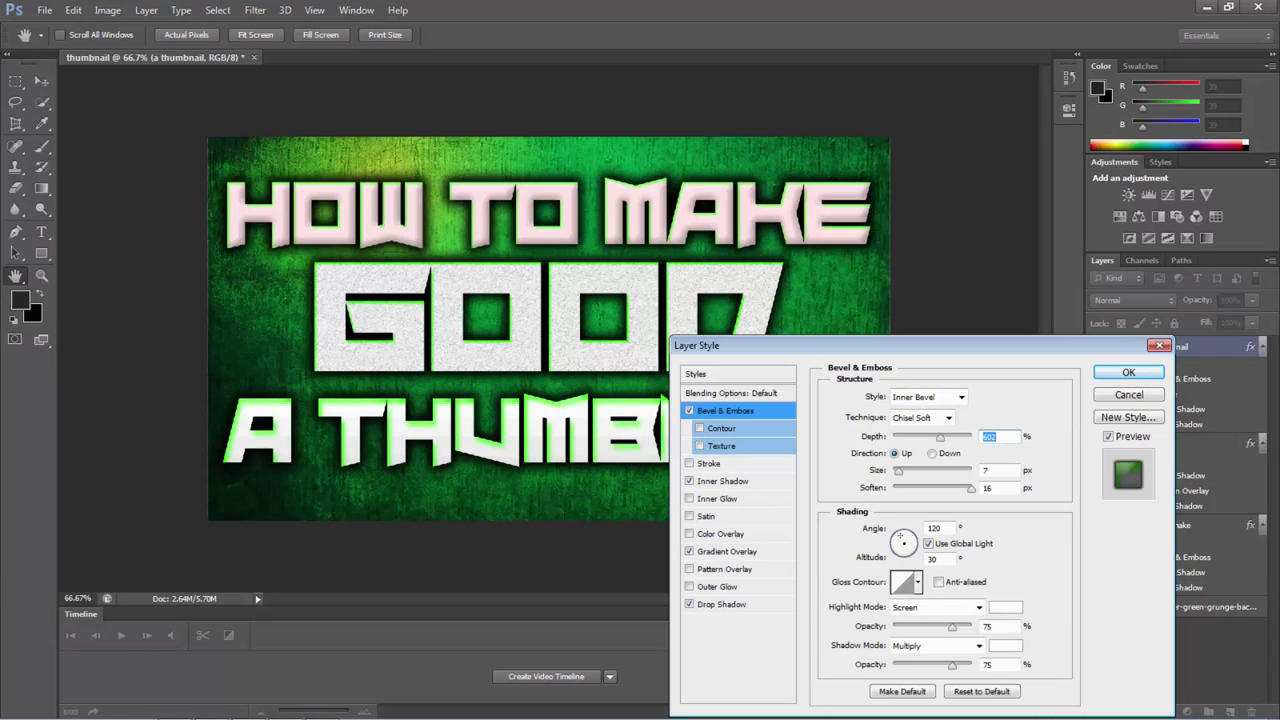
type("1000")
left_click(948, 417)
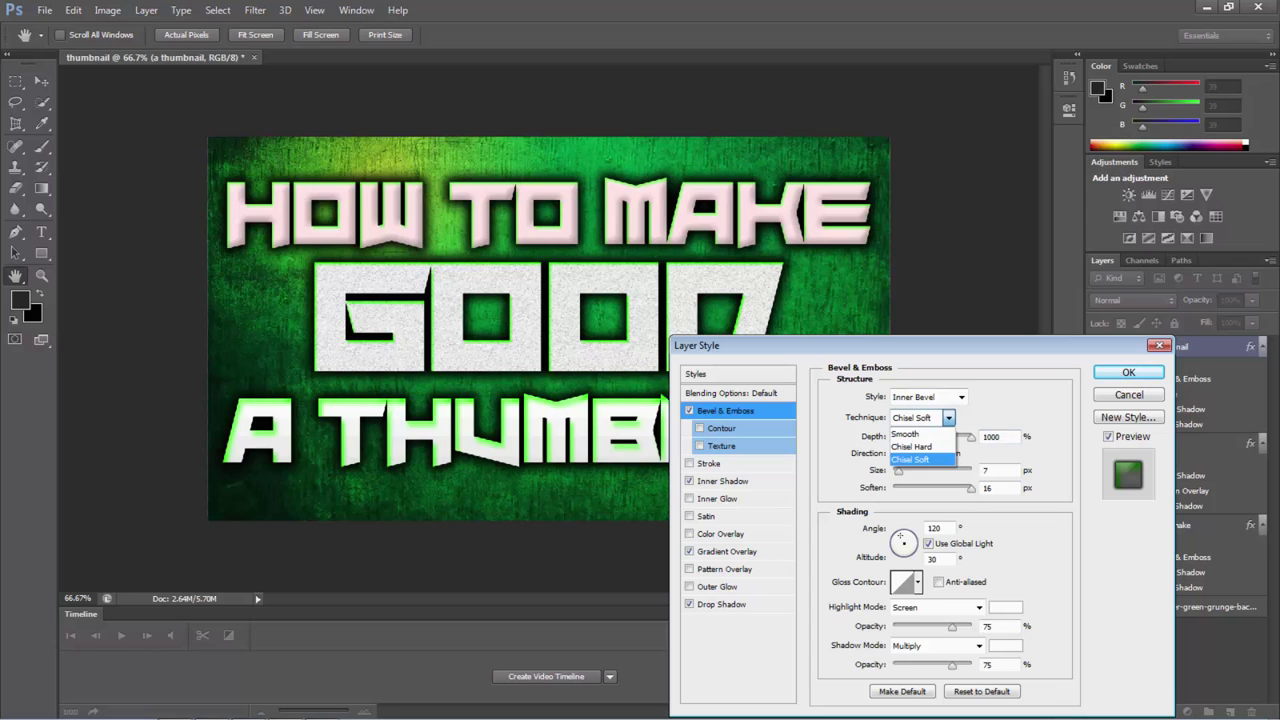
left_click(905, 434)
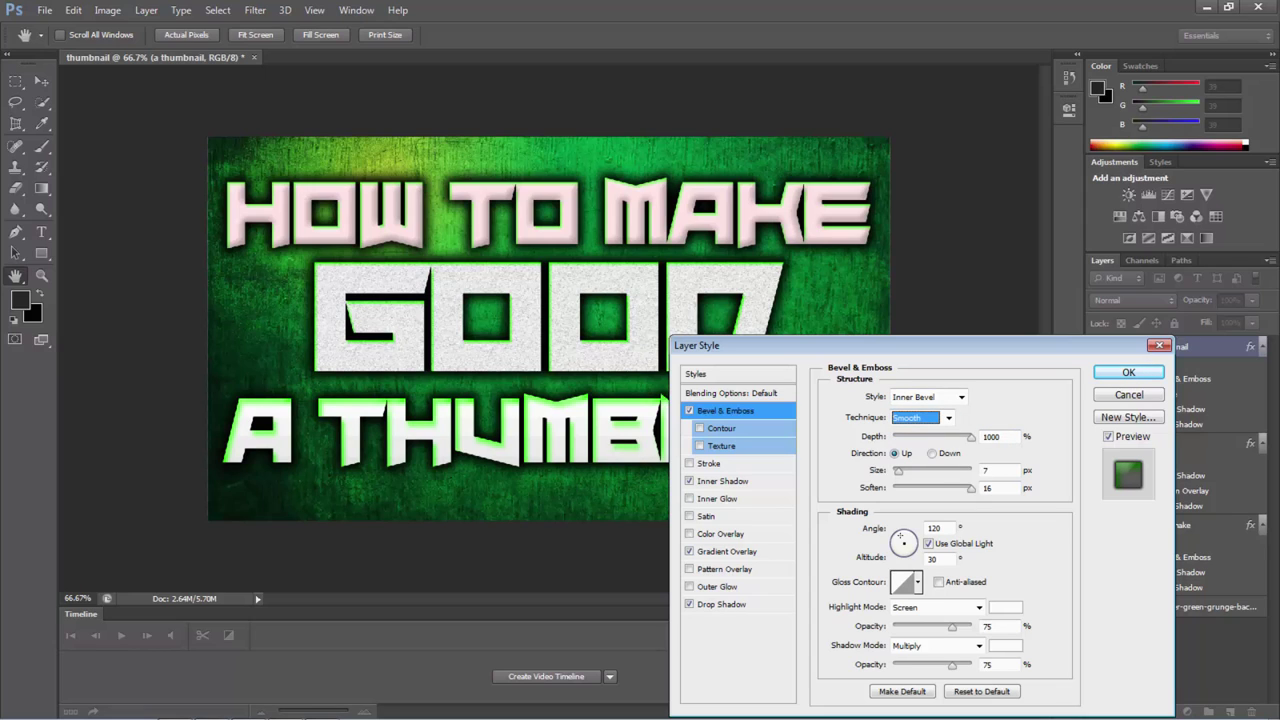
left_click(971, 437)
left_click_drag(898, 471, 925, 470)
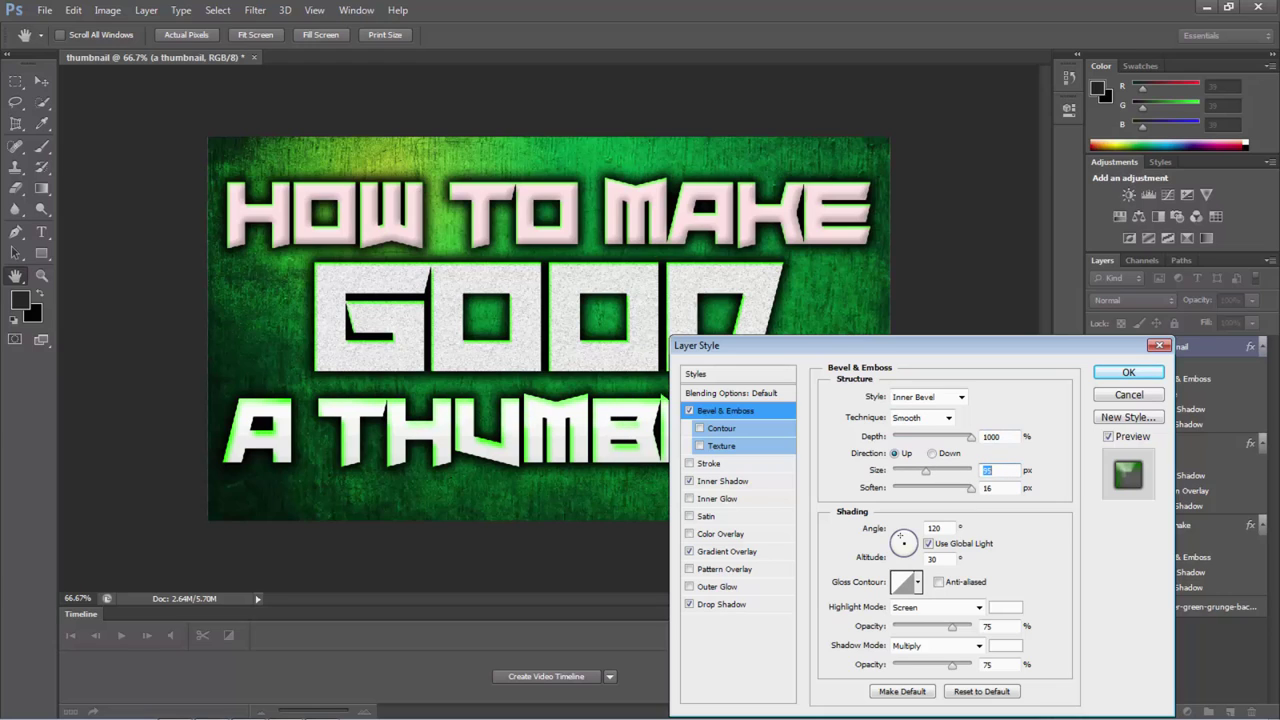
key("Tab")
left_click(948, 418)
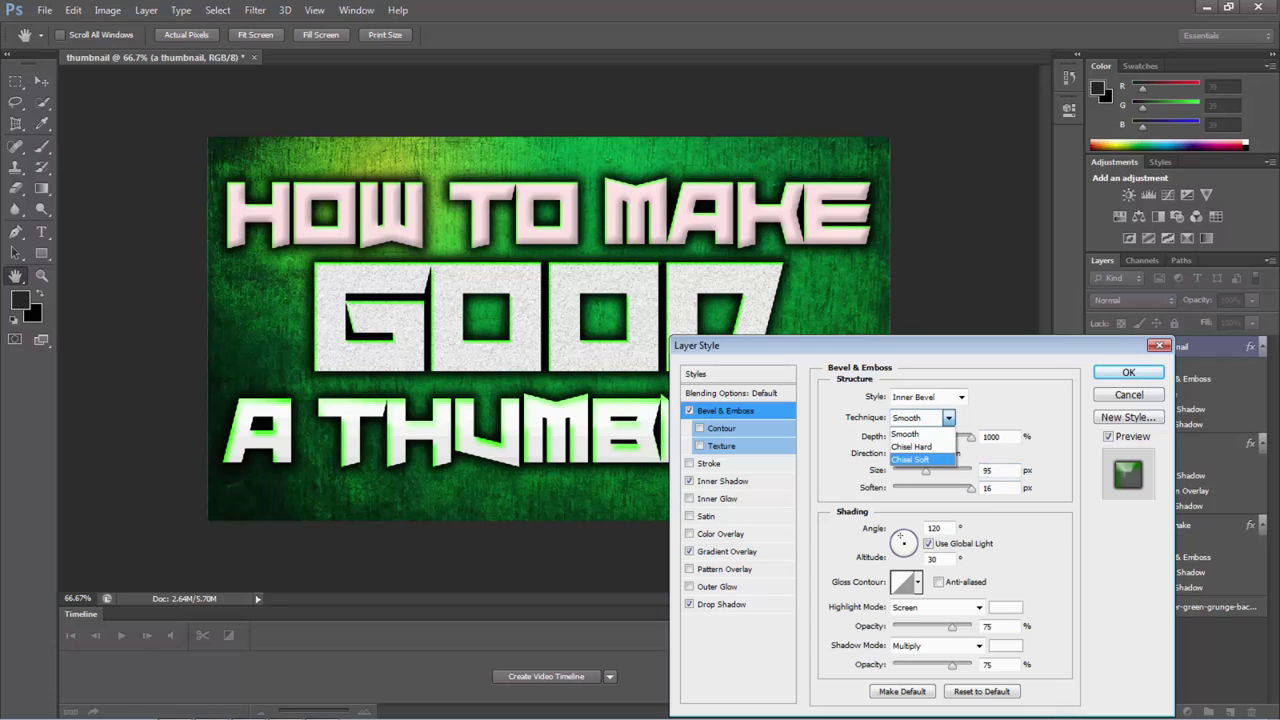
left_click(920, 459)
left_click(1128, 372)
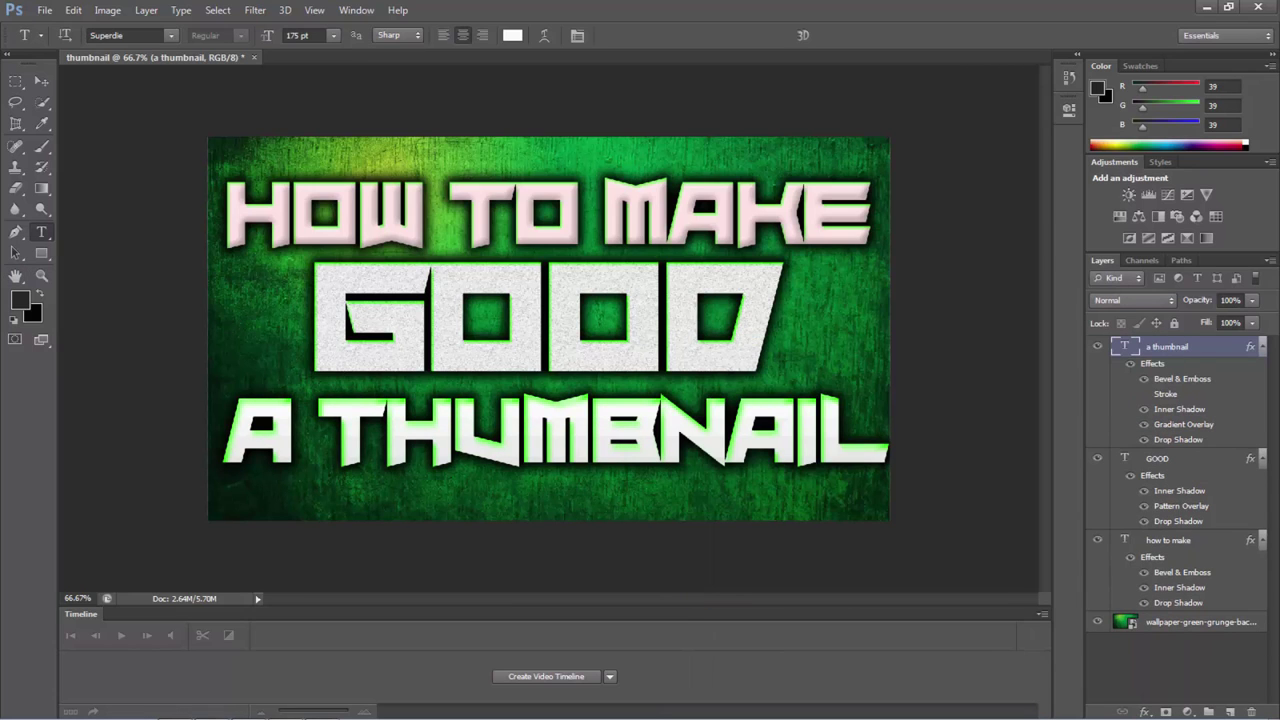
Step: Move the HOW TO MAKE text up slightly, away from the GOOD text
left_click(1185, 458)
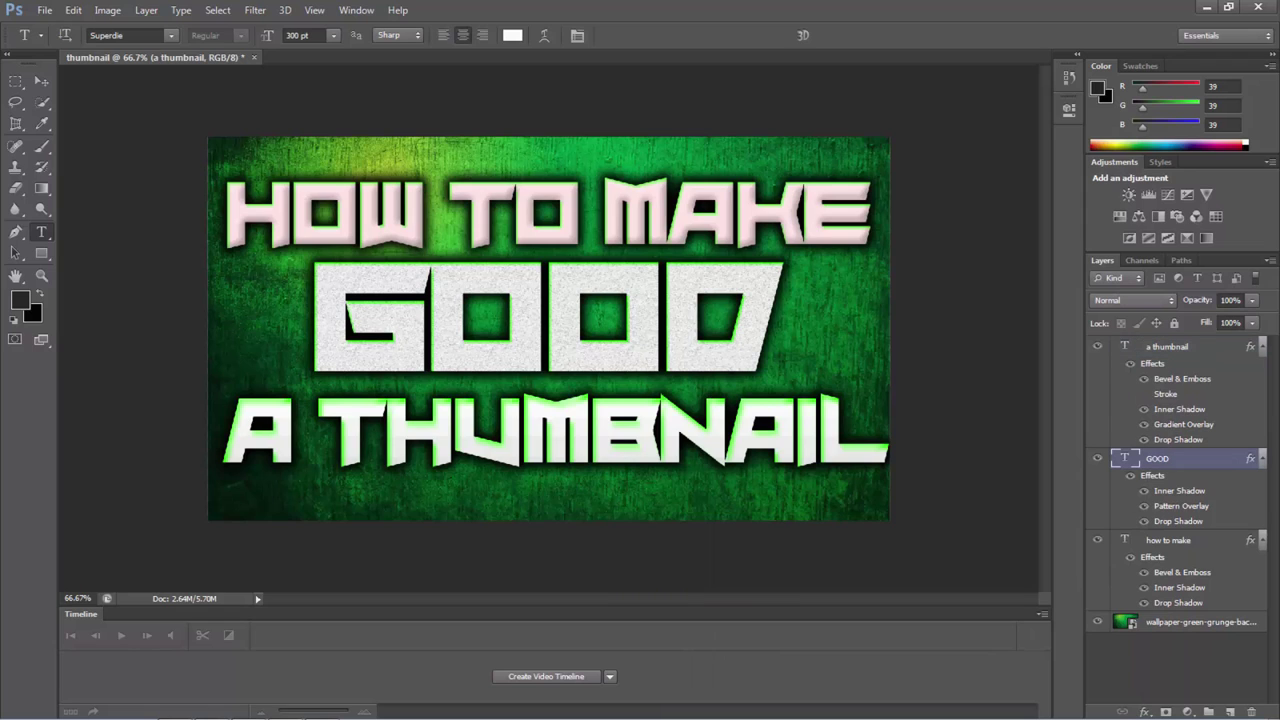
left_click(1185, 540)
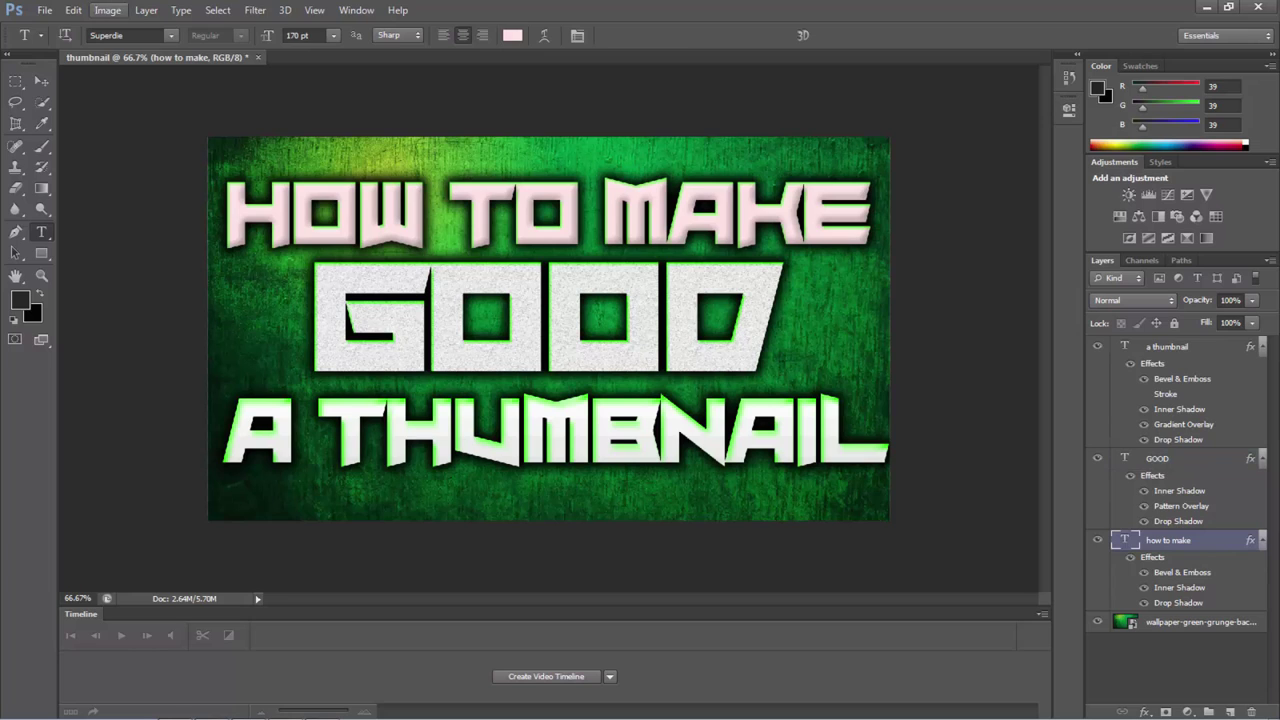
left_click(41, 80)
left_click_drag(372, 165, 372, 160)
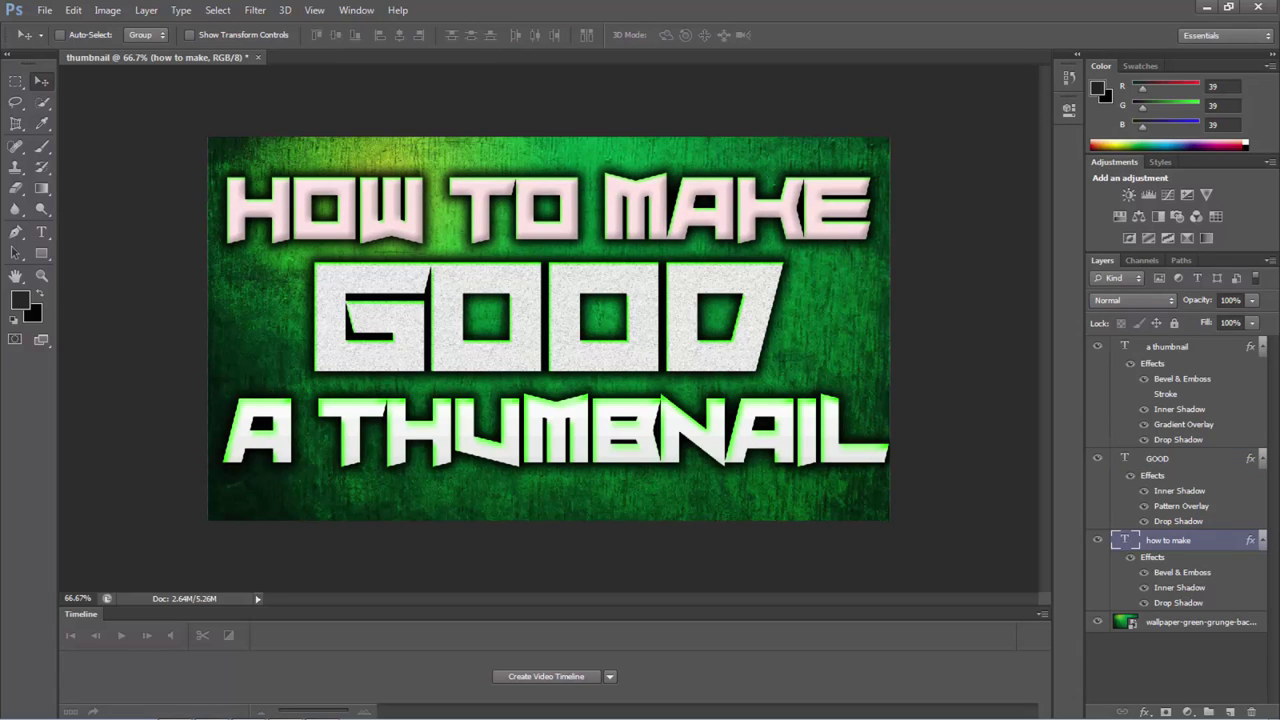
Step: Apply a Motion Blur with 0° angle and 144 pixels distance to the green grunge background layer
right_click(1208, 622)
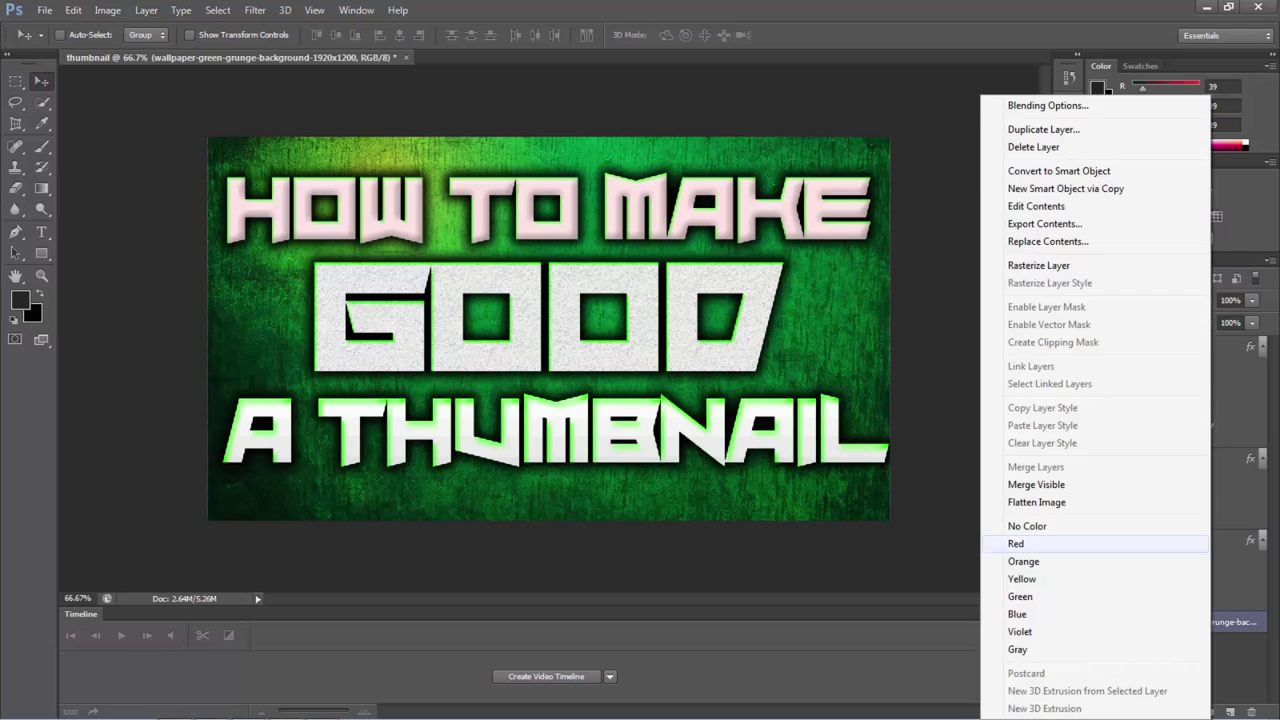
left_click(1248, 622)
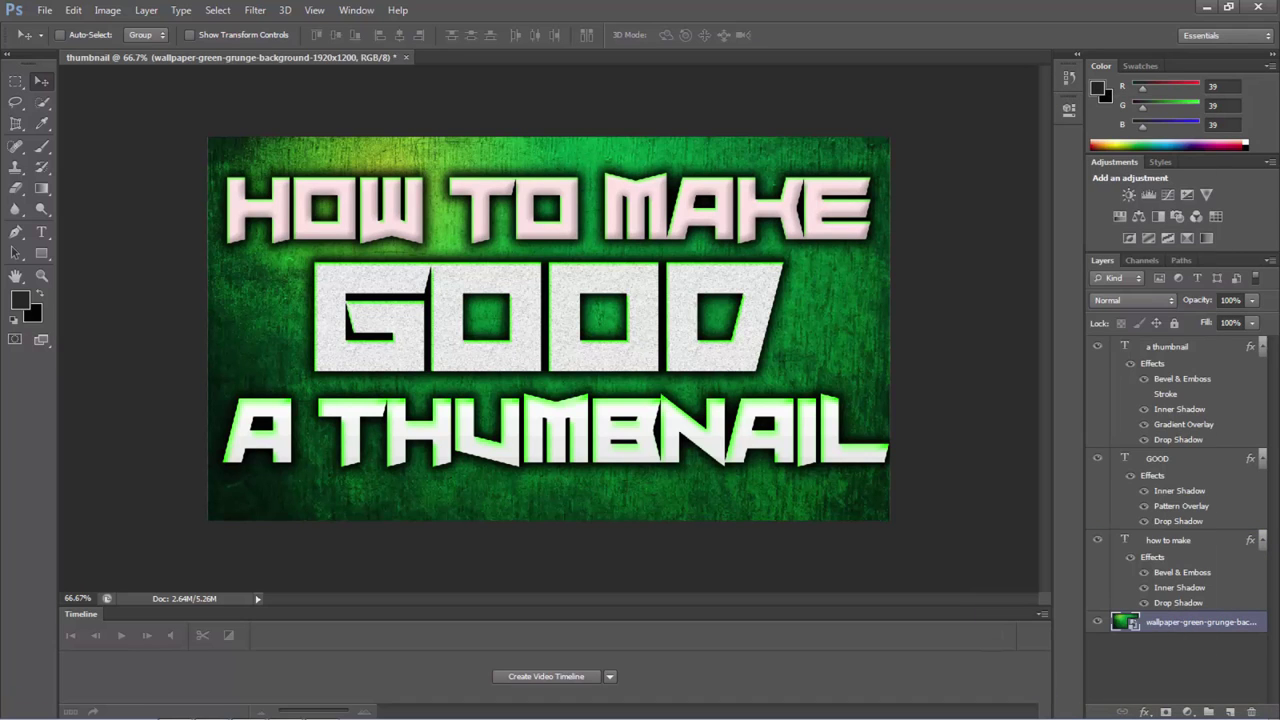
double_click(1248, 622)
left_click(1248, 622)
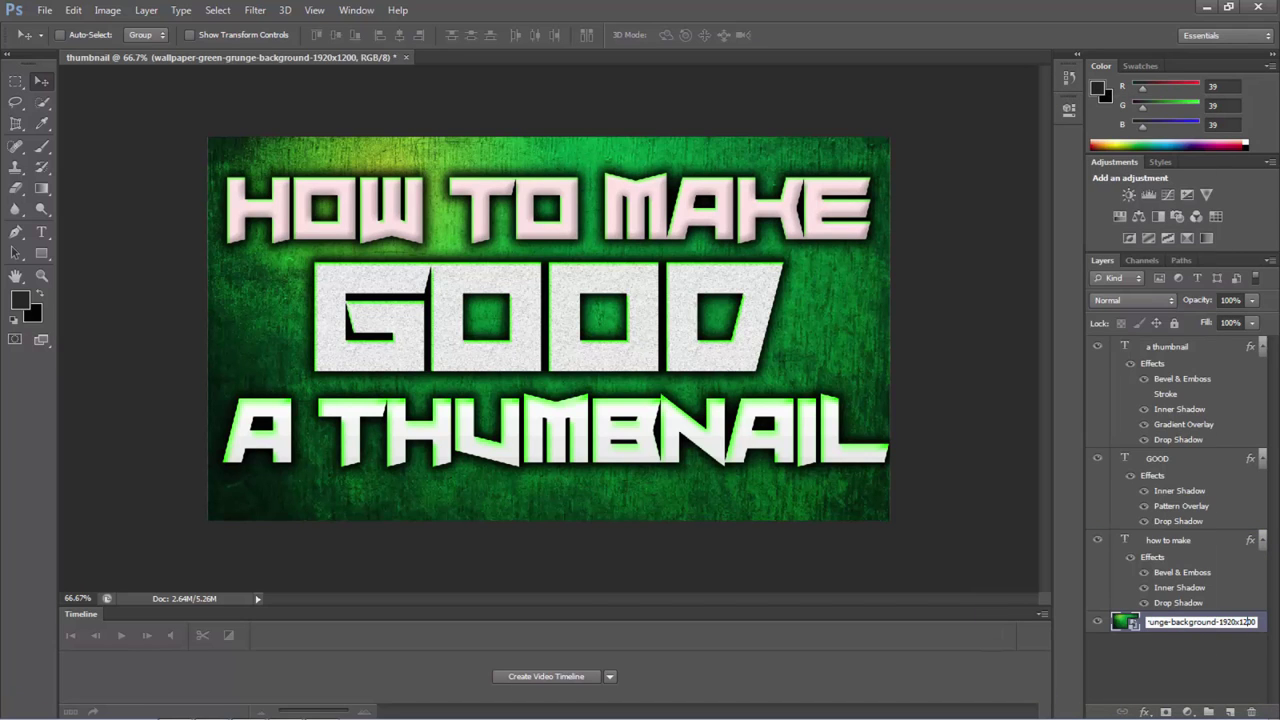
left_click(255, 10)
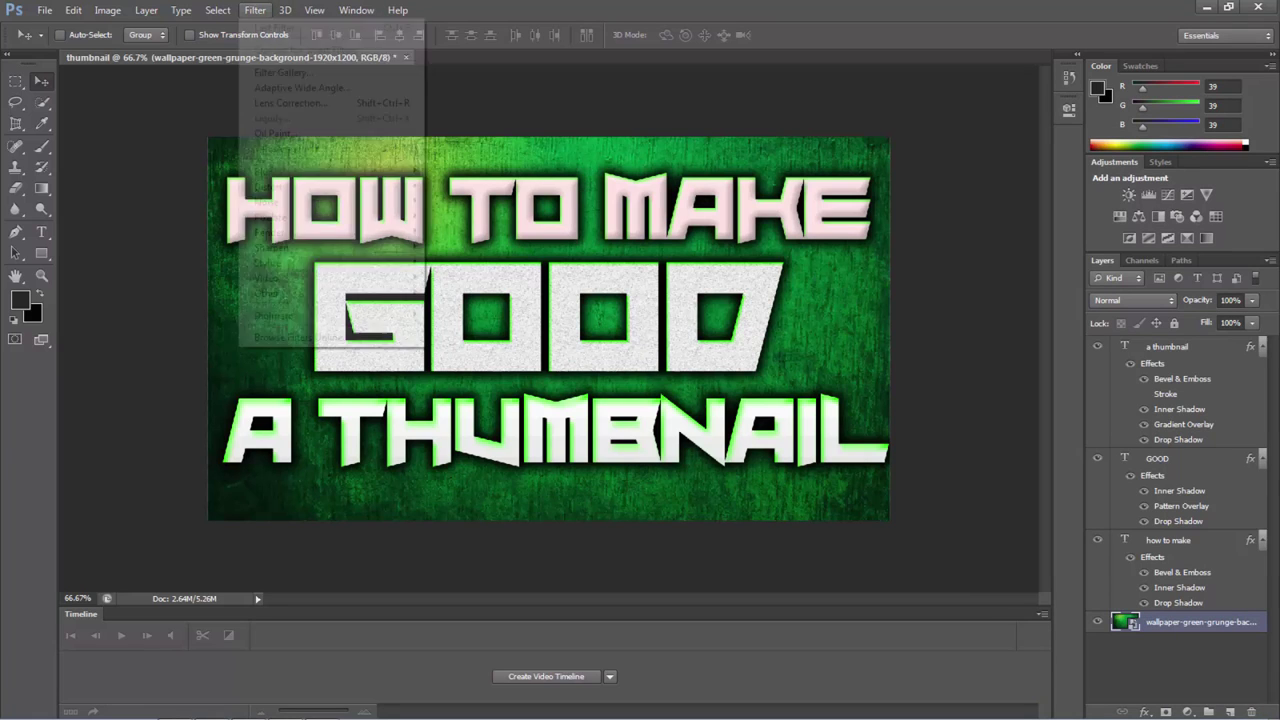
mouse_move(330, 171)
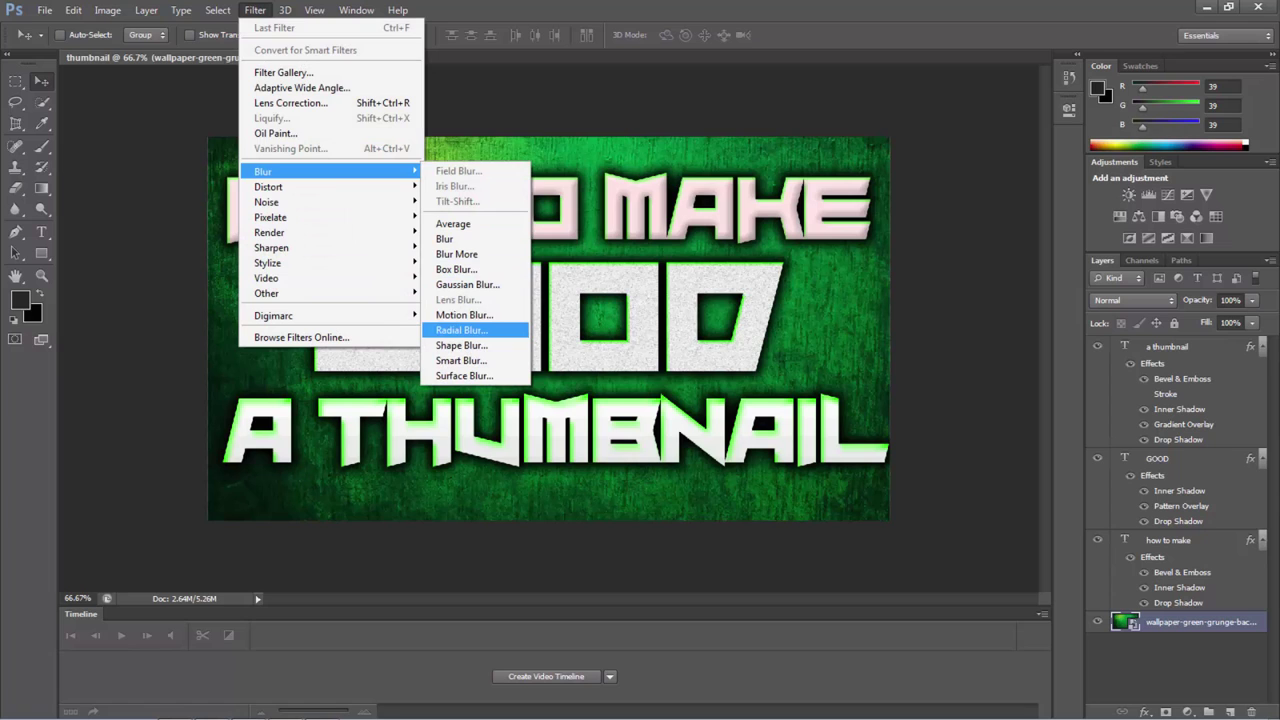
left_click(464, 315)
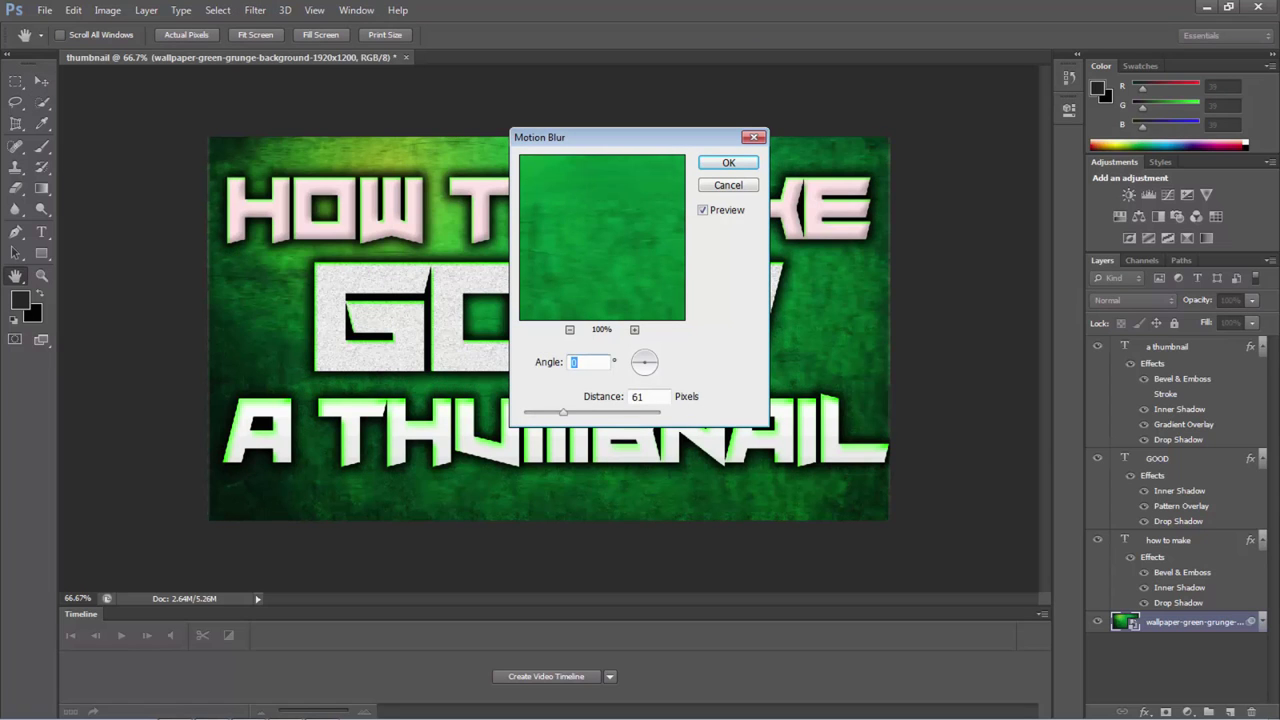
left_click_drag(563, 412, 581, 412)
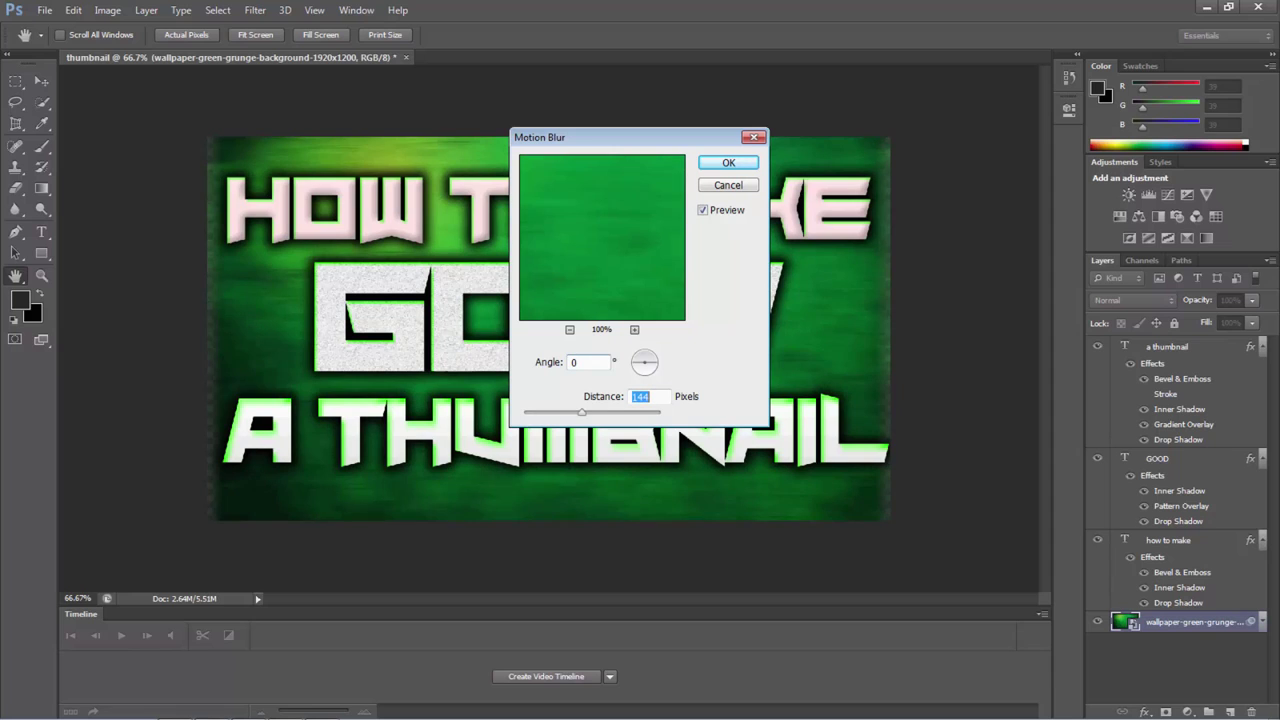
key("Return")
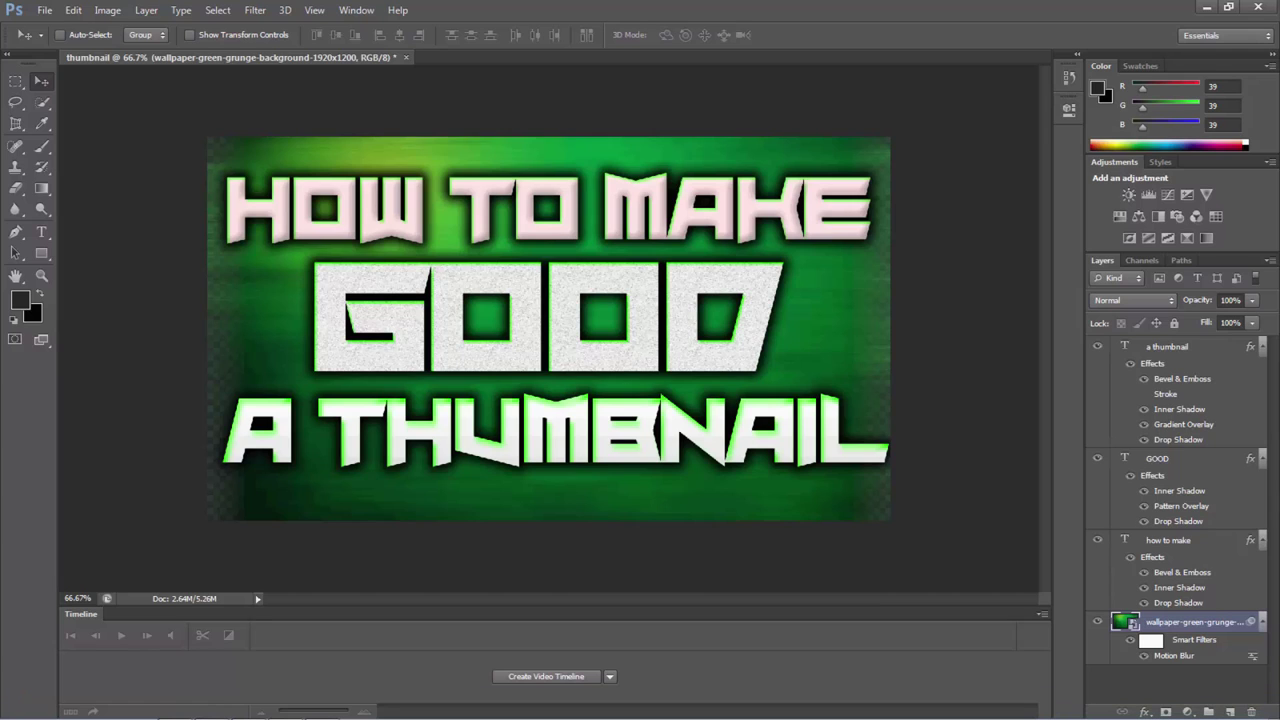
right_click(1170, 458)
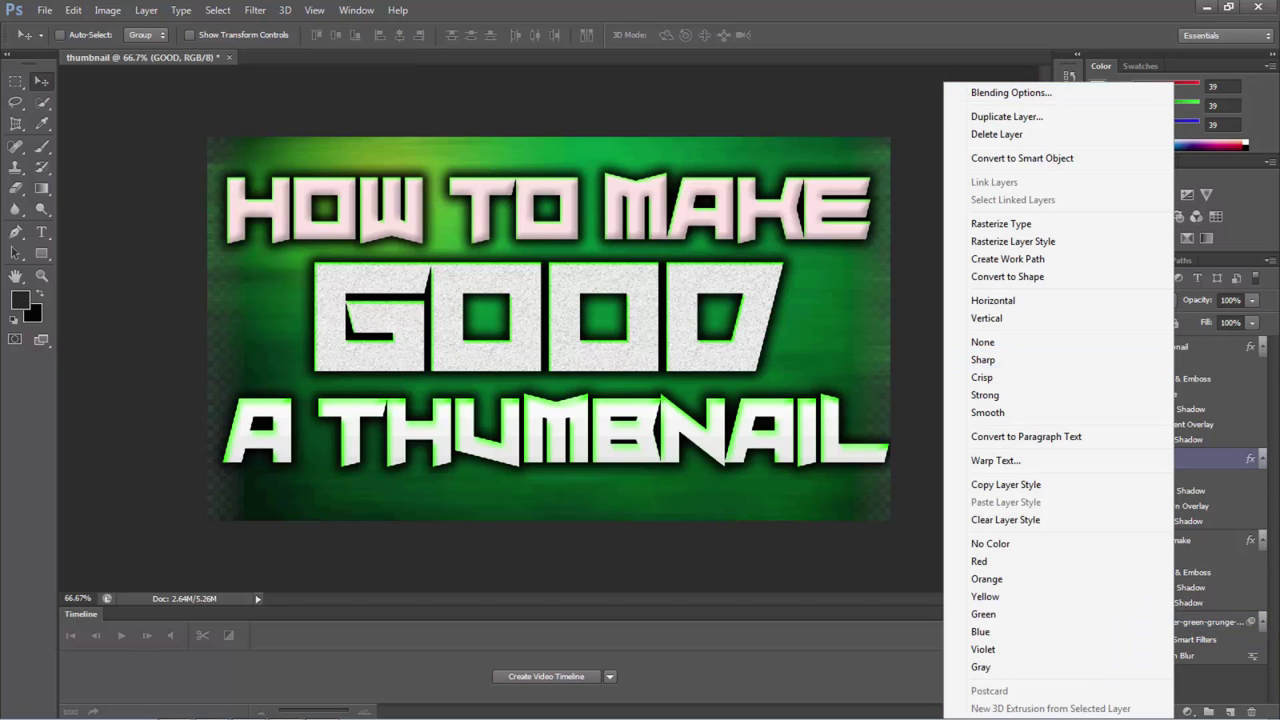
left_click(1011, 92)
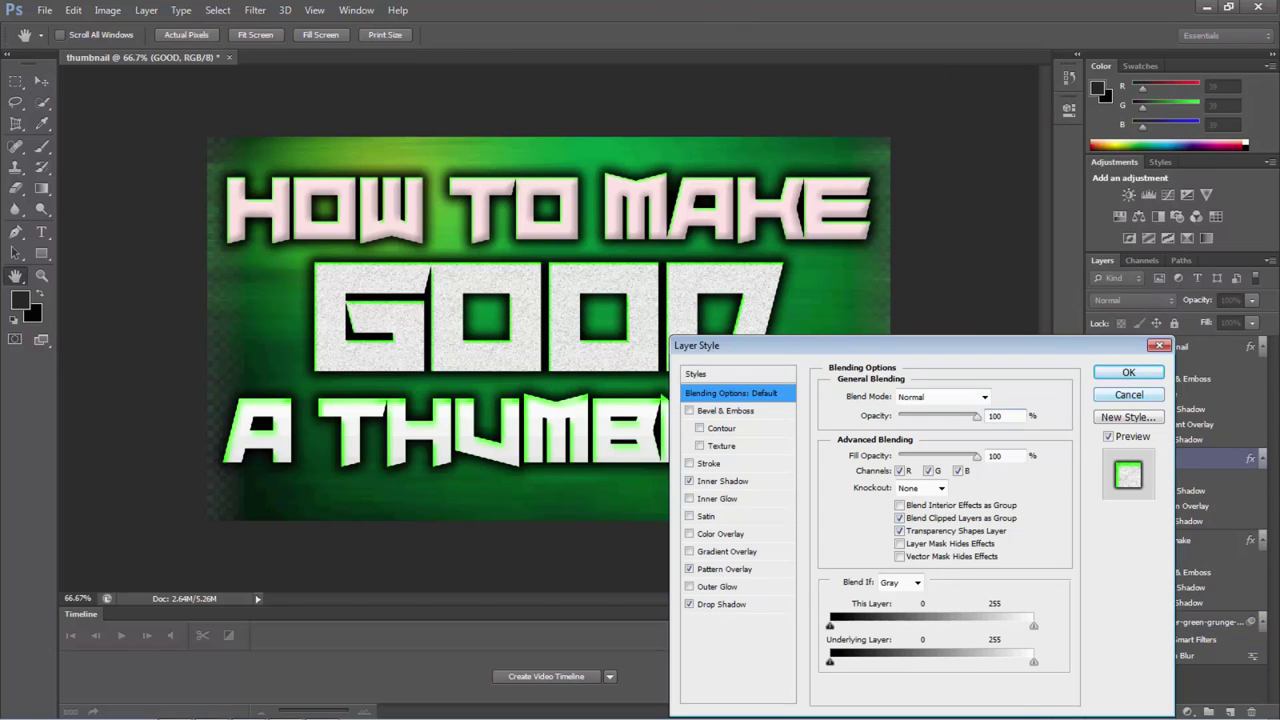
left_click(1129, 395)
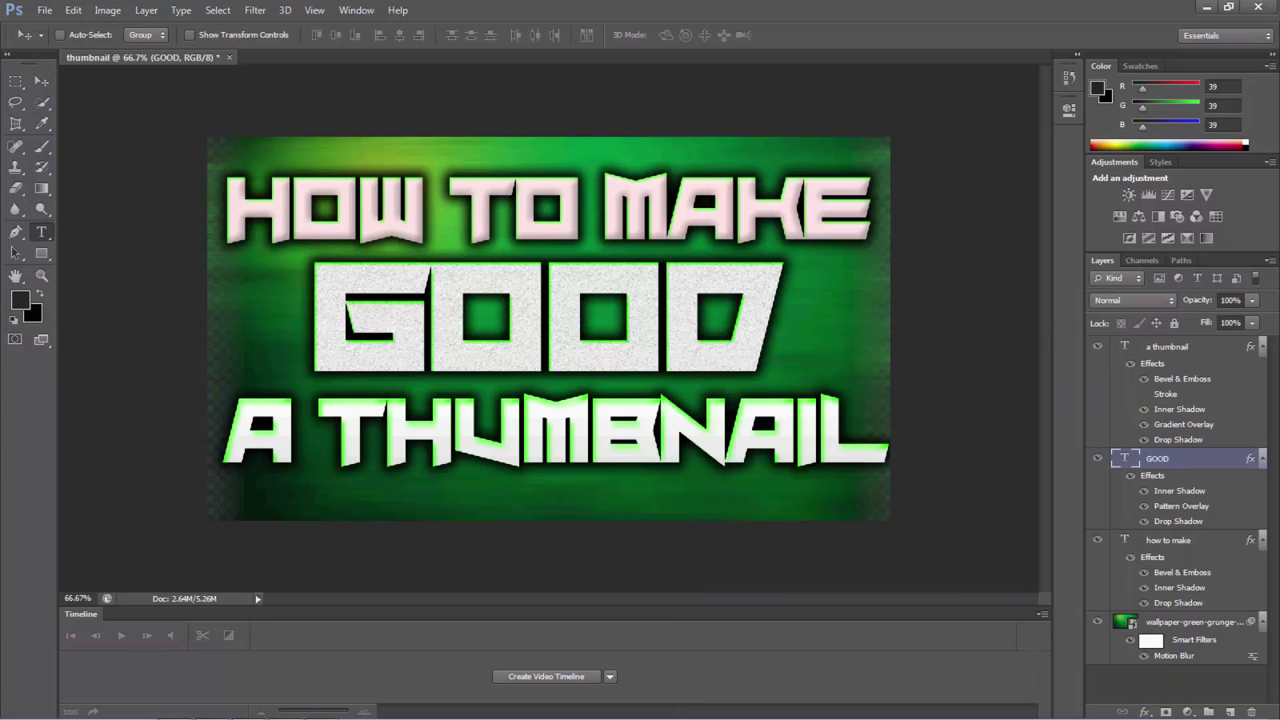
Step: Change the colour of the GOOD text to bright green 24ff00
left_click(41, 232)
left_click(430, 312)
key("ctrl+a")
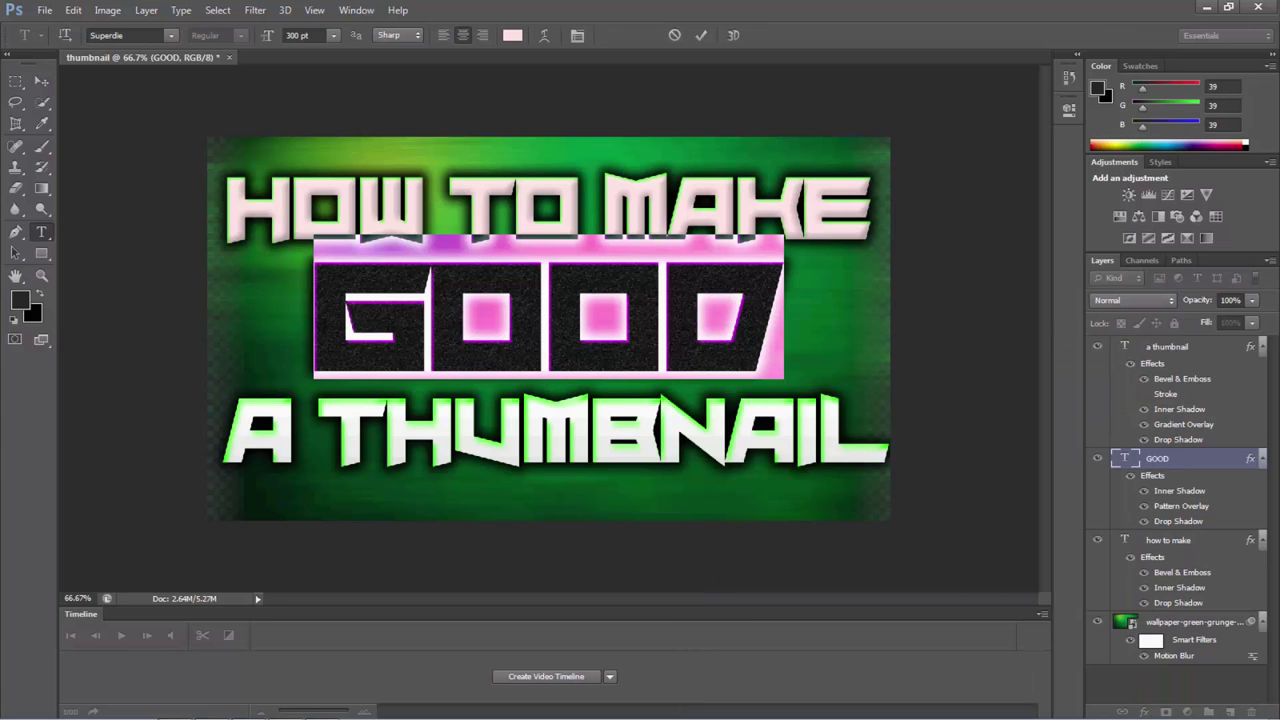
left_click(512, 35)
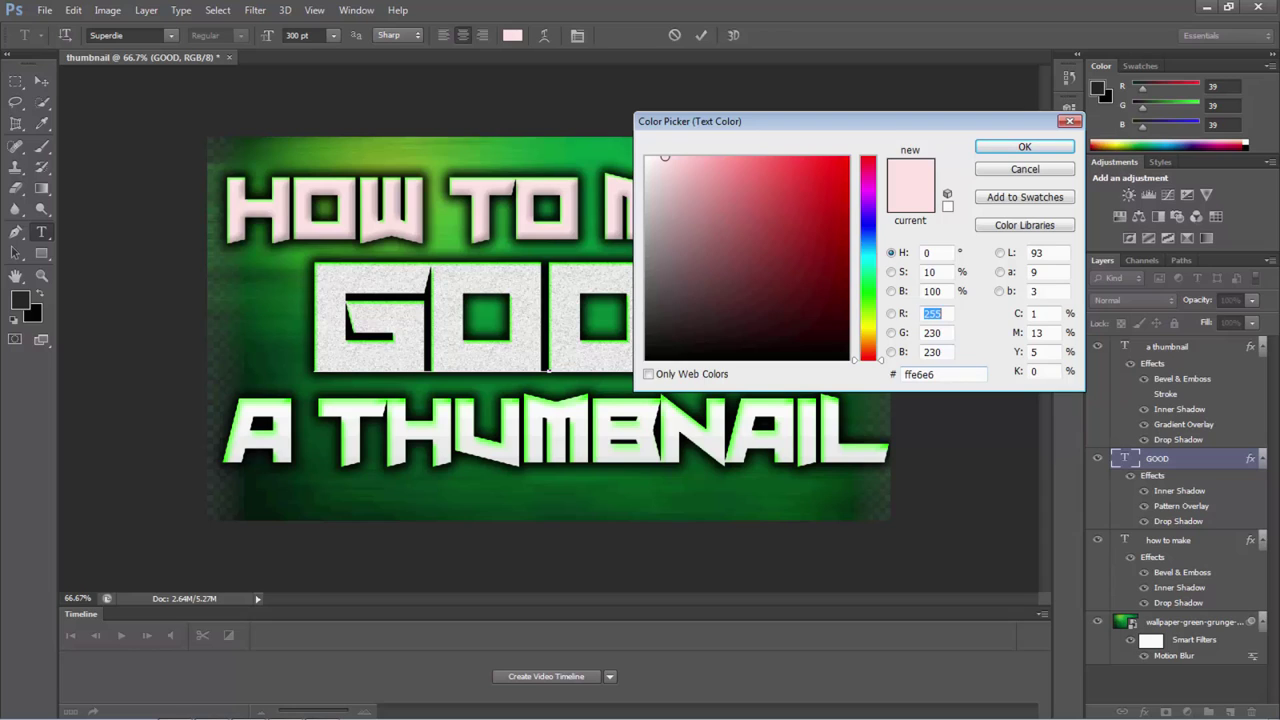
left_click(916, 374)
key("BackSpace")
type("24")
key("ctrl+a")
key("BackSpace")
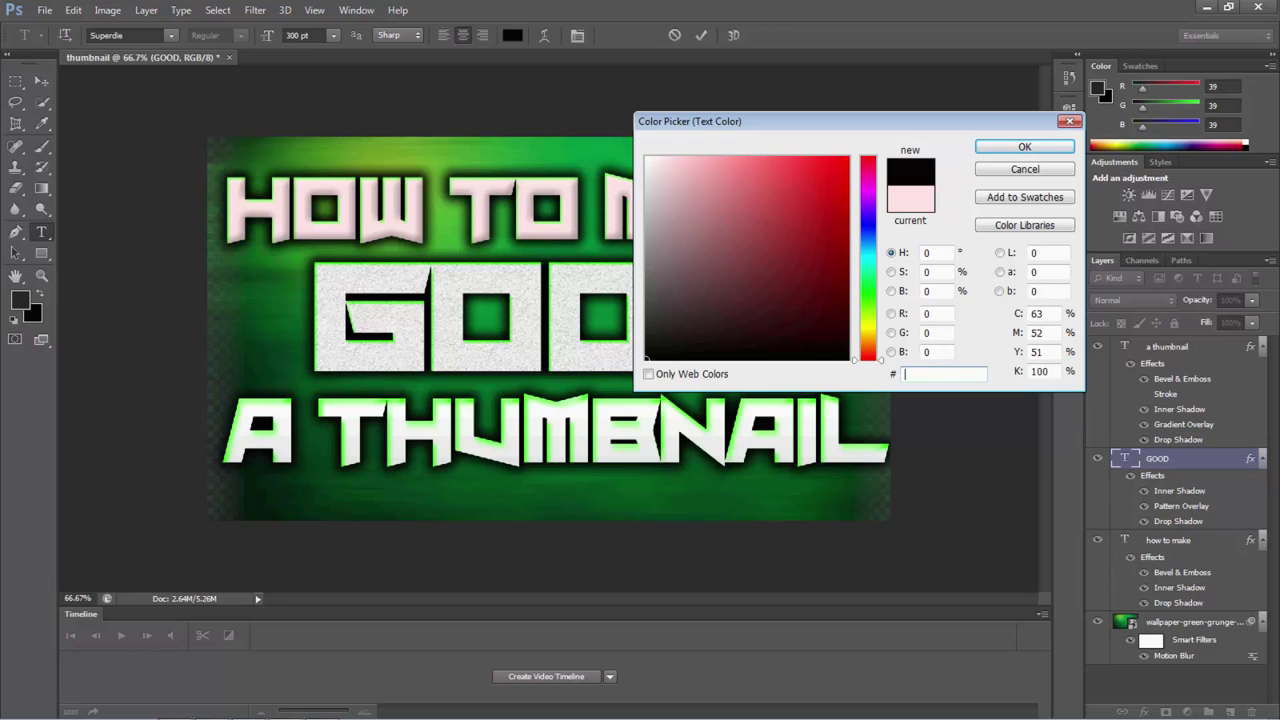
type("24ff00")
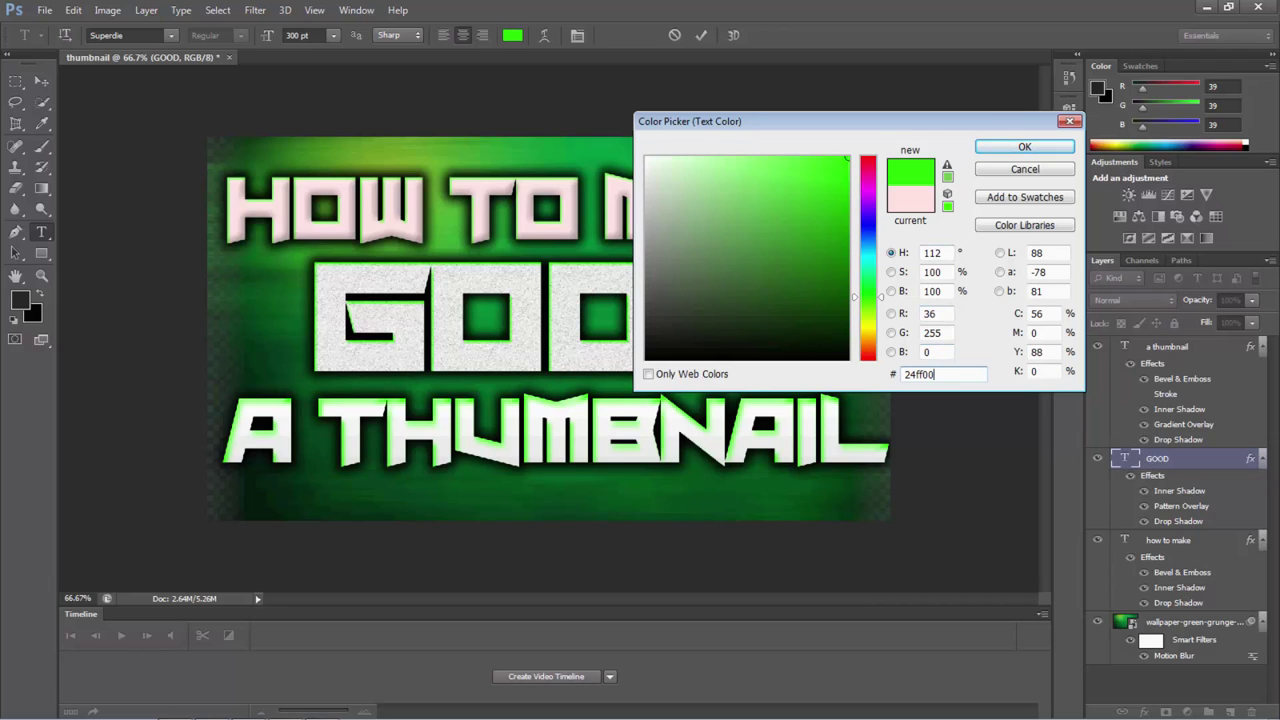
key("Return")
left_click(666, 318)
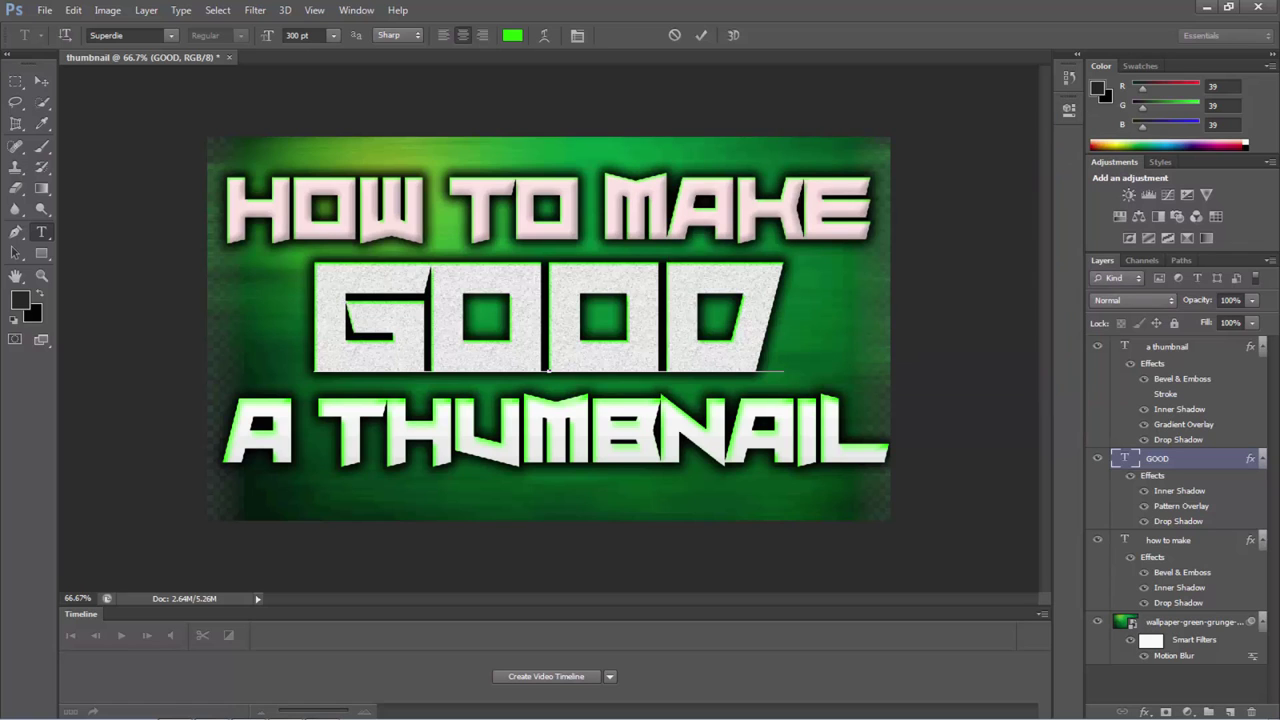
key("ctrl+a")
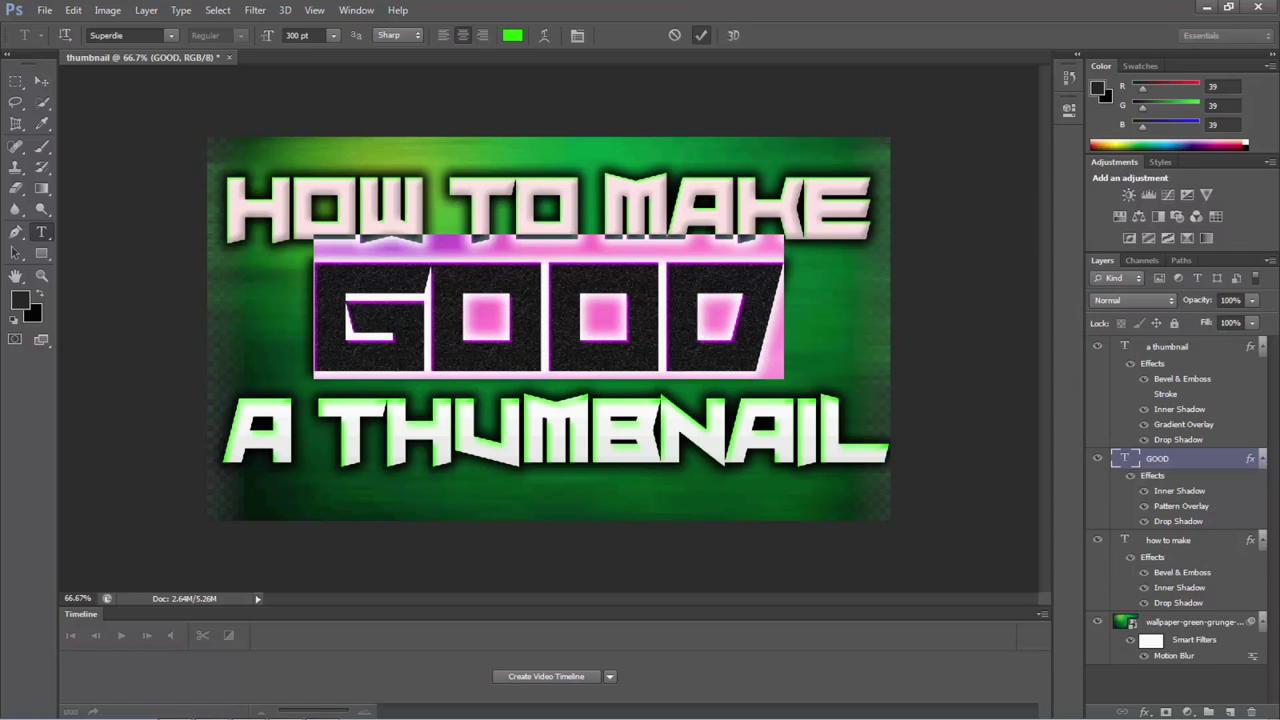
left_click(701, 35)
Step: Turn off the Pattern Overlay effect in the layer style of the GOOD text and apply it
right_click(1166, 458)
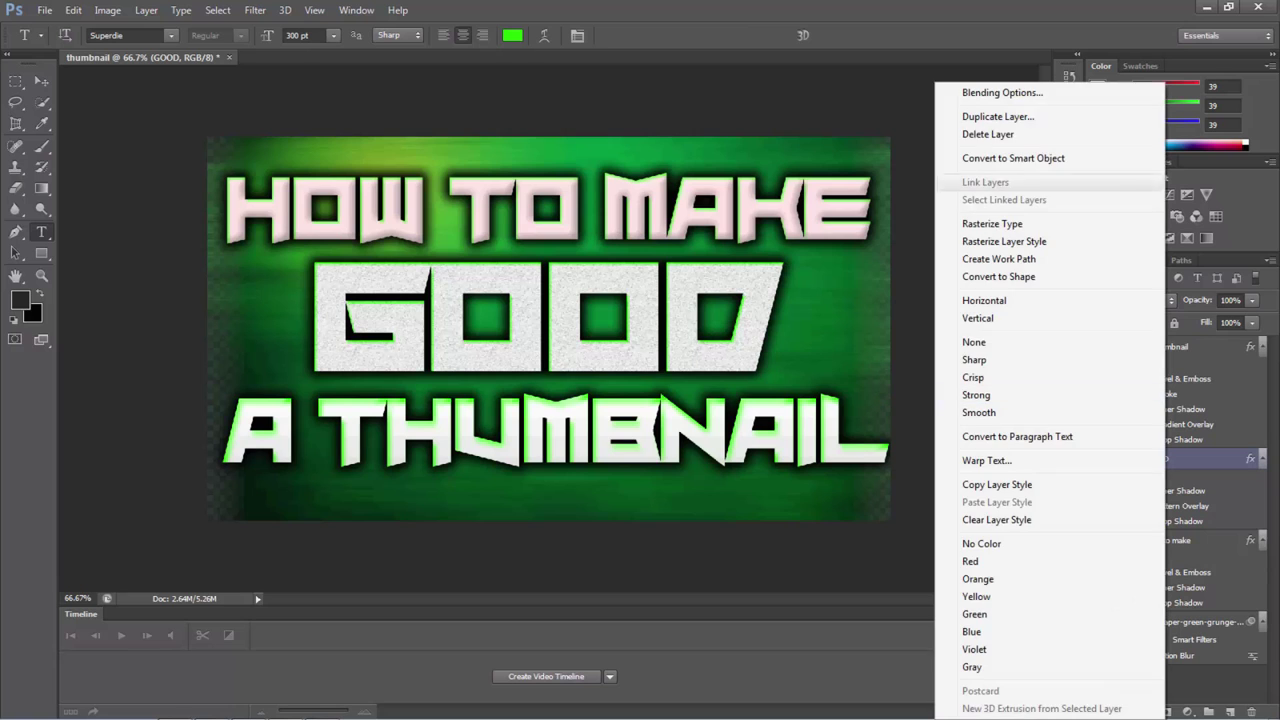
left_click(1002, 92)
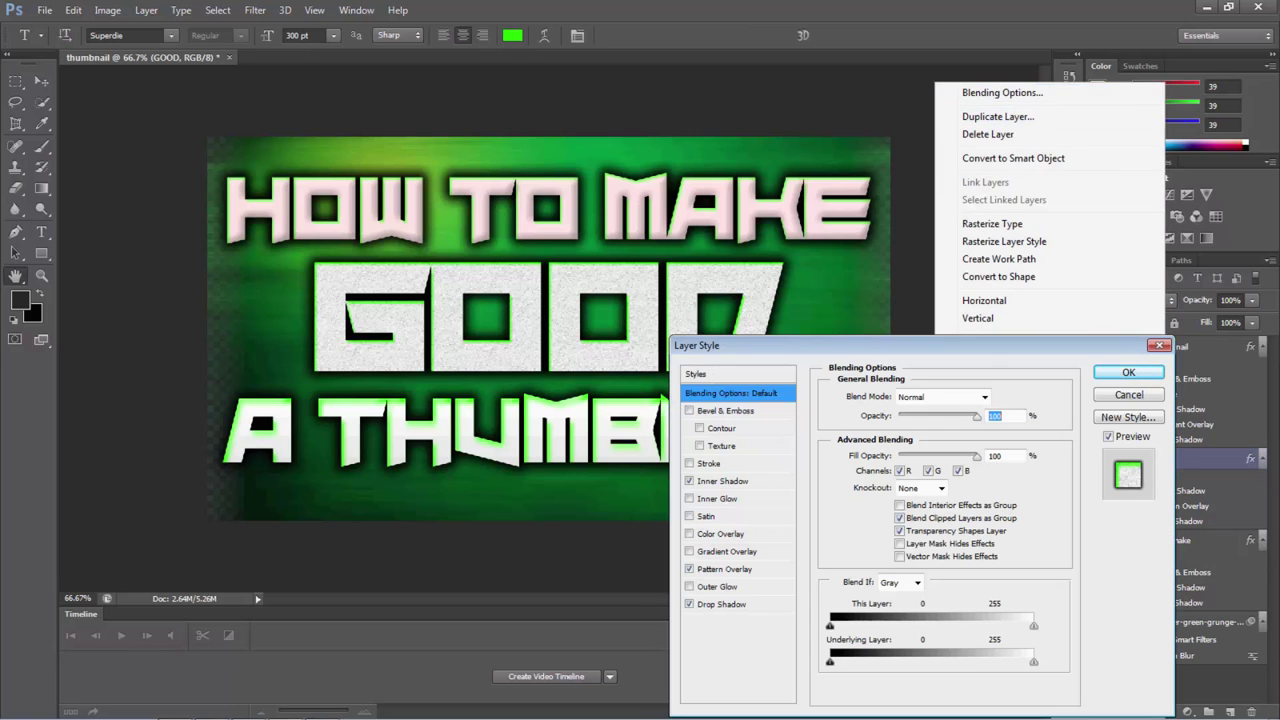
left_click(725, 569)
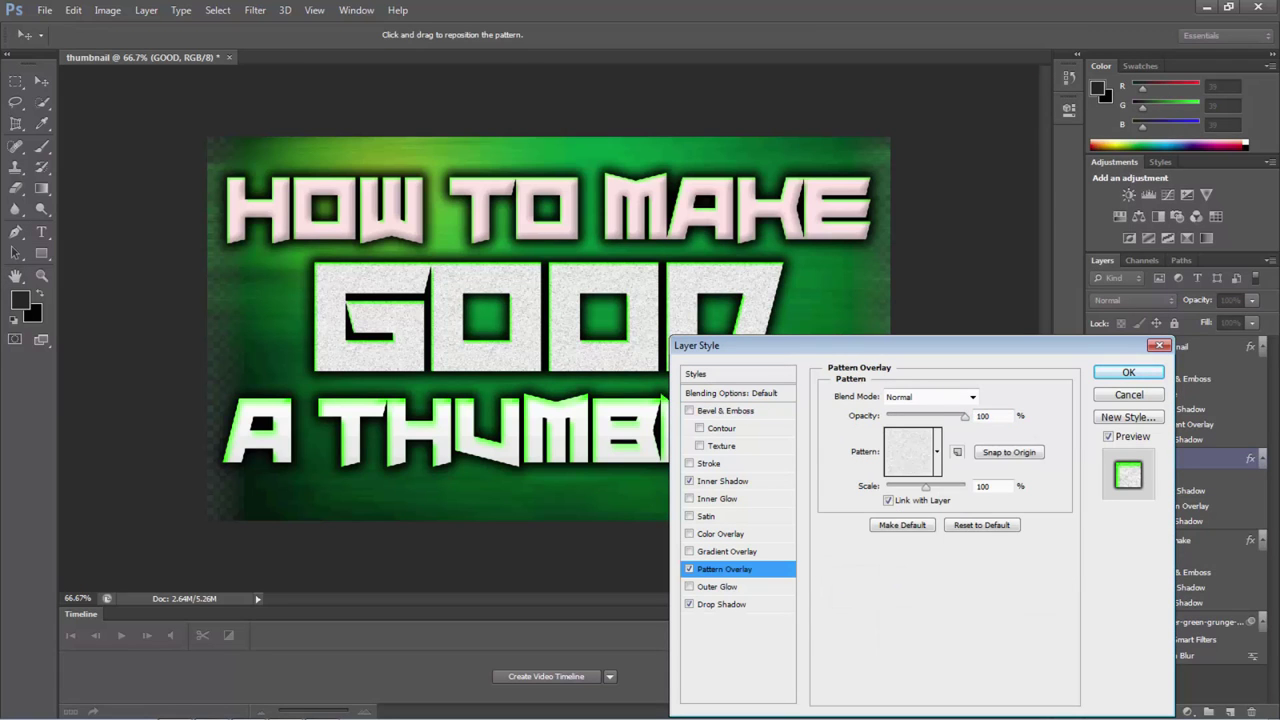
left_click(689, 569)
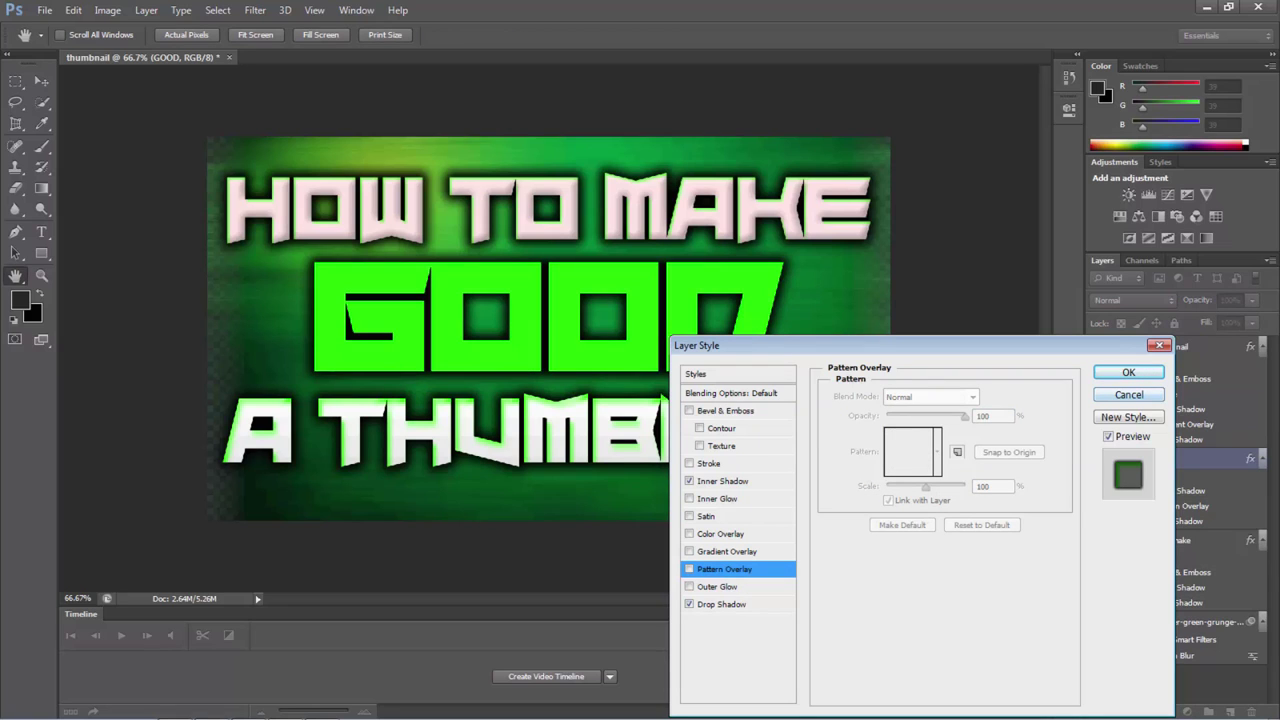
left_click(1128, 372)
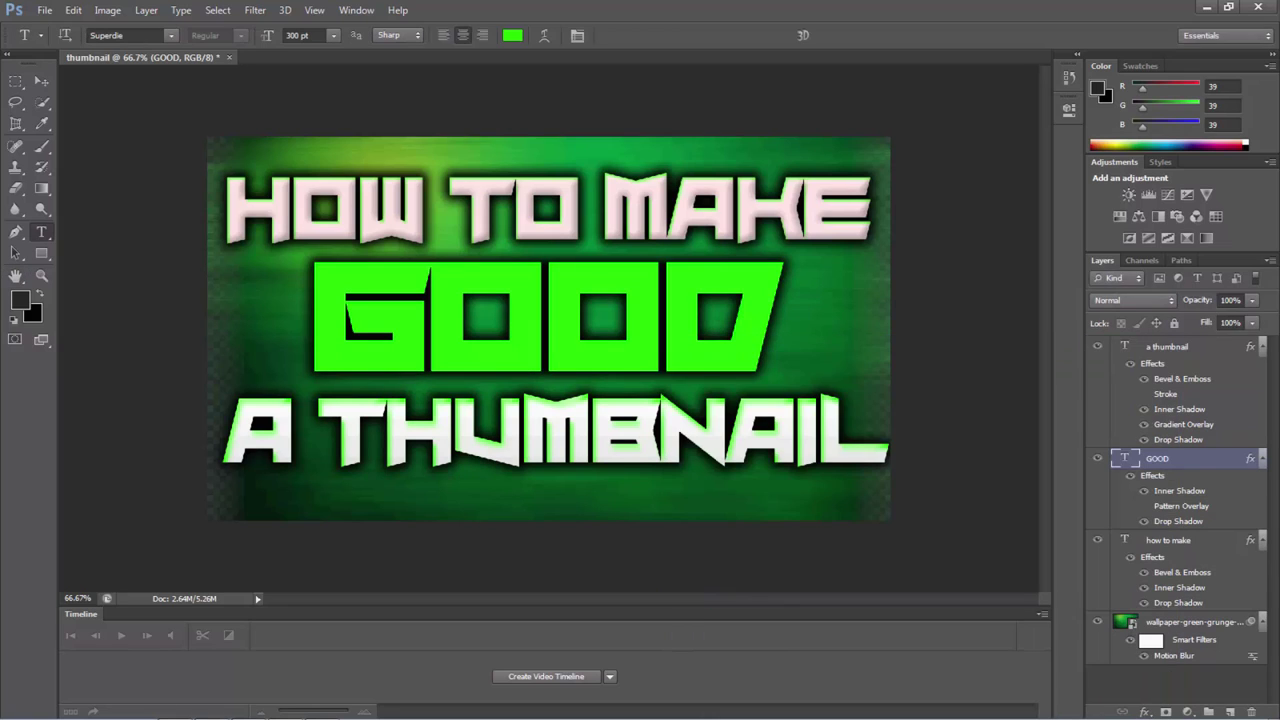
Step: Add a Bevel & Emboss effect to the GOOD text with depth 1000%, size 8 px and soften 16 px
right_click(1200, 458)
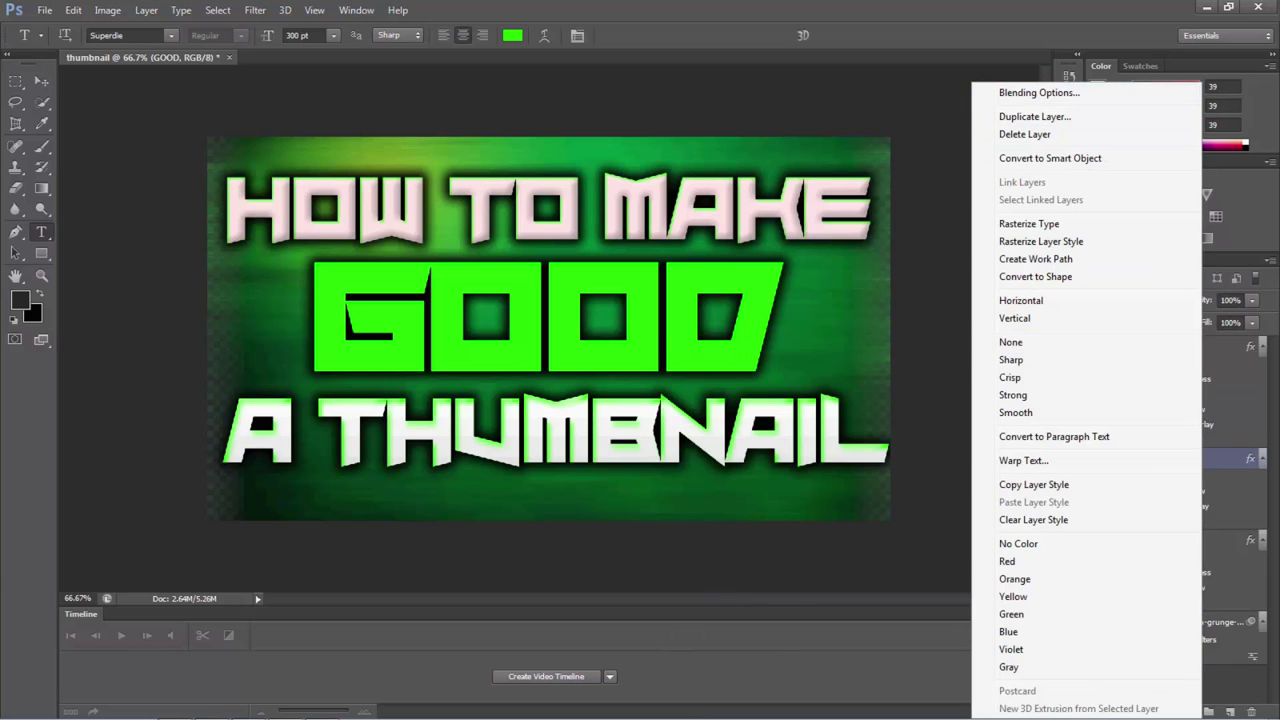
left_click(1039, 92)
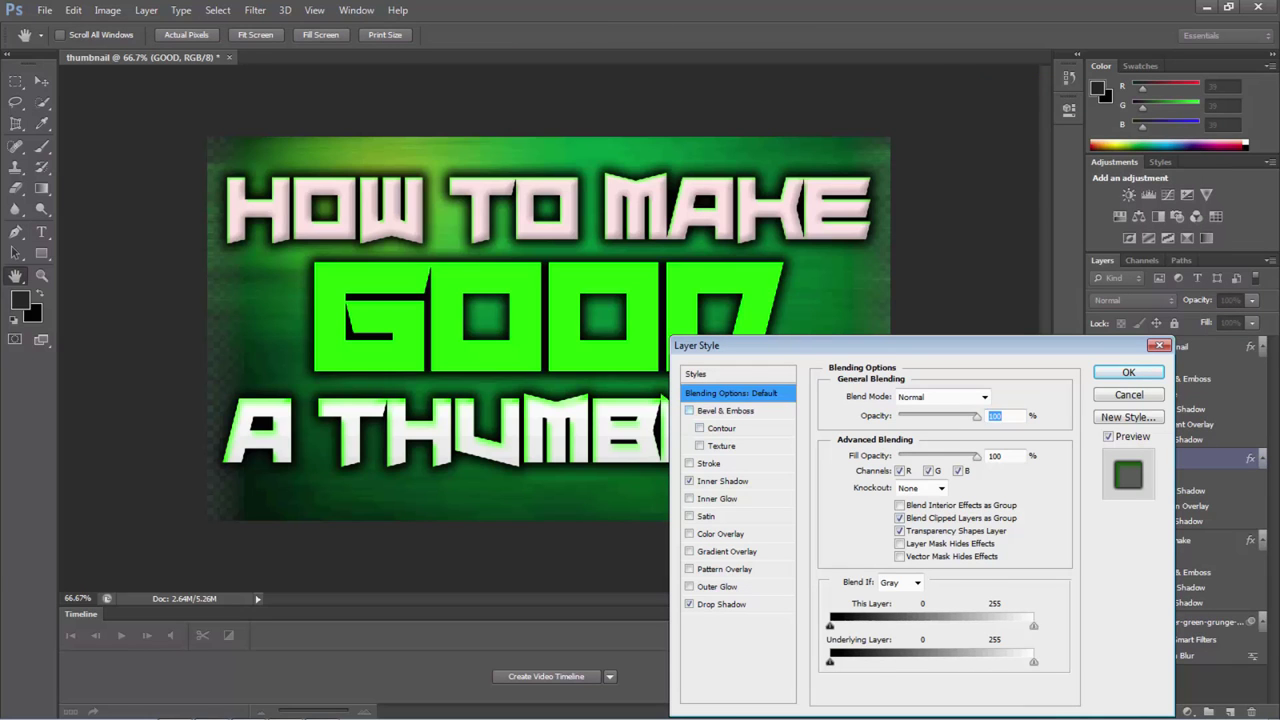
left_click(725, 410)
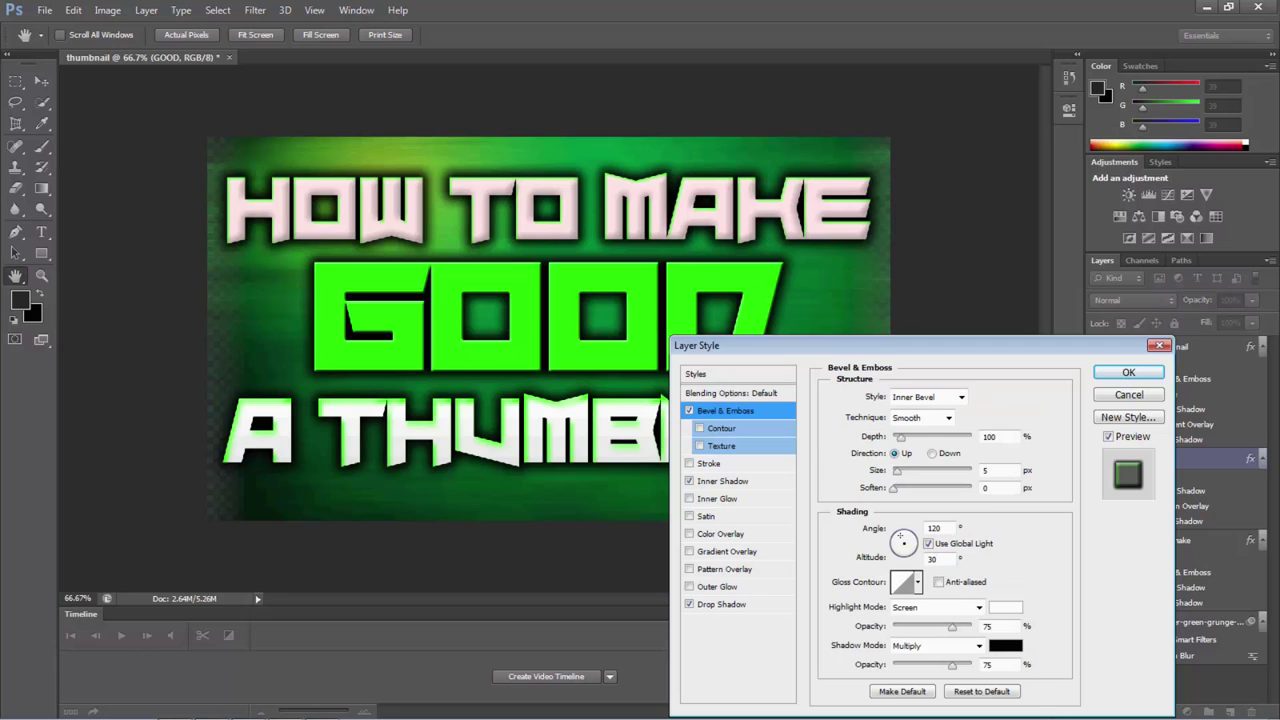
left_click_drag(901, 437, 974, 437)
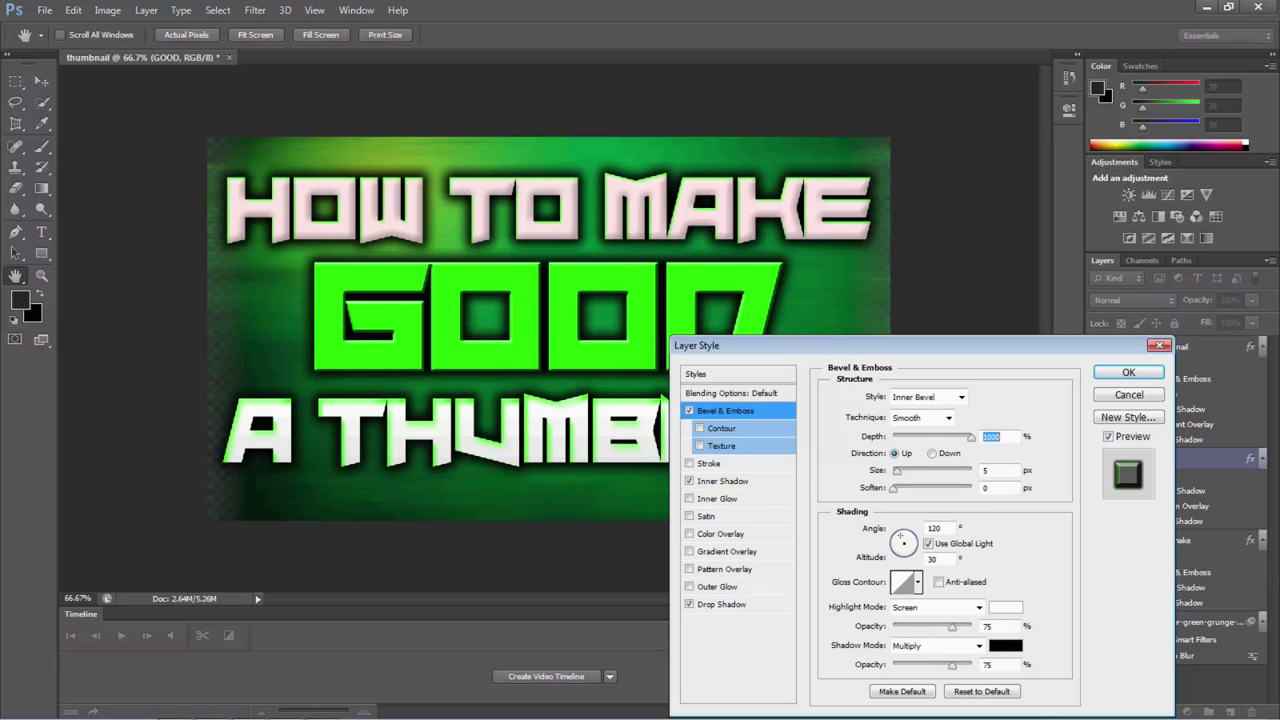
key("Tab")
left_click_drag(893, 488, 972, 488)
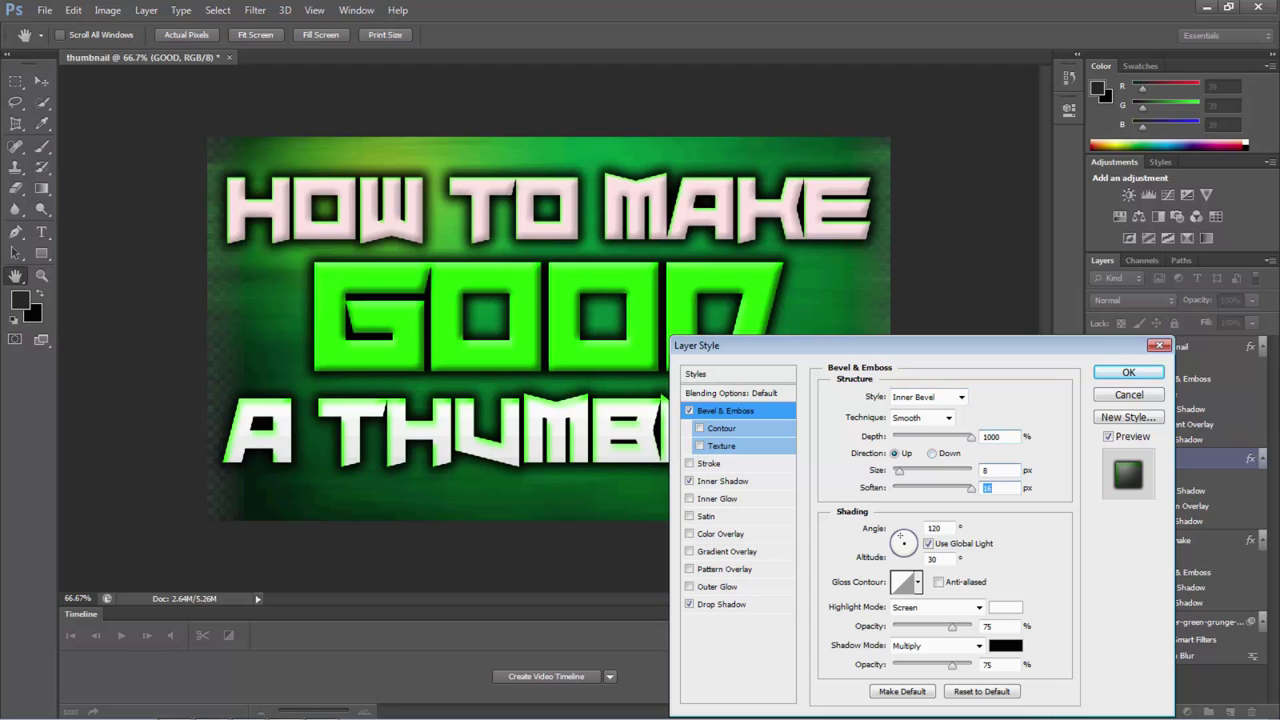
Step: Set the Inner Shadow colour of the GOOD text to dark green 2d7322 and apply the layer style
left_click(722, 481)
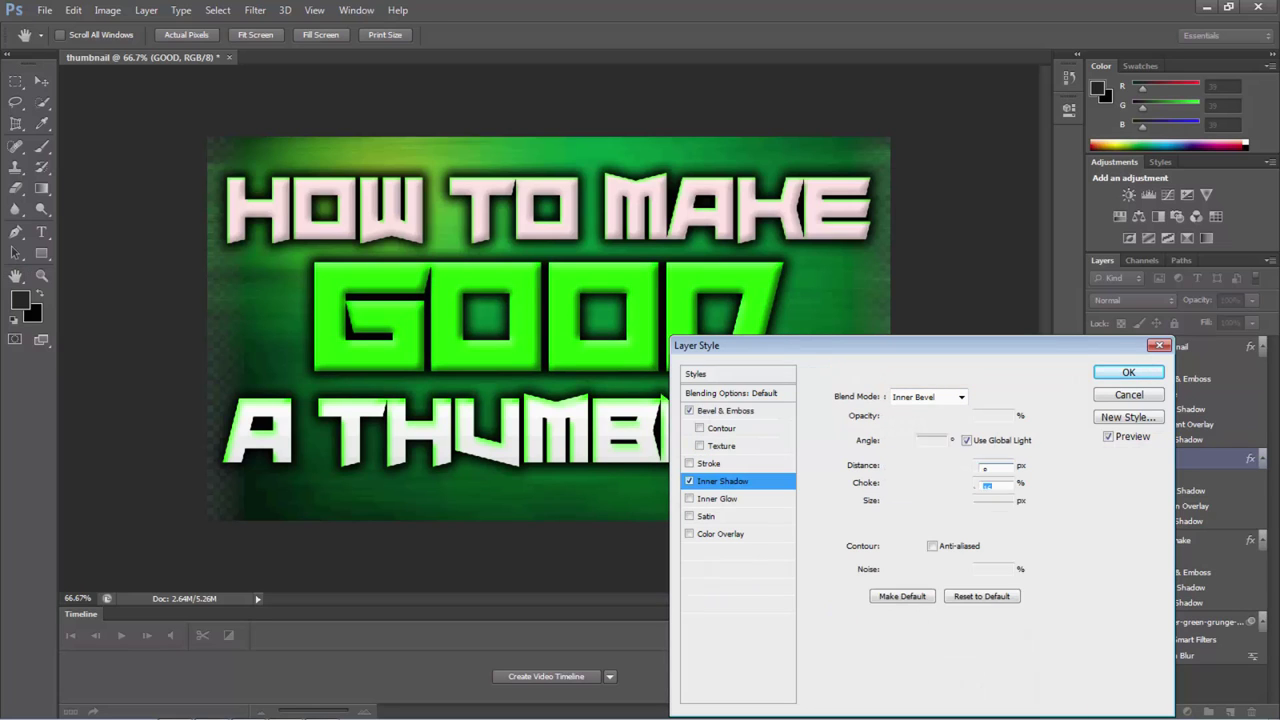
left_click(1000, 397)
left_click(727, 287)
left_click(646, 158)
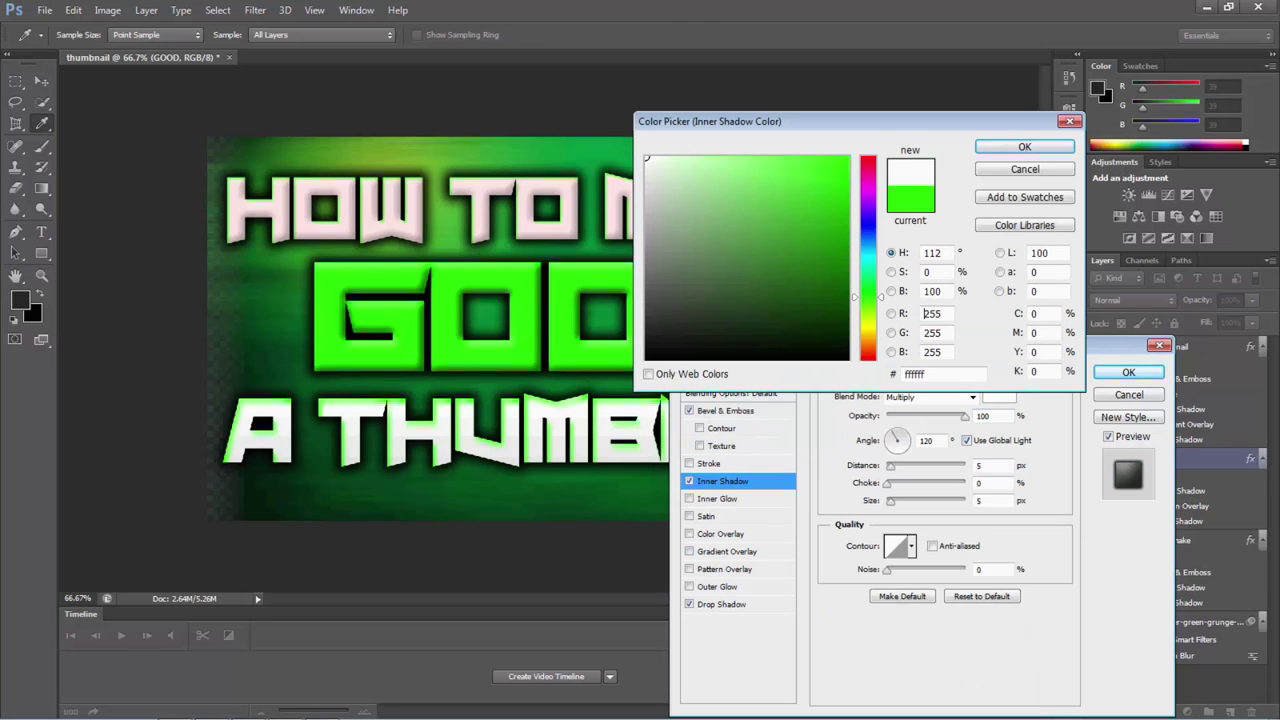
left_click(842, 340)
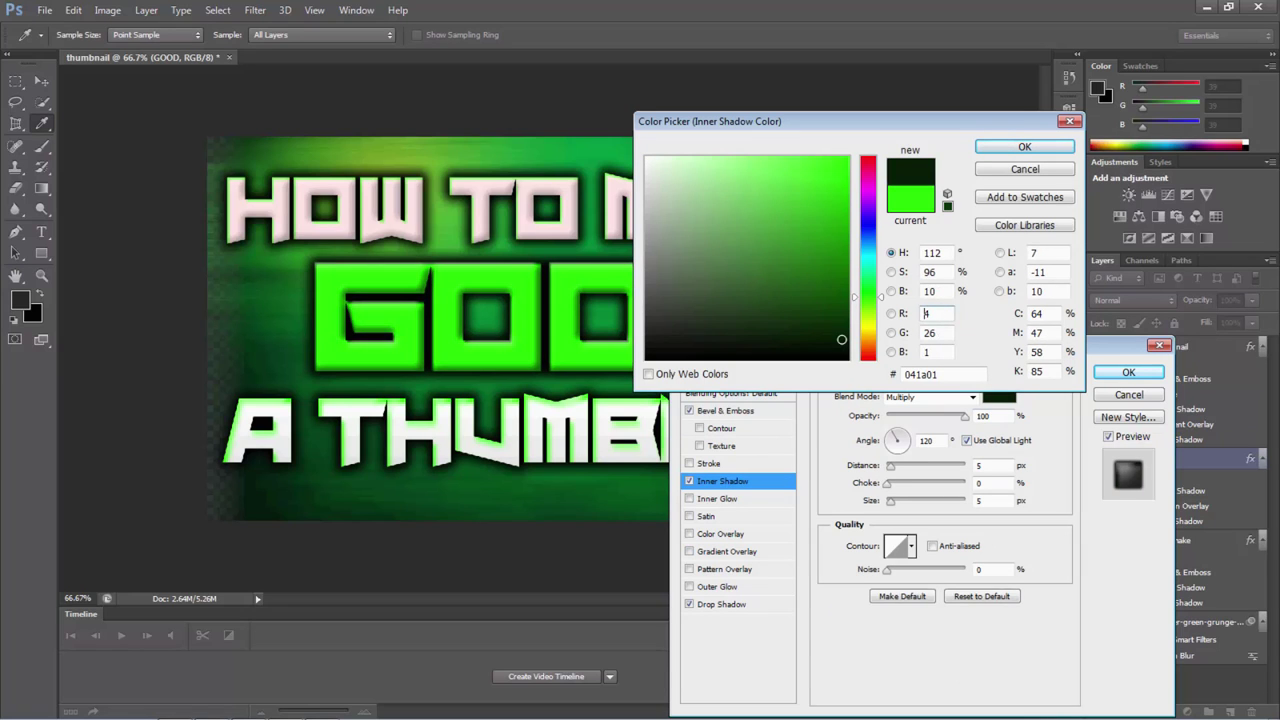
left_click(646, 158)
mouse_move(646, 158)
left_mouse_down()
mouse_move(808, 214)
mouse_move(849, 156)
mouse_move(798, 224)
mouse_move(789, 268)
left_mouse_up()
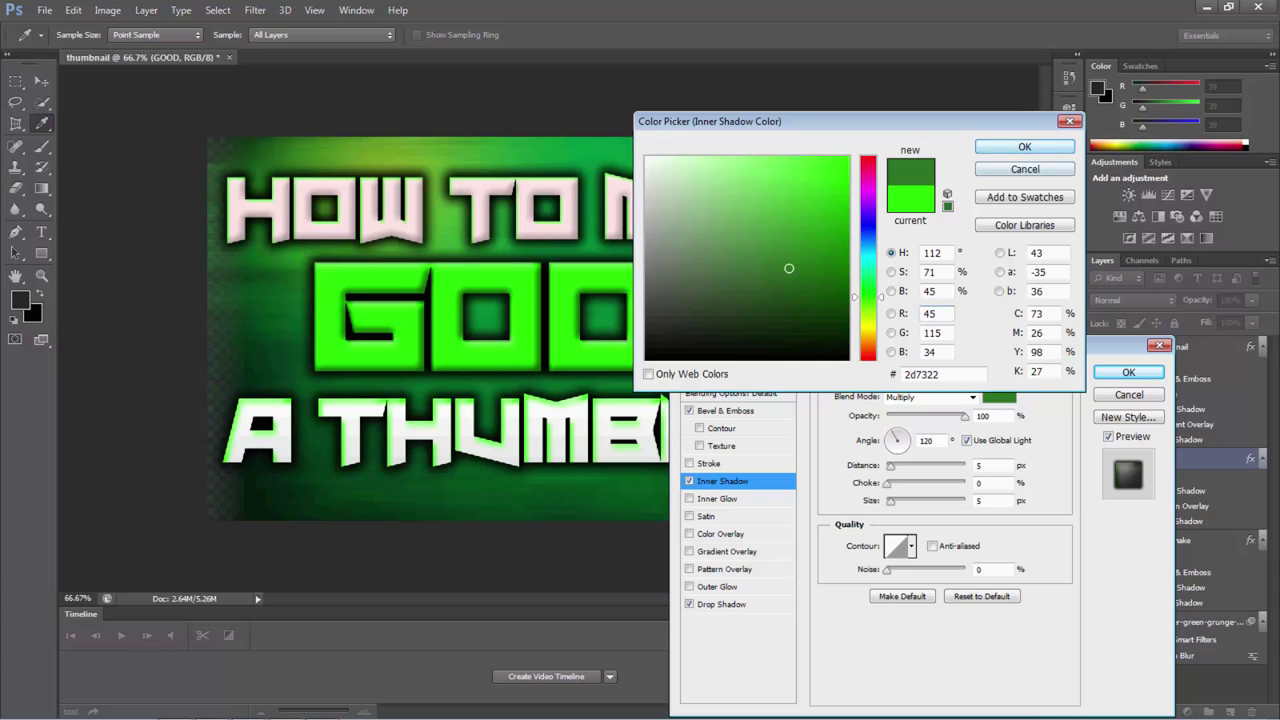
key("Return")
left_click(1128, 372)
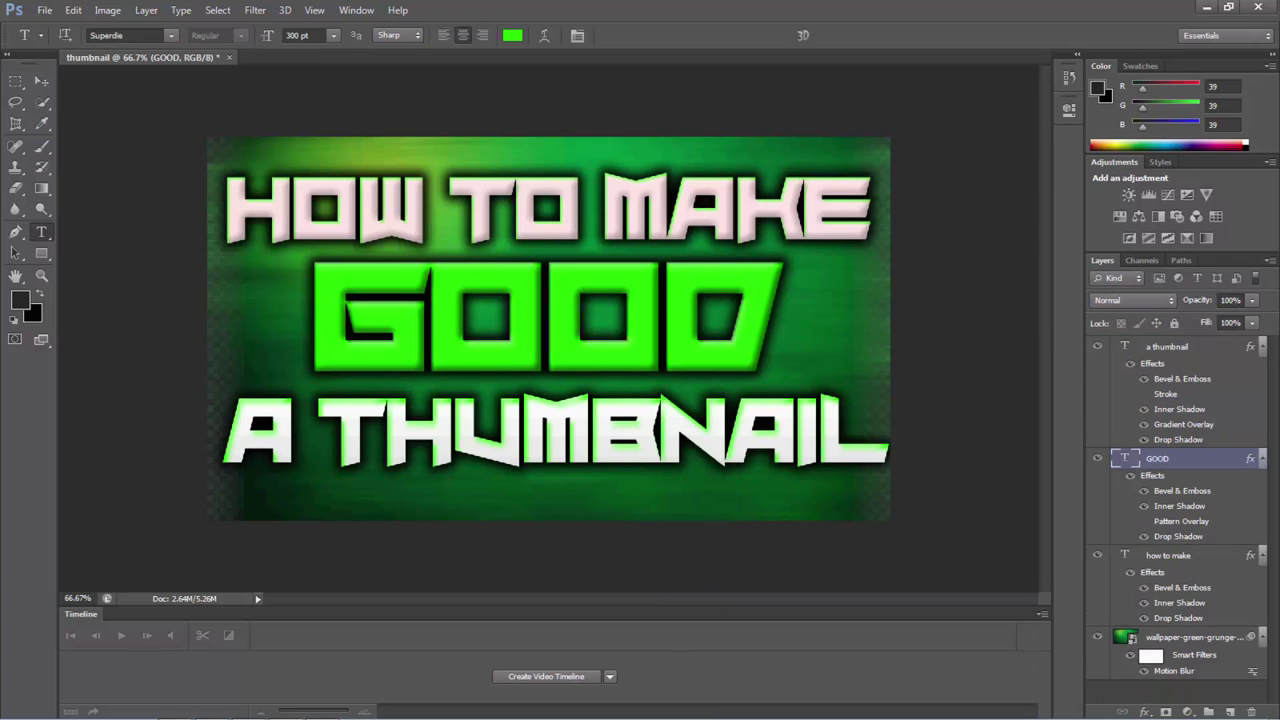
Step: Switch to Chrome, view the YouTube channel page and return to Photoshop
key("alt+Tab")
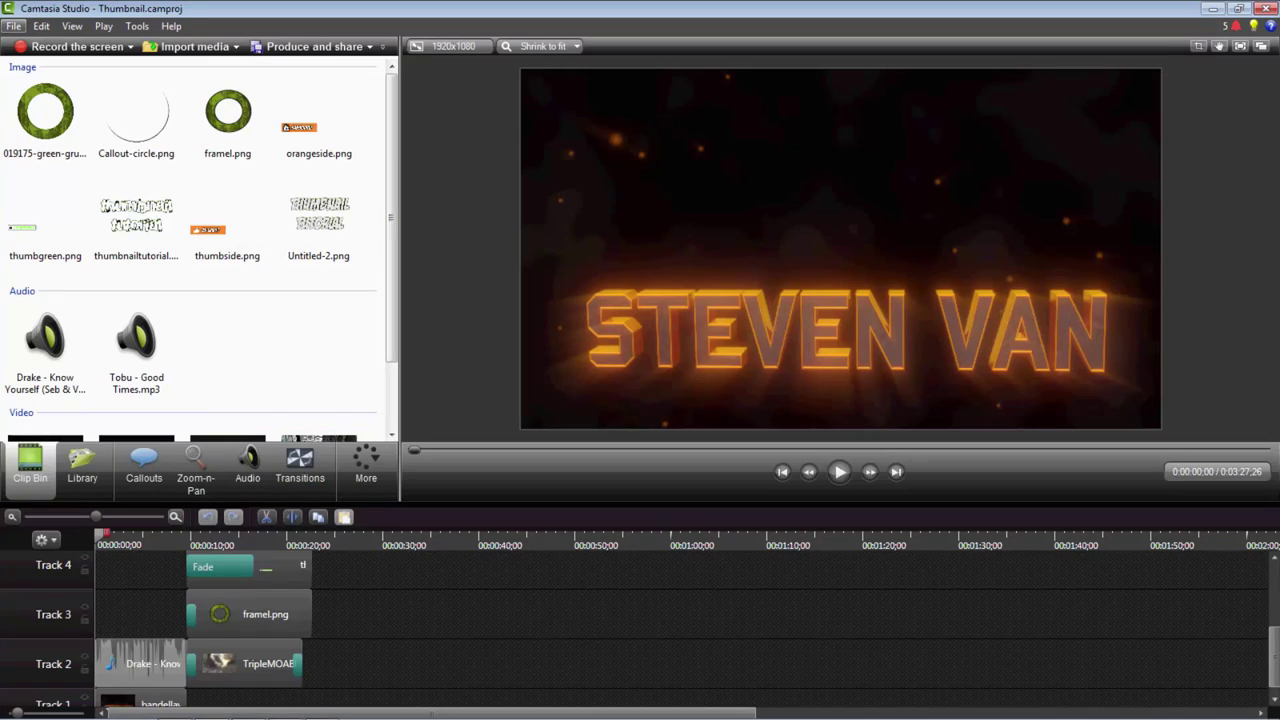
key("alt+Tab")
key("alt+Tab")
key("alt+Tab")
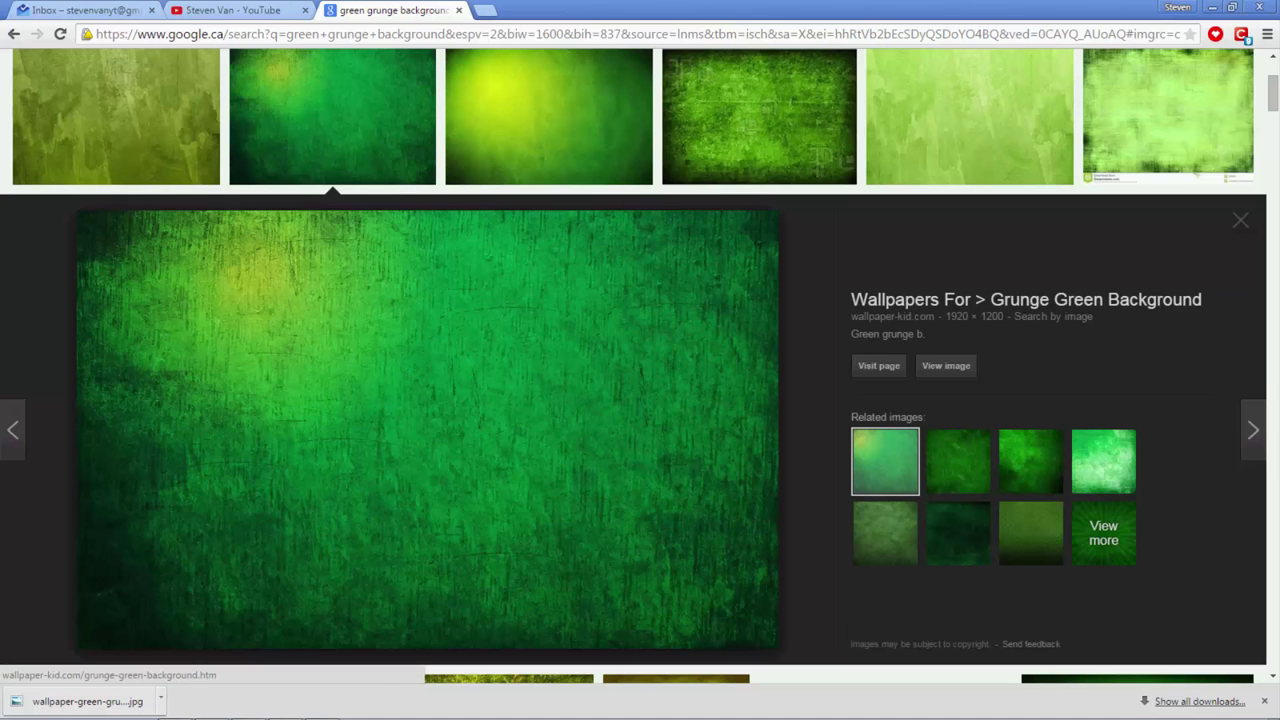
left_click(236, 10)
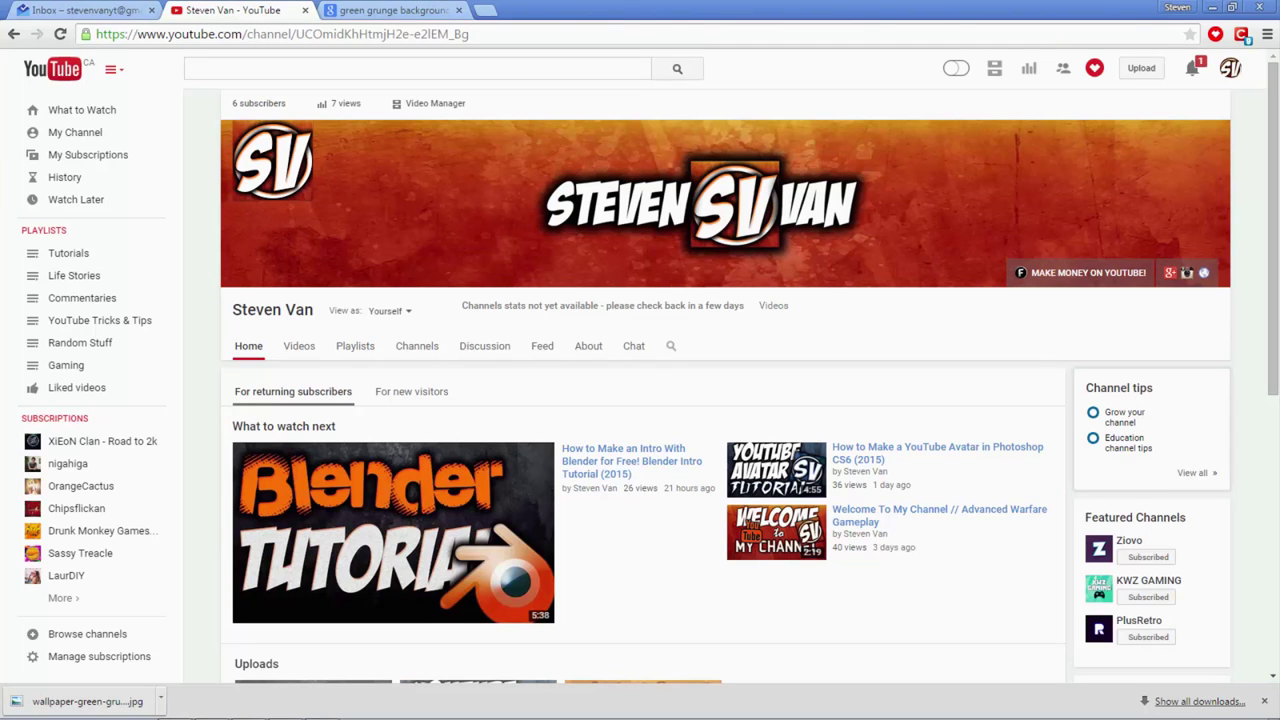
key("alt+Tab")
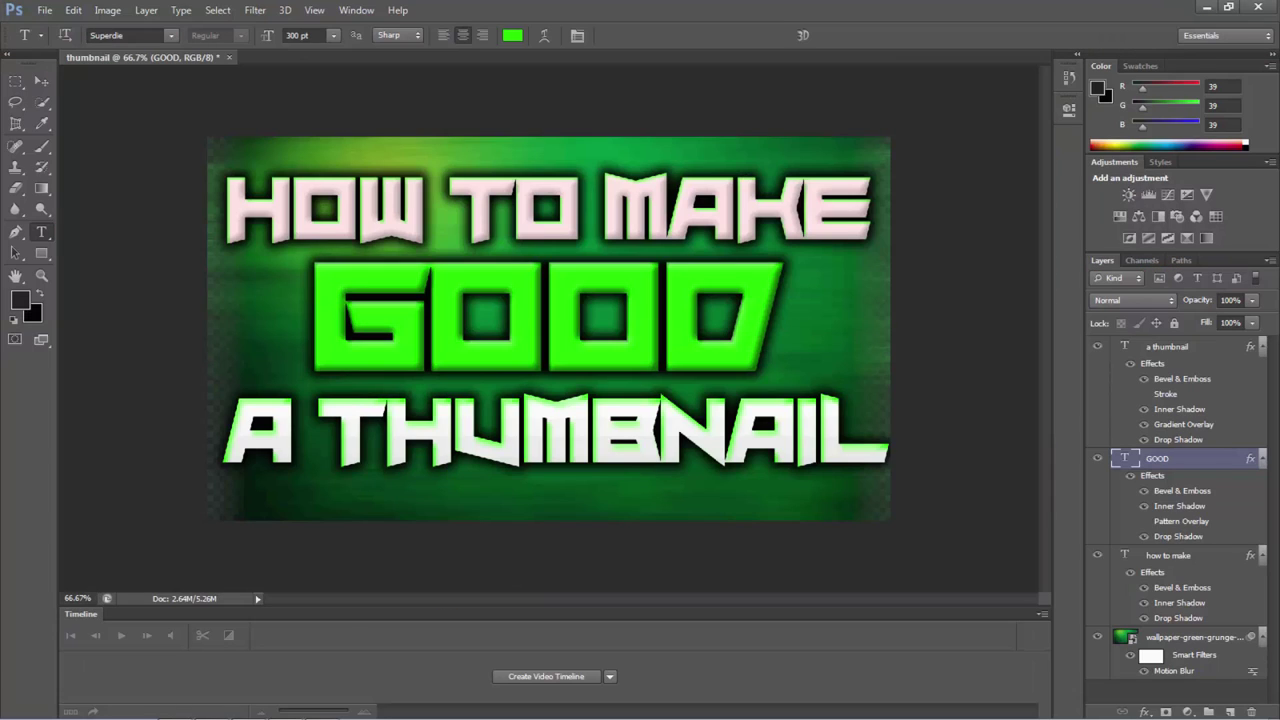
Step: Choose a file format and save the image as thumbnail in the Downloads folder, accepting the default save options
key("ctrl+s")
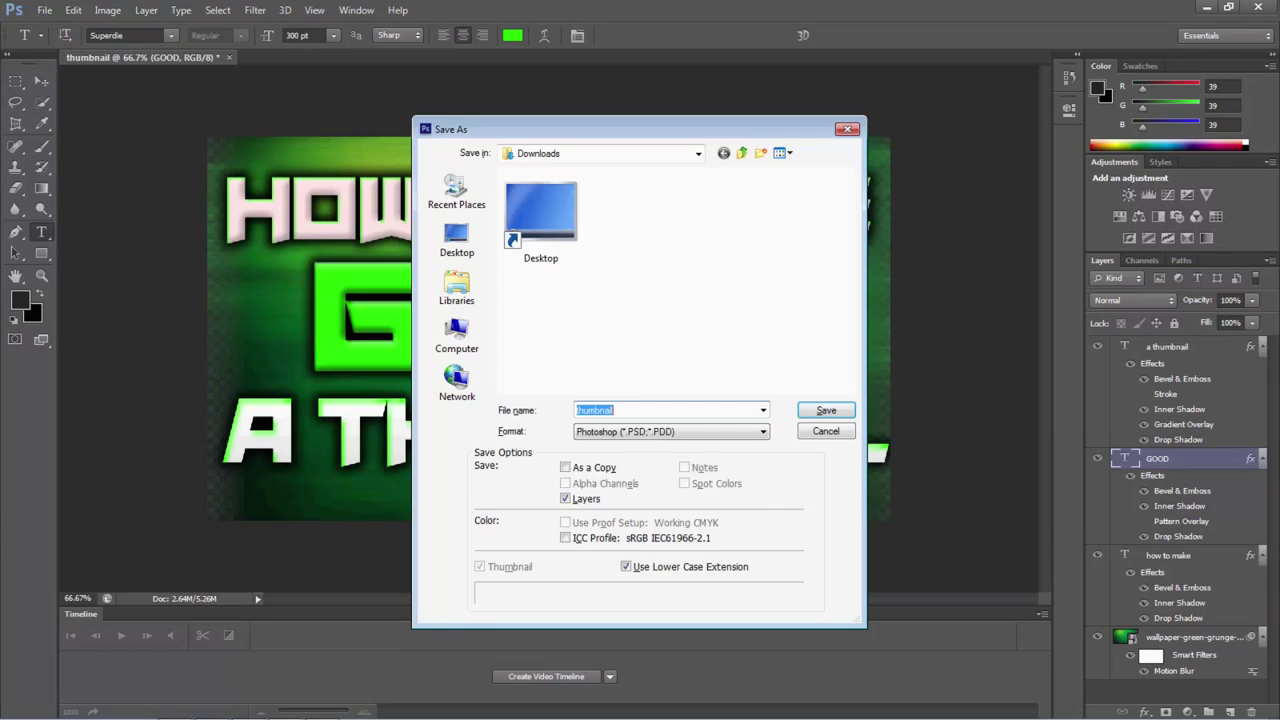
left_click(672, 432)
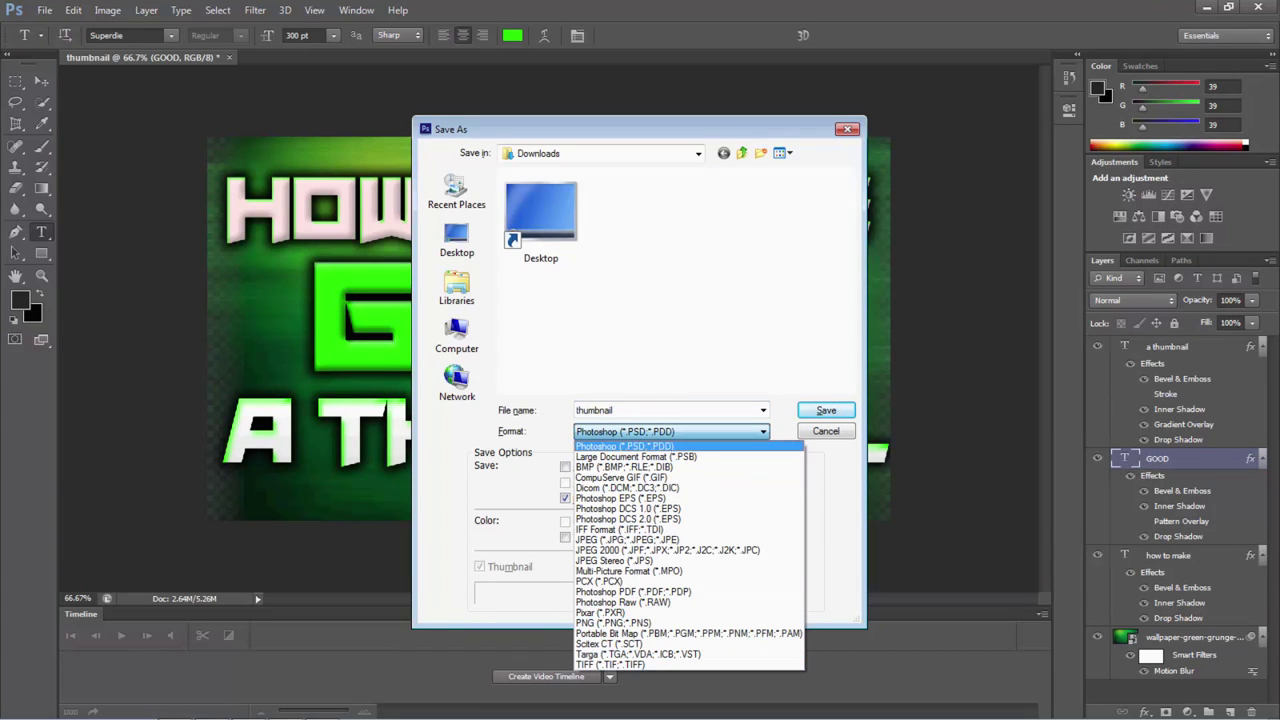
key("Up")
key("Up")
key("Return")
key("Return")
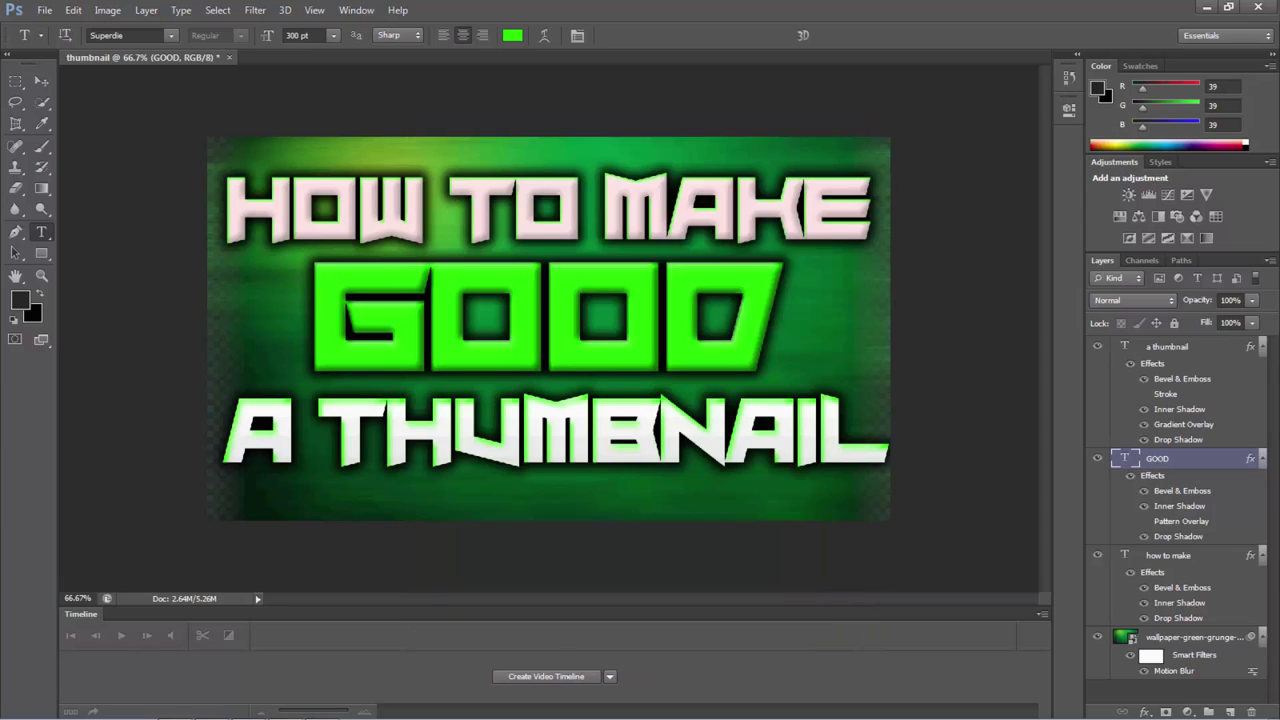
key("Return")
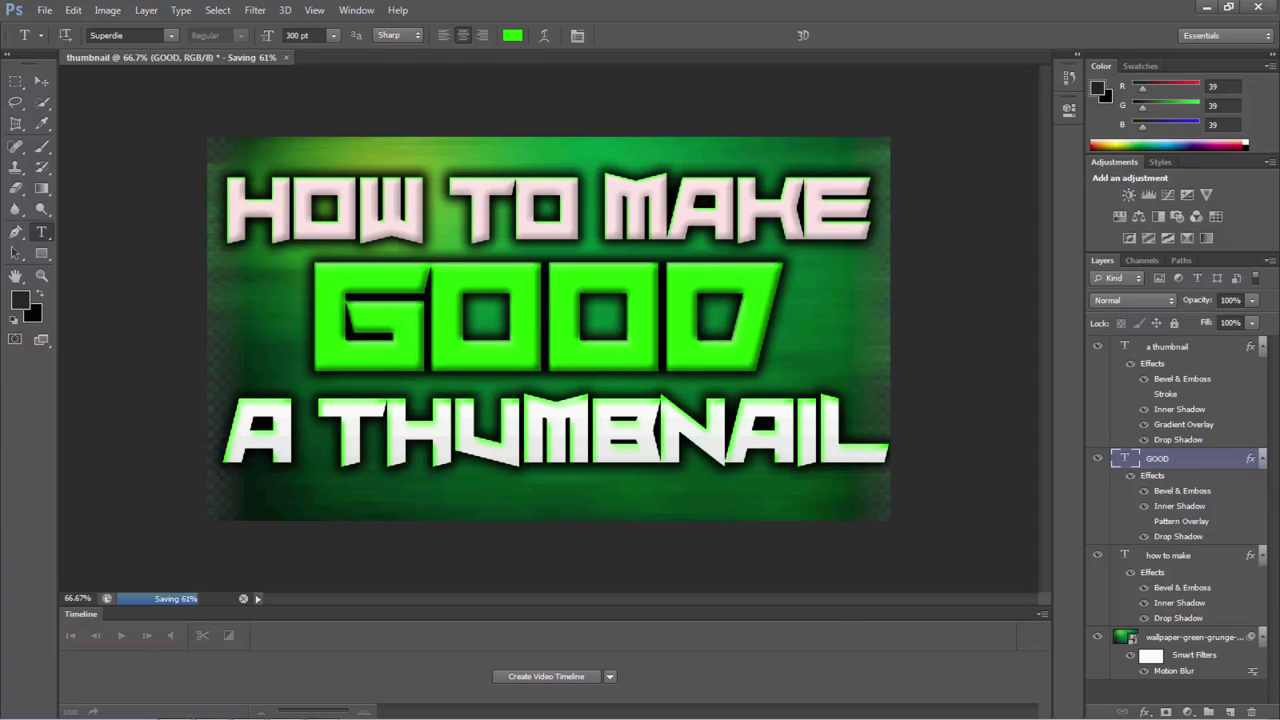
Step: Switch to Camtasia Studio, scrub forward through the start of the video timeline and return to Photoshop
key("alt+Tab")
key("alt+Tab")
key("alt+Tab")
key("alt+Tab")
key("alt+Tab")
key("alt+Tab")
key("alt+Tab")
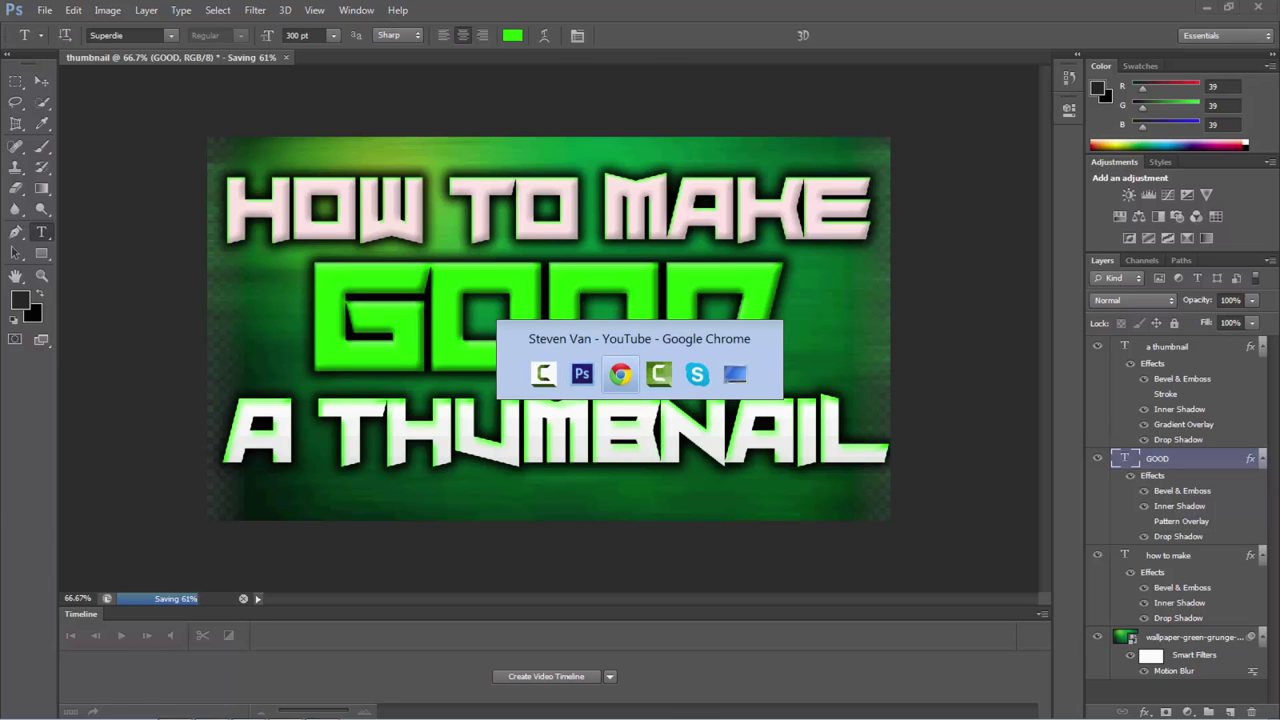
key("alt+Tab")
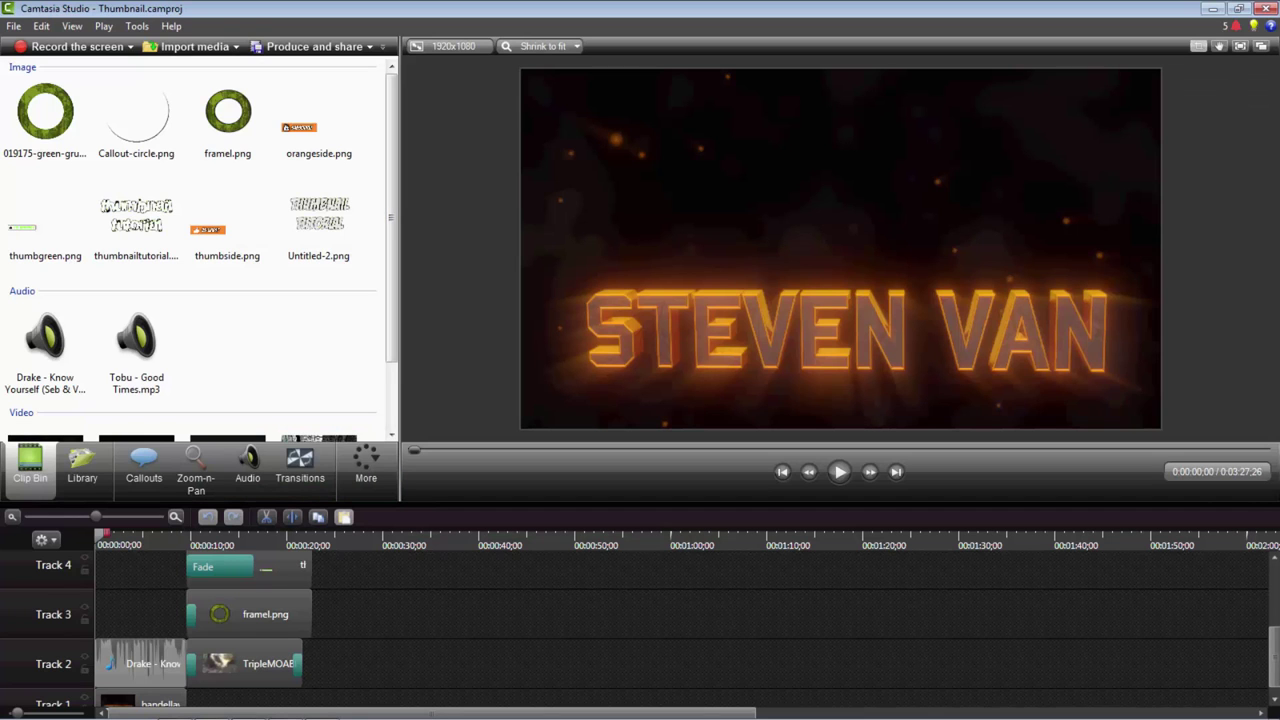
left_click_drag(98, 535, 214, 536)
key("alt+Tab")
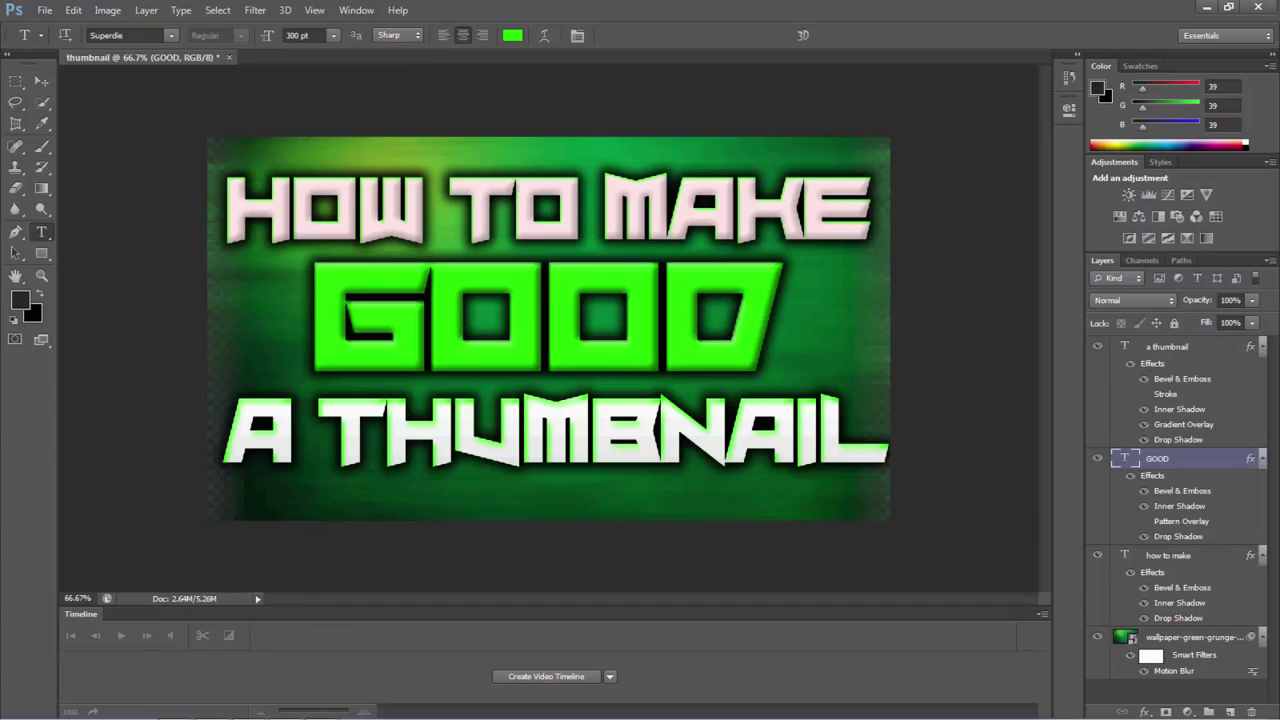